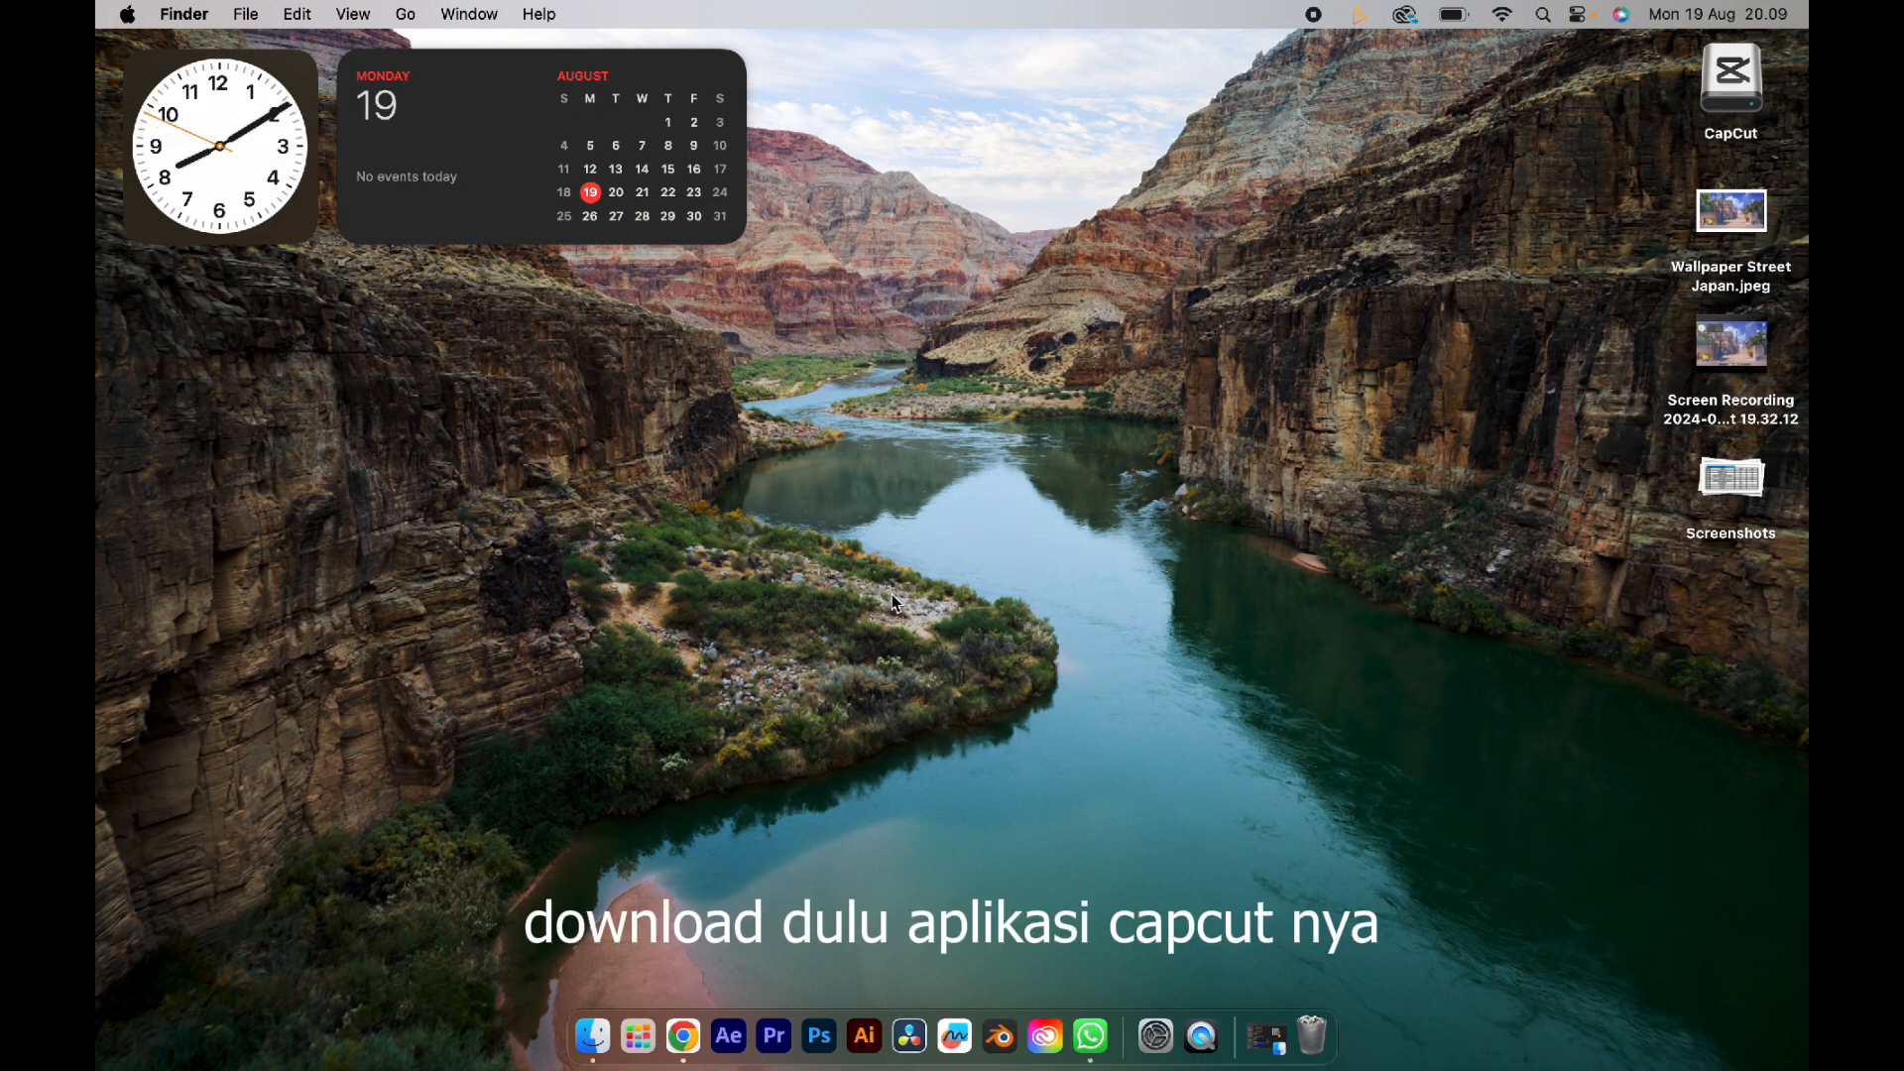
Step: Switch to Chrome and search Google for "download capcut for pc"
click(683, 1036)
click(730, 600)
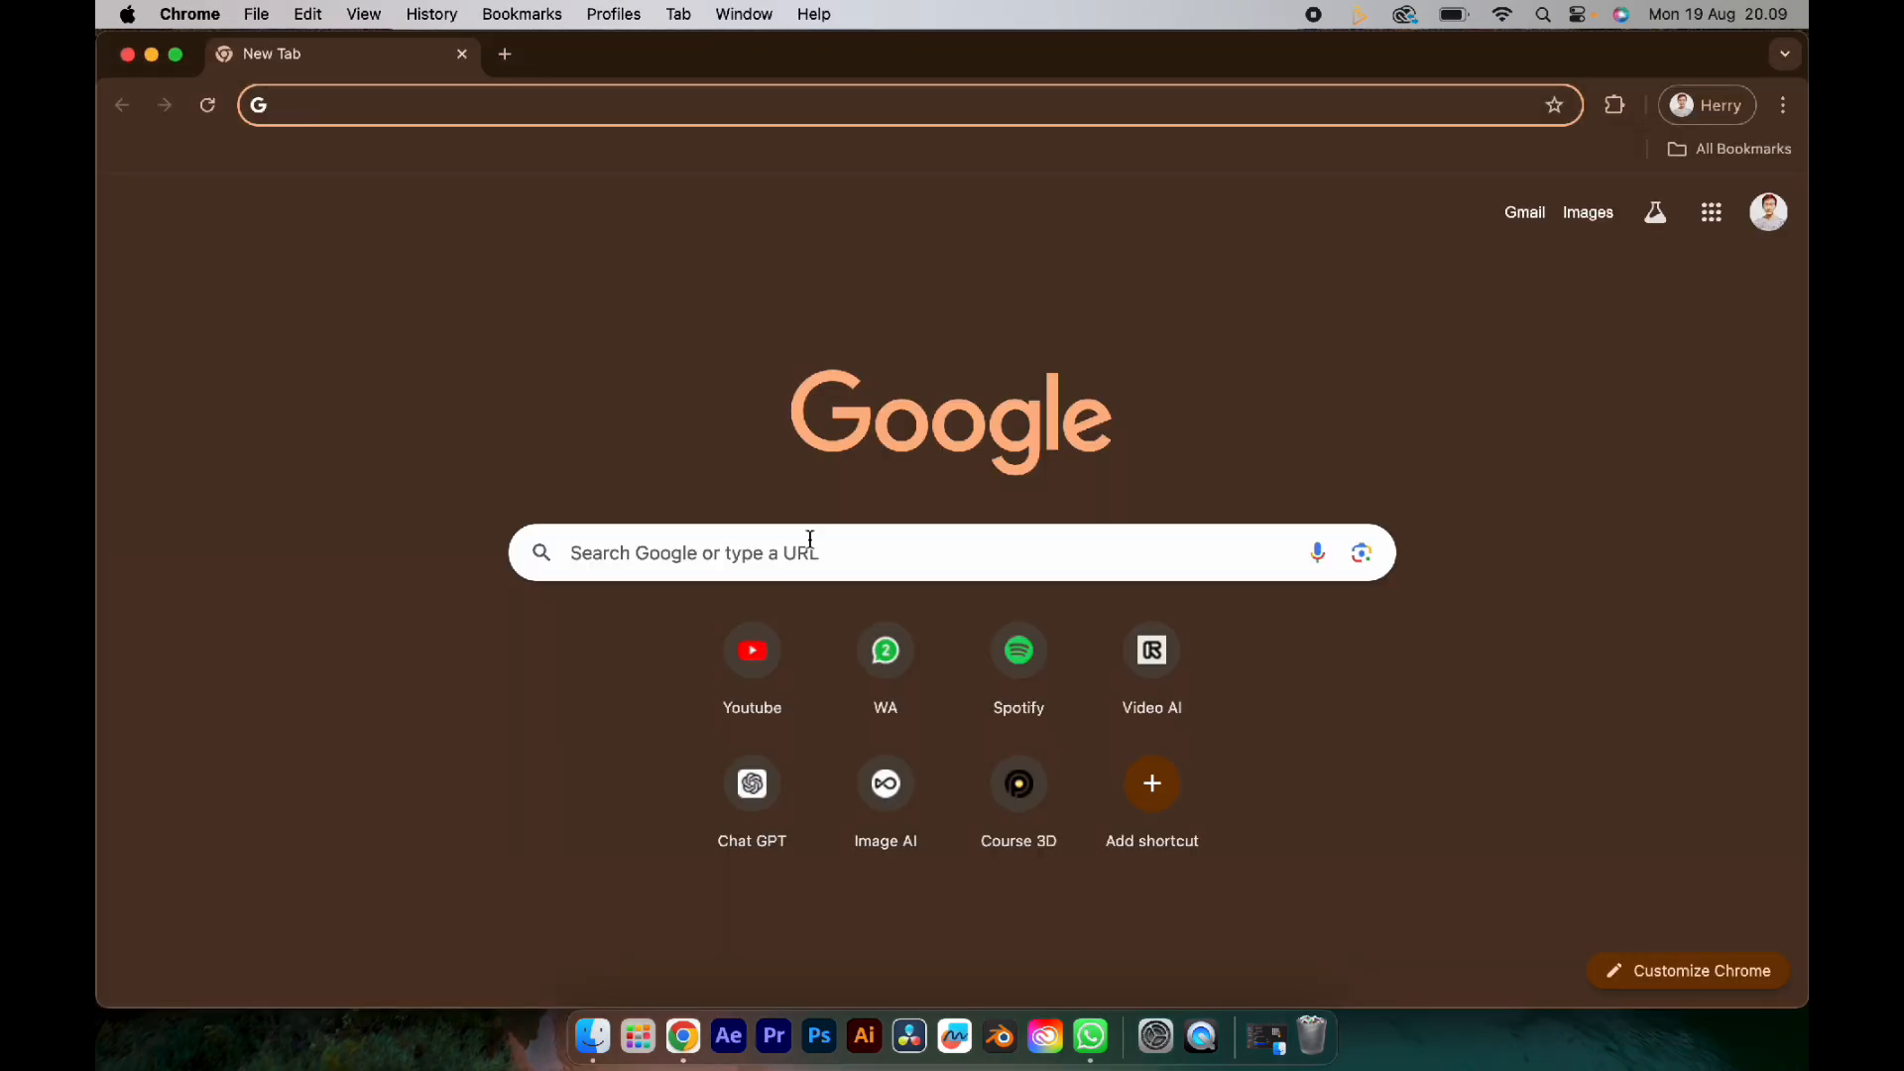
click(736, 550)
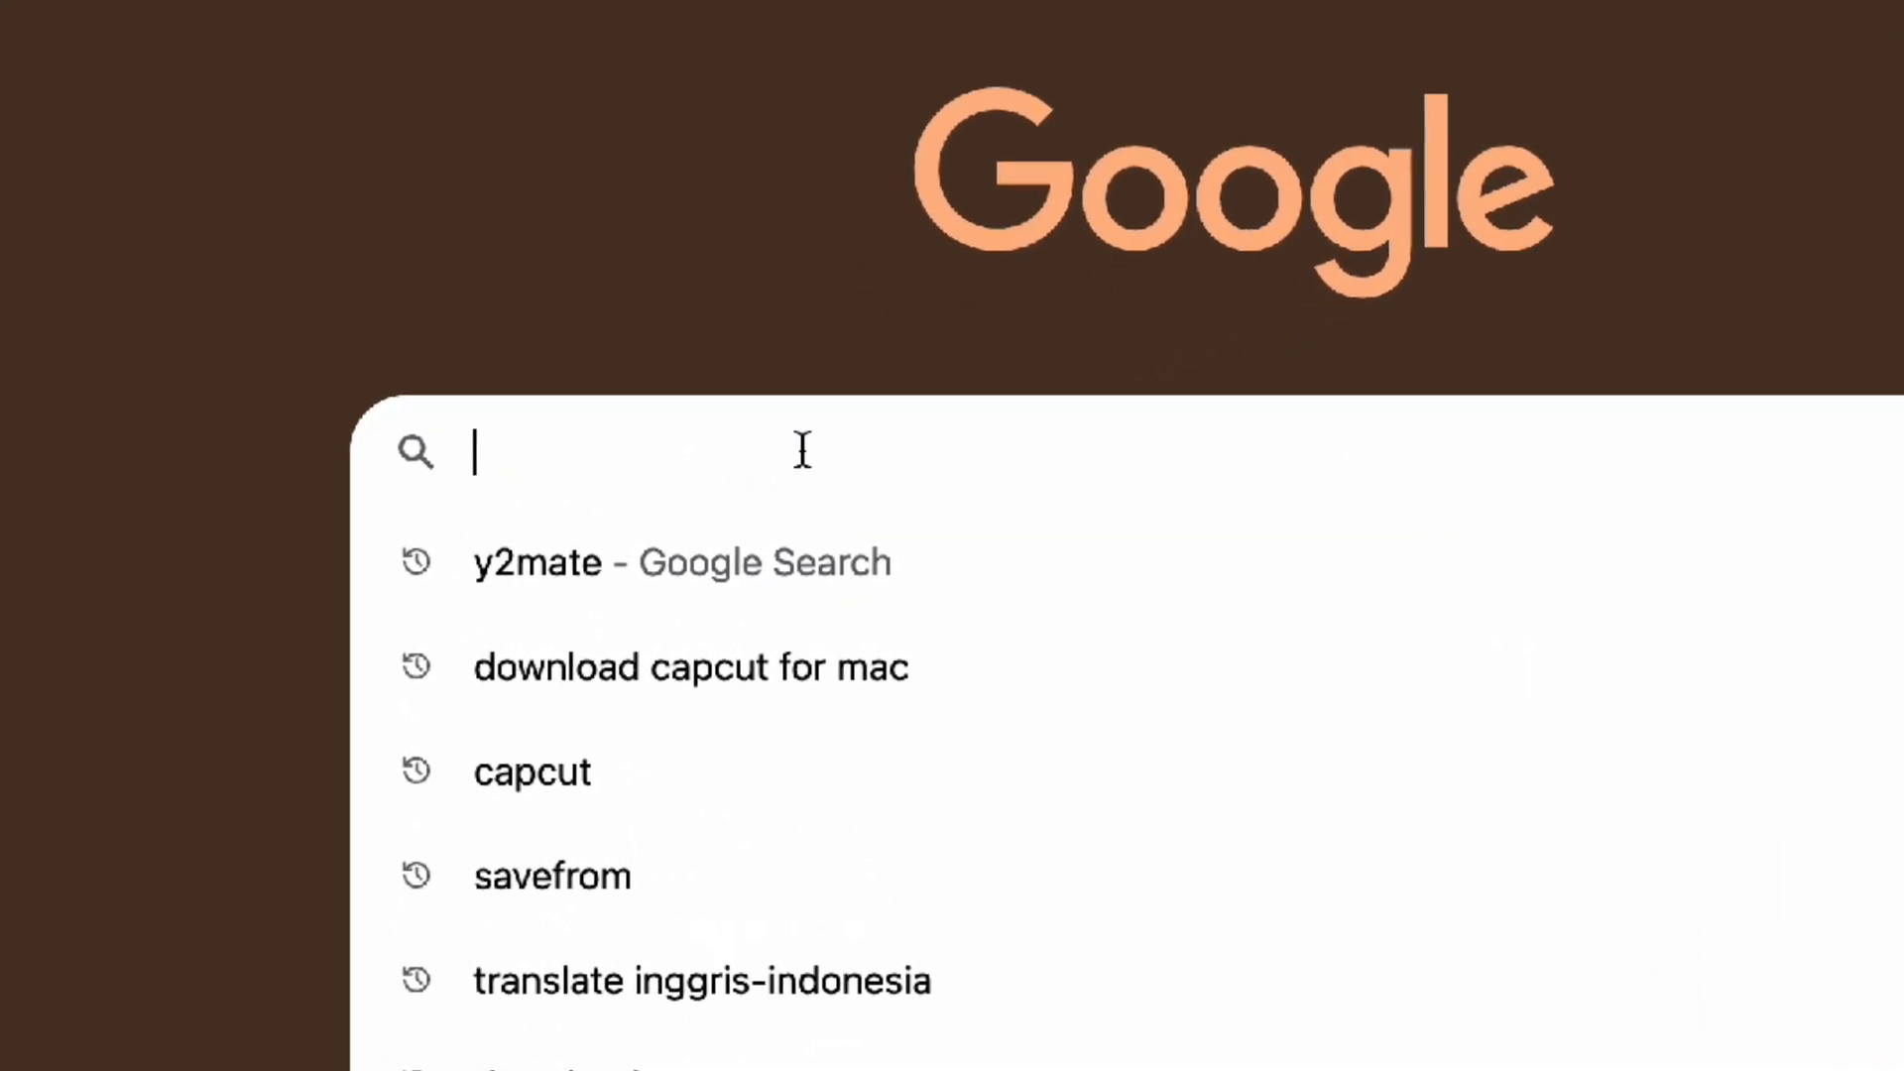
text(download capcut)
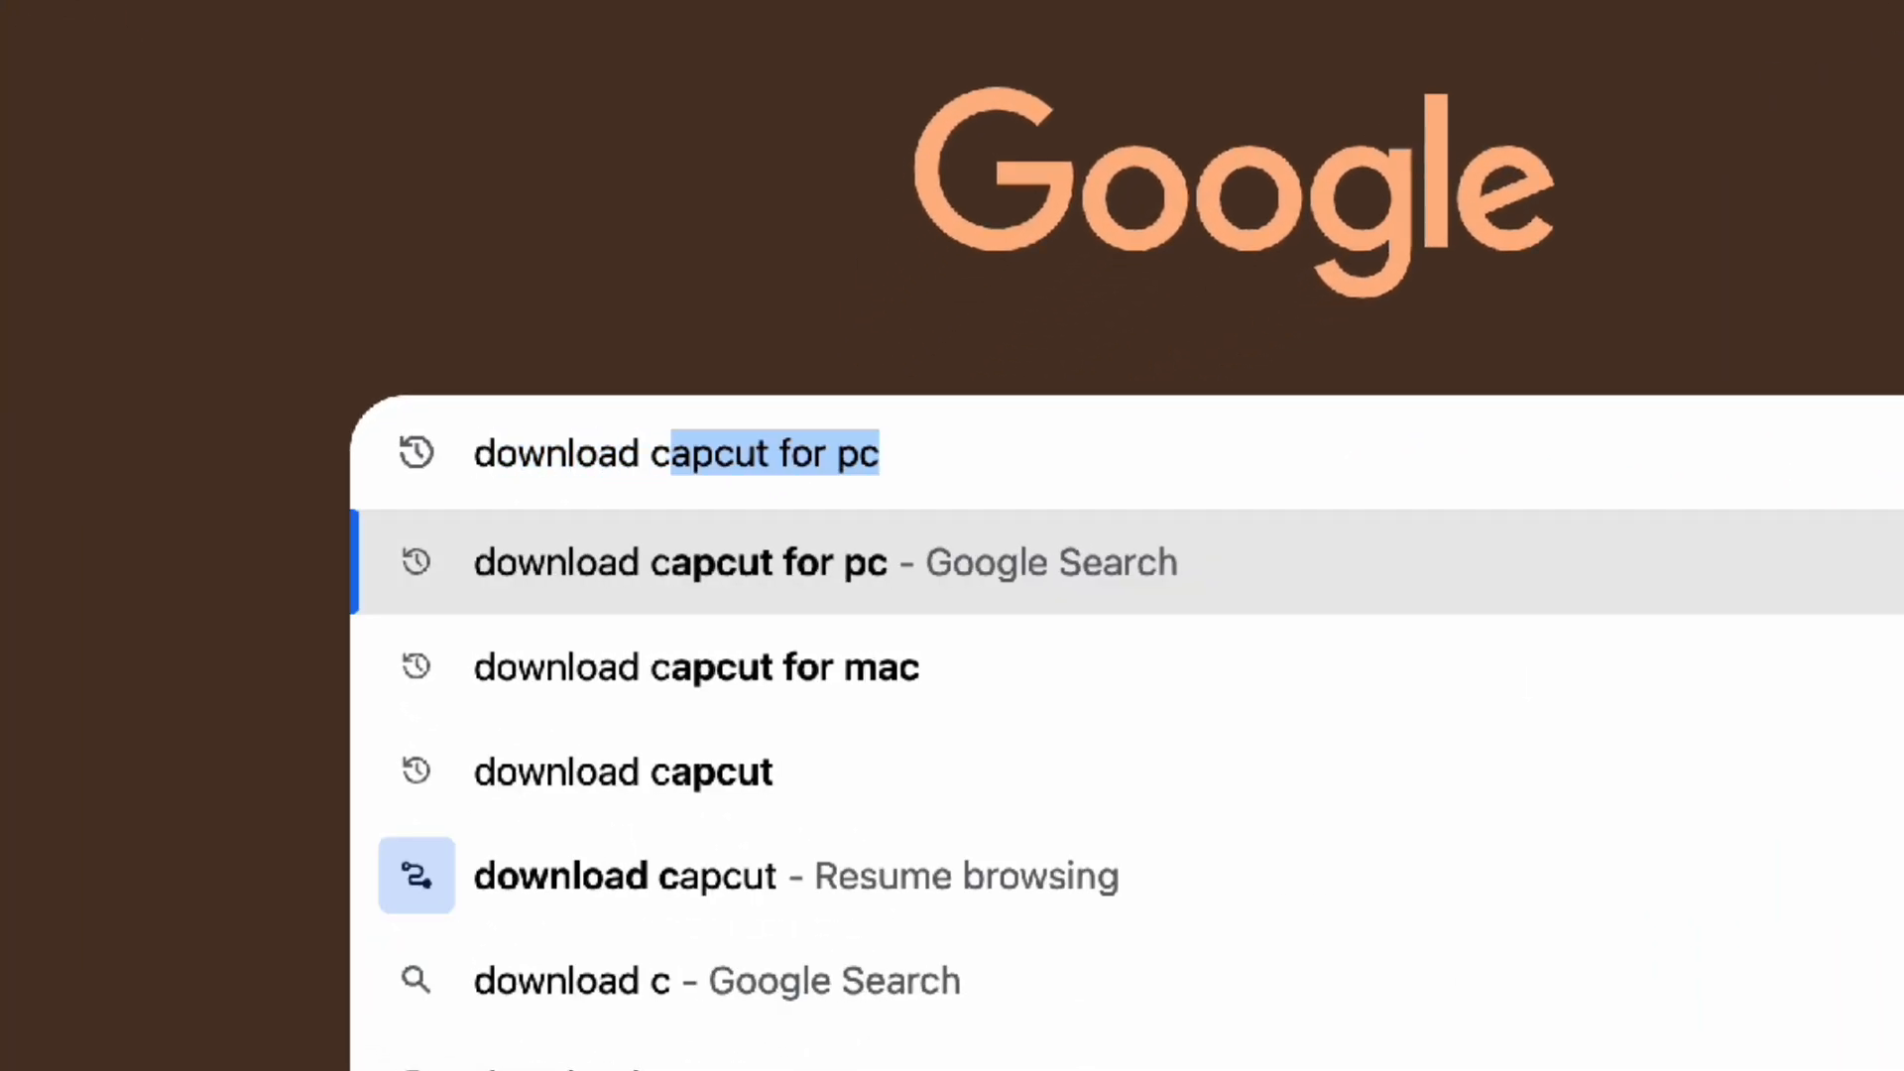
key(Return)
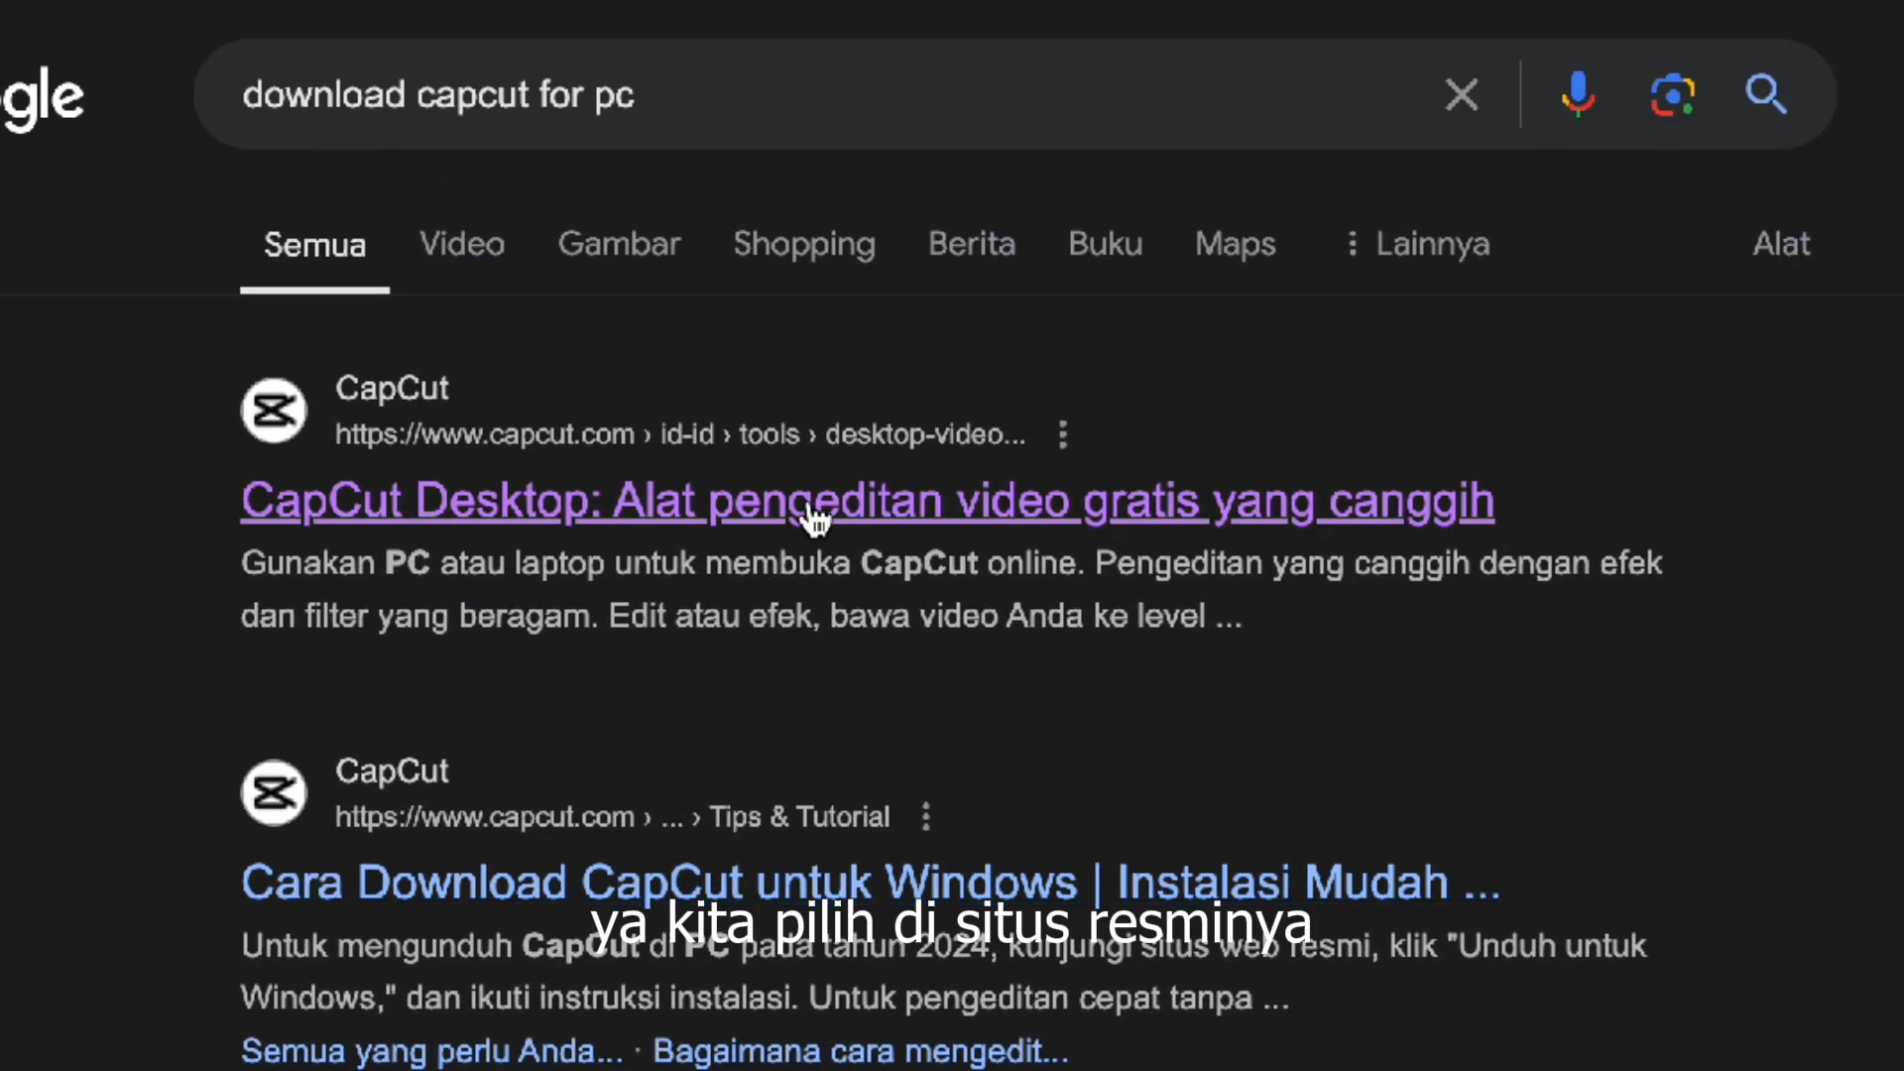
Step: Open the official CapCut Desktop page from the search results, download the free installer and close the installation guidance page
click(813, 516)
click(535, 696)
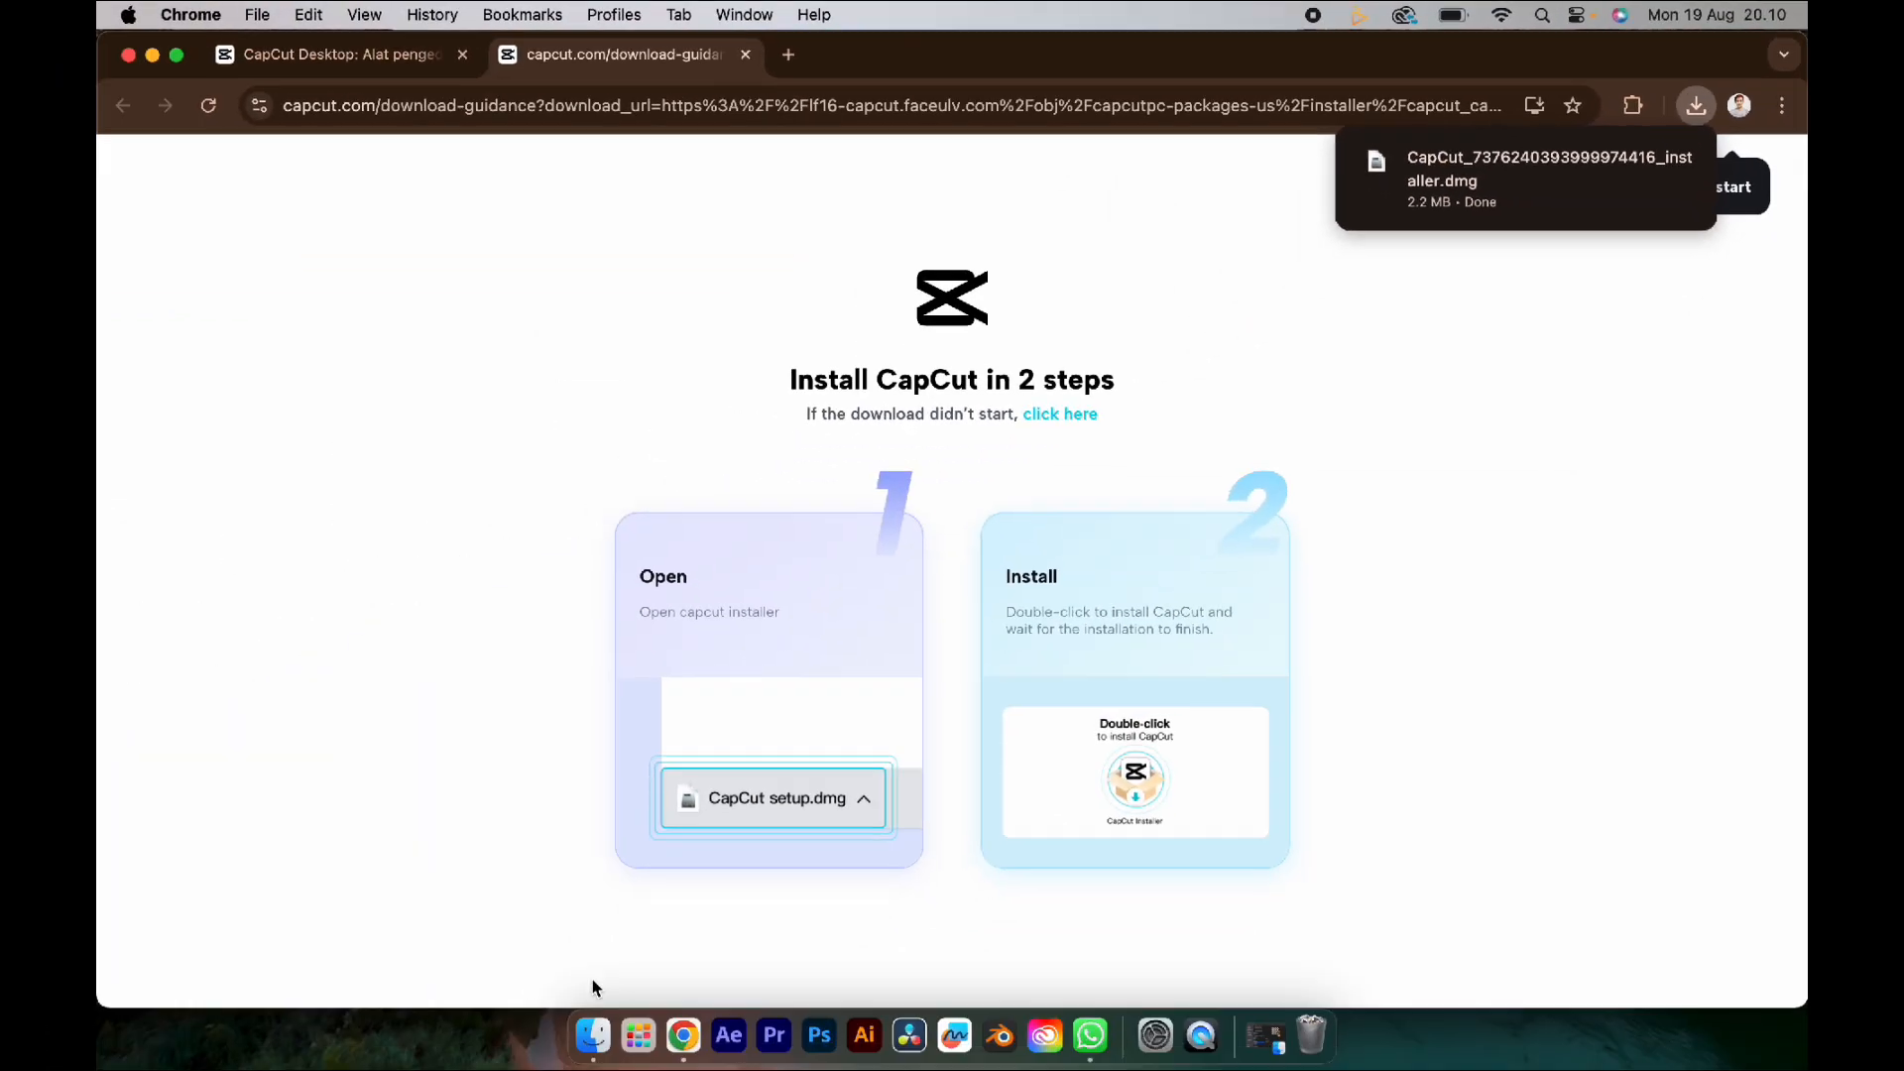
click(746, 55)
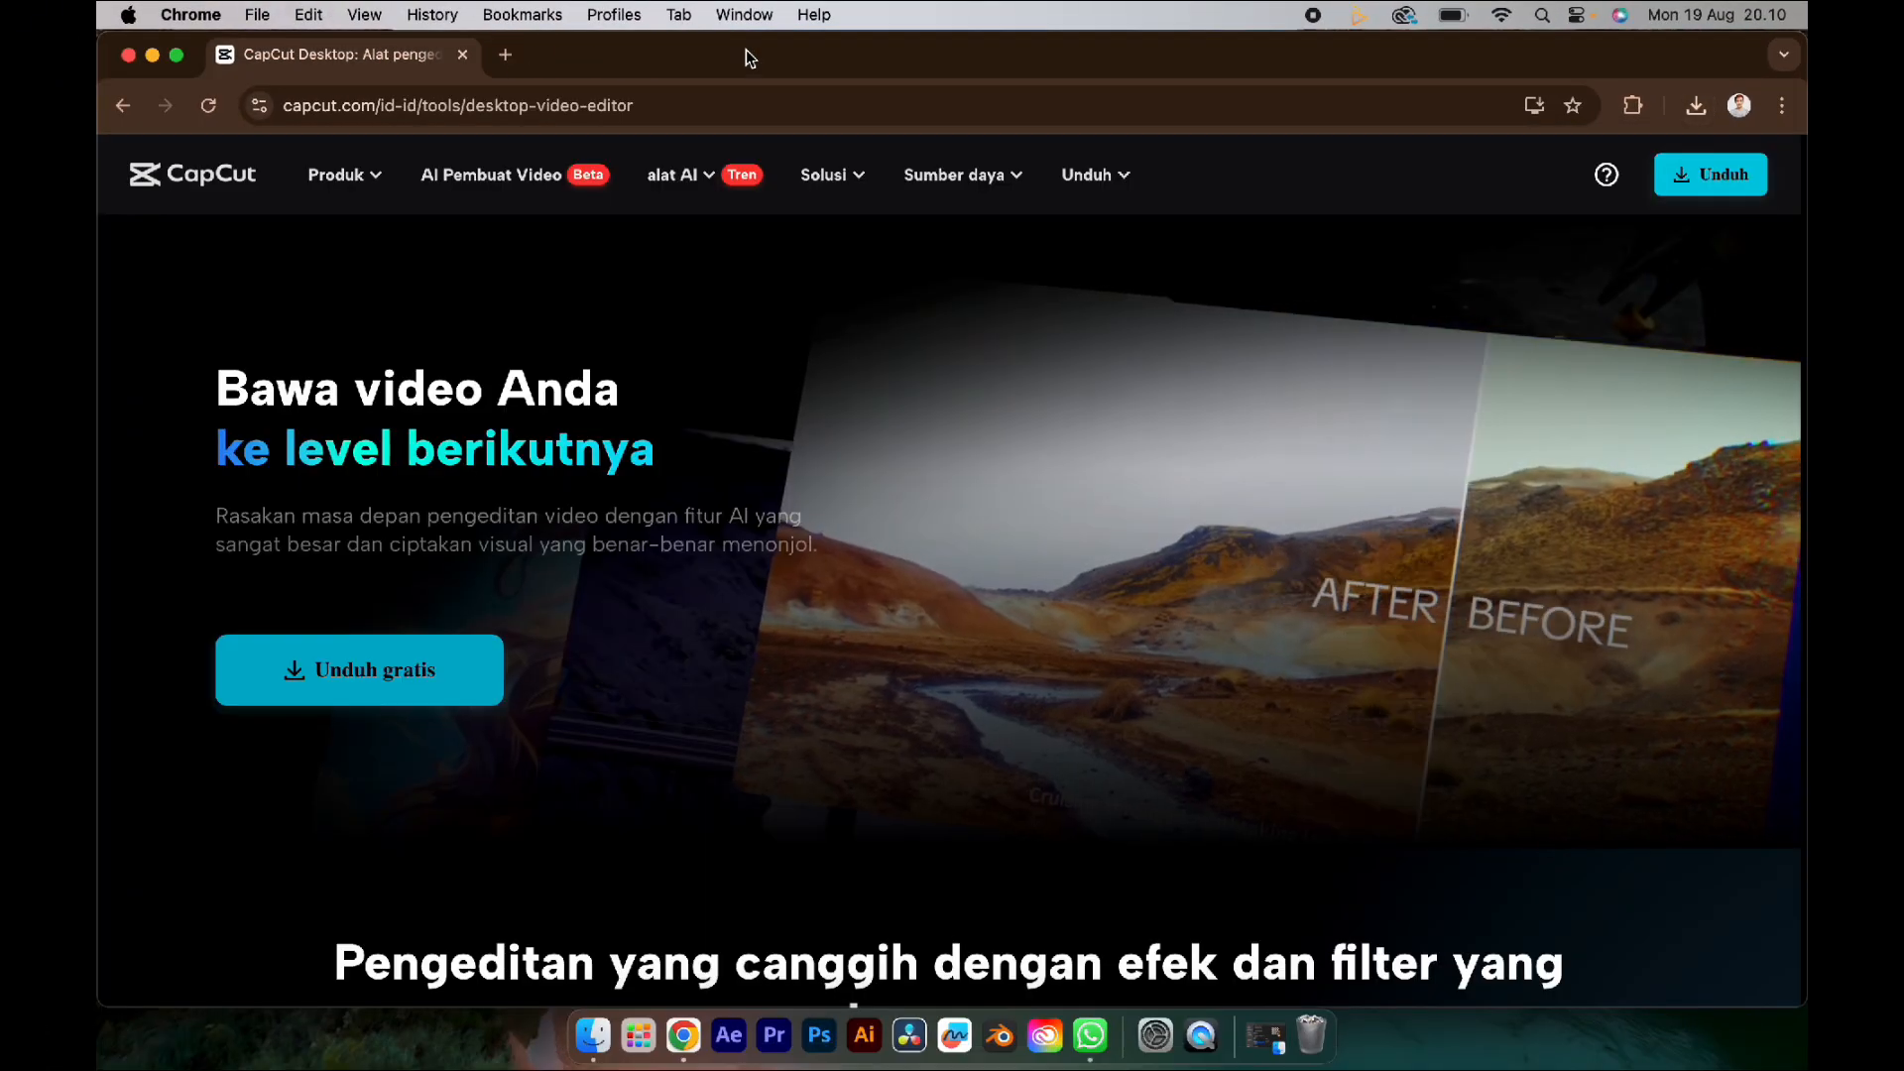
Step: Switch to Finder and open the CapCut installer .dmg file from the Downloads folder
click(596, 1037)
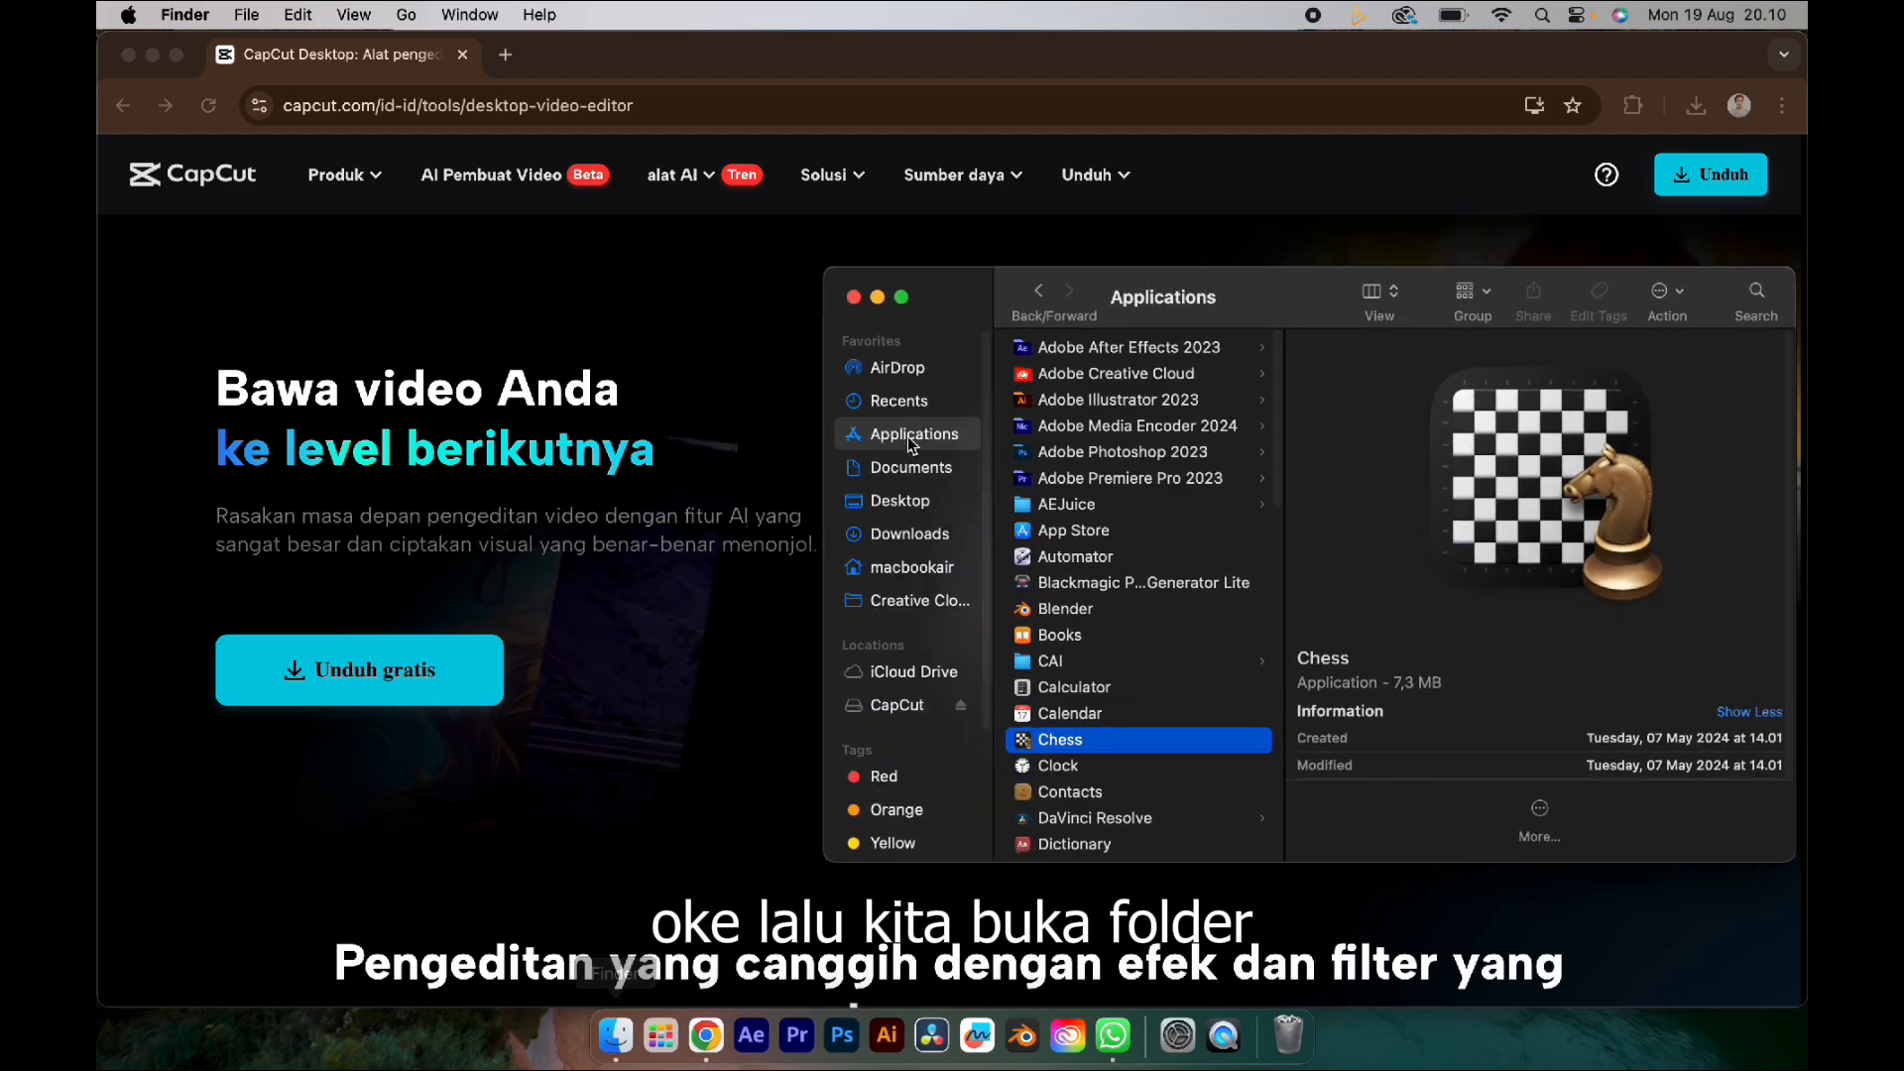
drag(1269, 298, 983, 253)
click(664, 496)
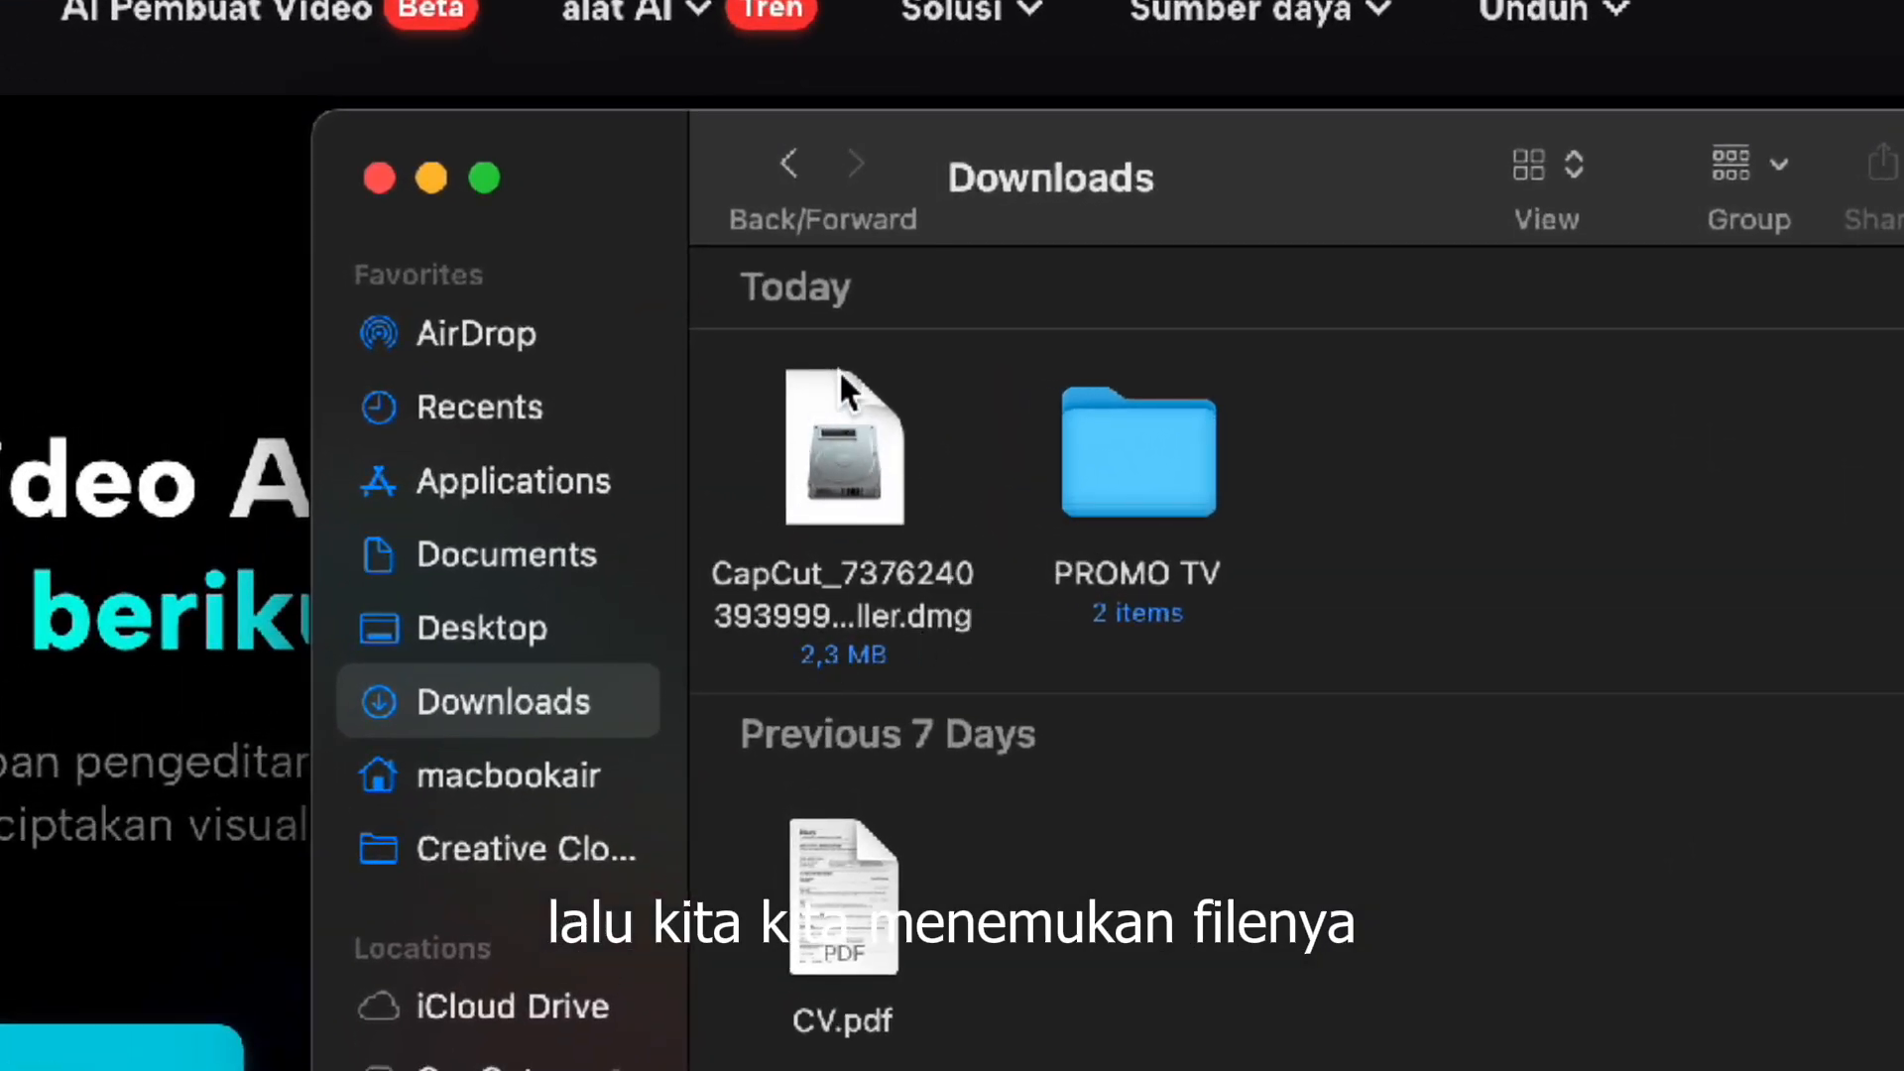
double_click(838, 480)
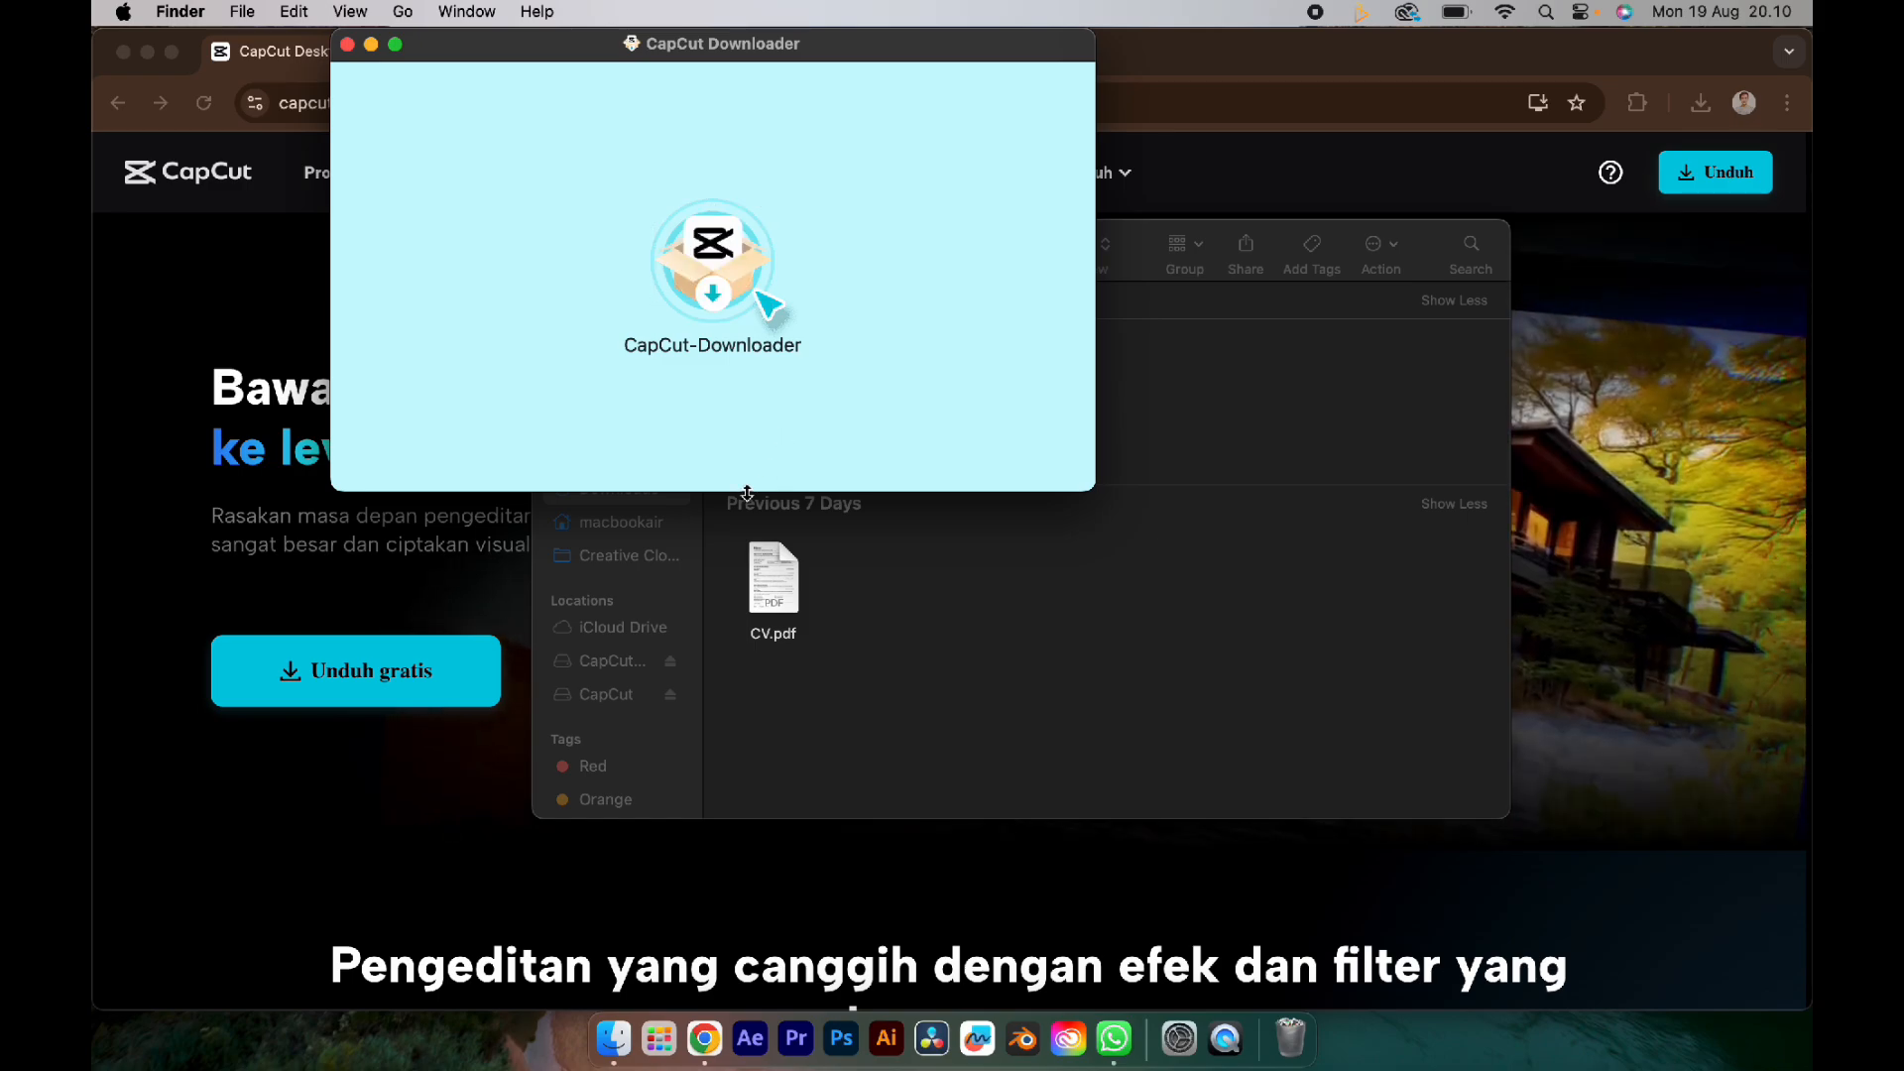
Step: Launch CapCut-Downloader from the disk image and allow the downloaded app to open
click(712, 296)
double_click(712, 296)
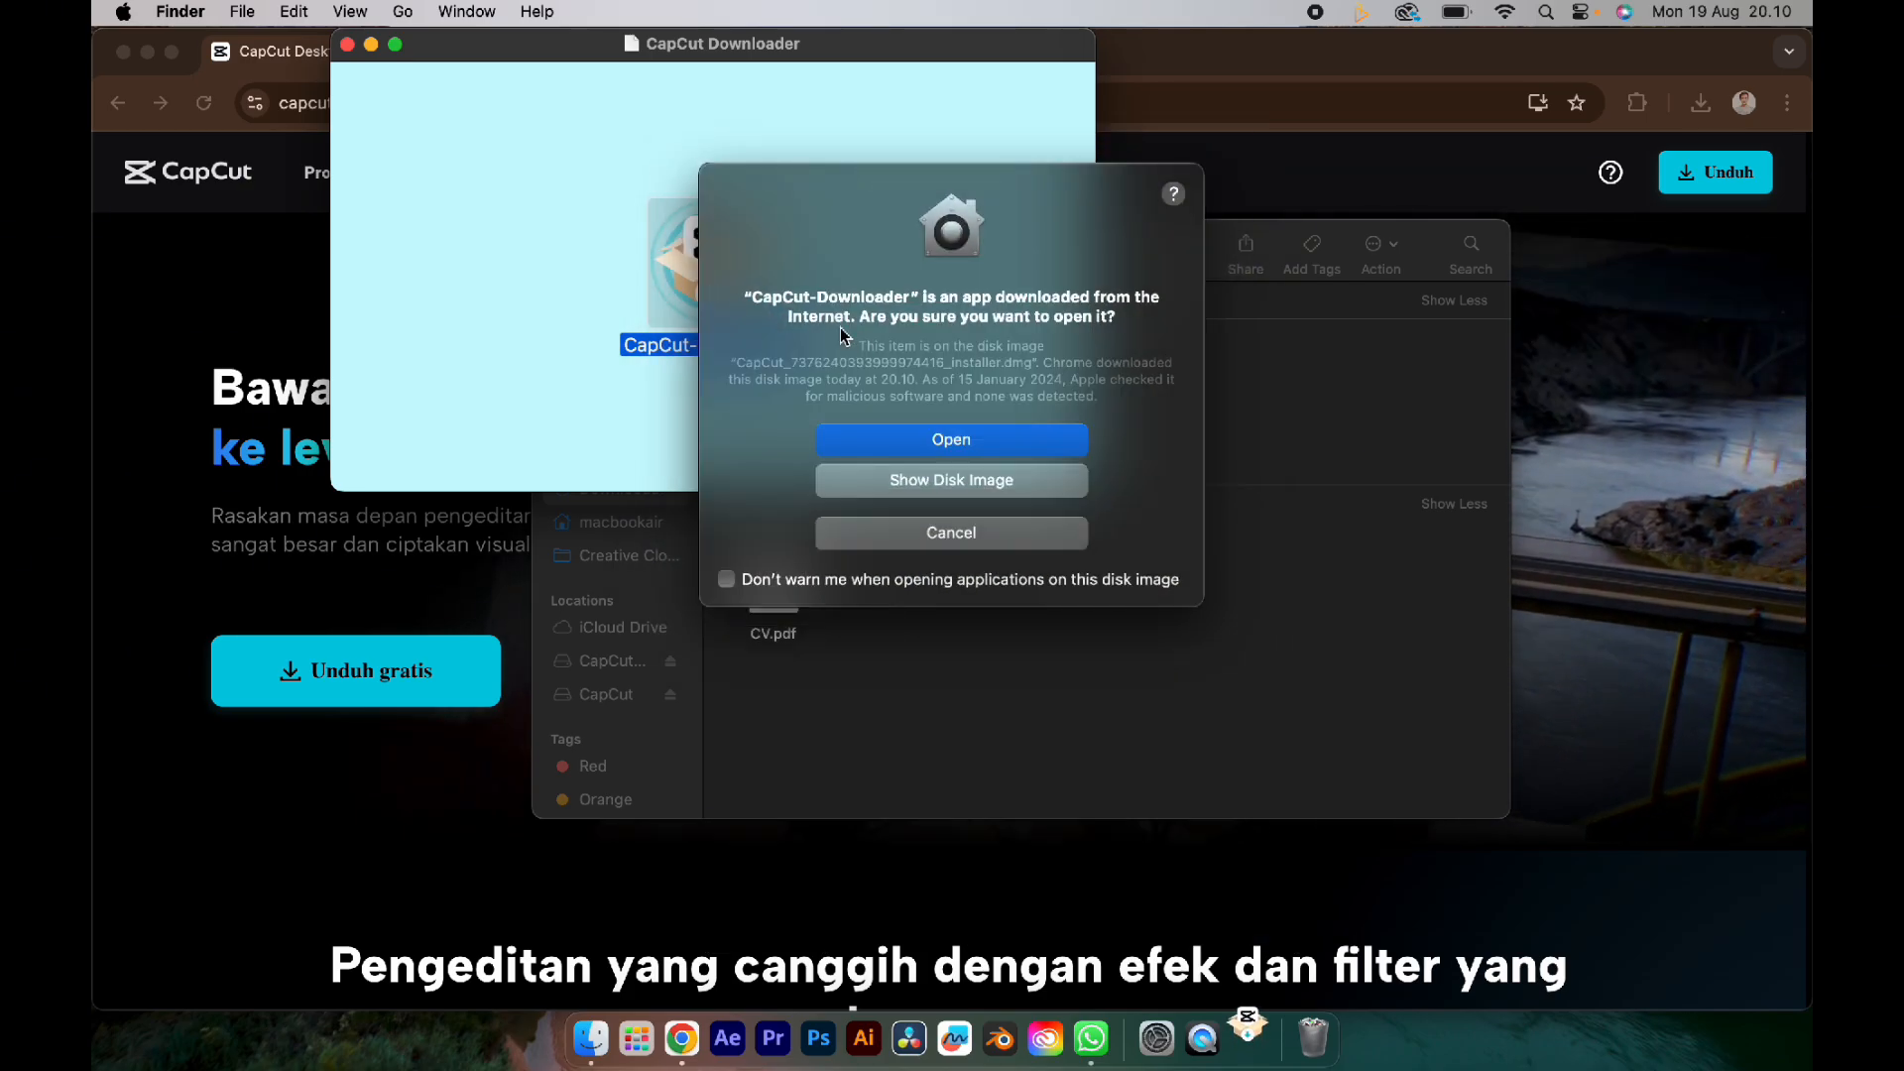
click(950, 442)
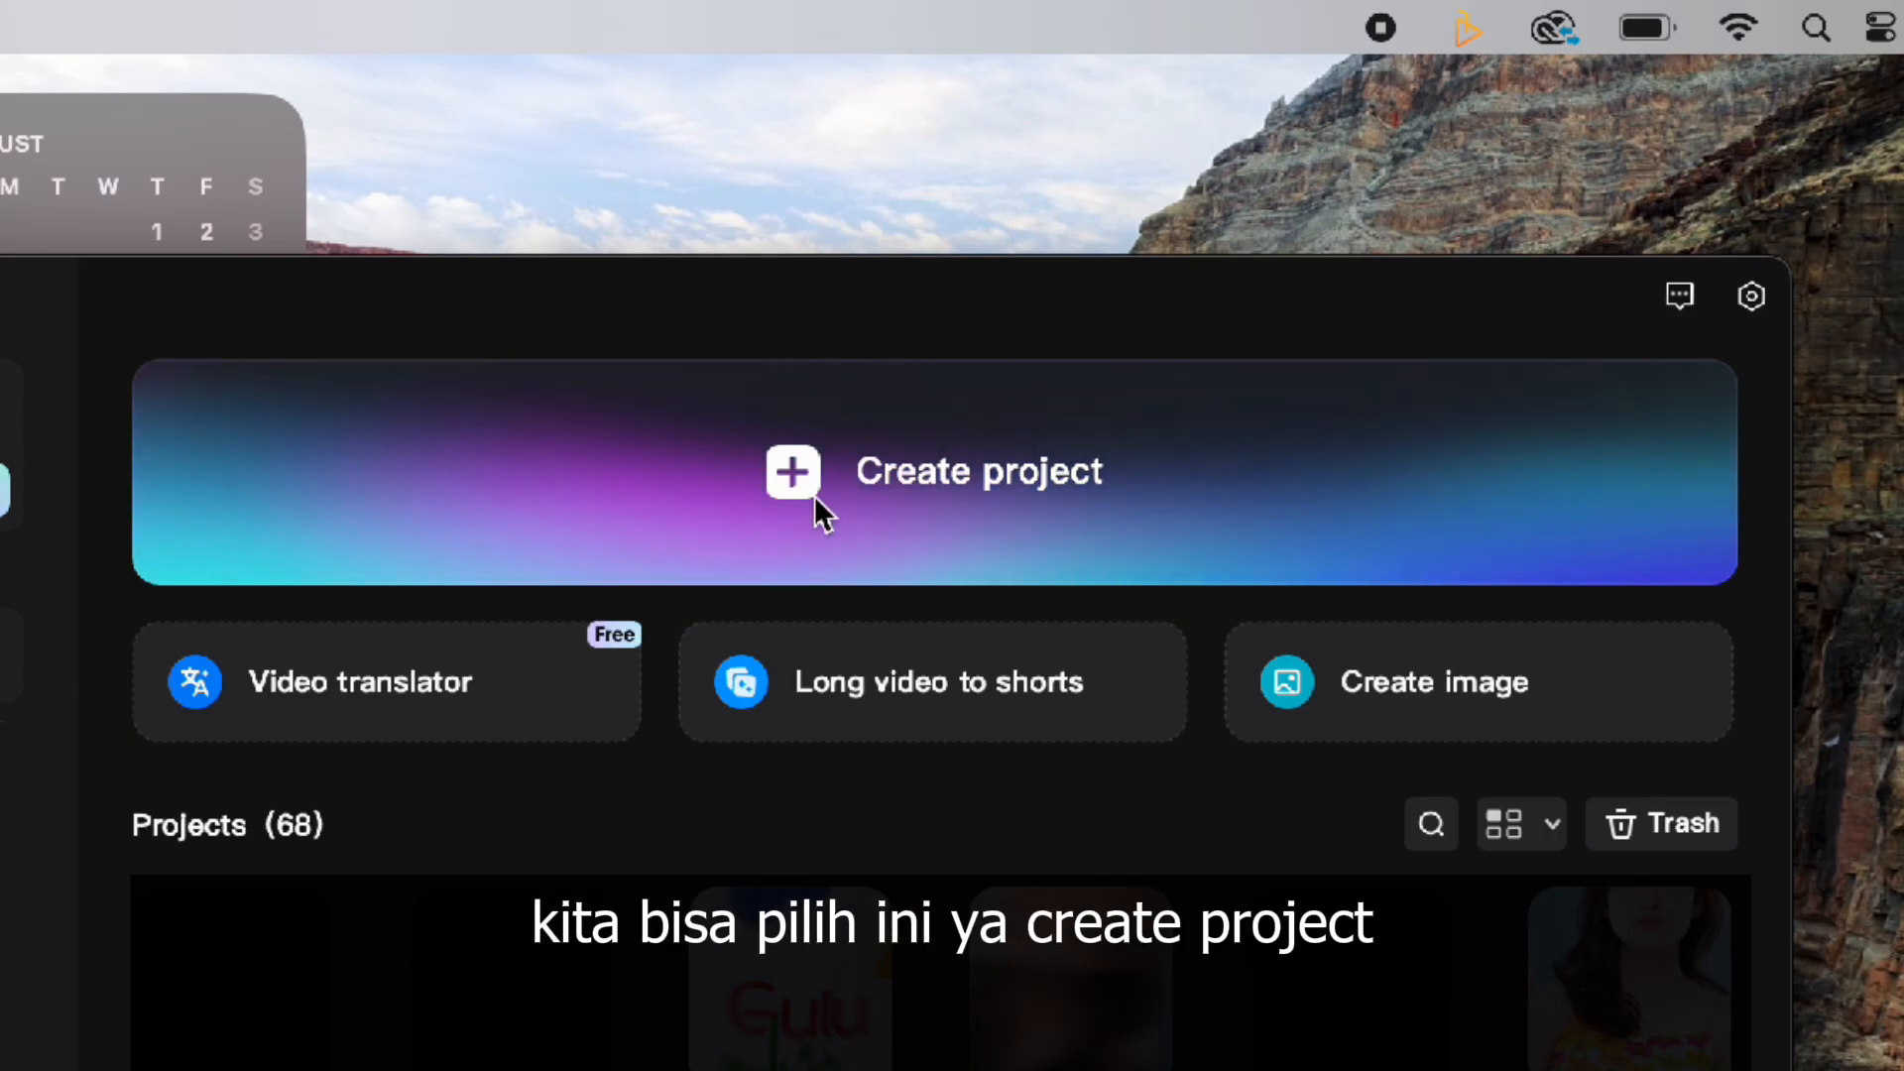
Step: Create a new, empty CapCut video project
click(786, 474)
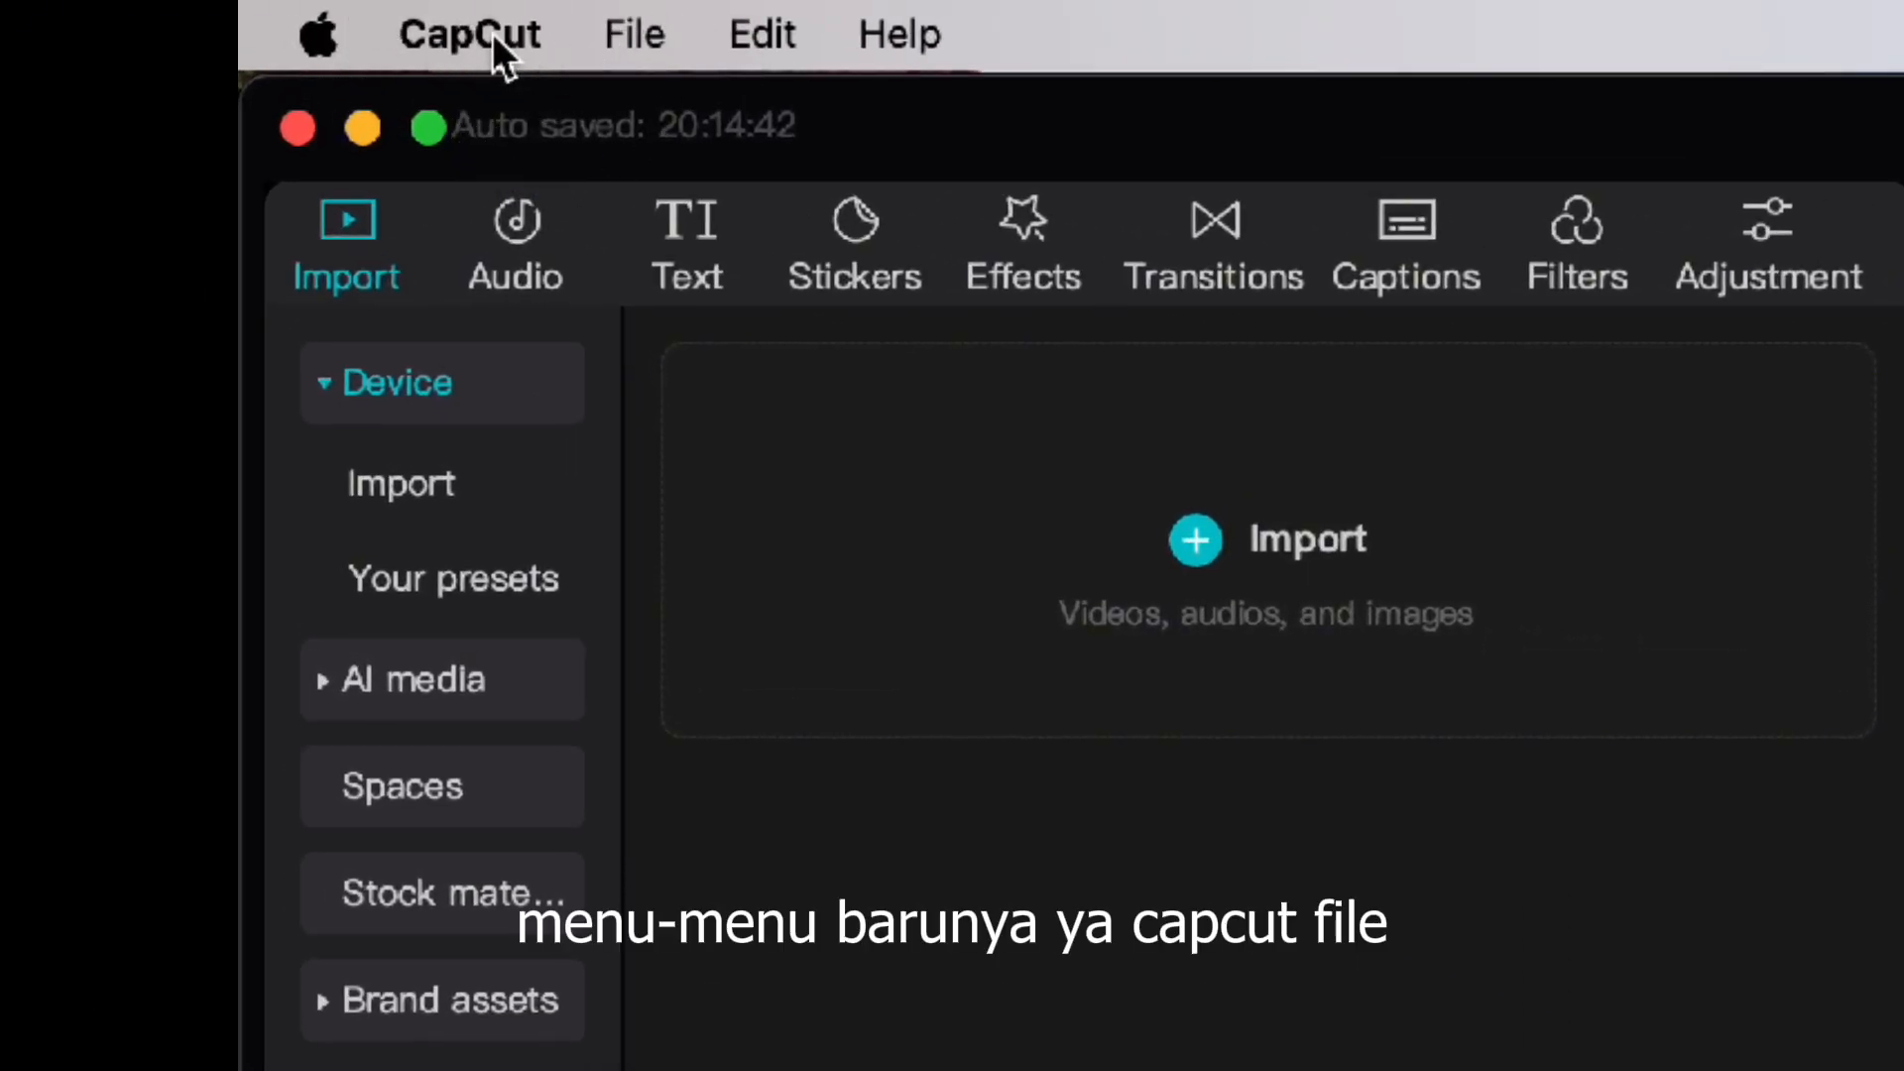
click(646, 40)
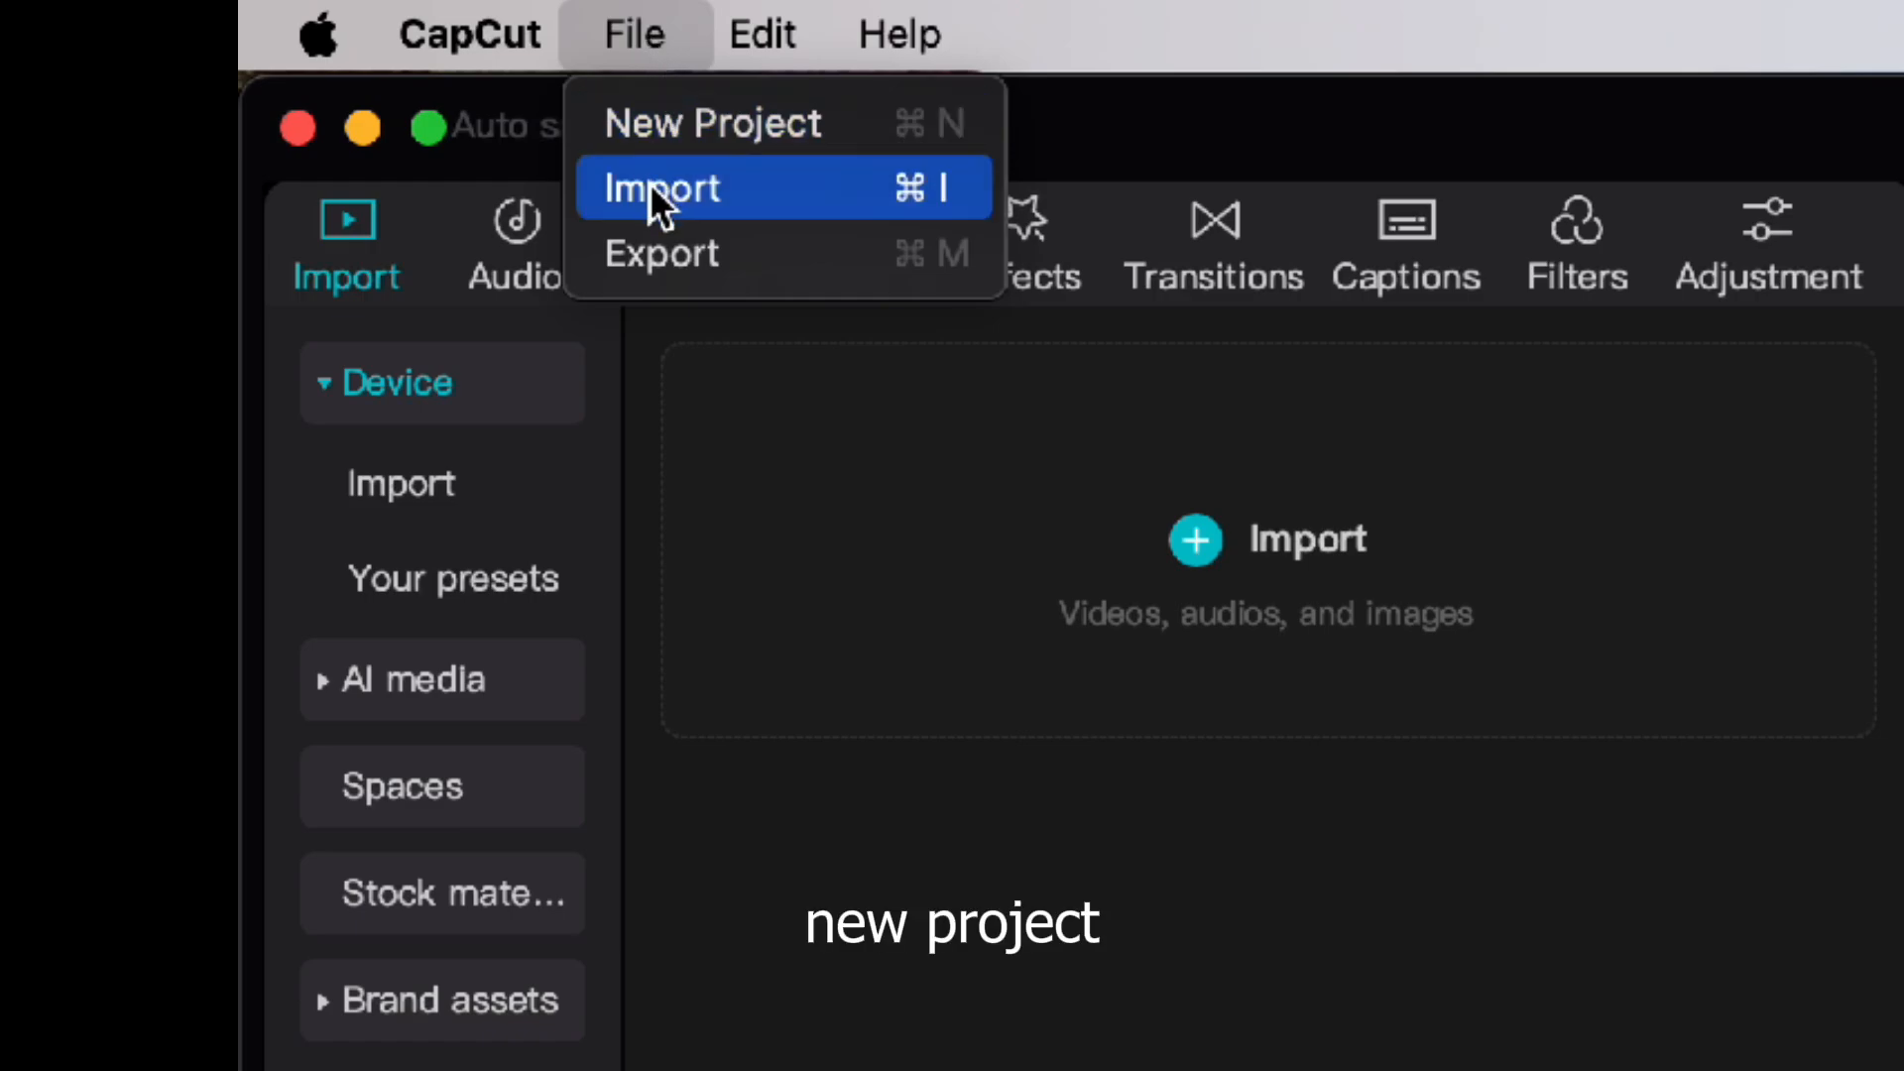
click(772, 22)
click(811, 31)
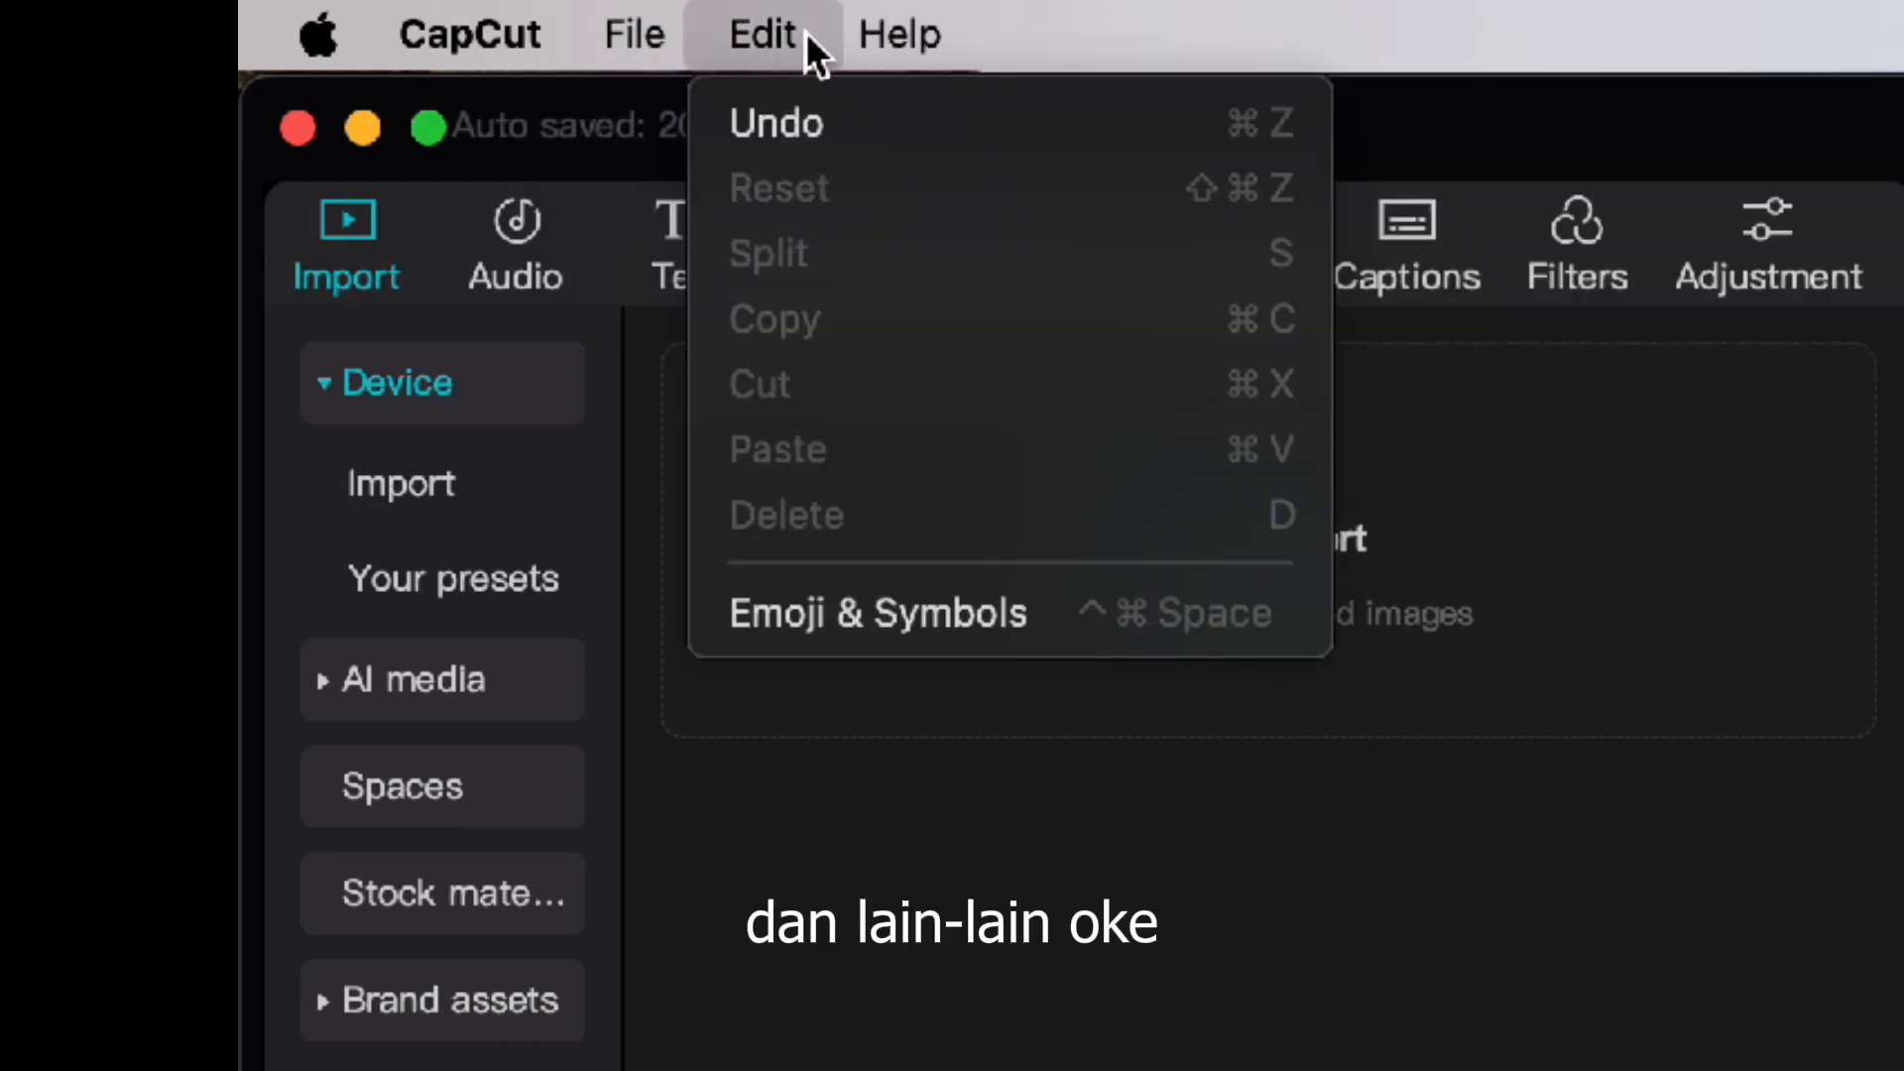
key(Escape)
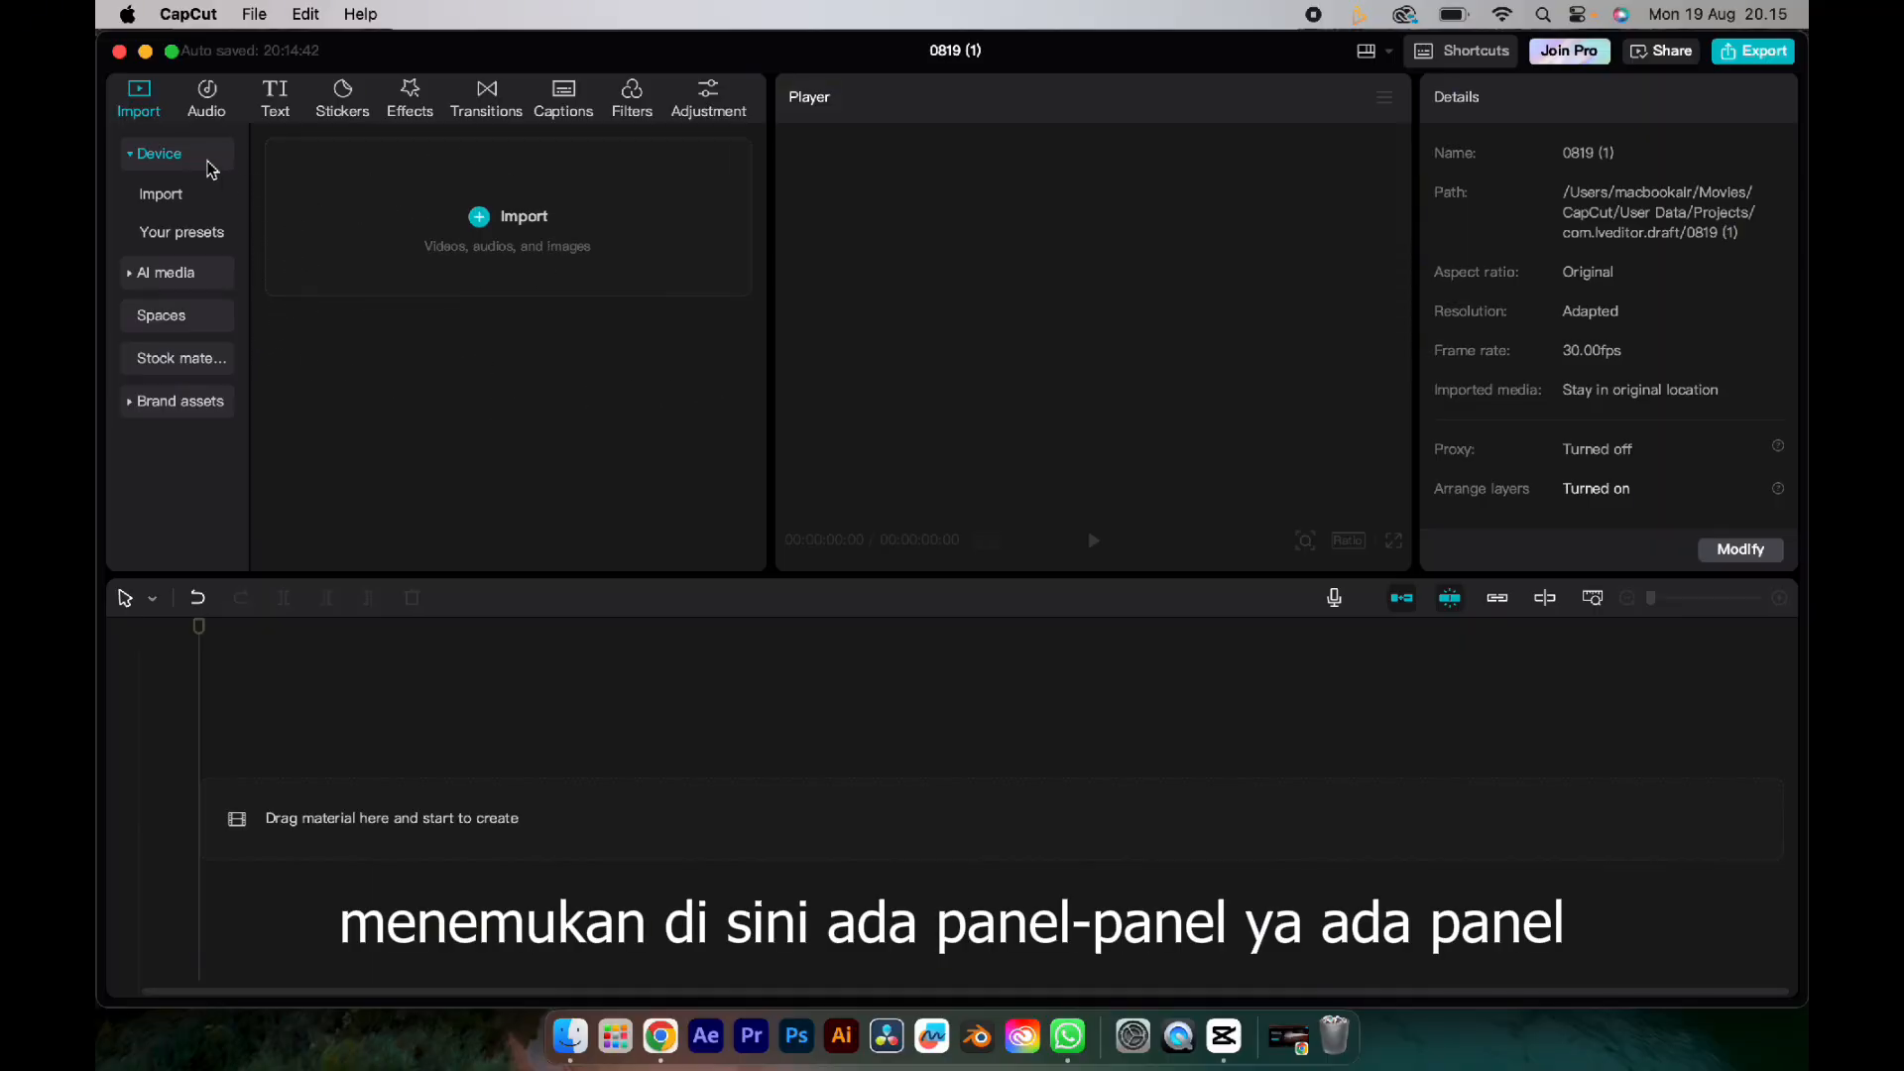
click(708, 99)
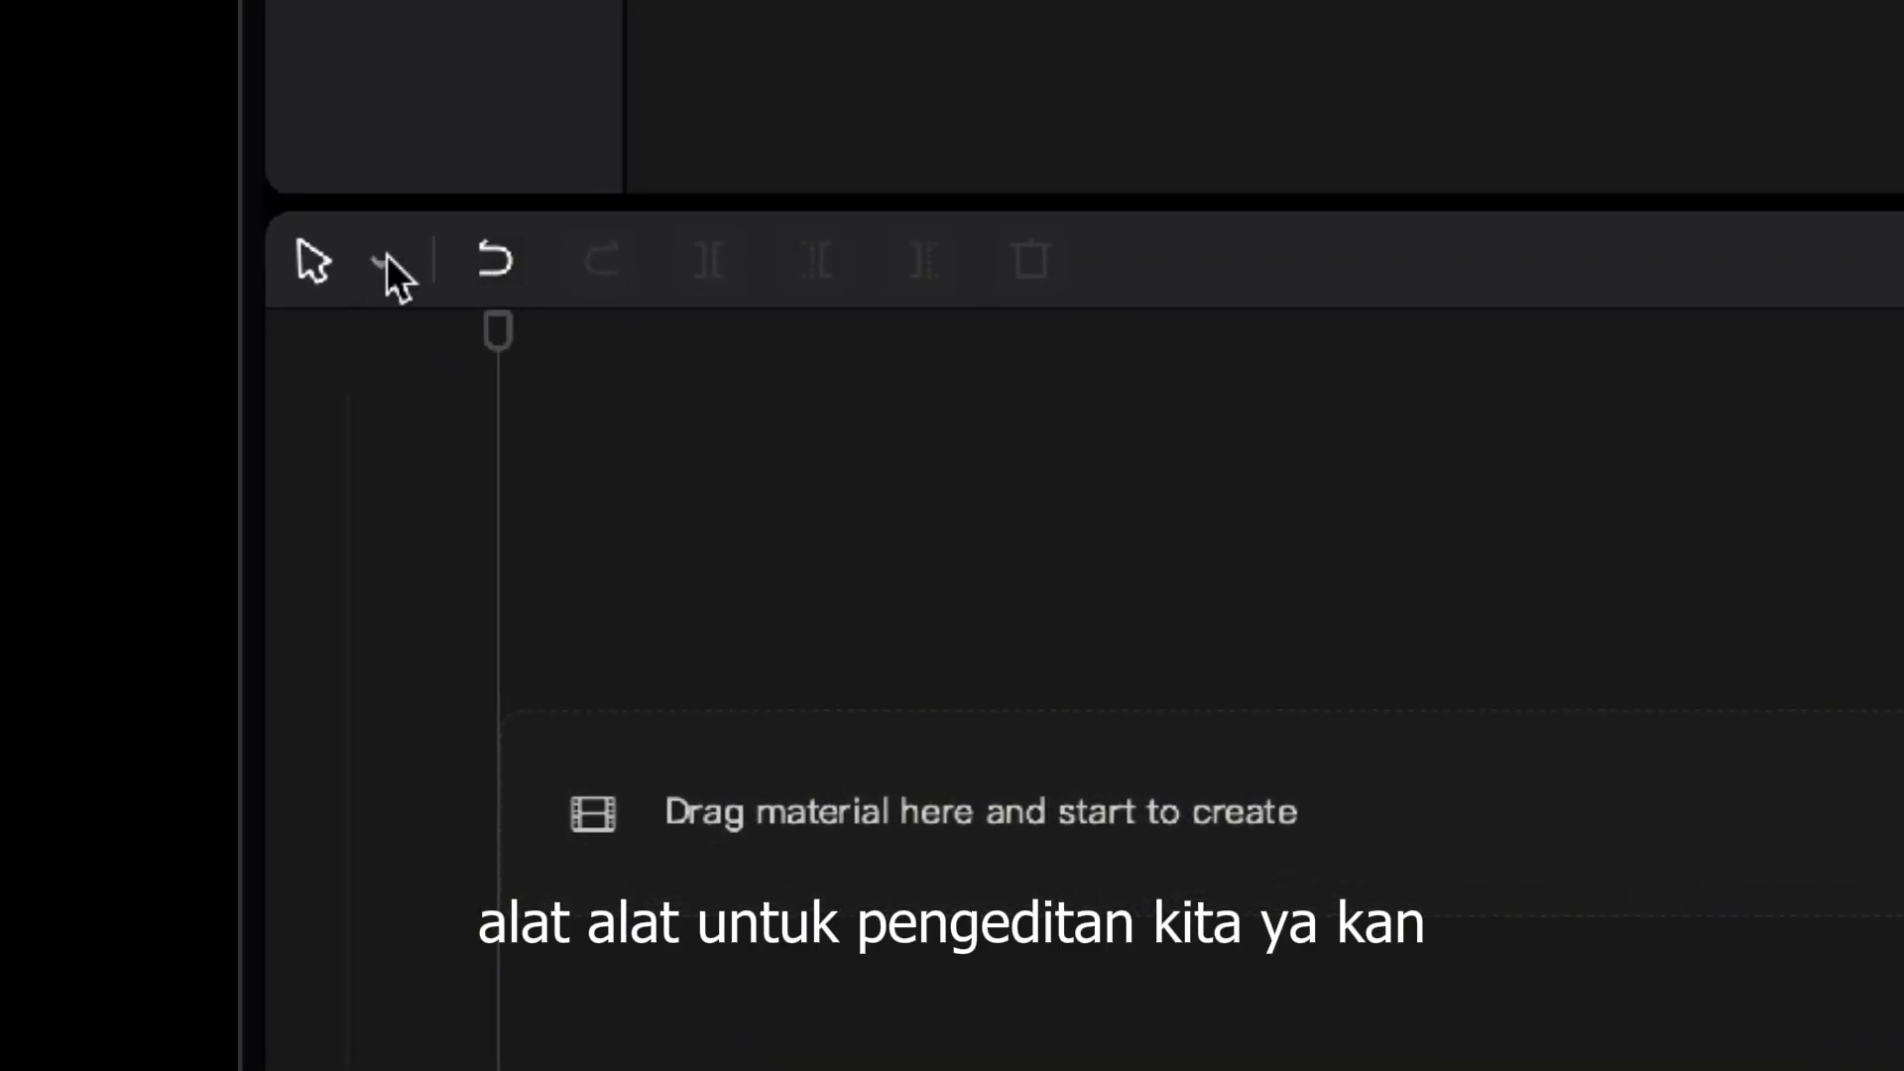
click(384, 266)
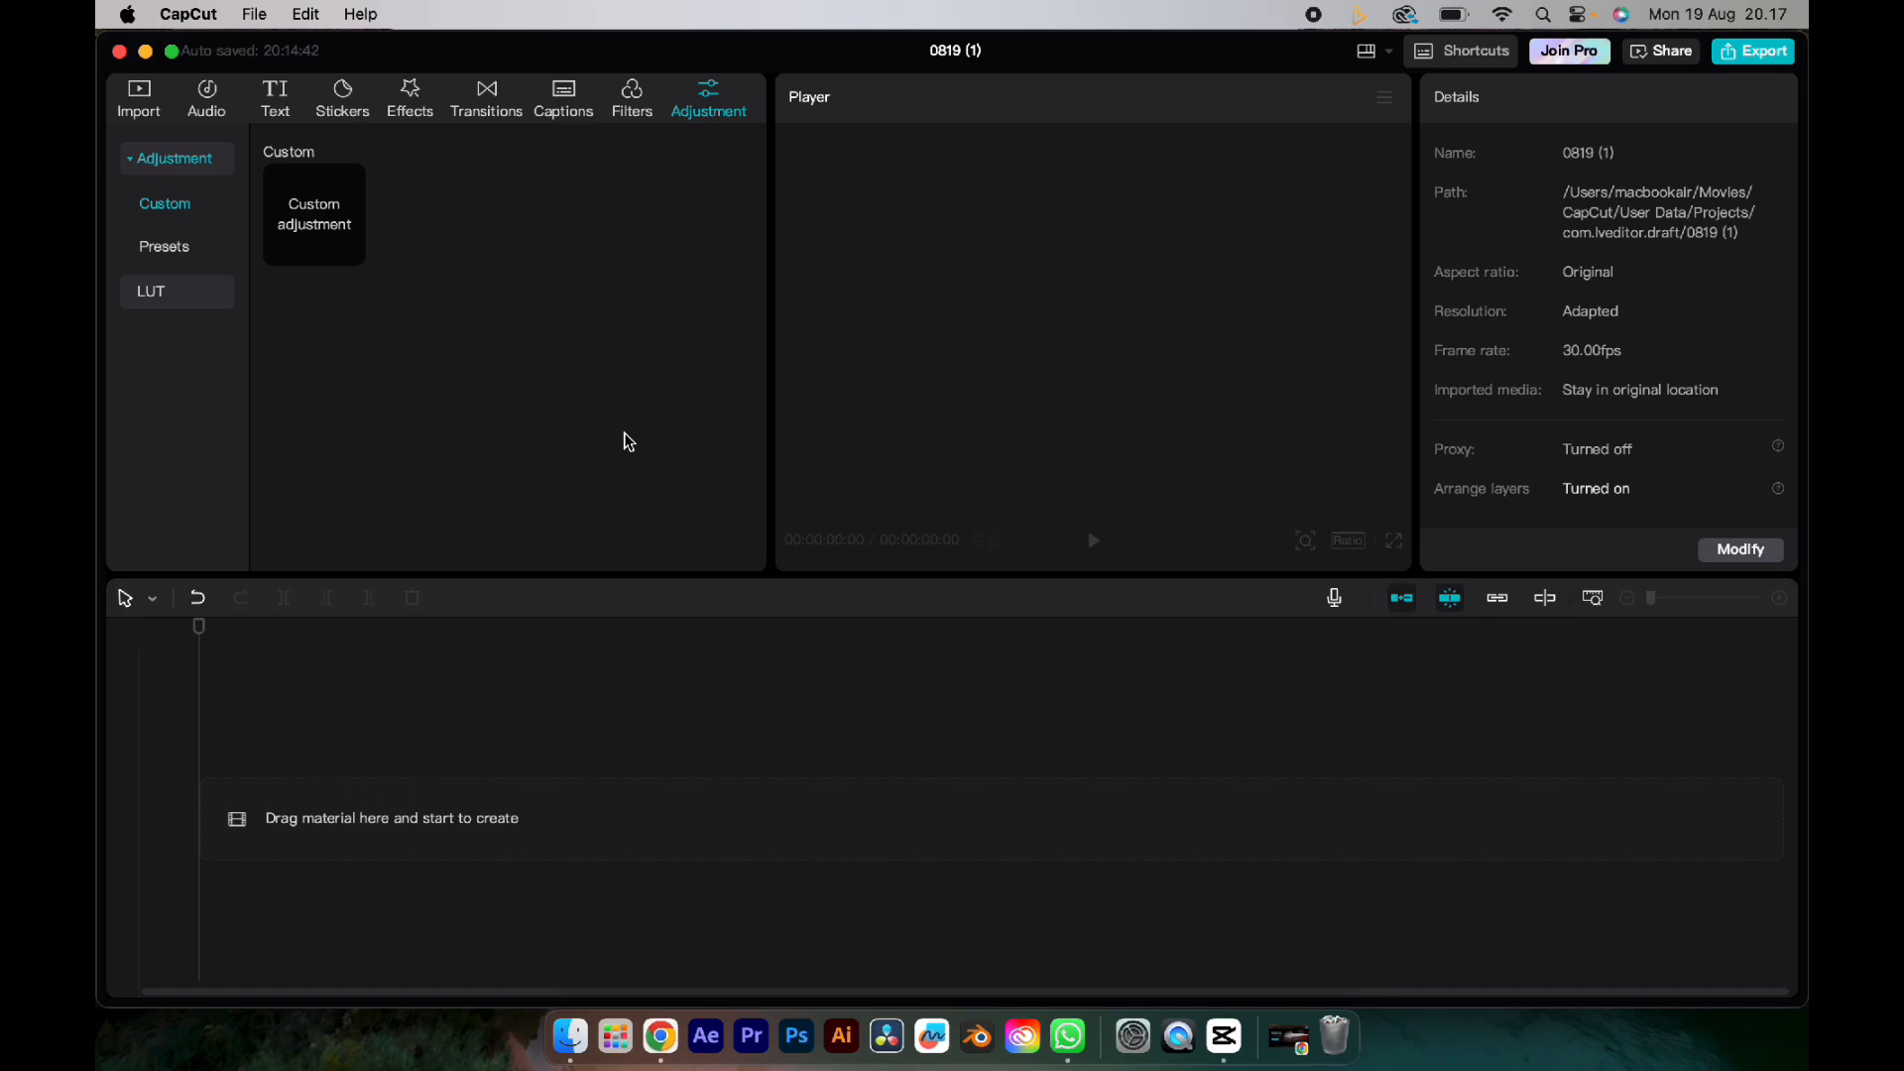
click(1388, 52)
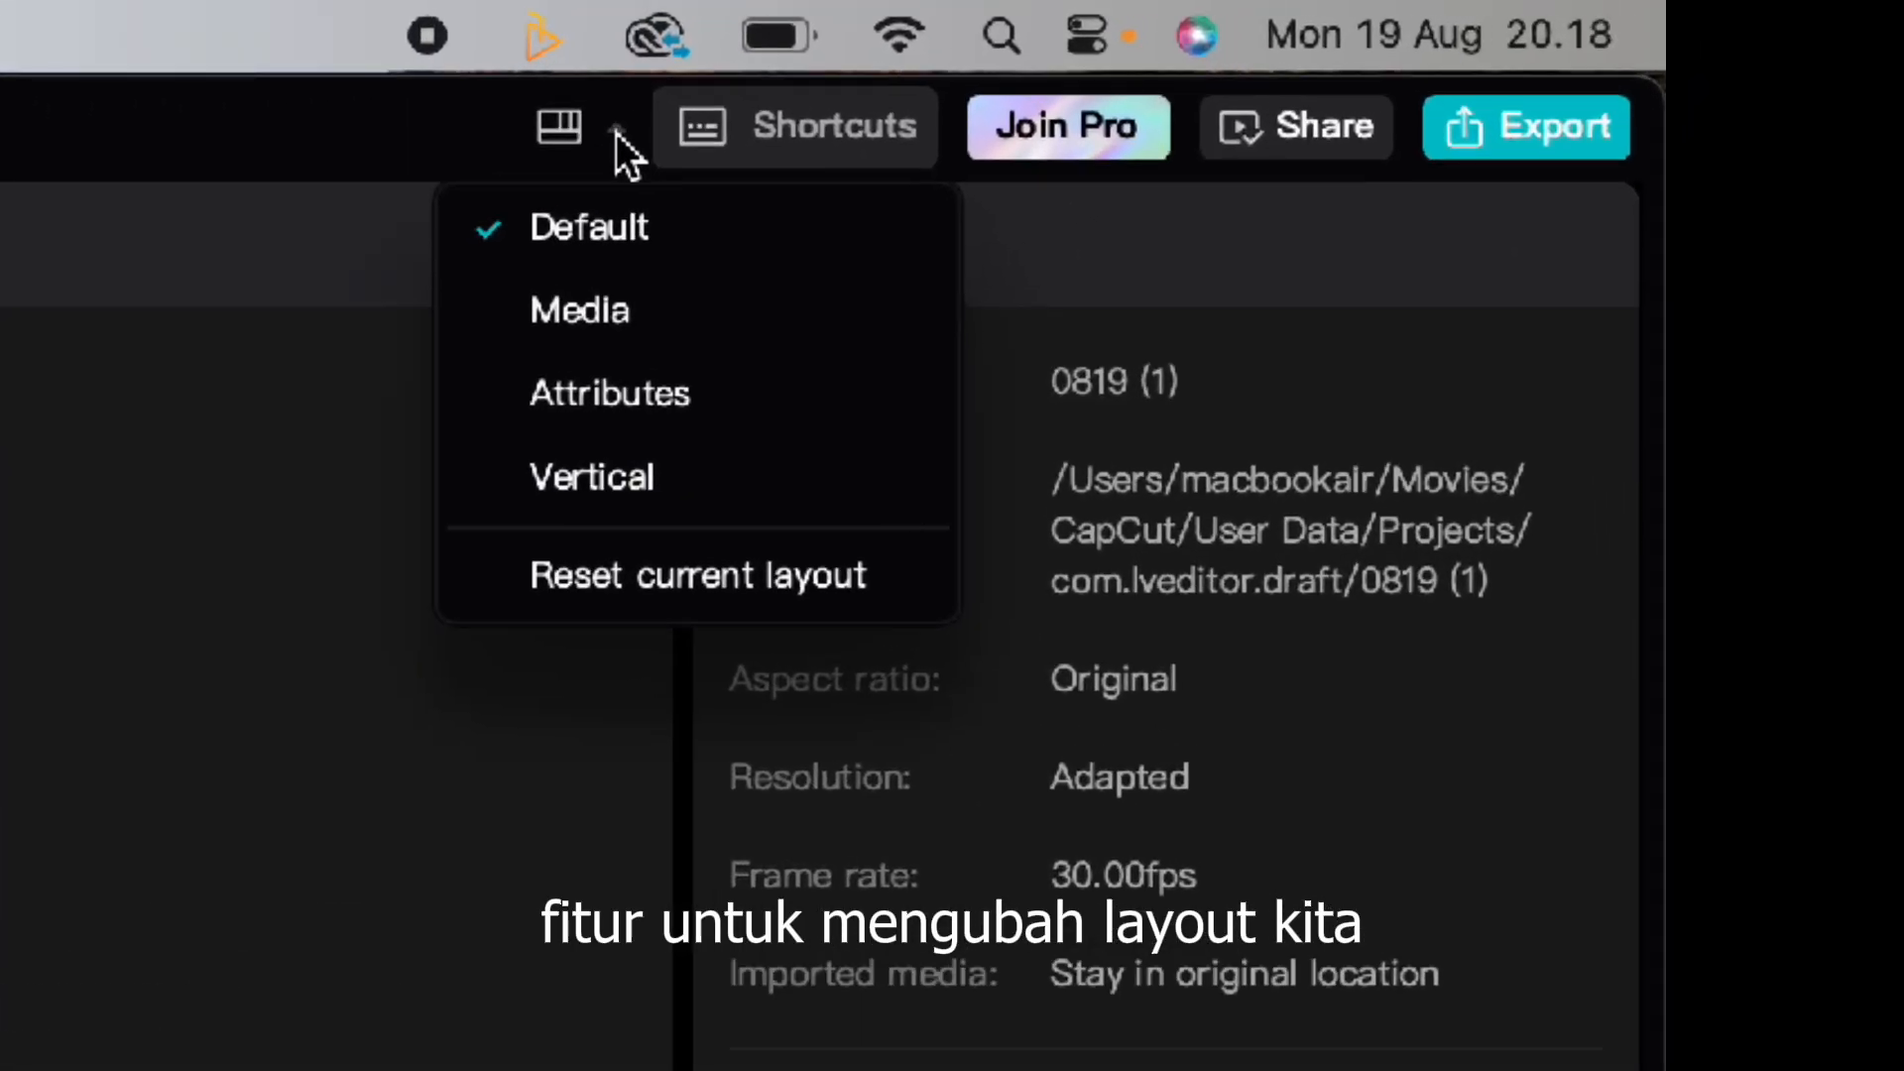
click(616, 132)
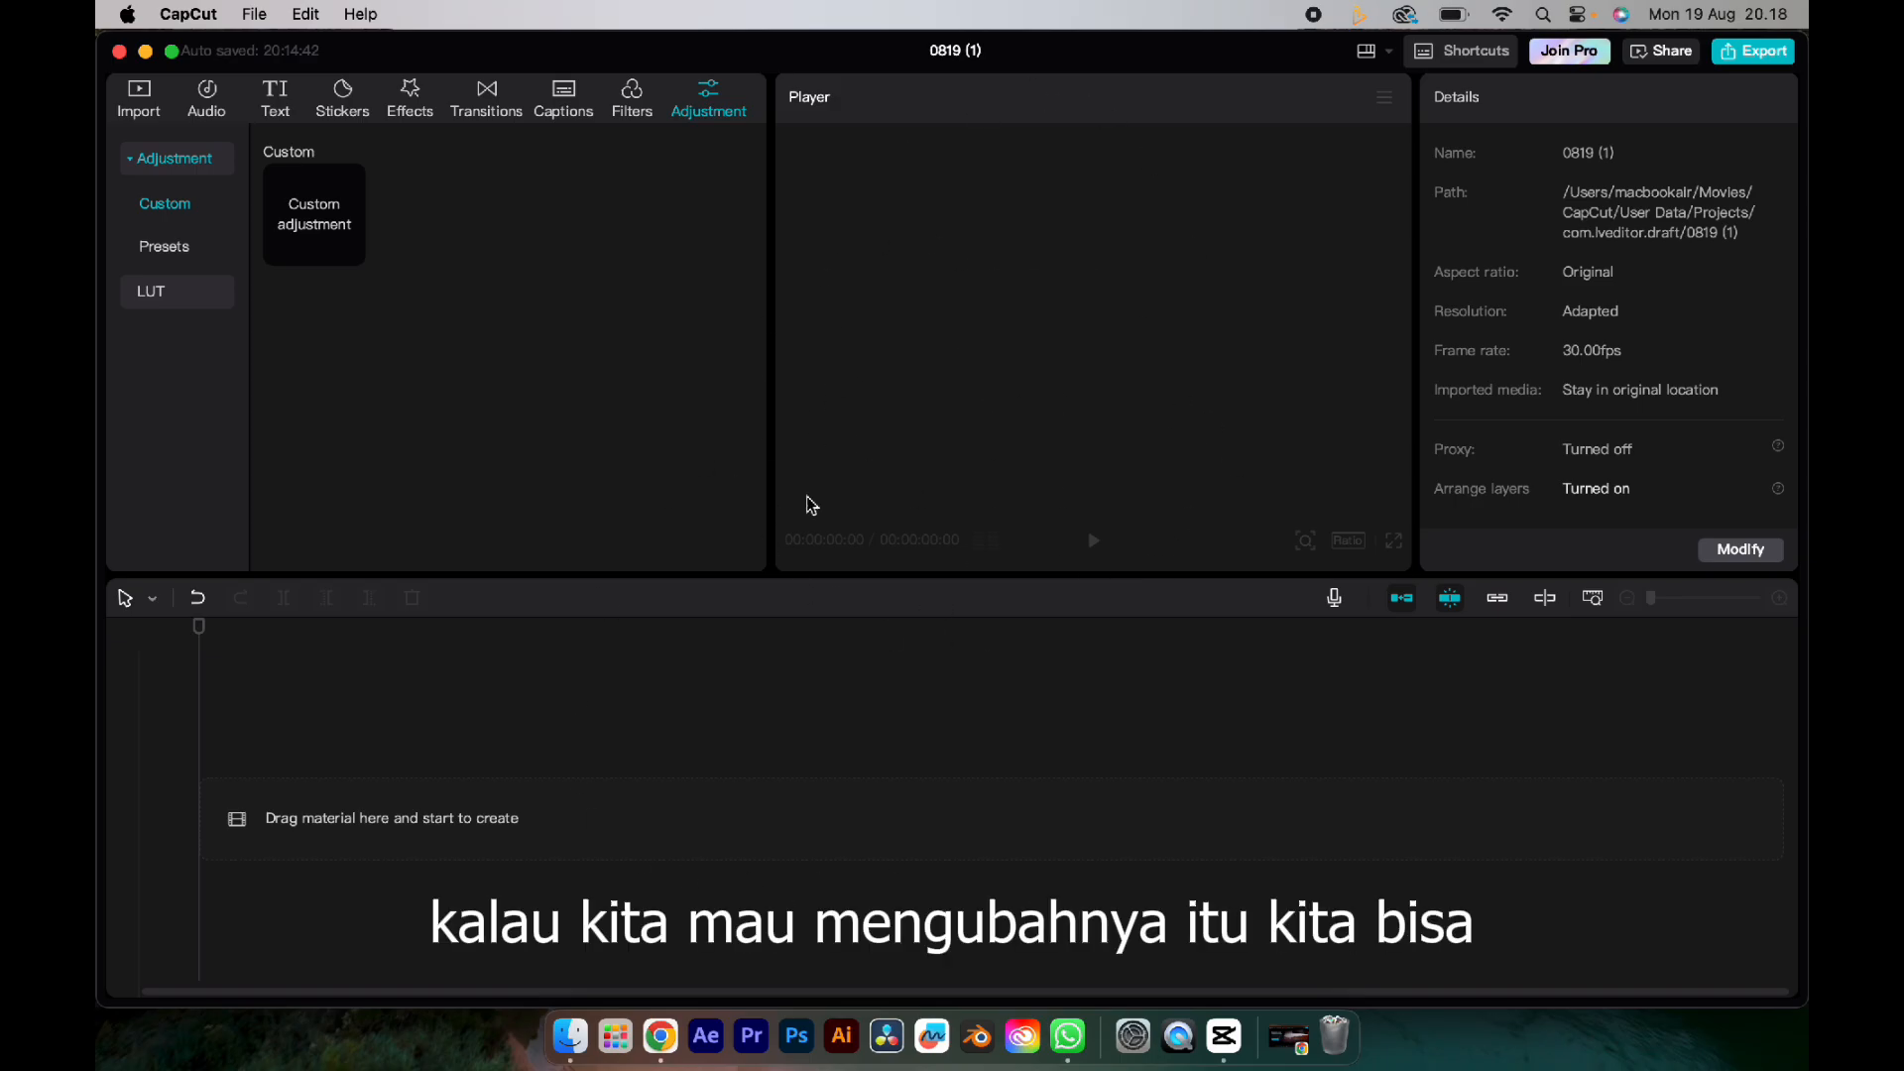
Step: Try the Media, Attributes and Vertical workspace layouts, and return the workspace to the Default layout
click(1386, 51)
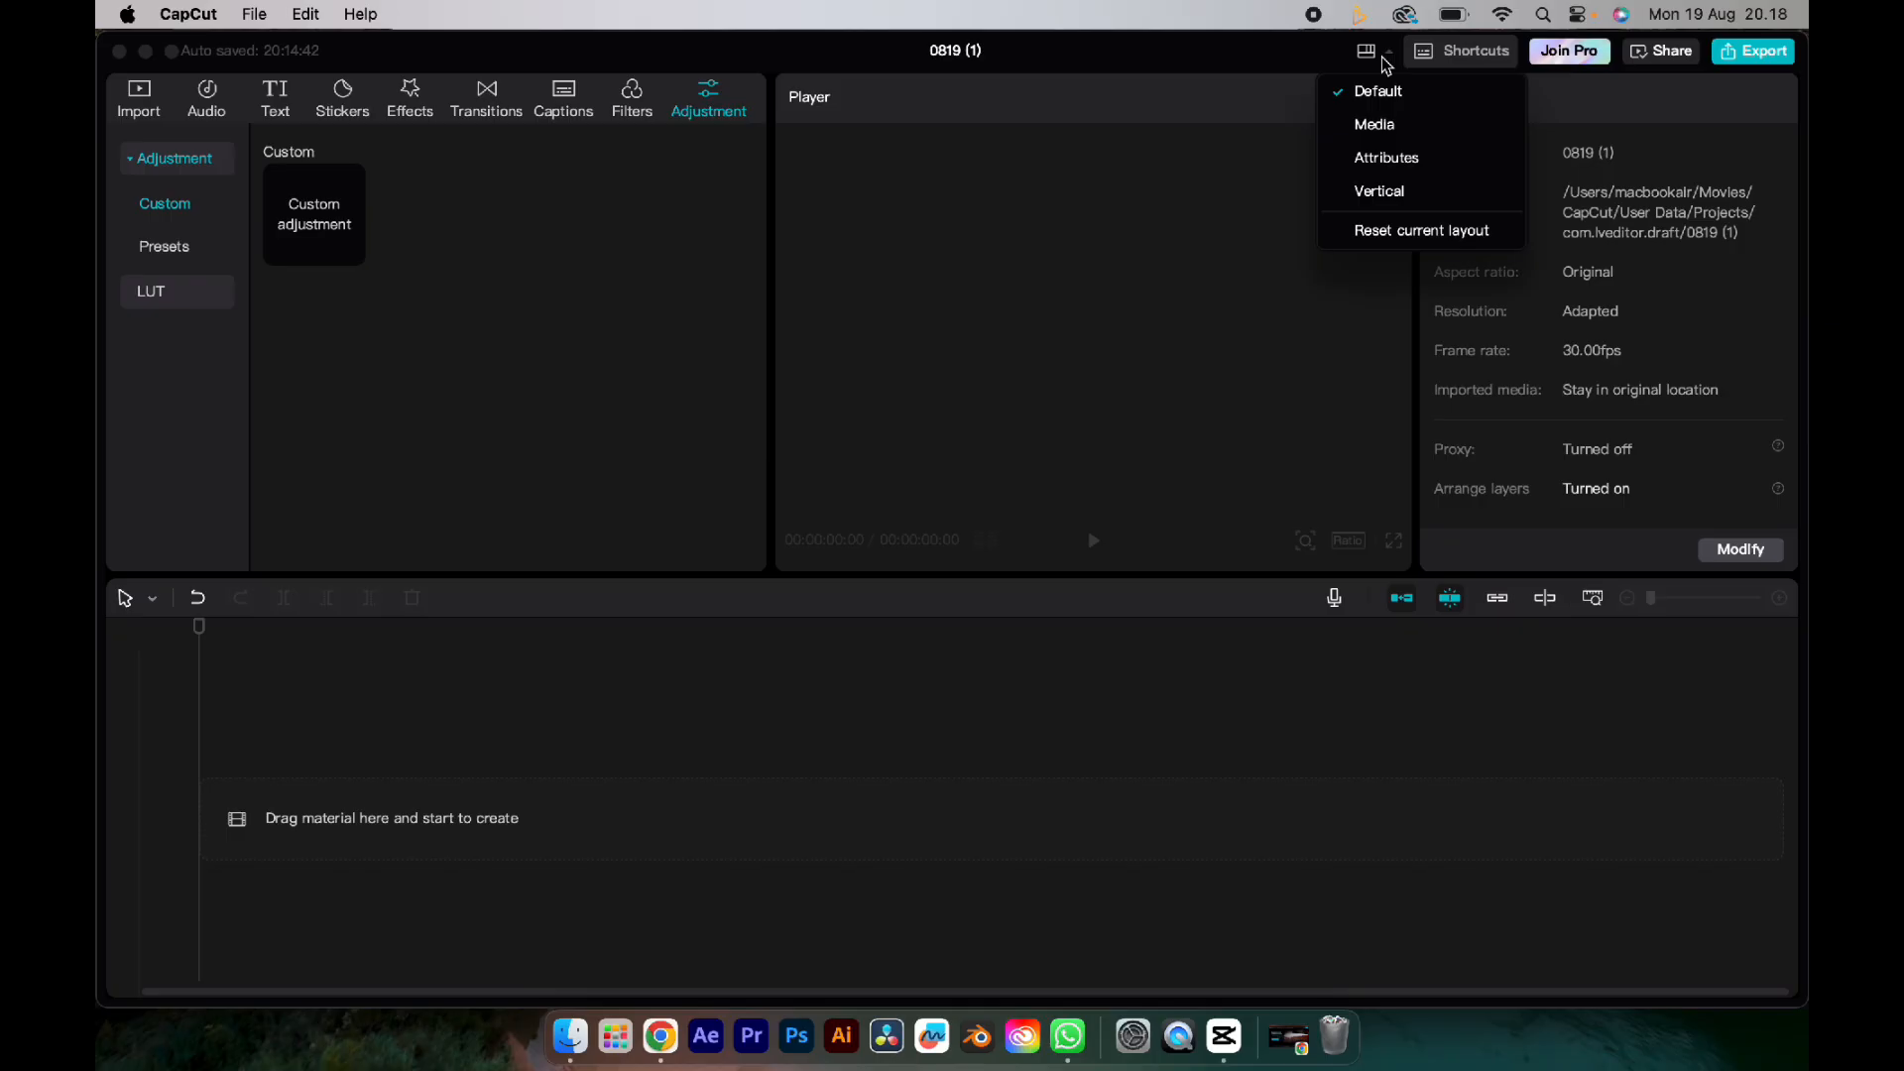
click(1386, 129)
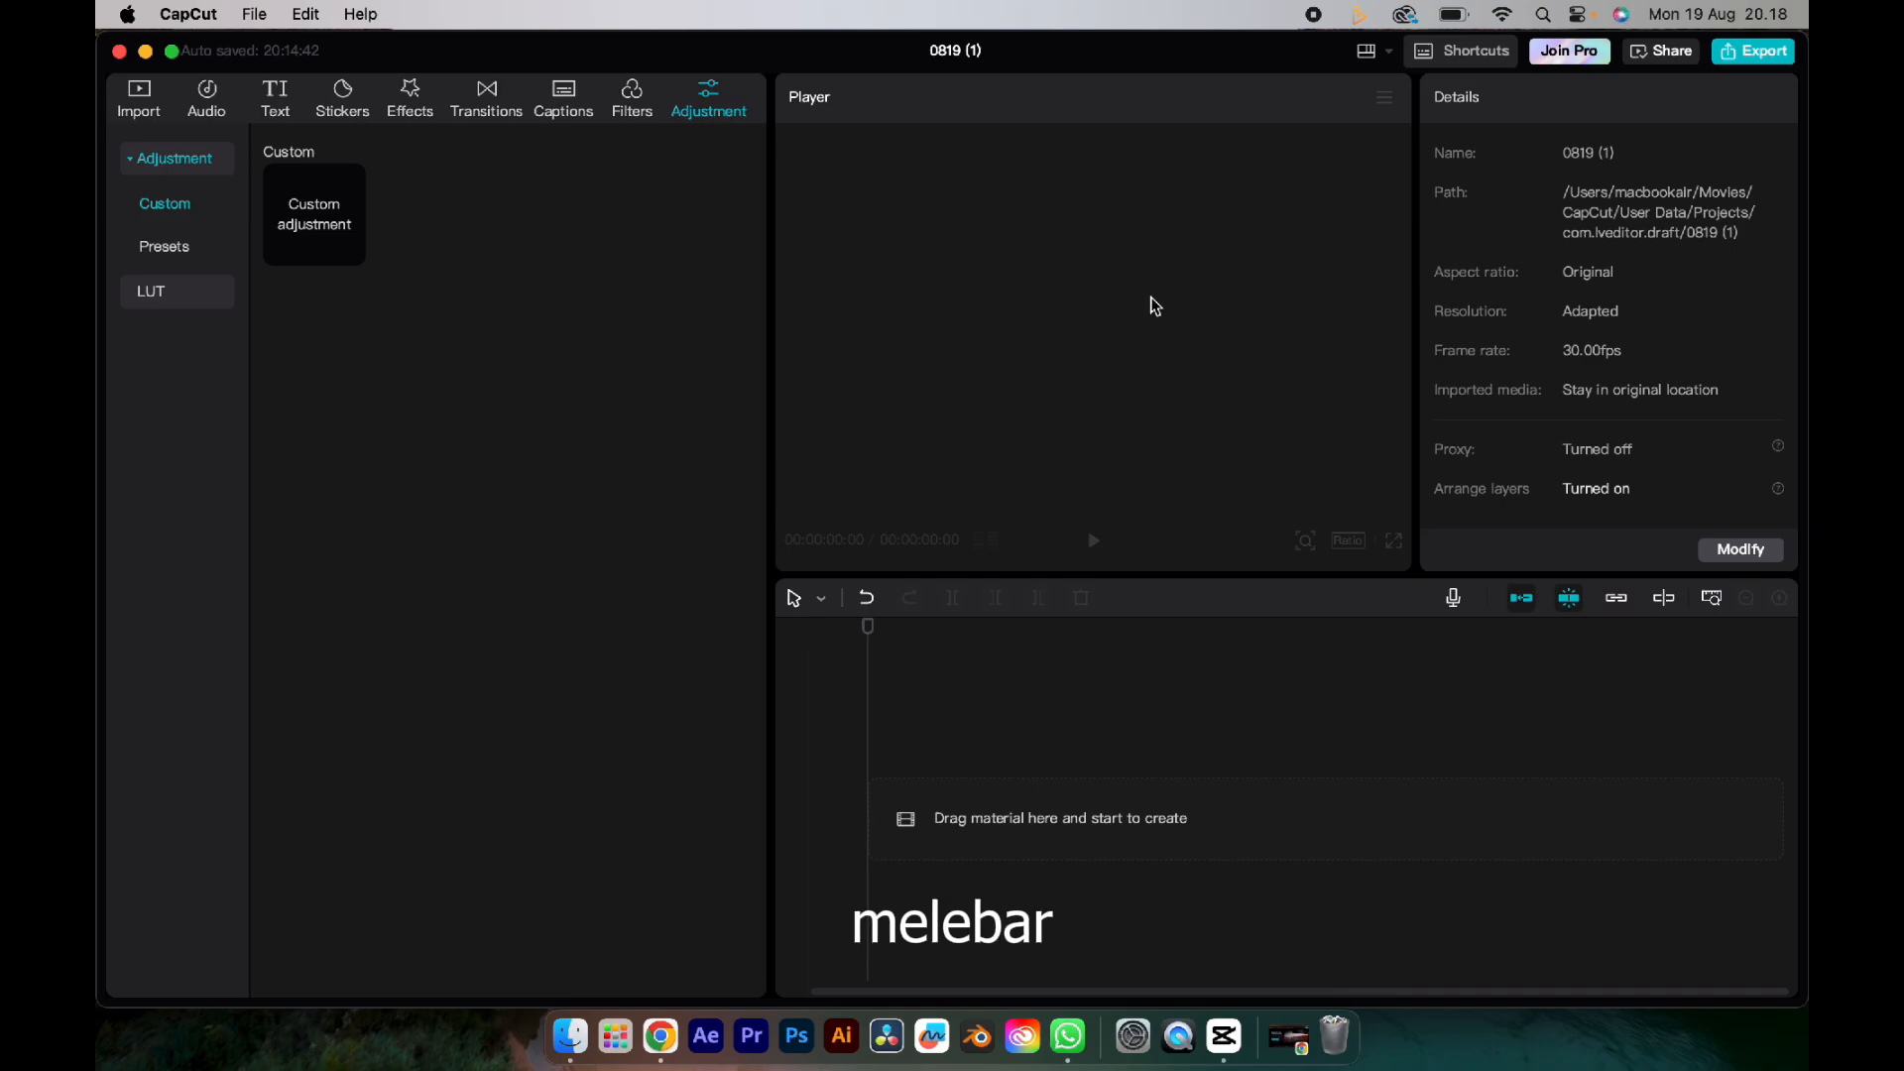
click(1387, 52)
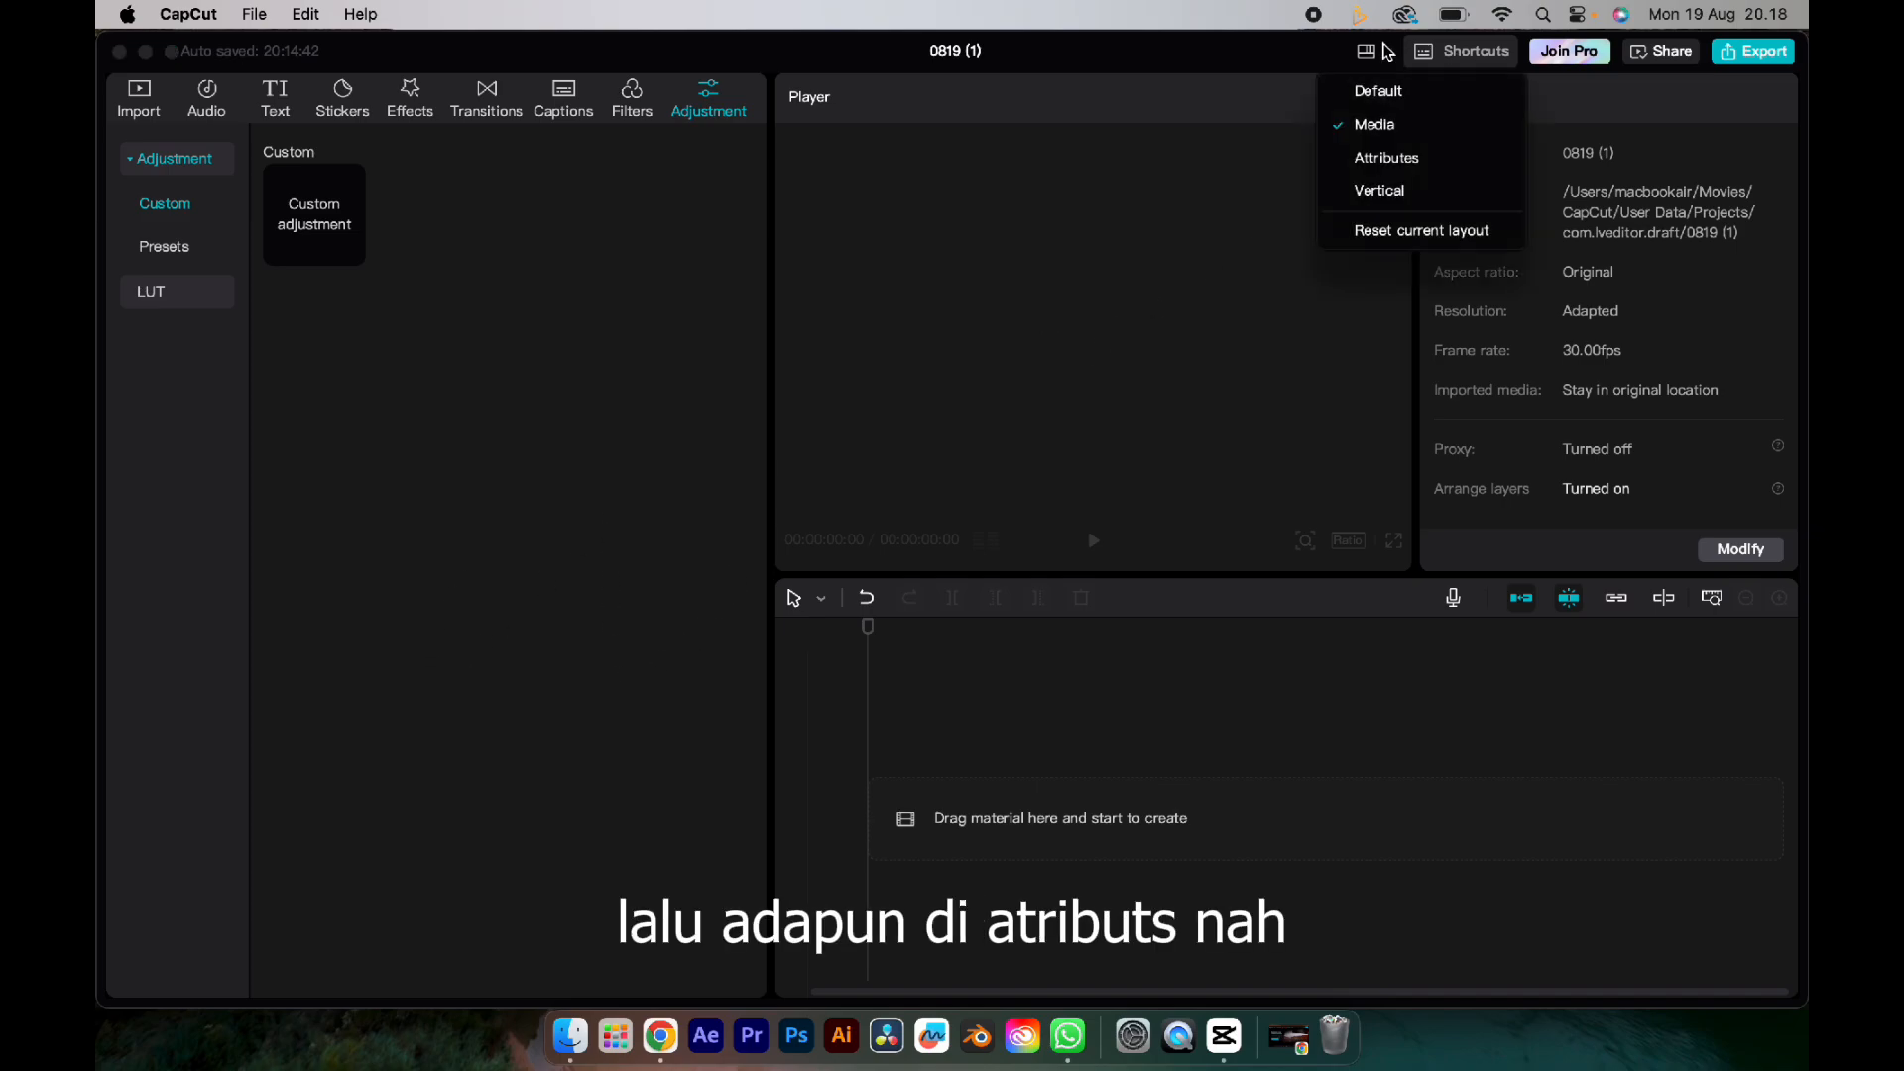
click(1381, 159)
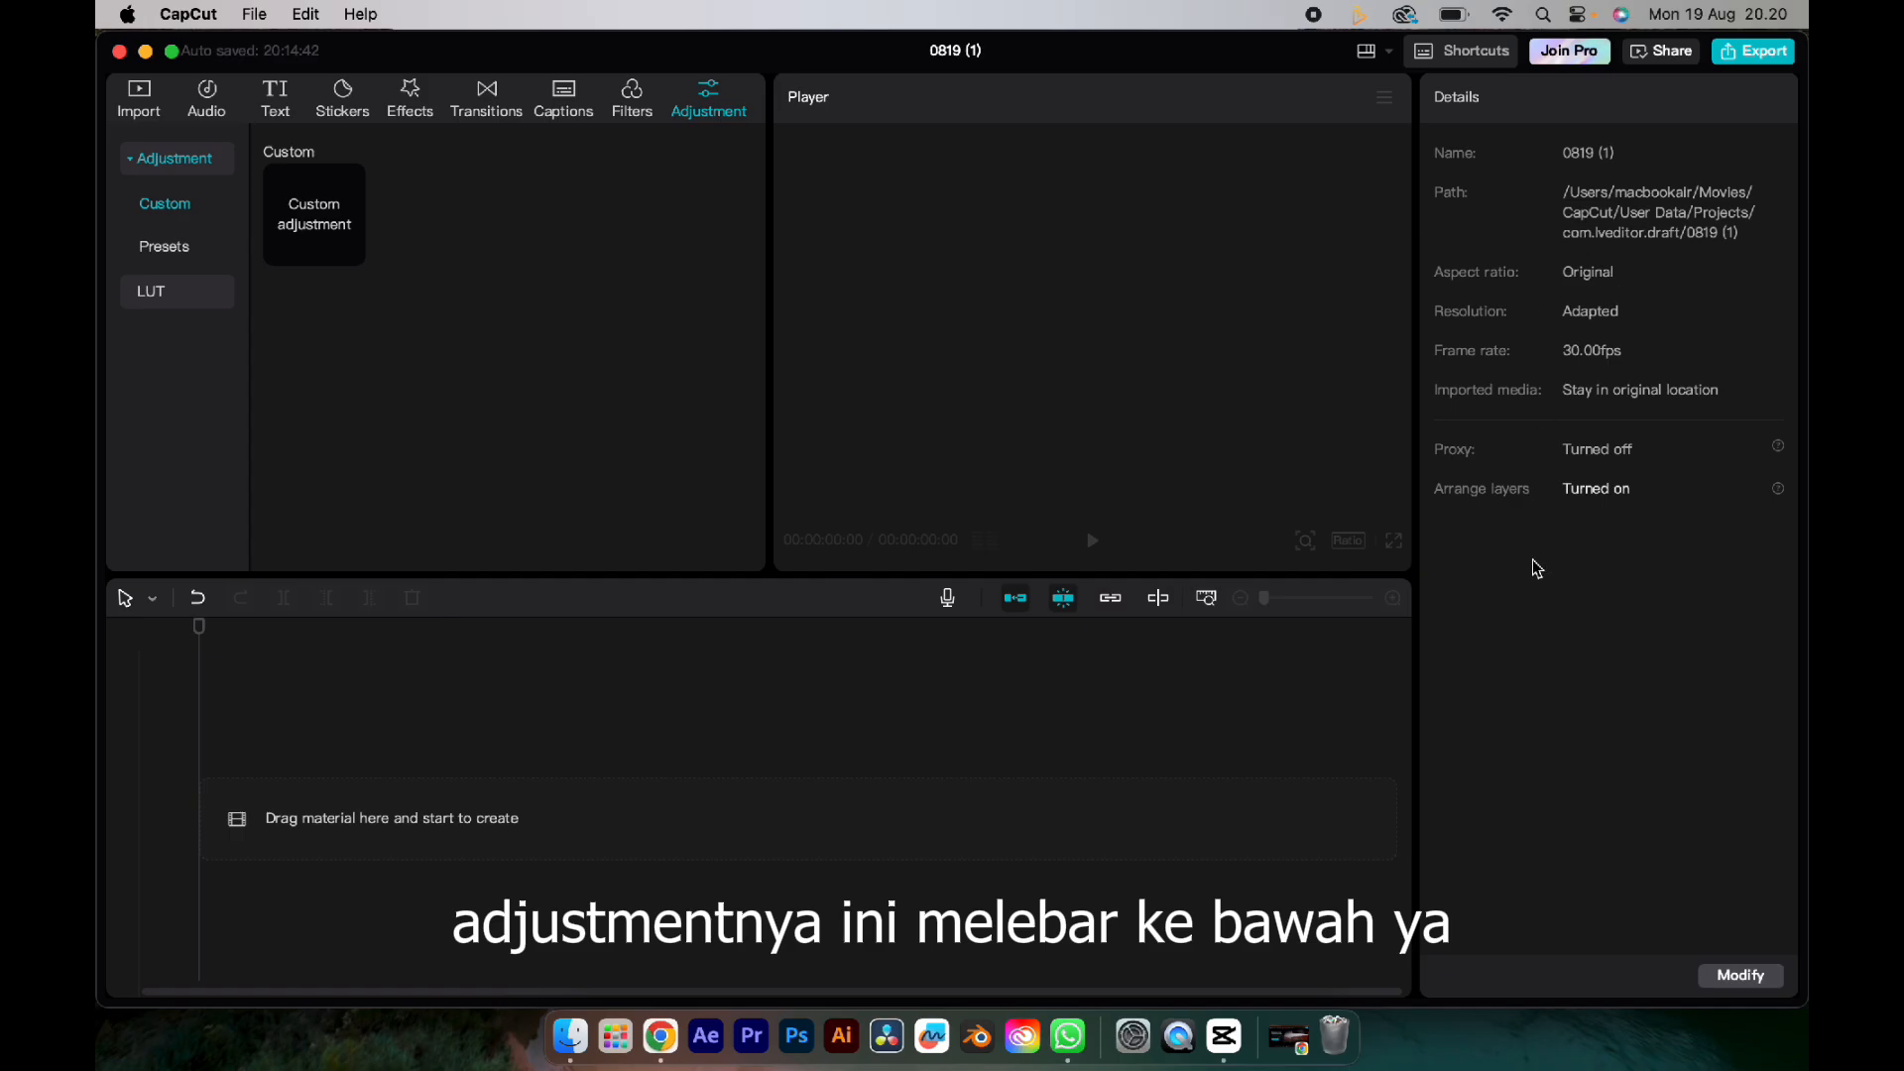
click(1370, 51)
click(1376, 192)
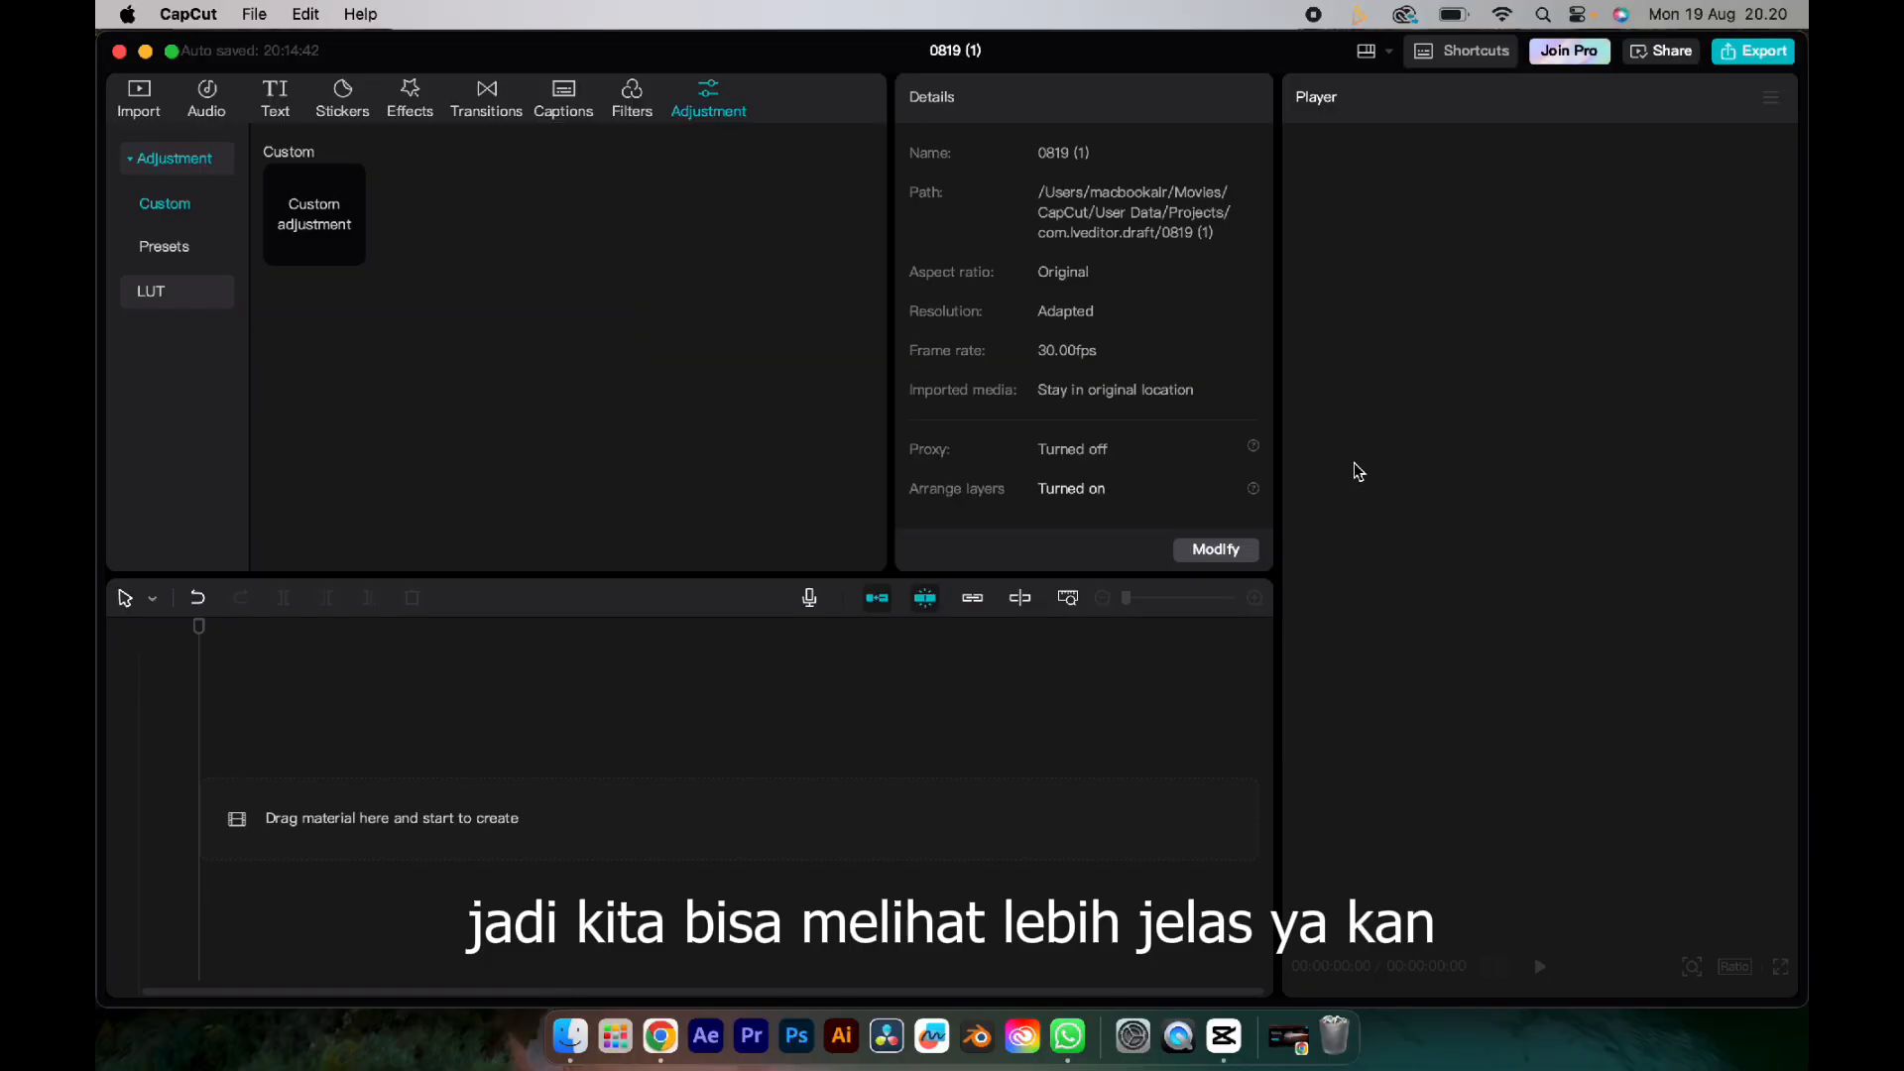
click(1370, 51)
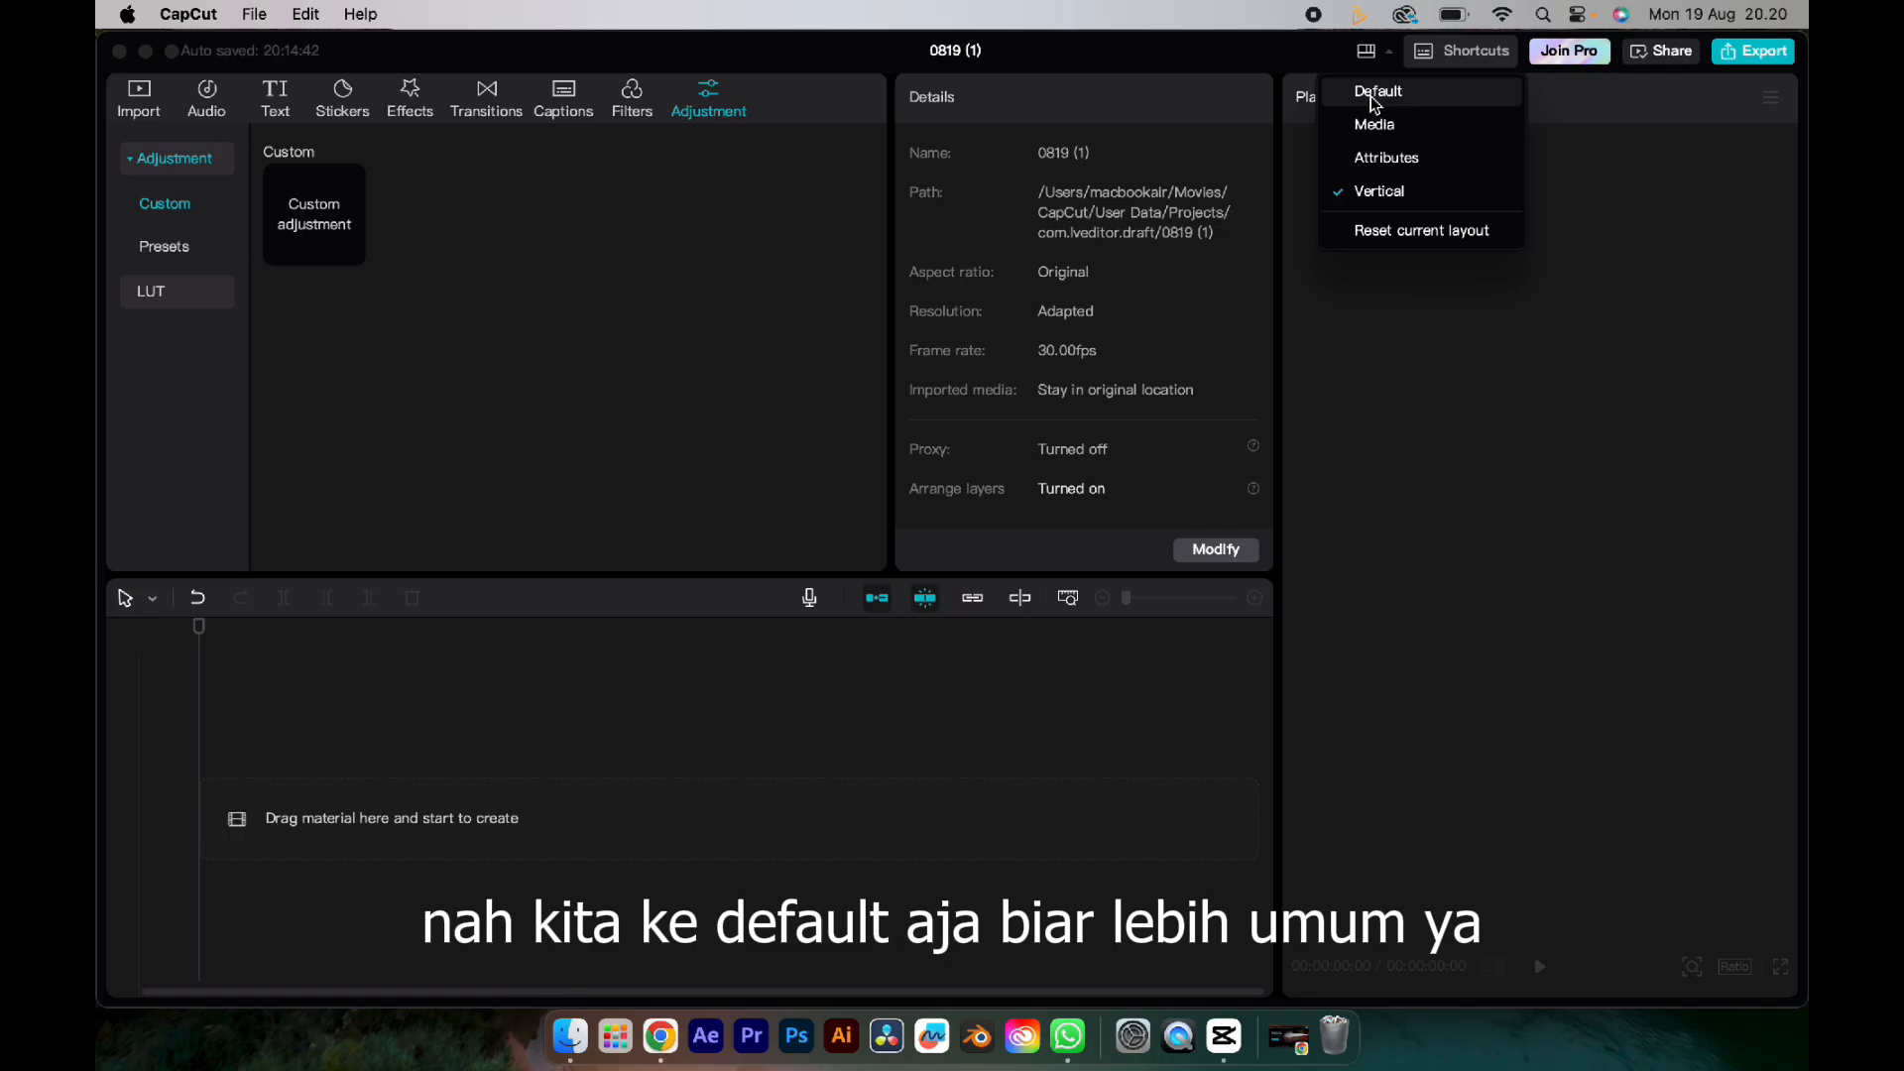
click(1376, 91)
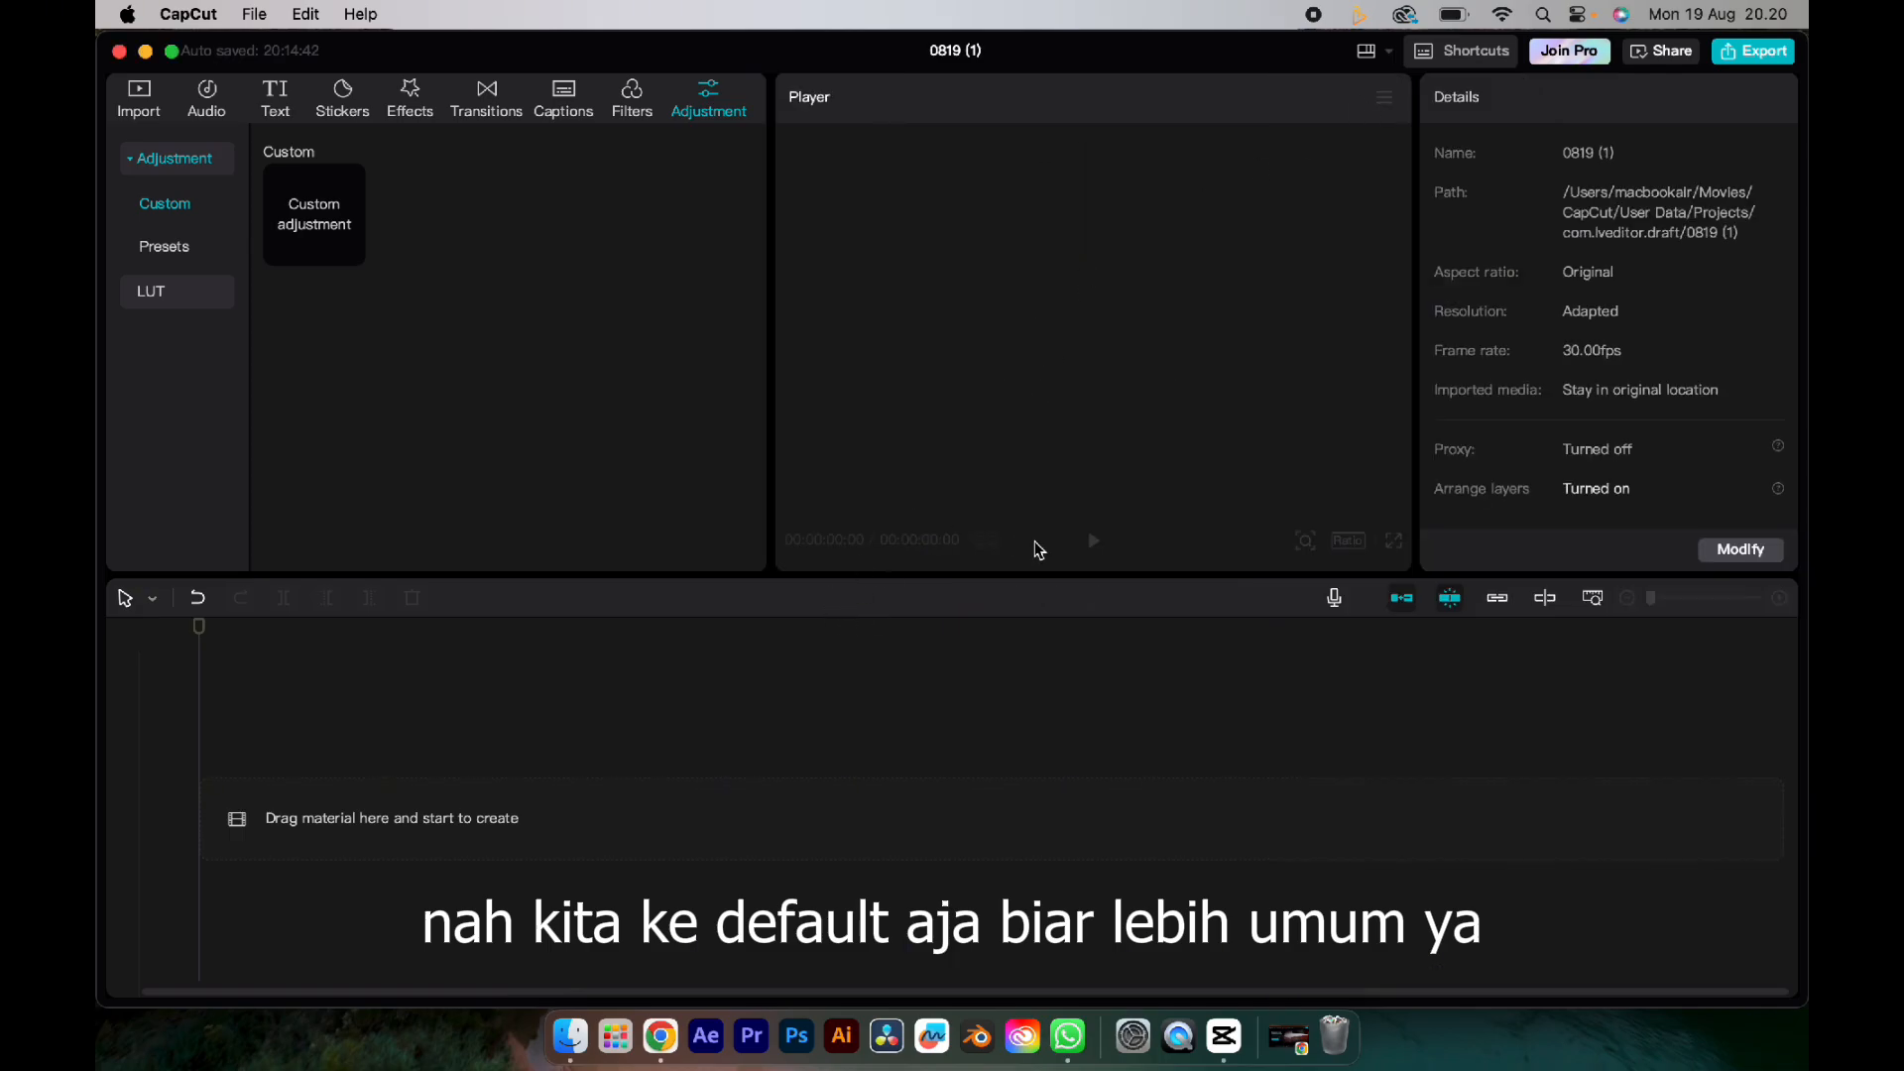
Step: Examine the timeline keyboard shortcuts and leave them as they are
click(1457, 50)
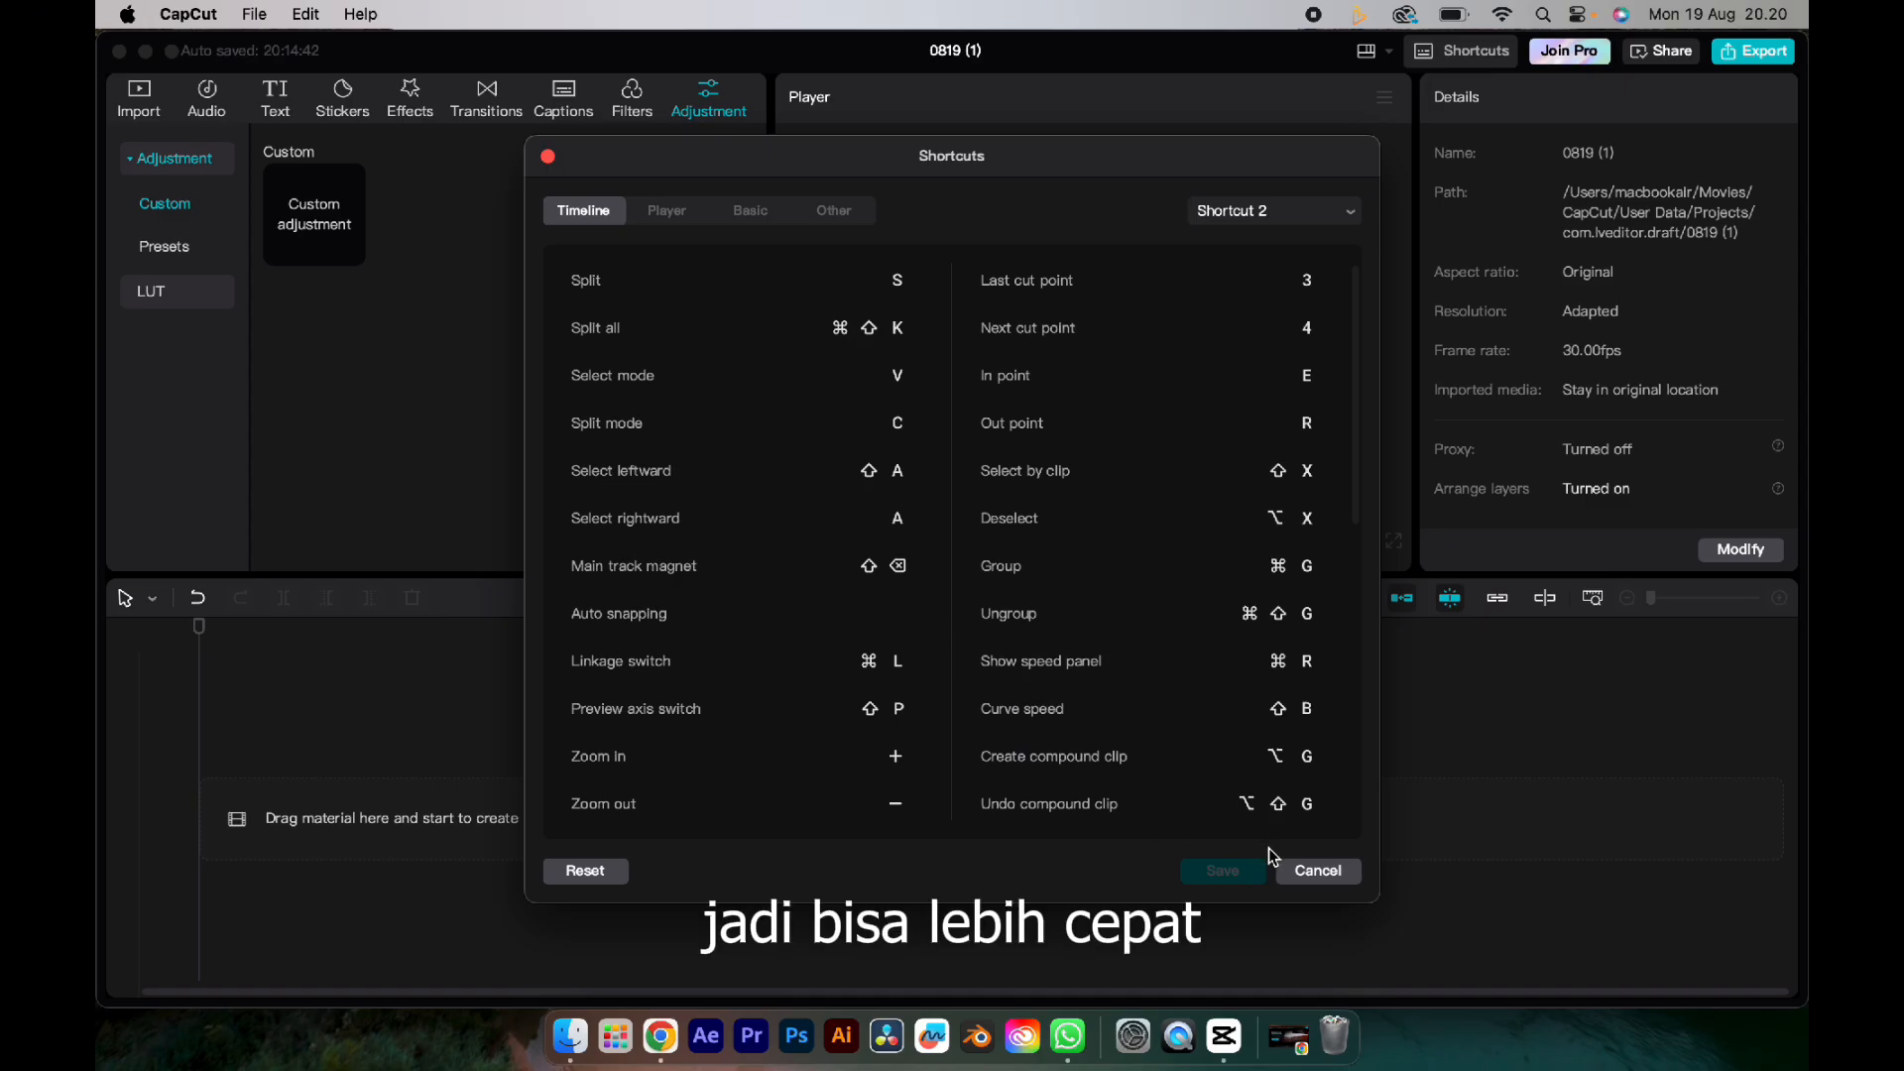
click(1318, 870)
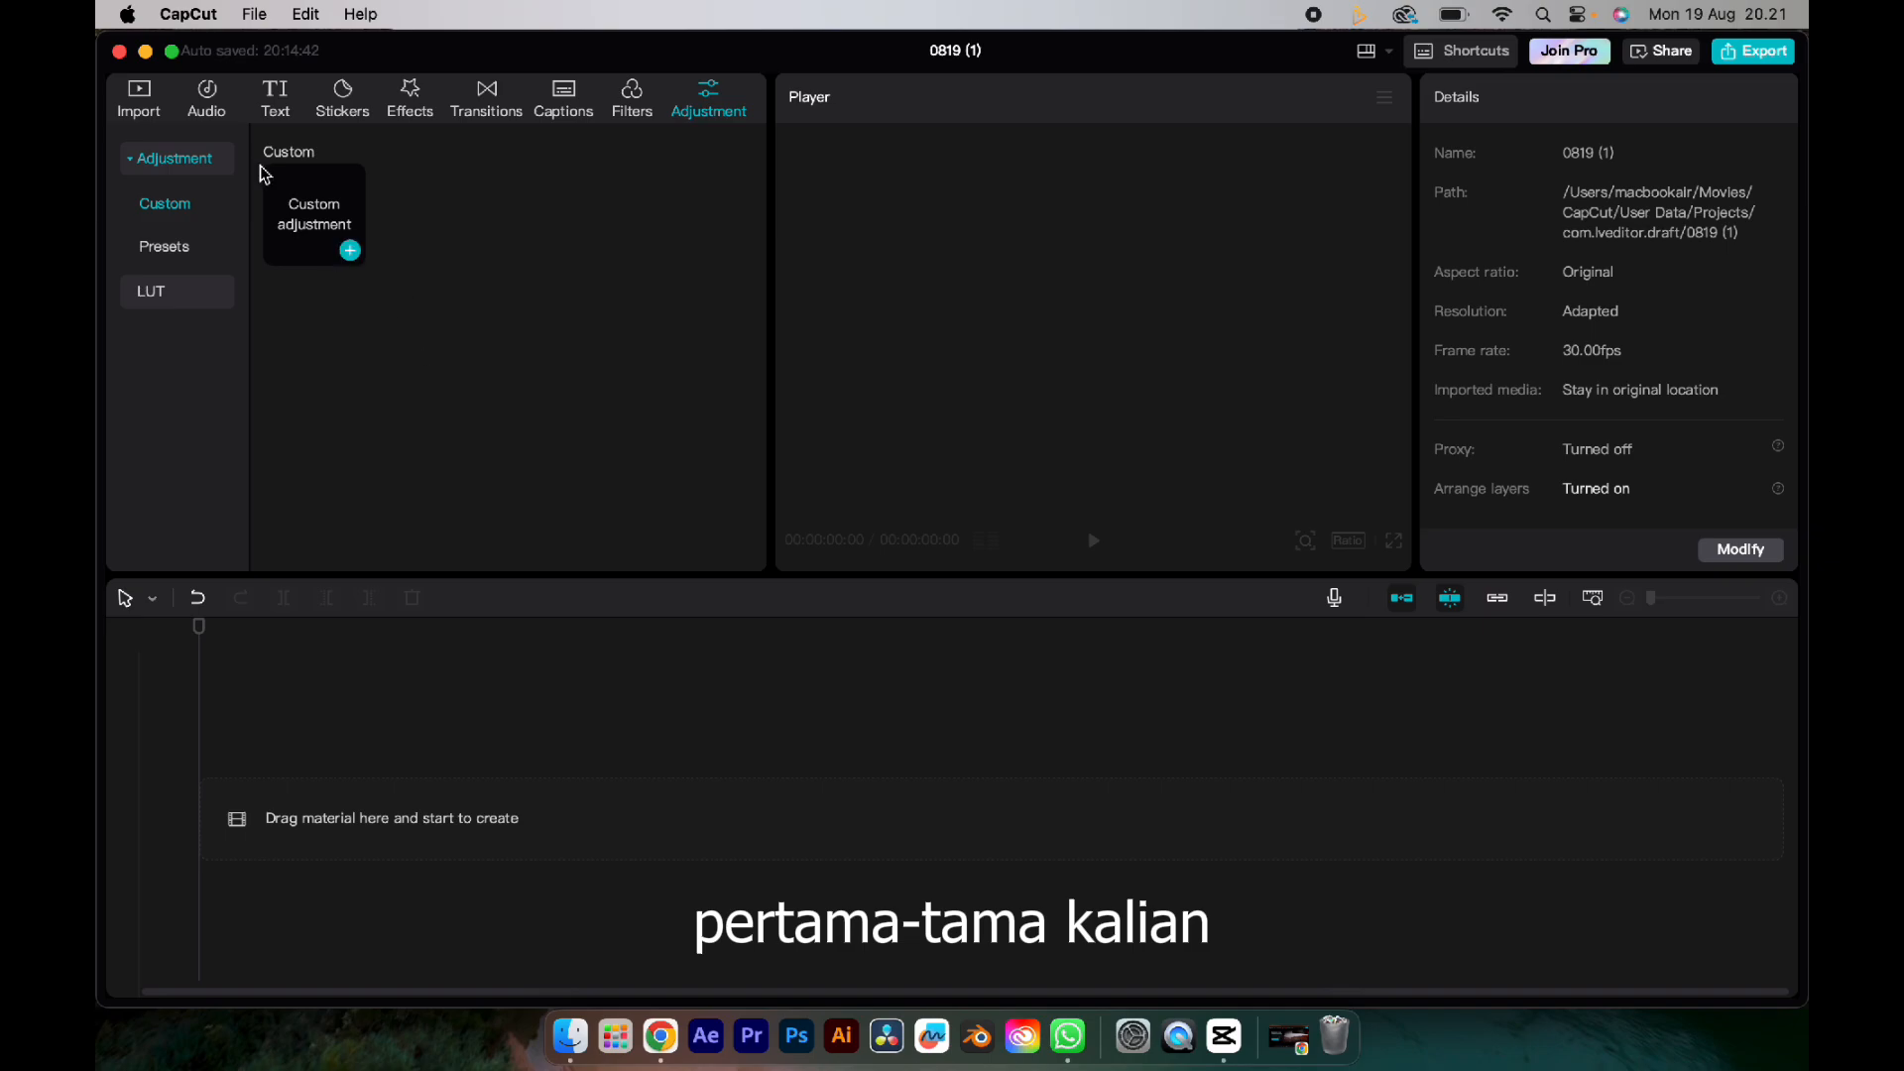
Step: Import the video file 20240714_091616.mp4 from the Video folder into the project's media
click(146, 106)
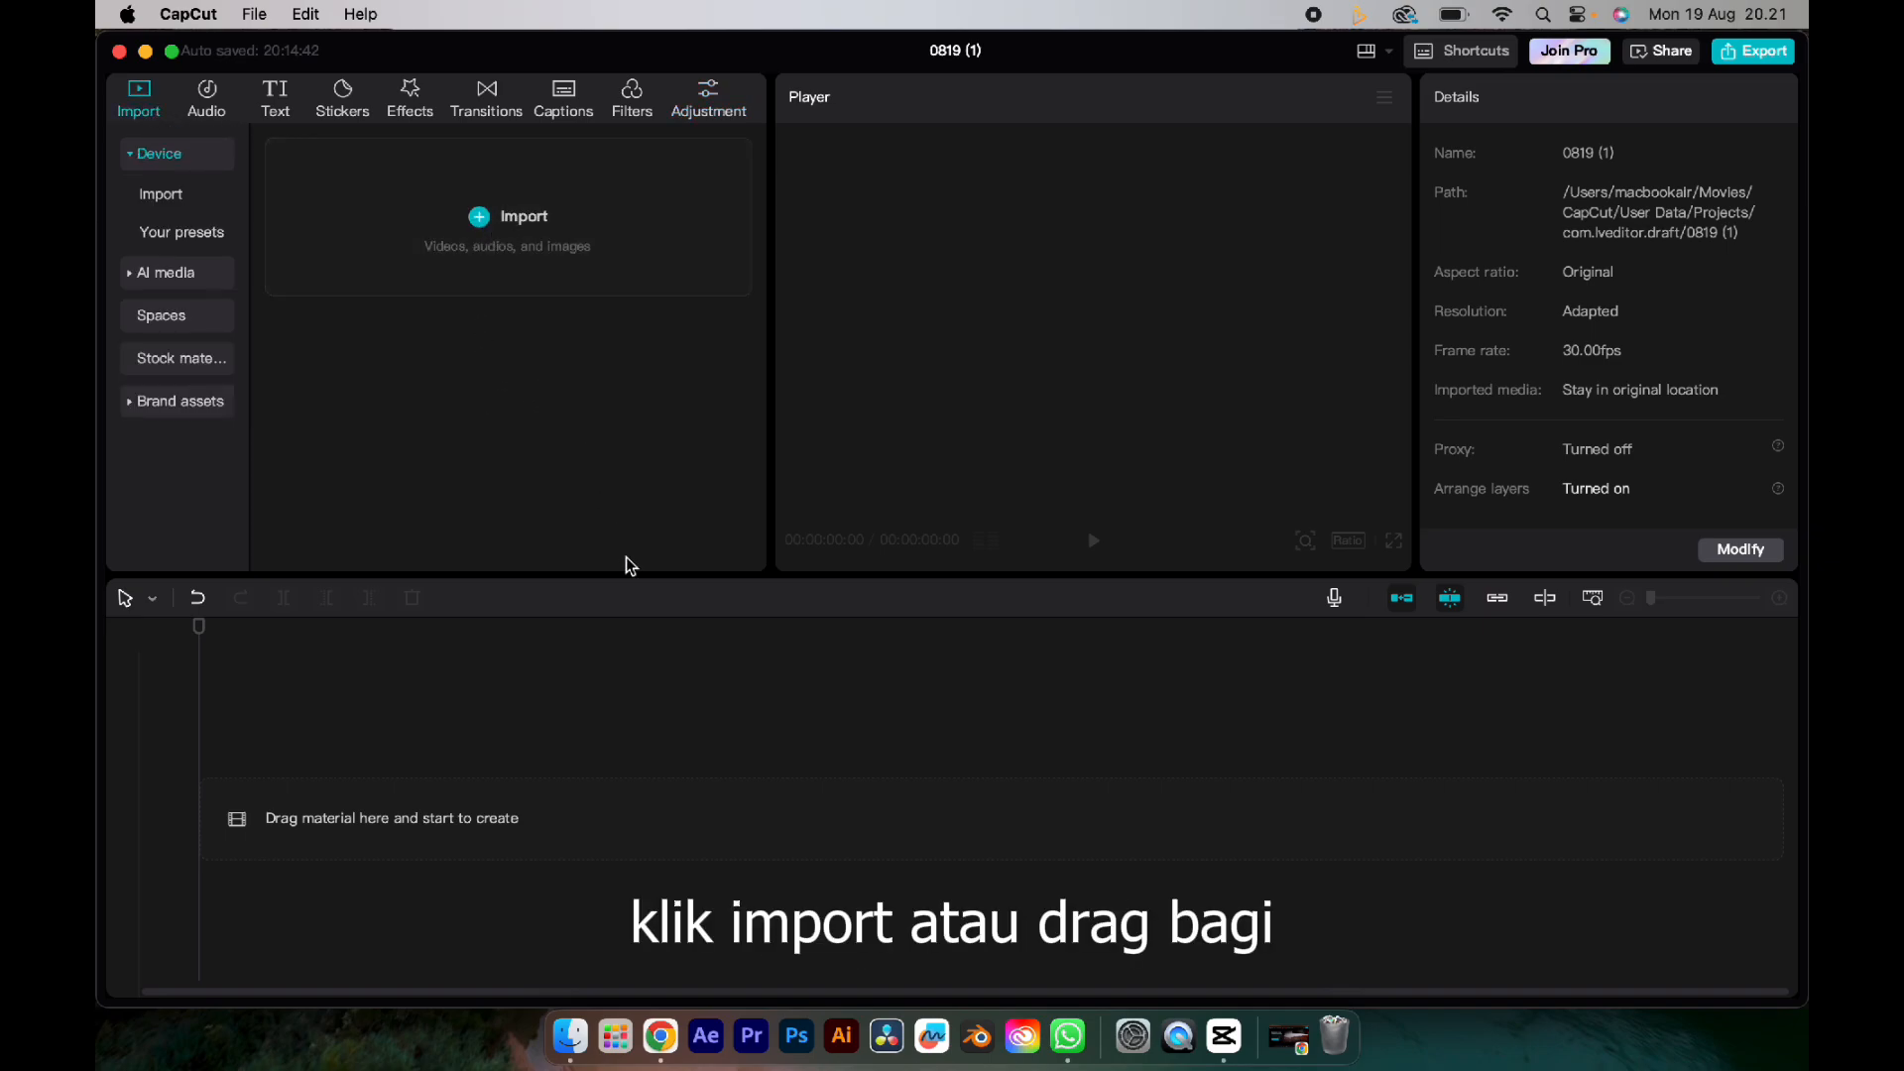
click(510, 247)
click(725, 447)
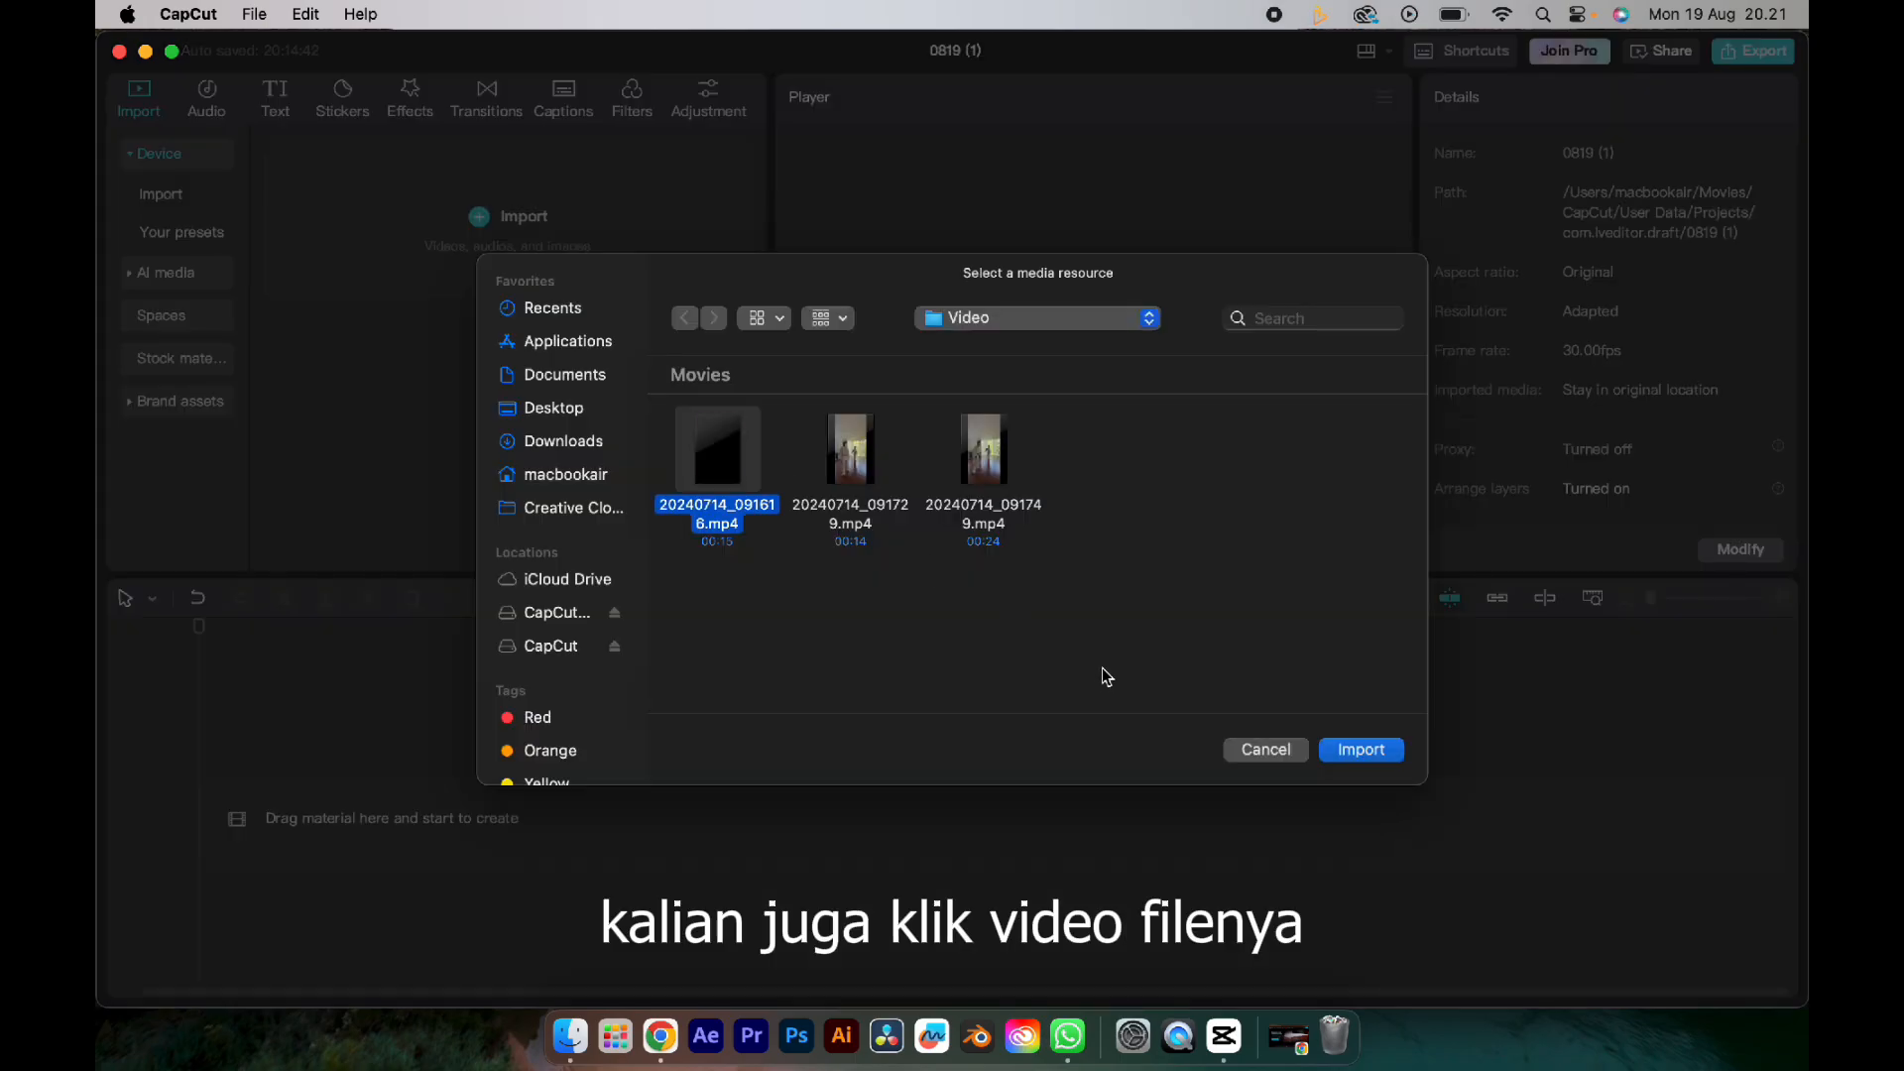
click(1358, 758)
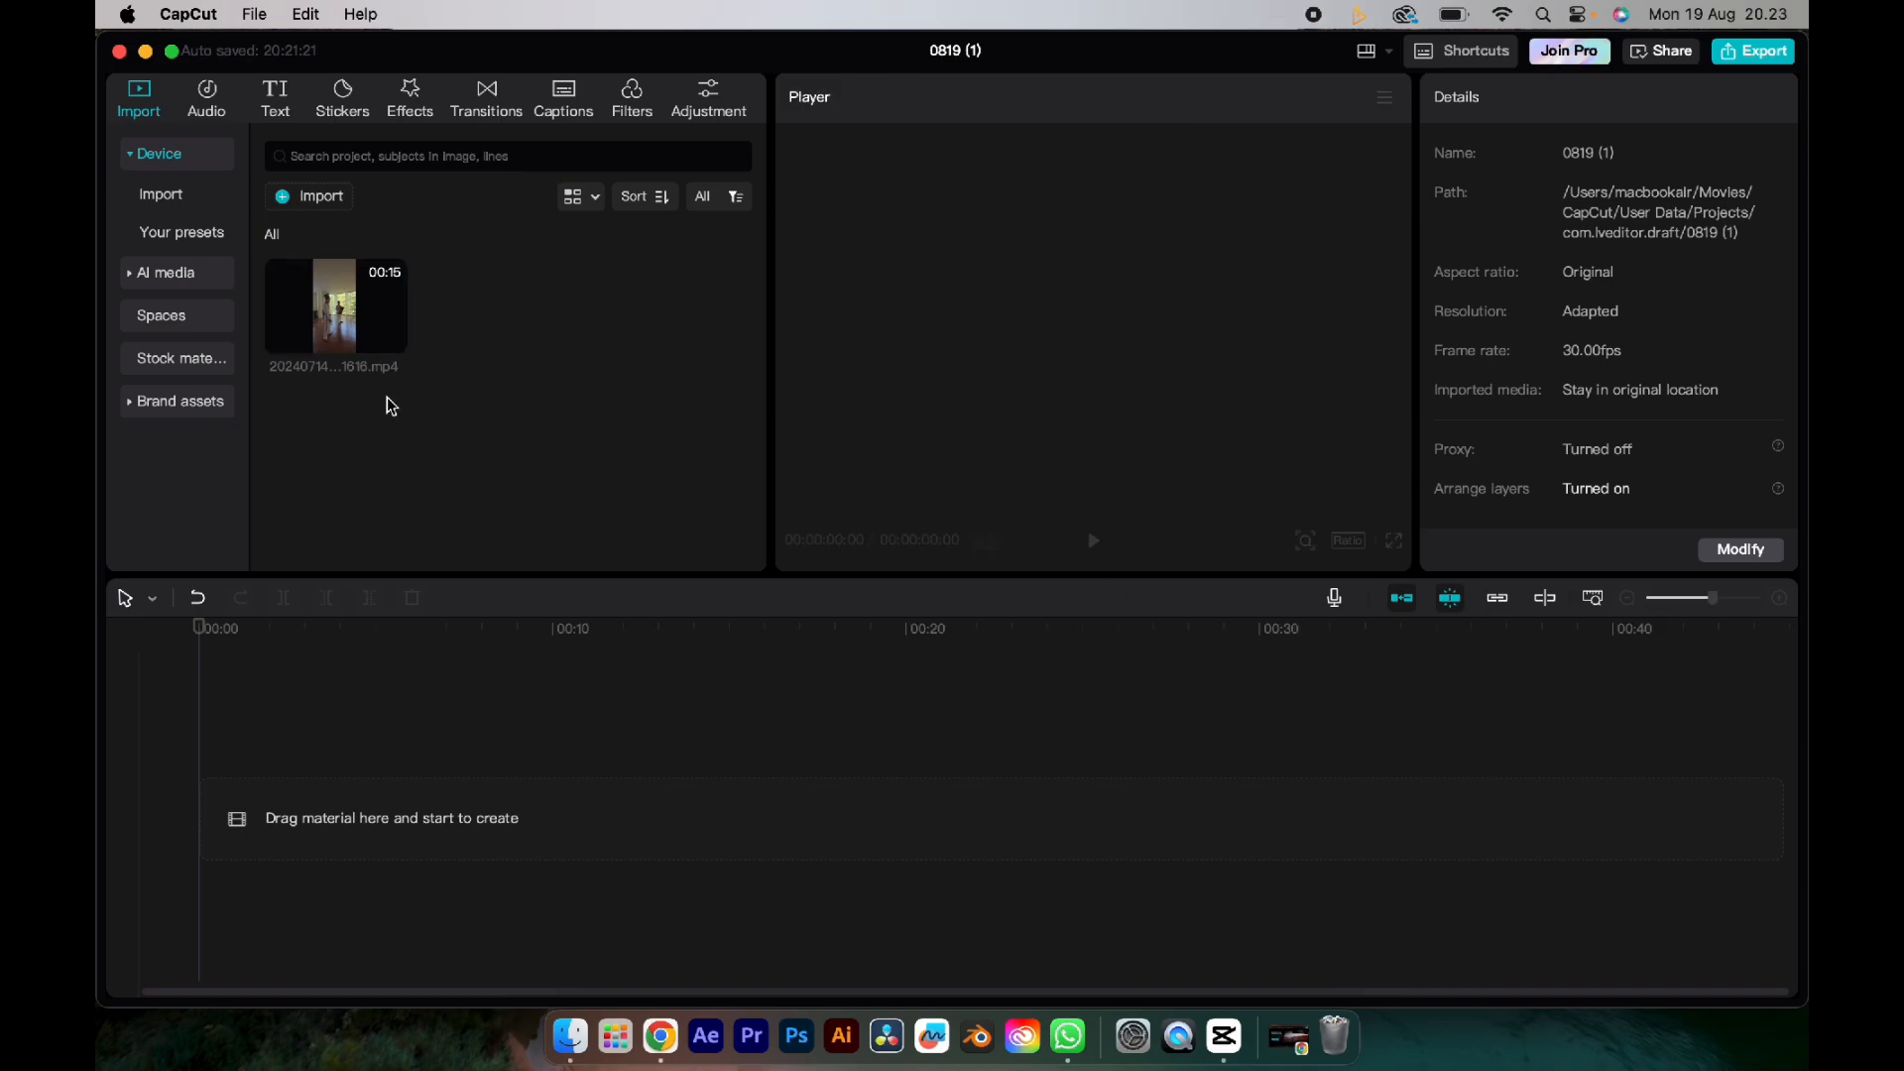
Step: Add the imported video clip to the timeline track and delete it from the timeline again
mouse_move(355, 323)
drag(346, 311, 355, 374)
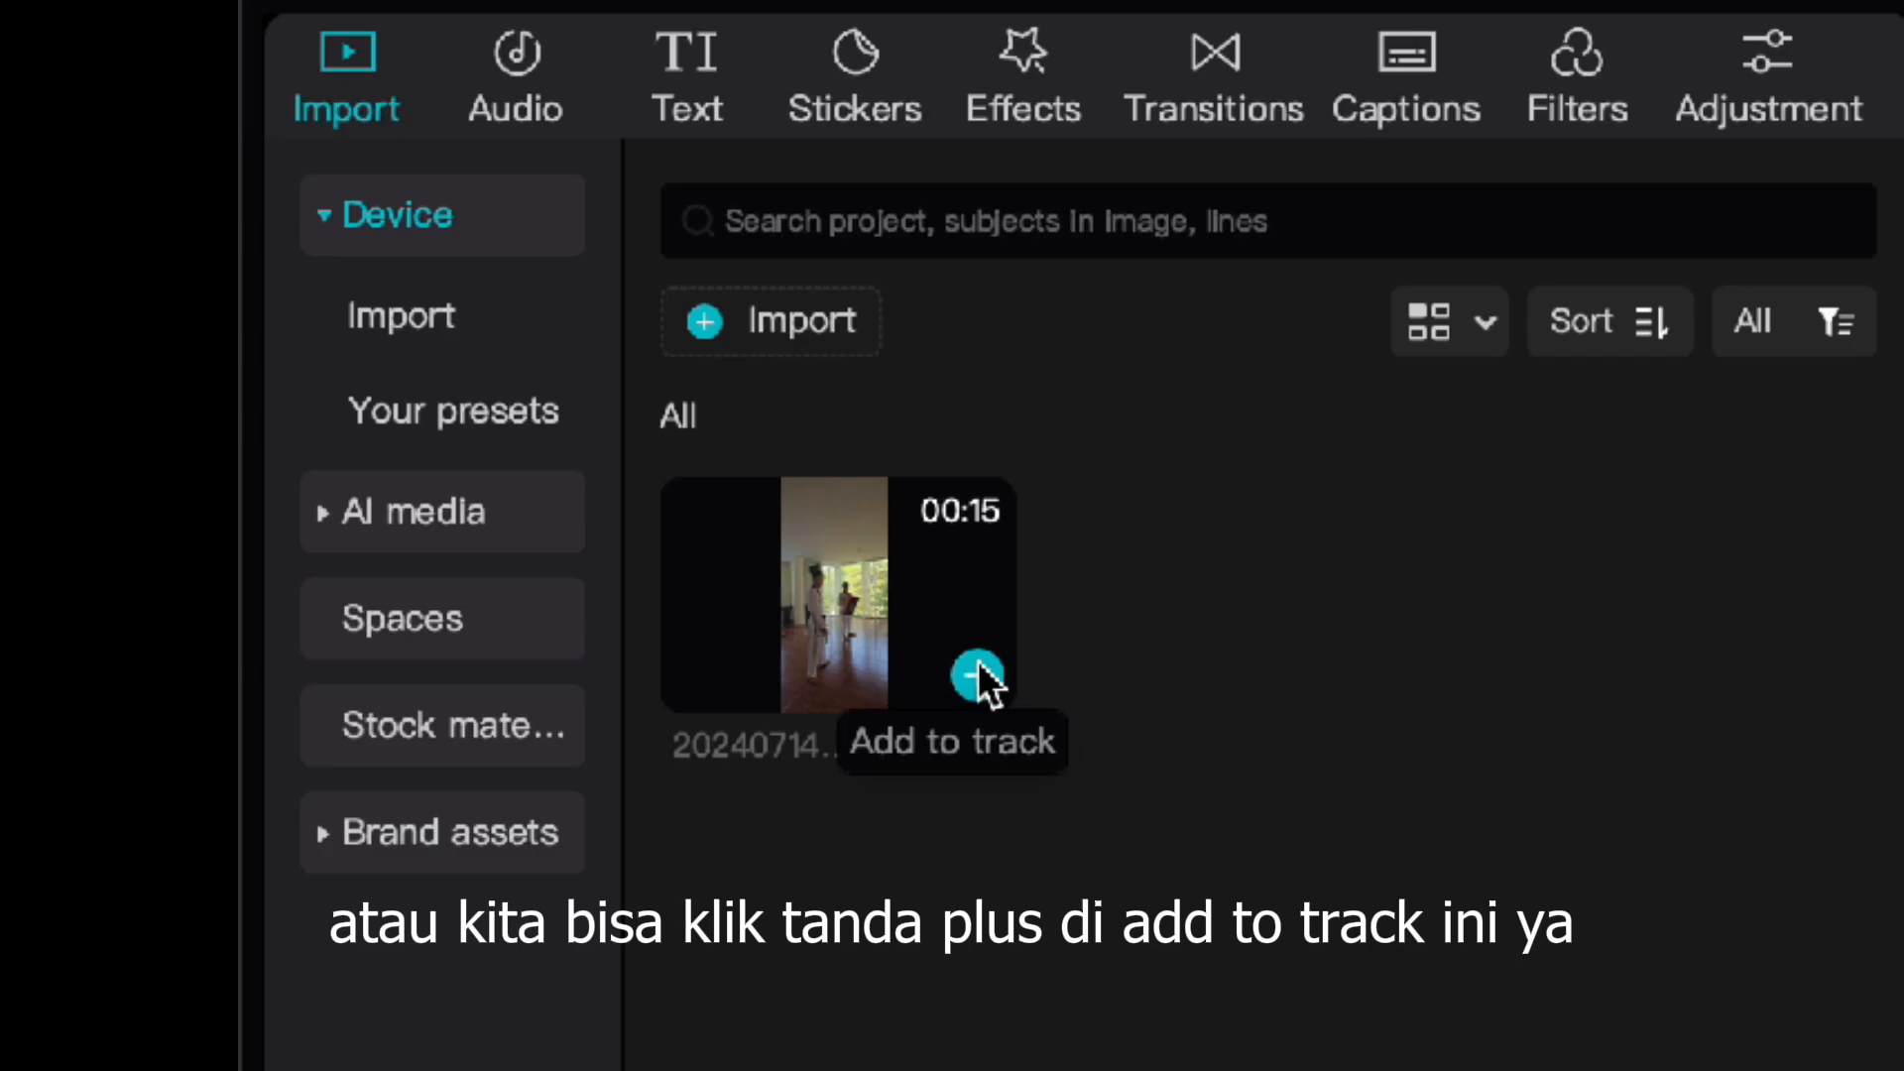
click(978, 664)
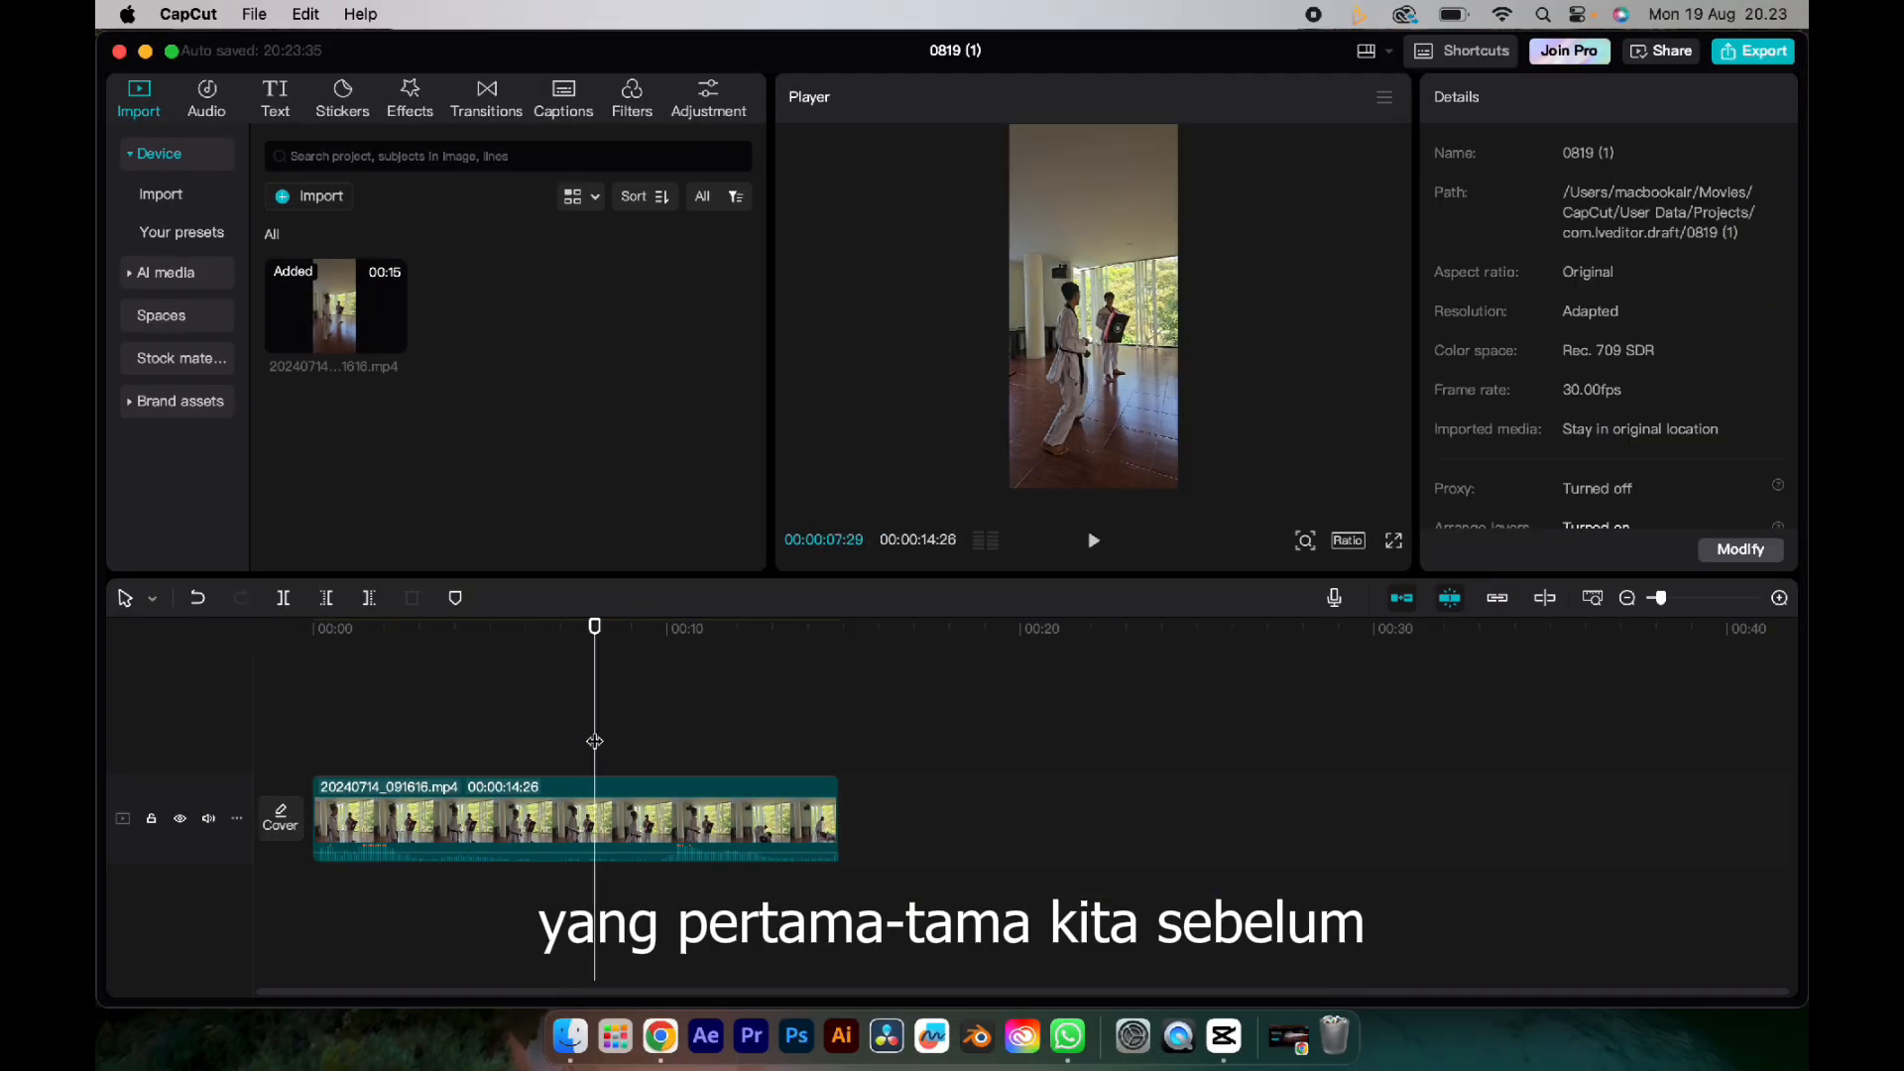
click(531, 808)
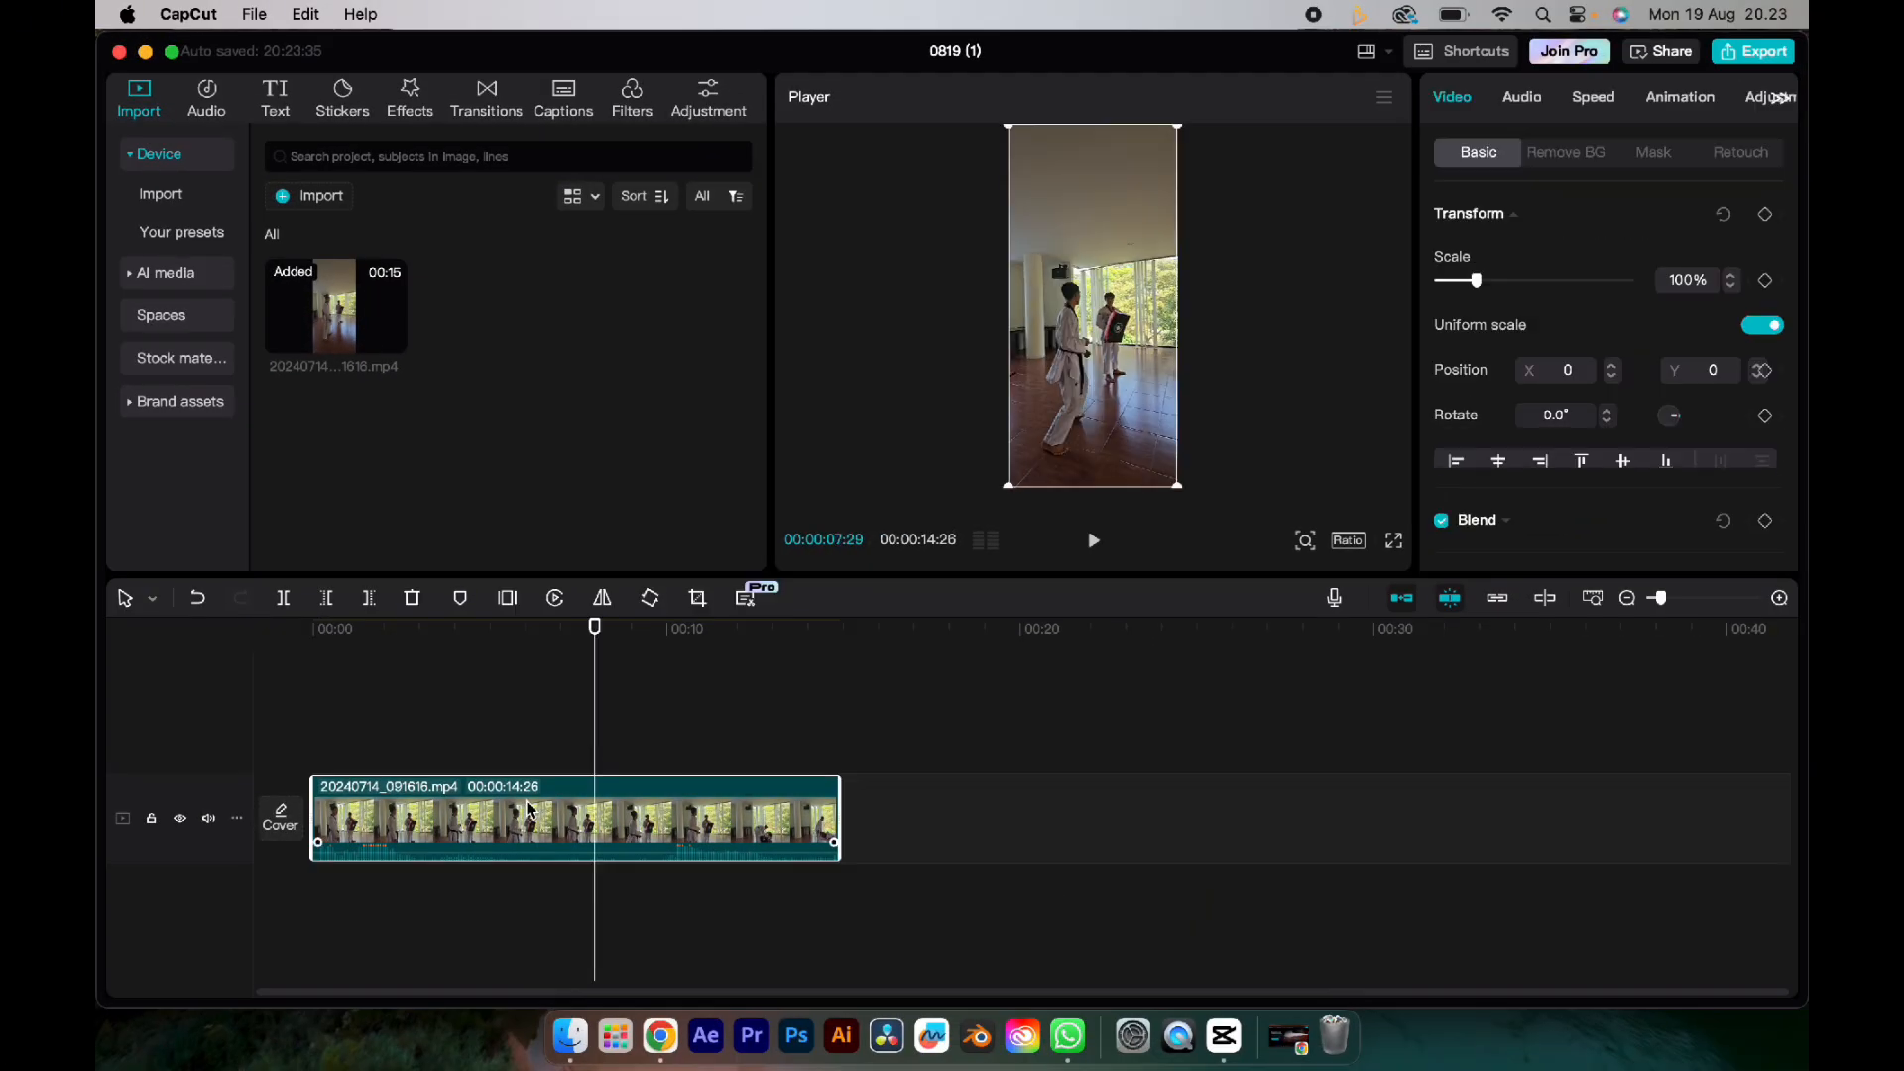
key(Delete)
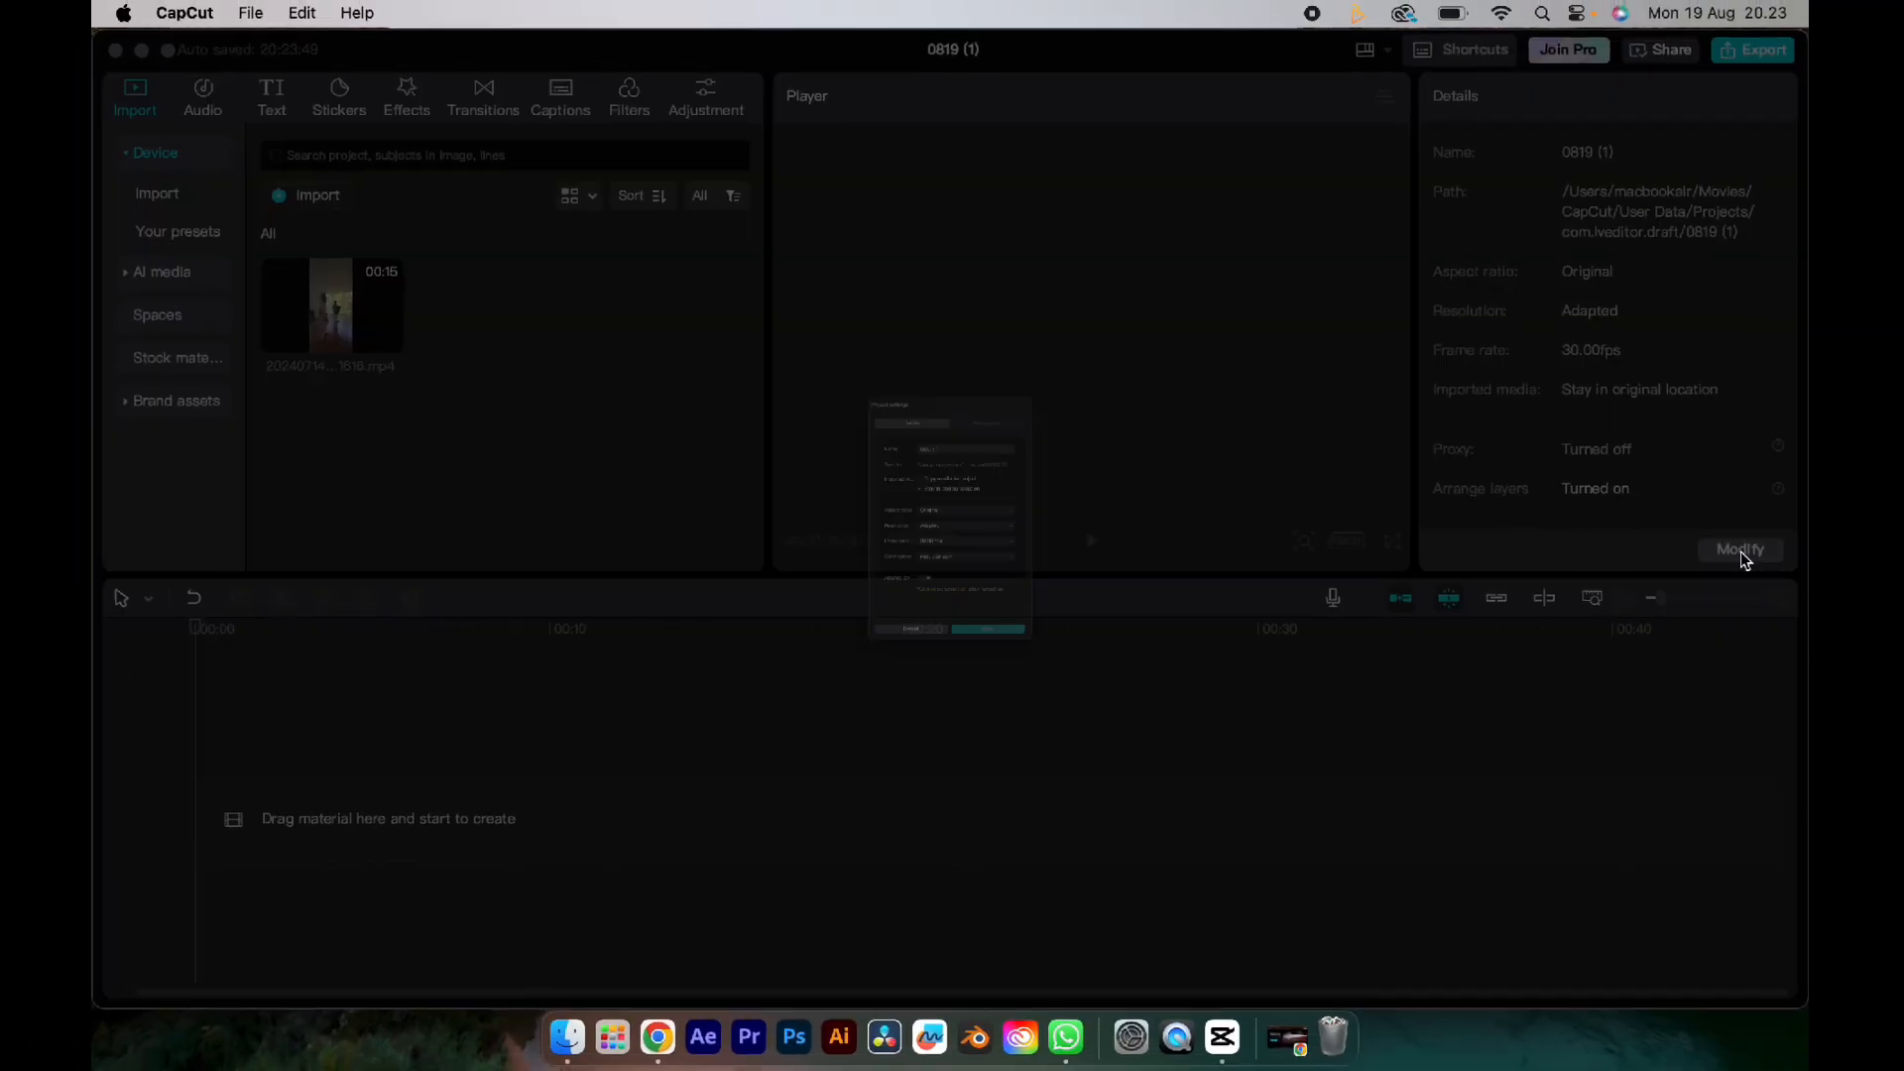
Step: Open the project settings for modification and change the project name to H
click(1631, 544)
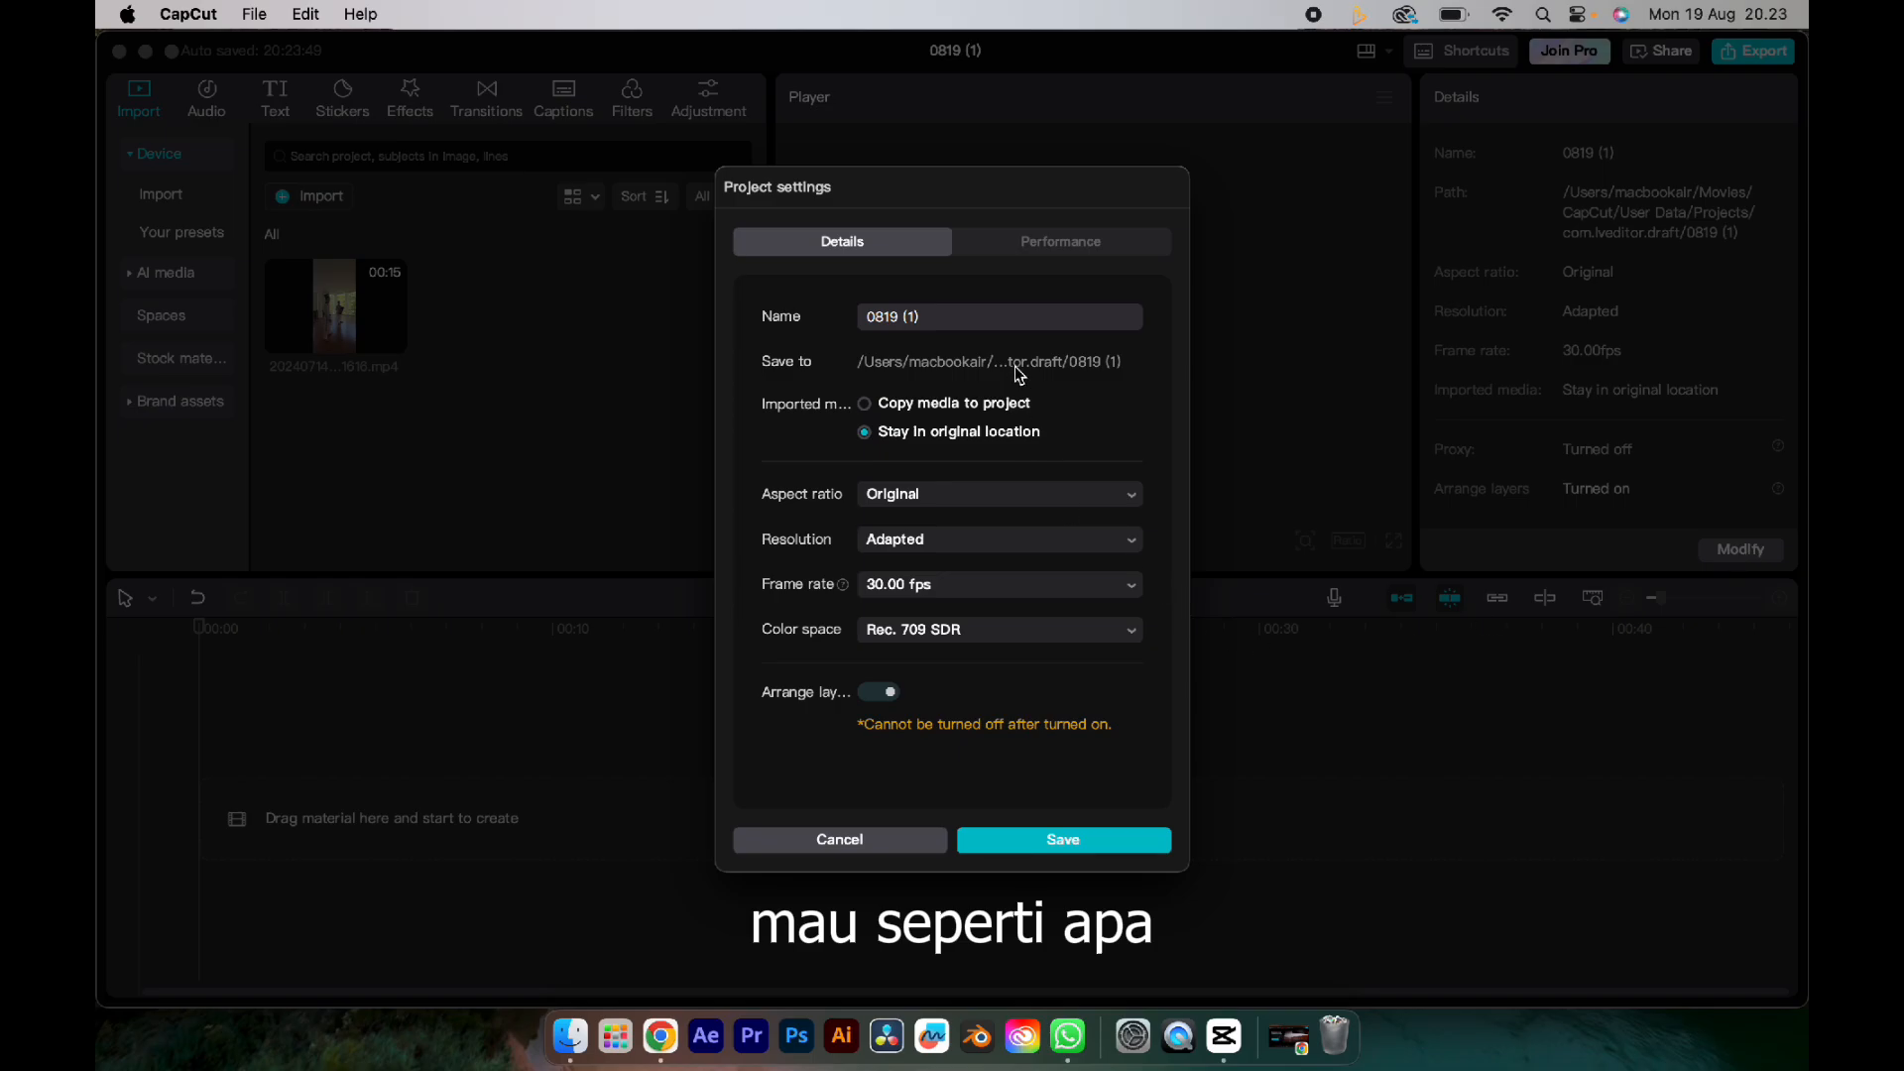
drag(949, 315, 857, 318)
key(BackSpace)
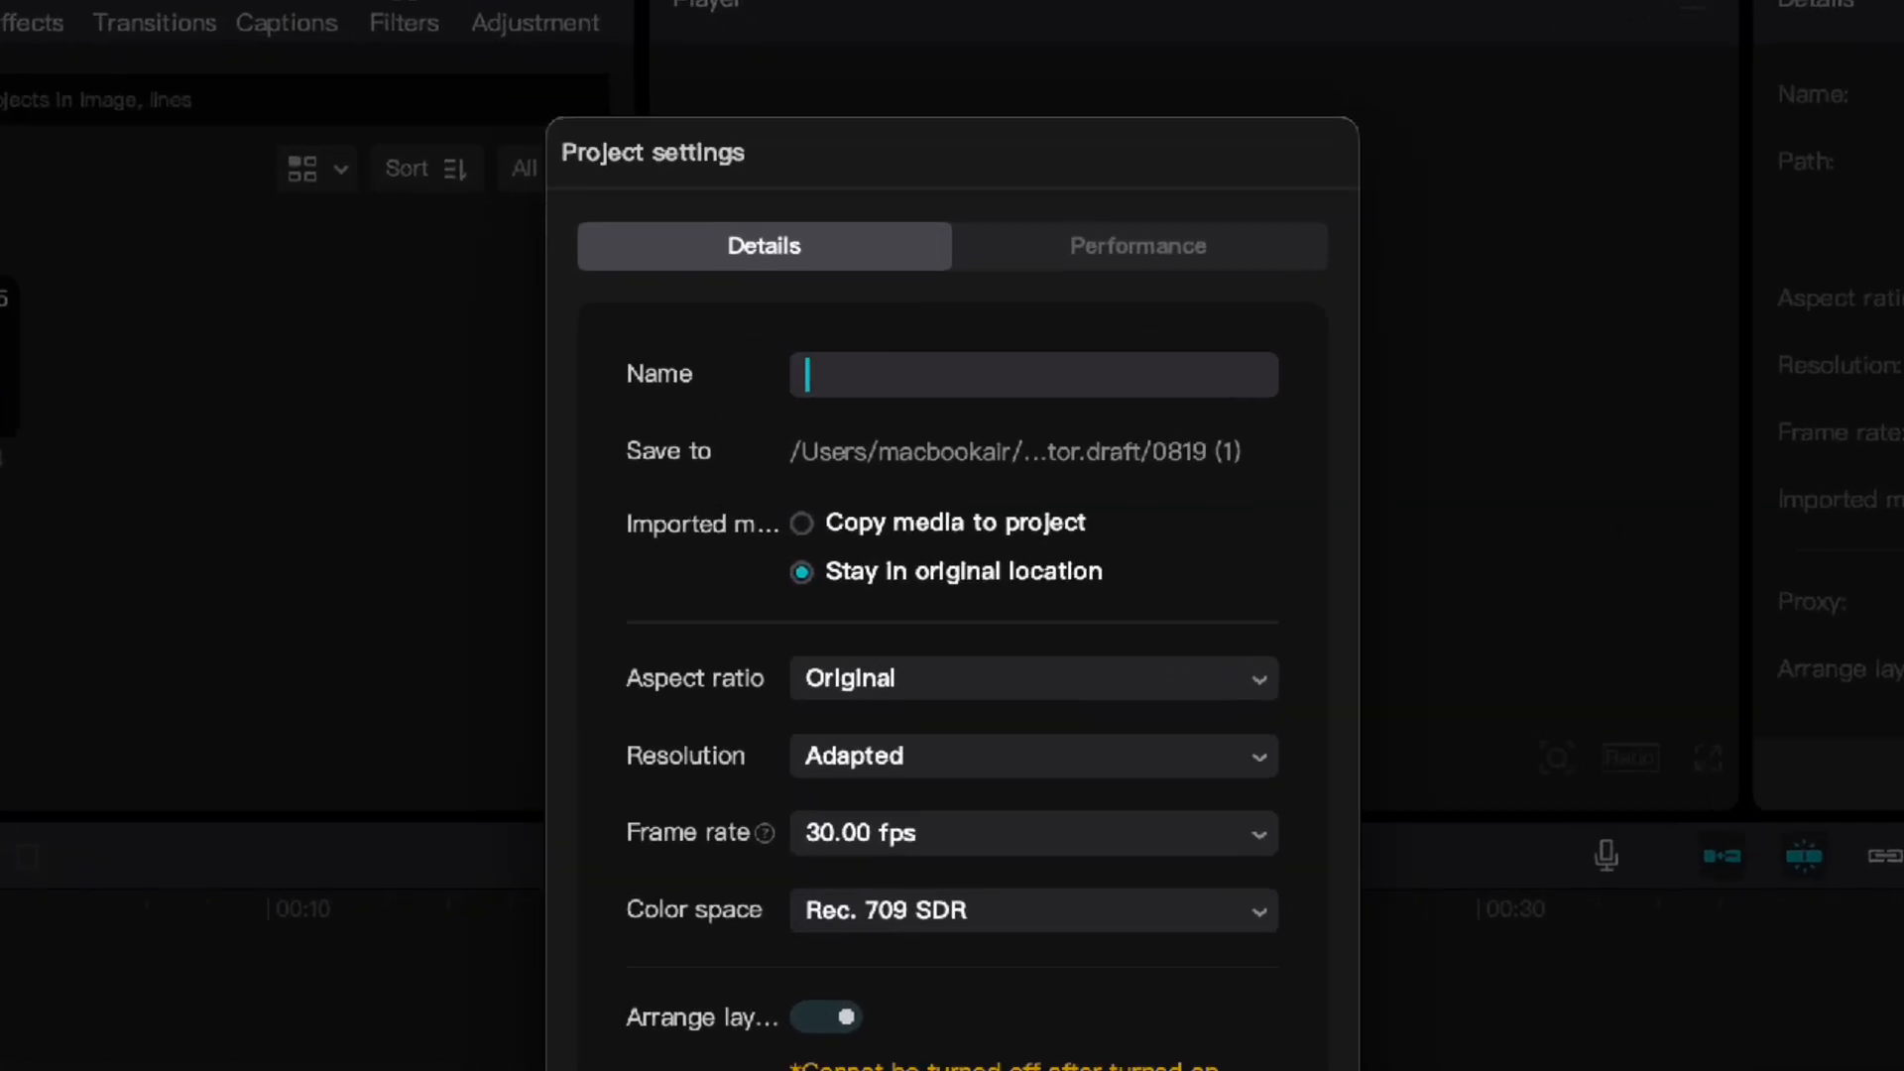
text(H)
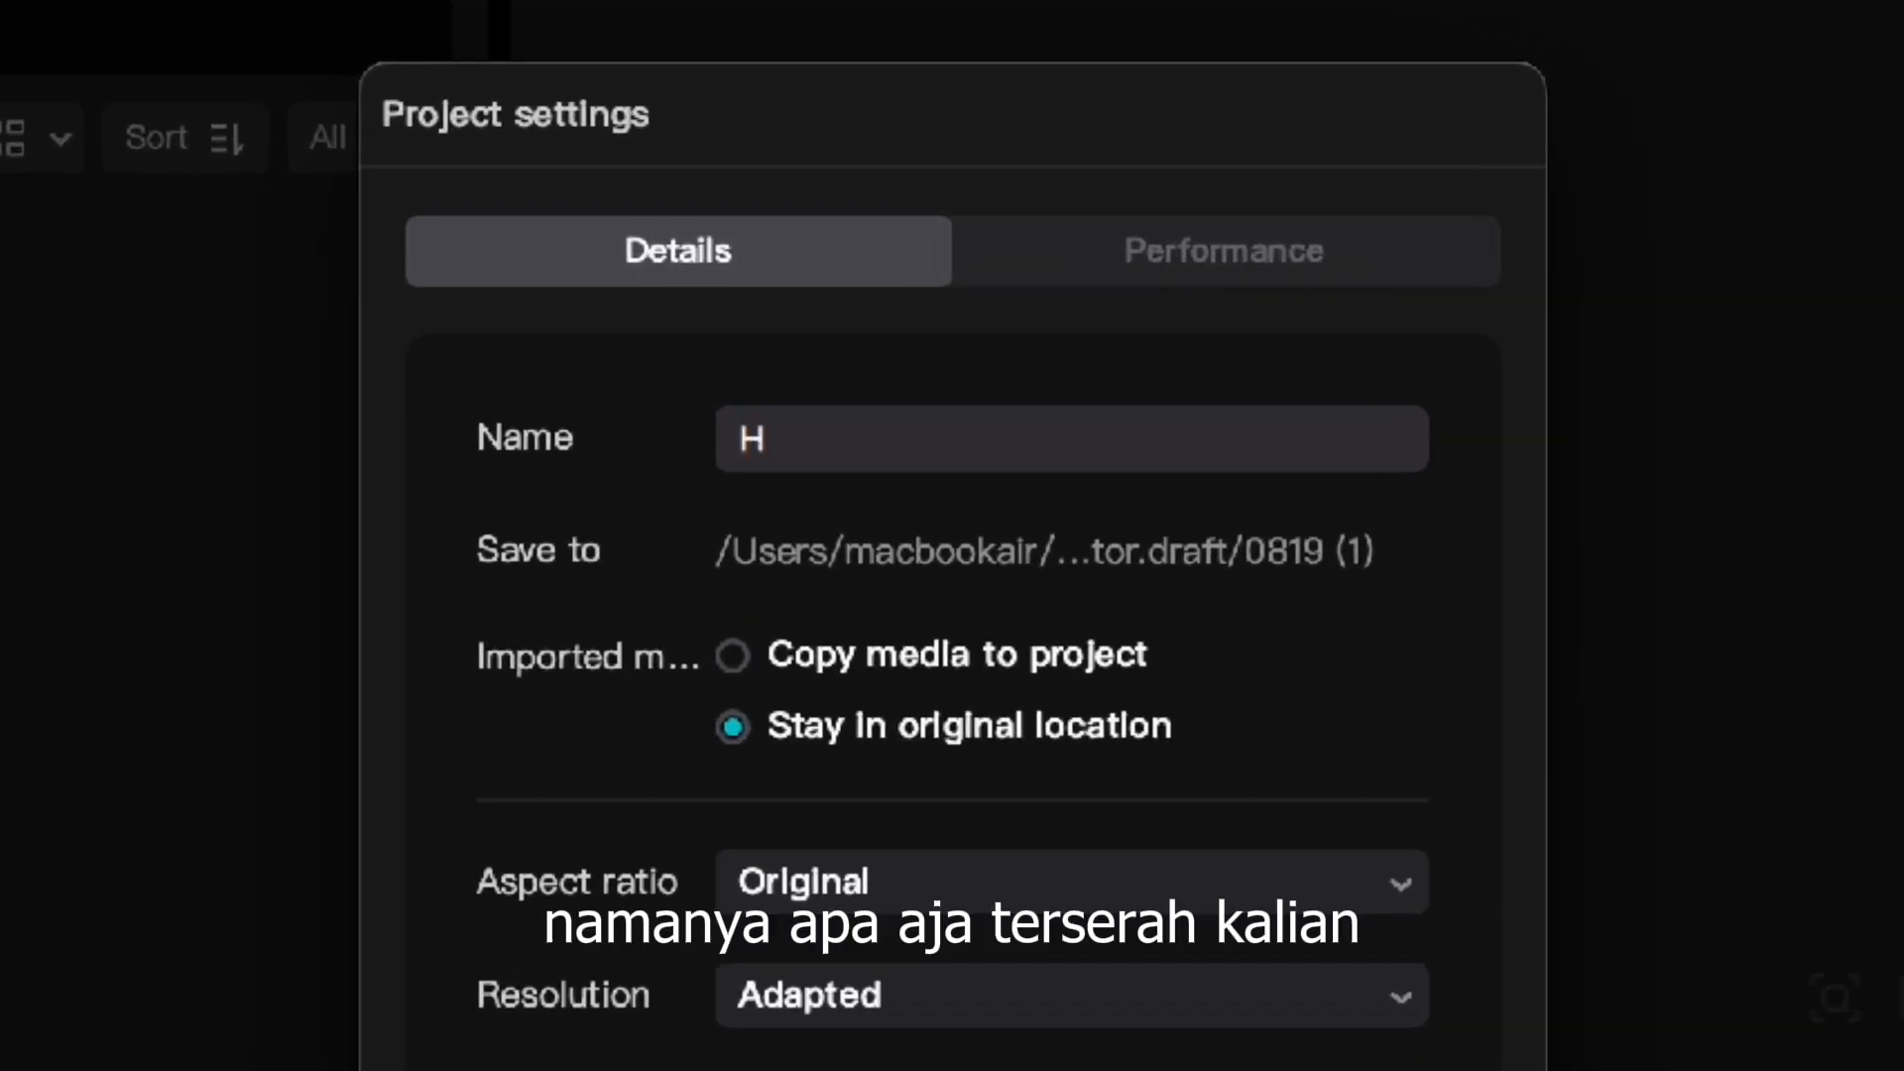
Step: Set the project's aspect ratio to 9:16 and save the project settings with the proxy left off
click(879, 879)
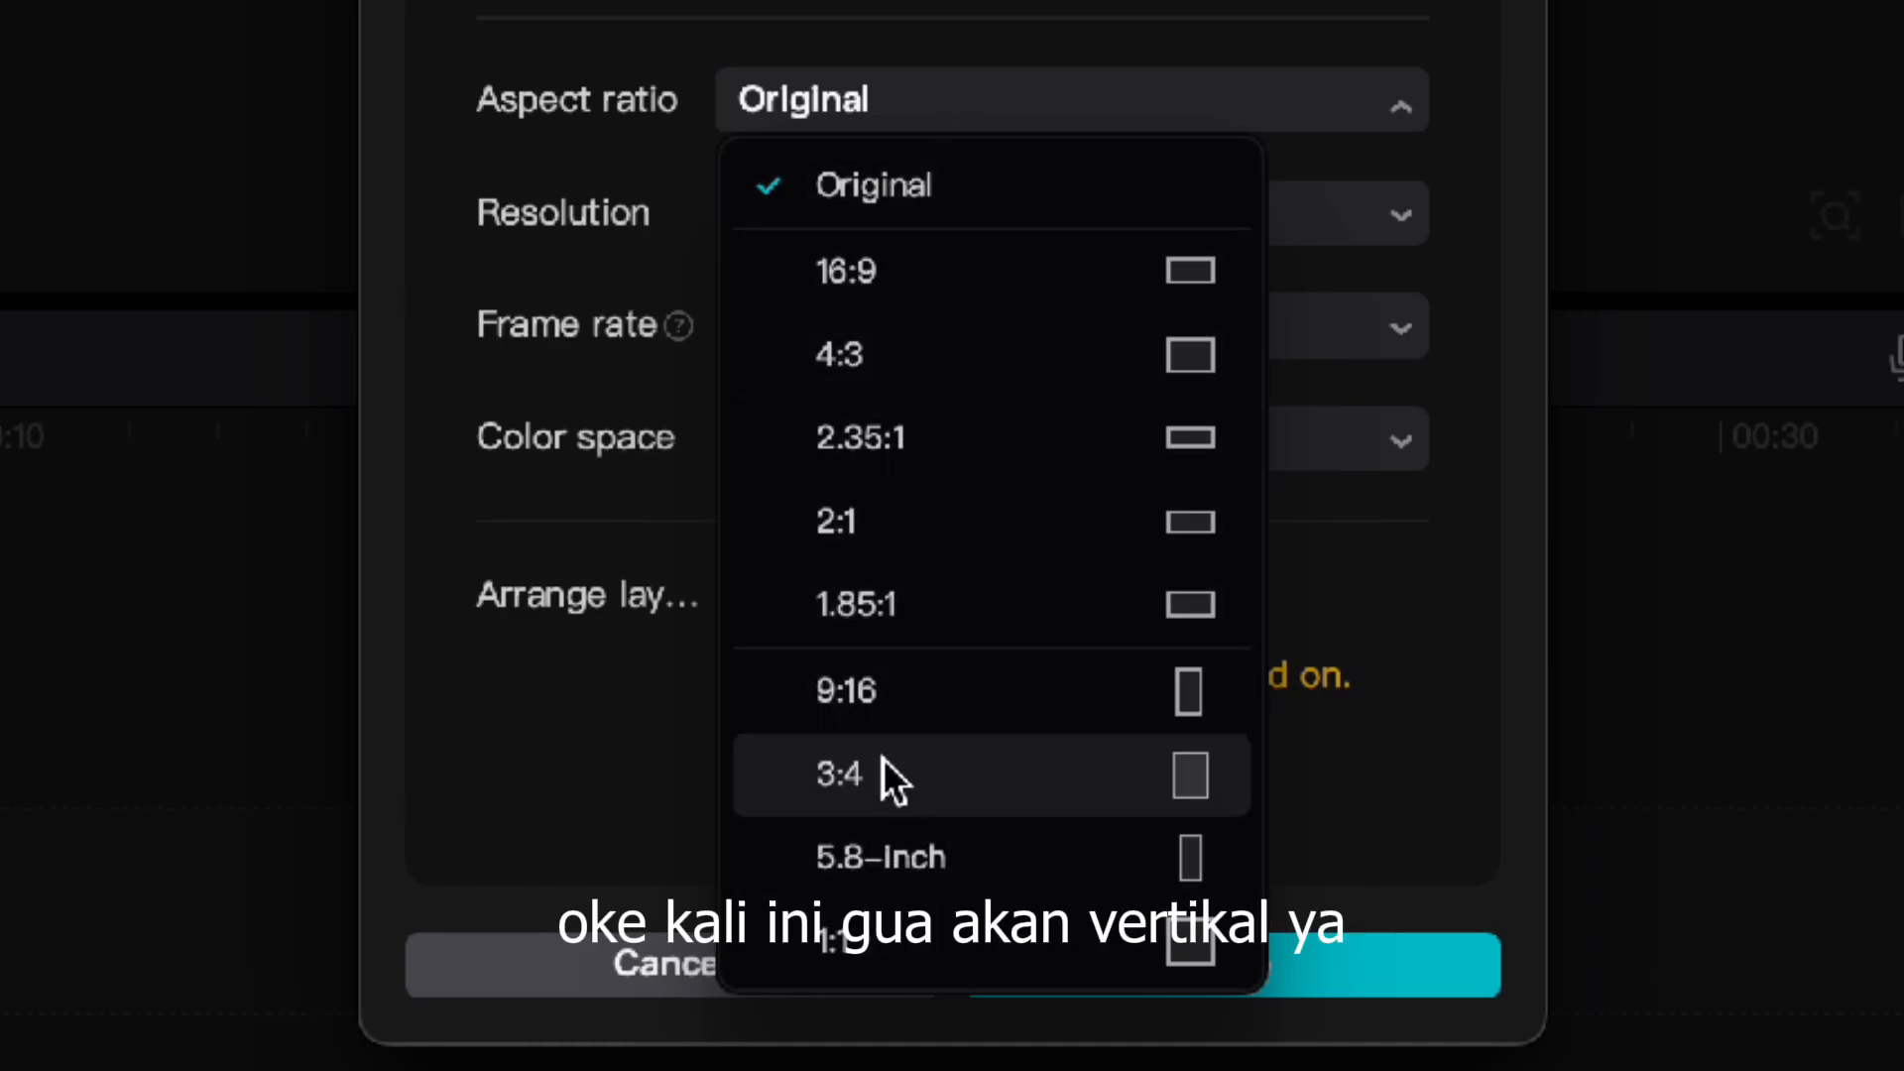
click(882, 694)
click(1062, 268)
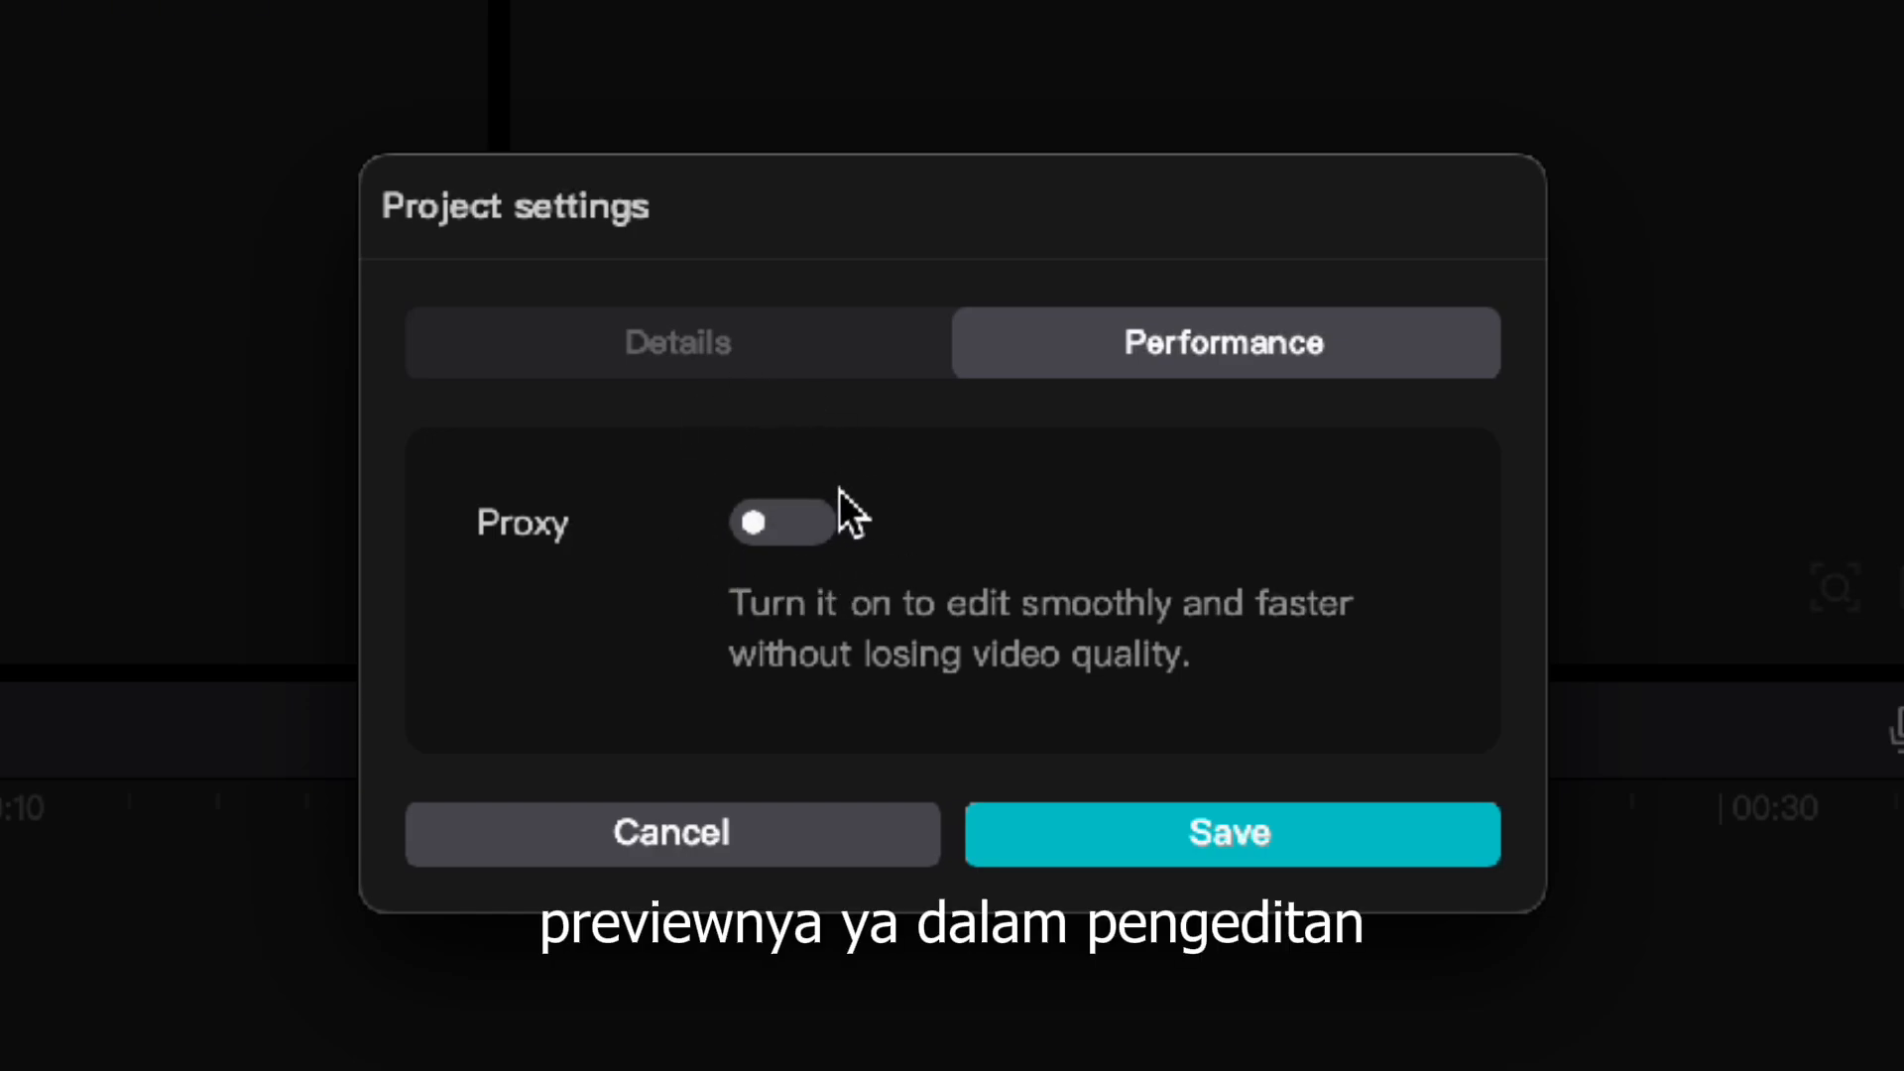
click(786, 357)
click(1232, 833)
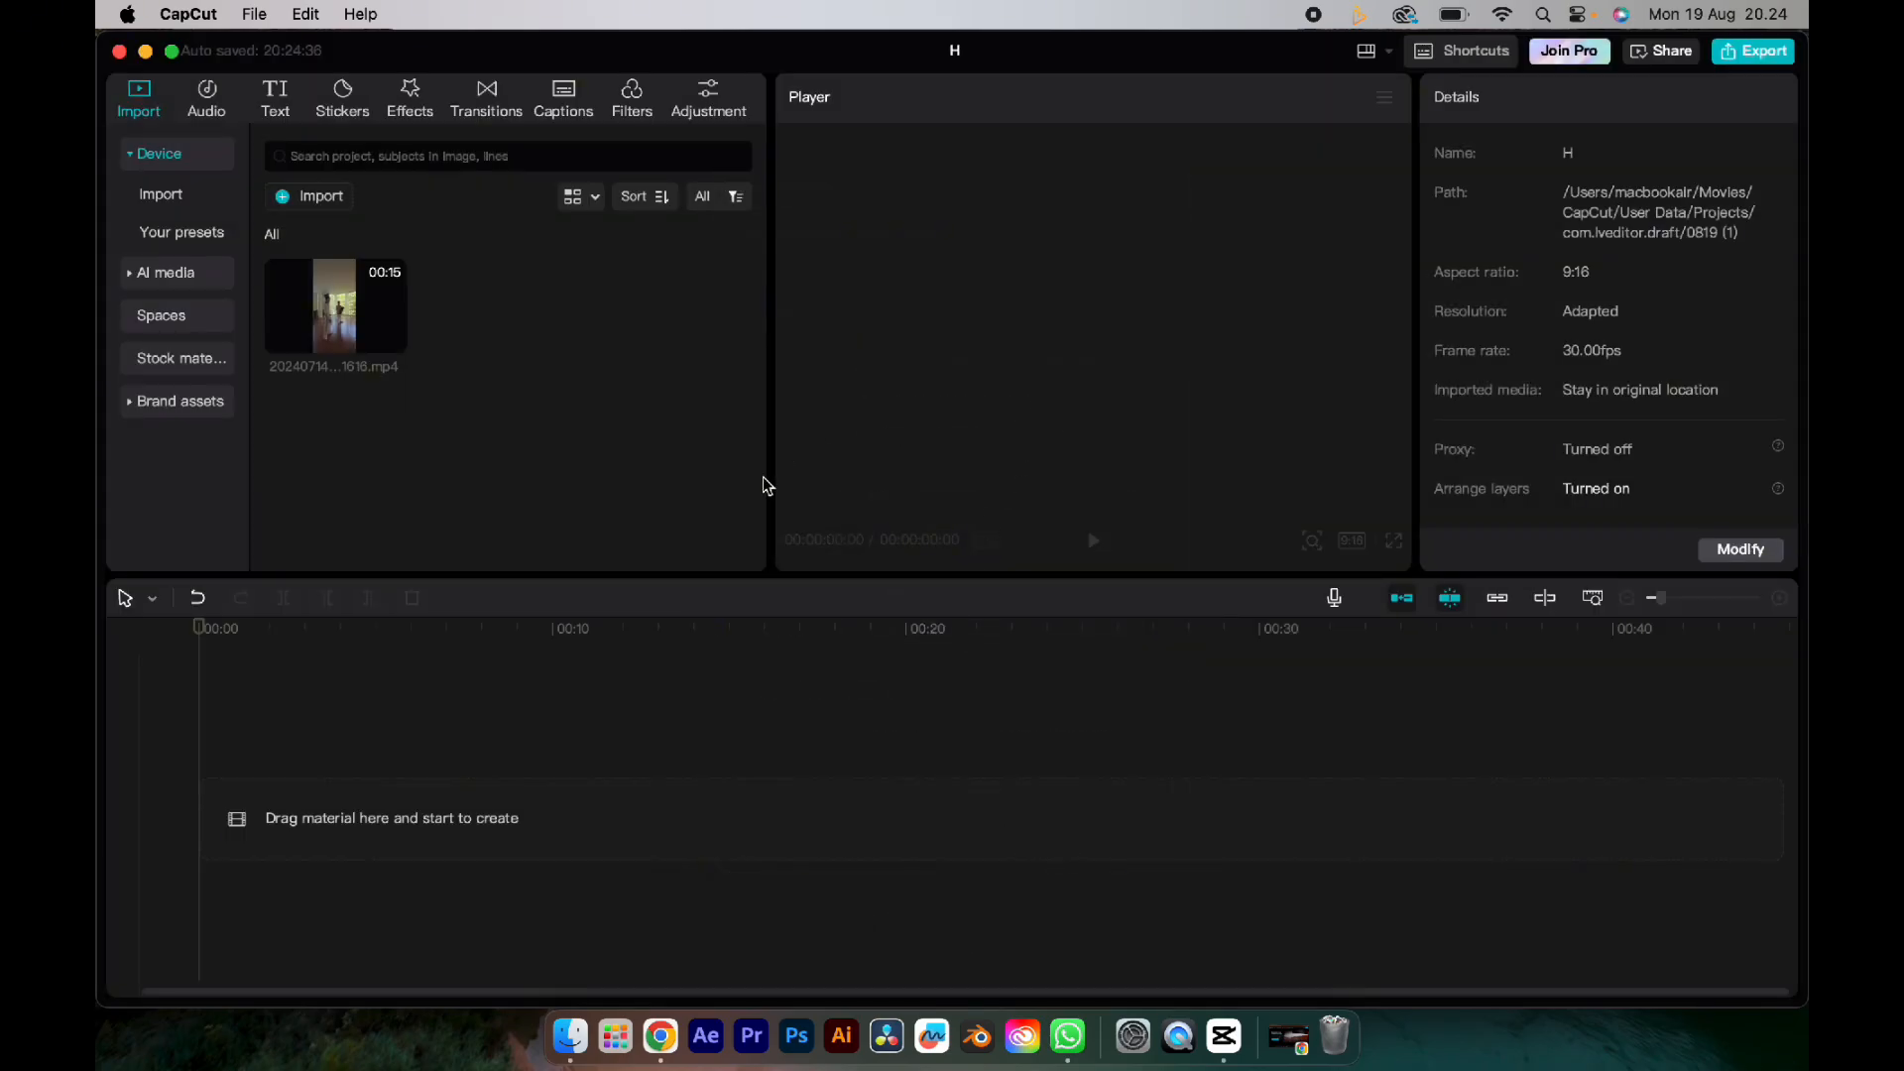
Step: Add the imported video clip to the timeline and scale it up to 122% in the player to fill the 9:16 frame
mouse_move(399, 343)
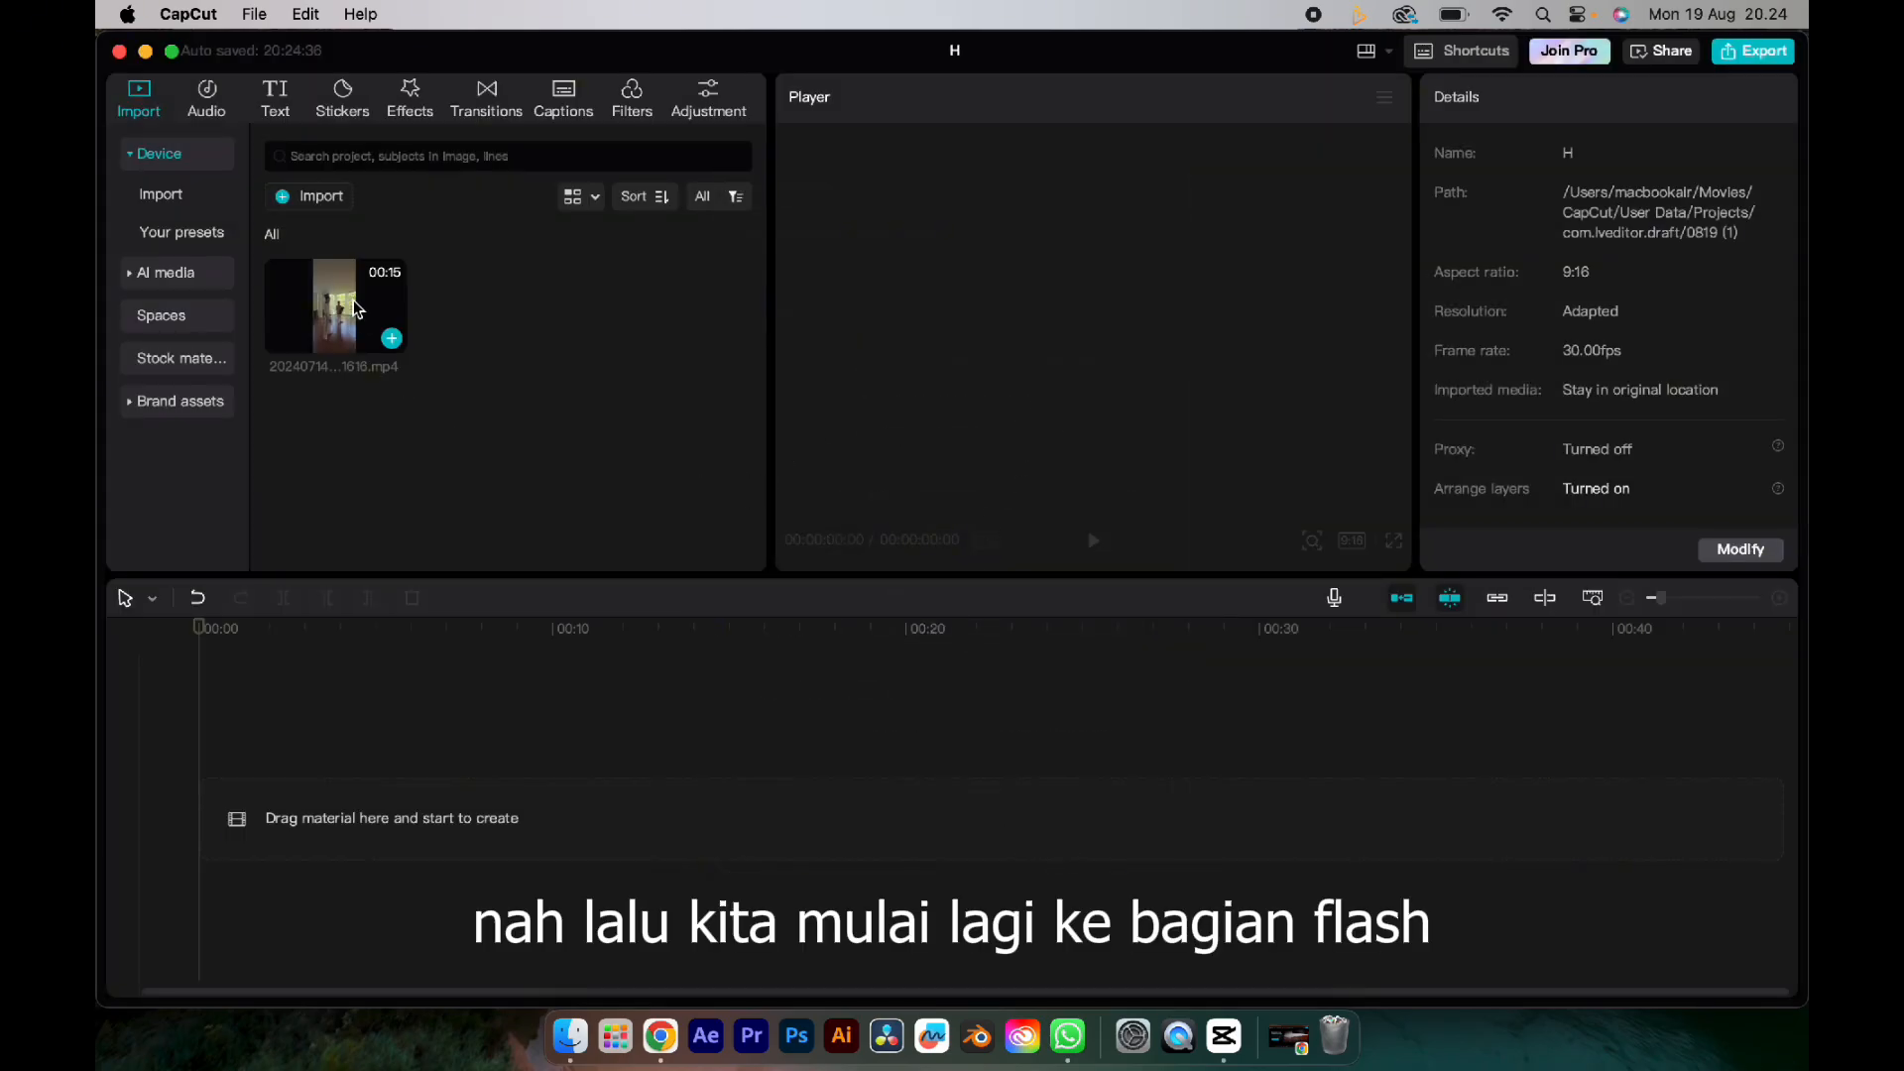
click(392, 339)
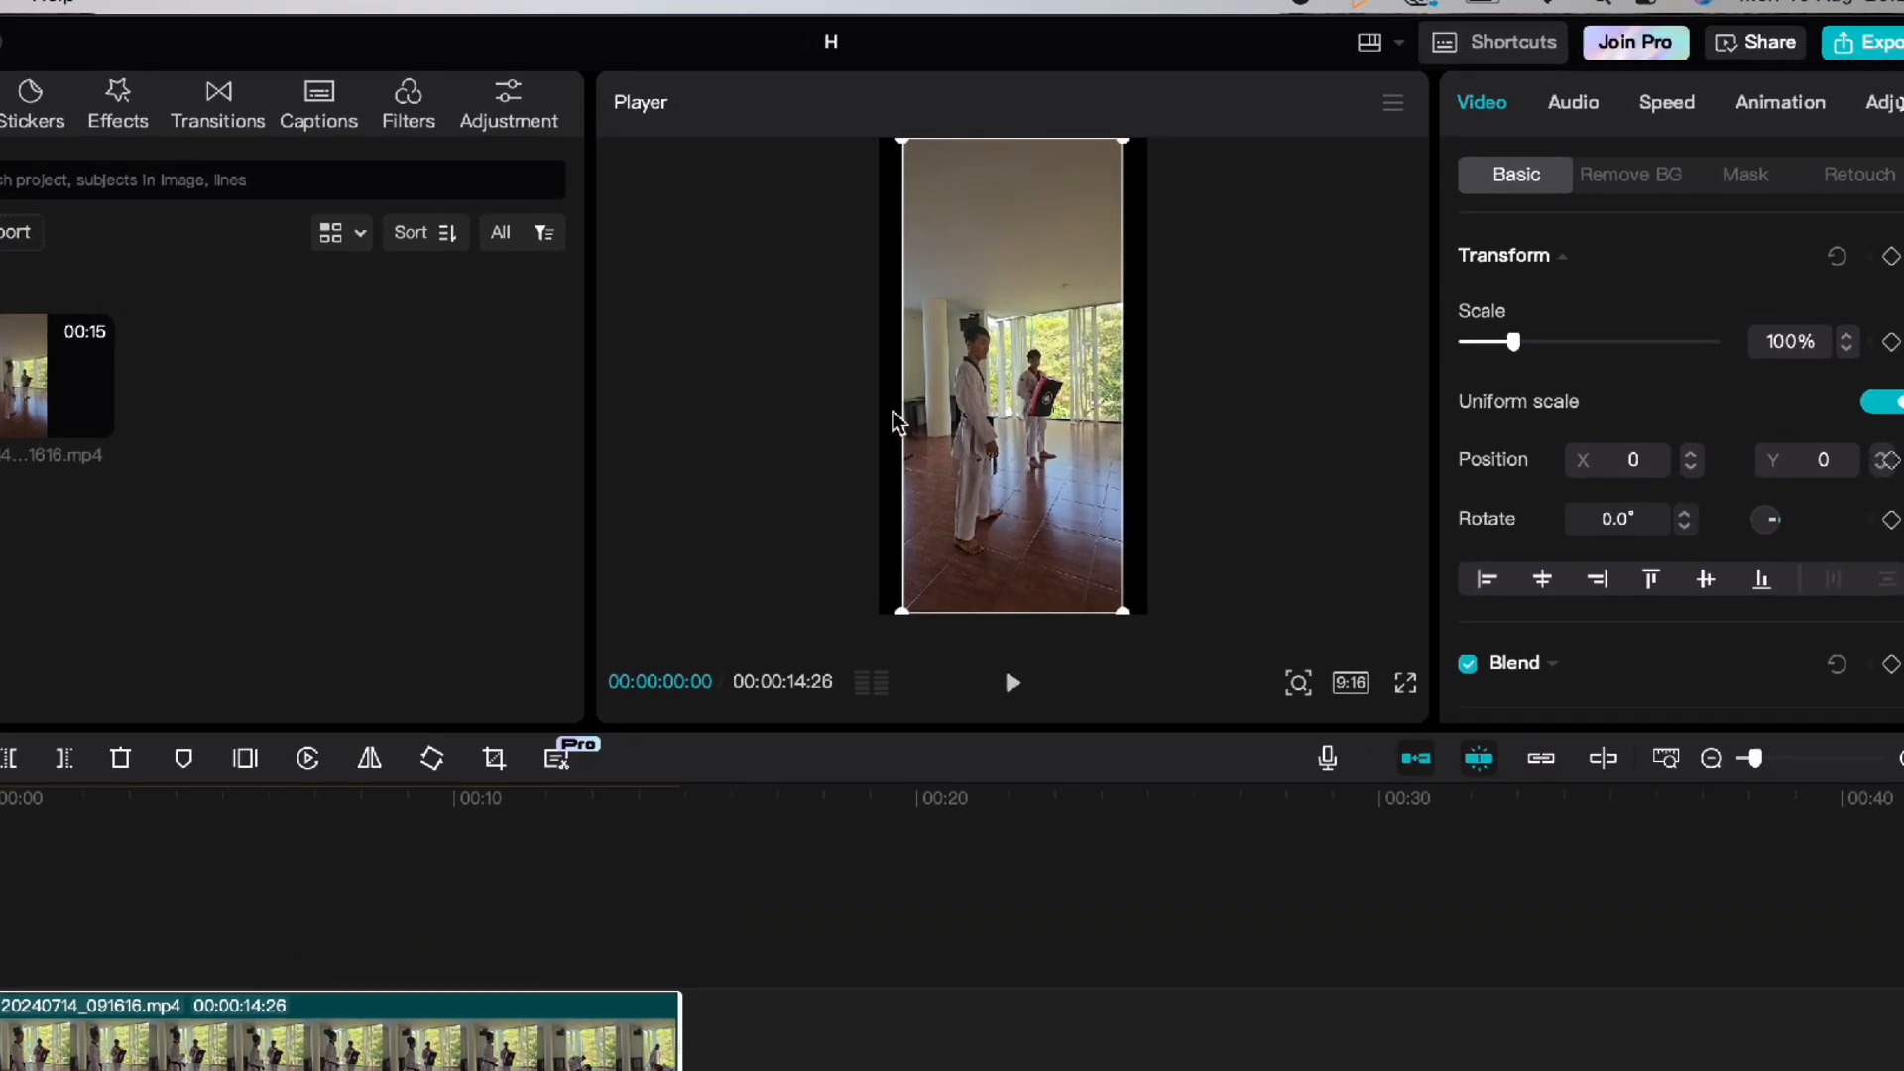
click(1000, 340)
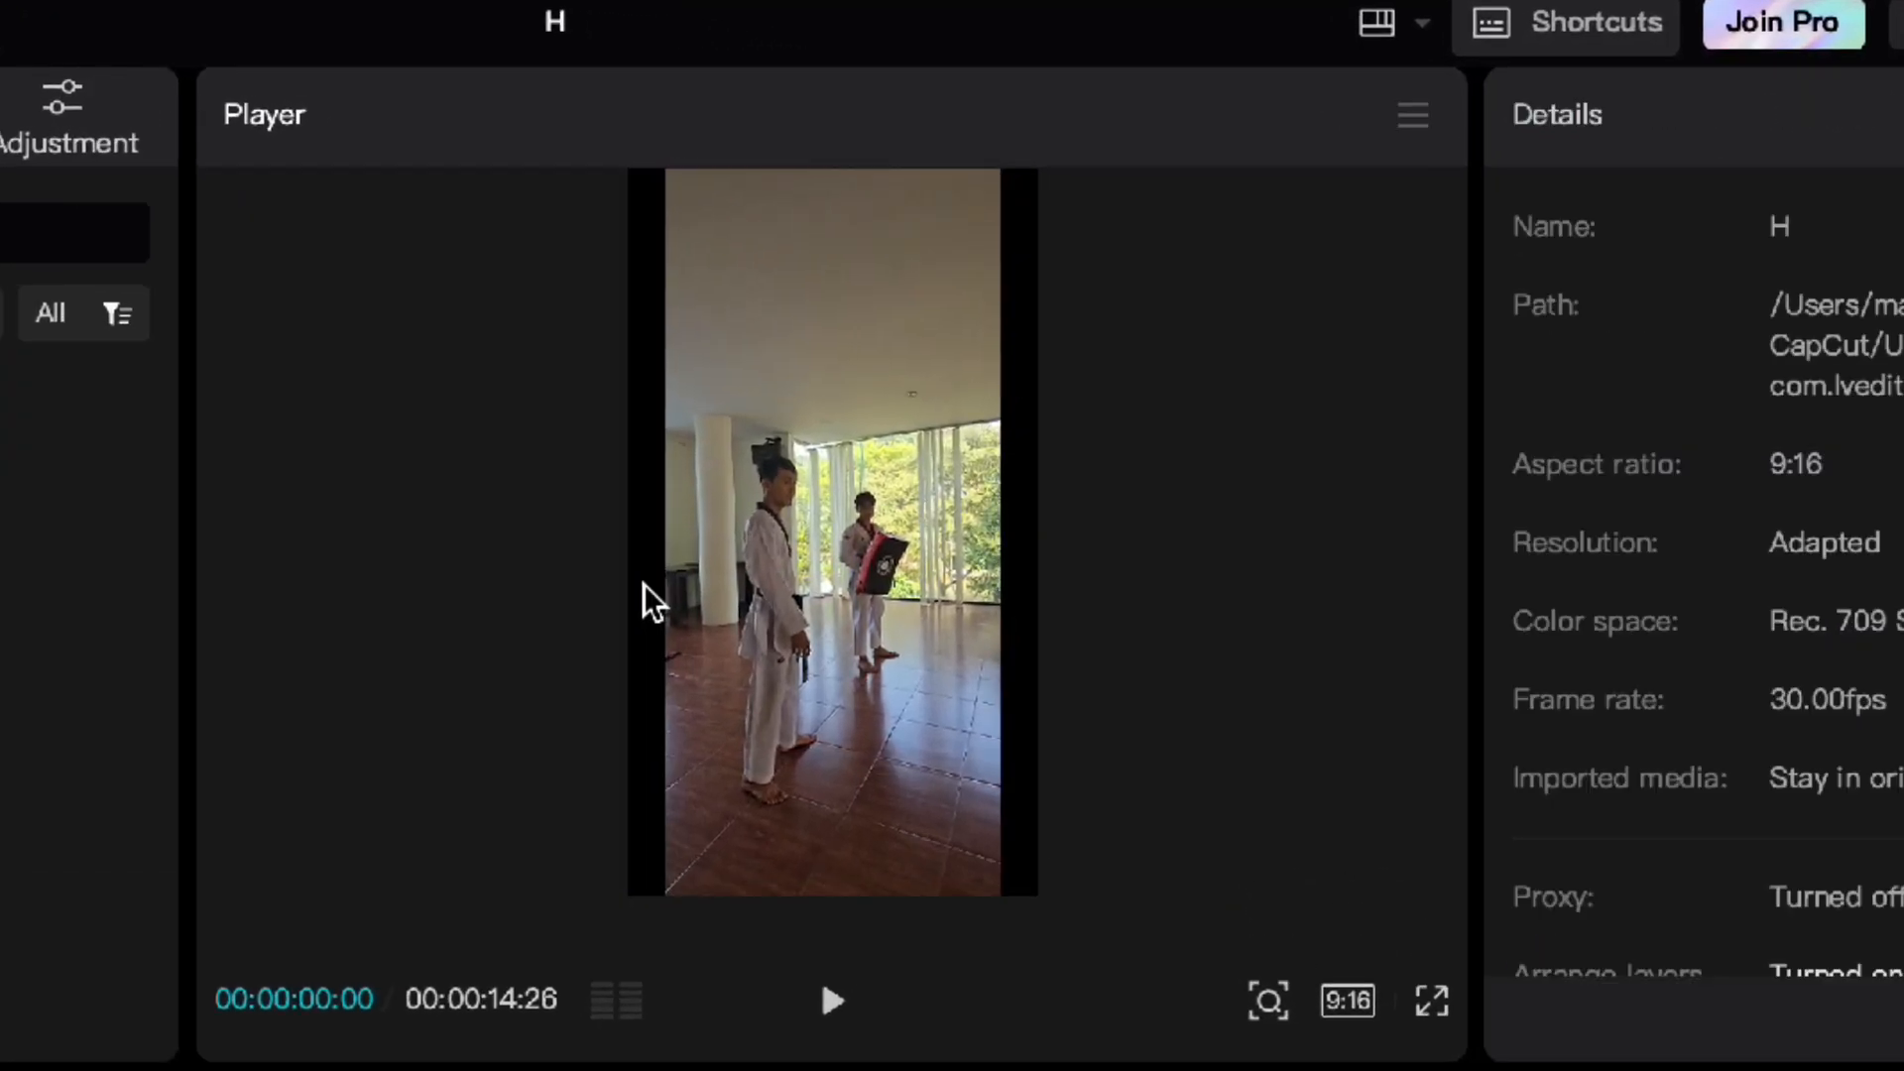
click(750, 605)
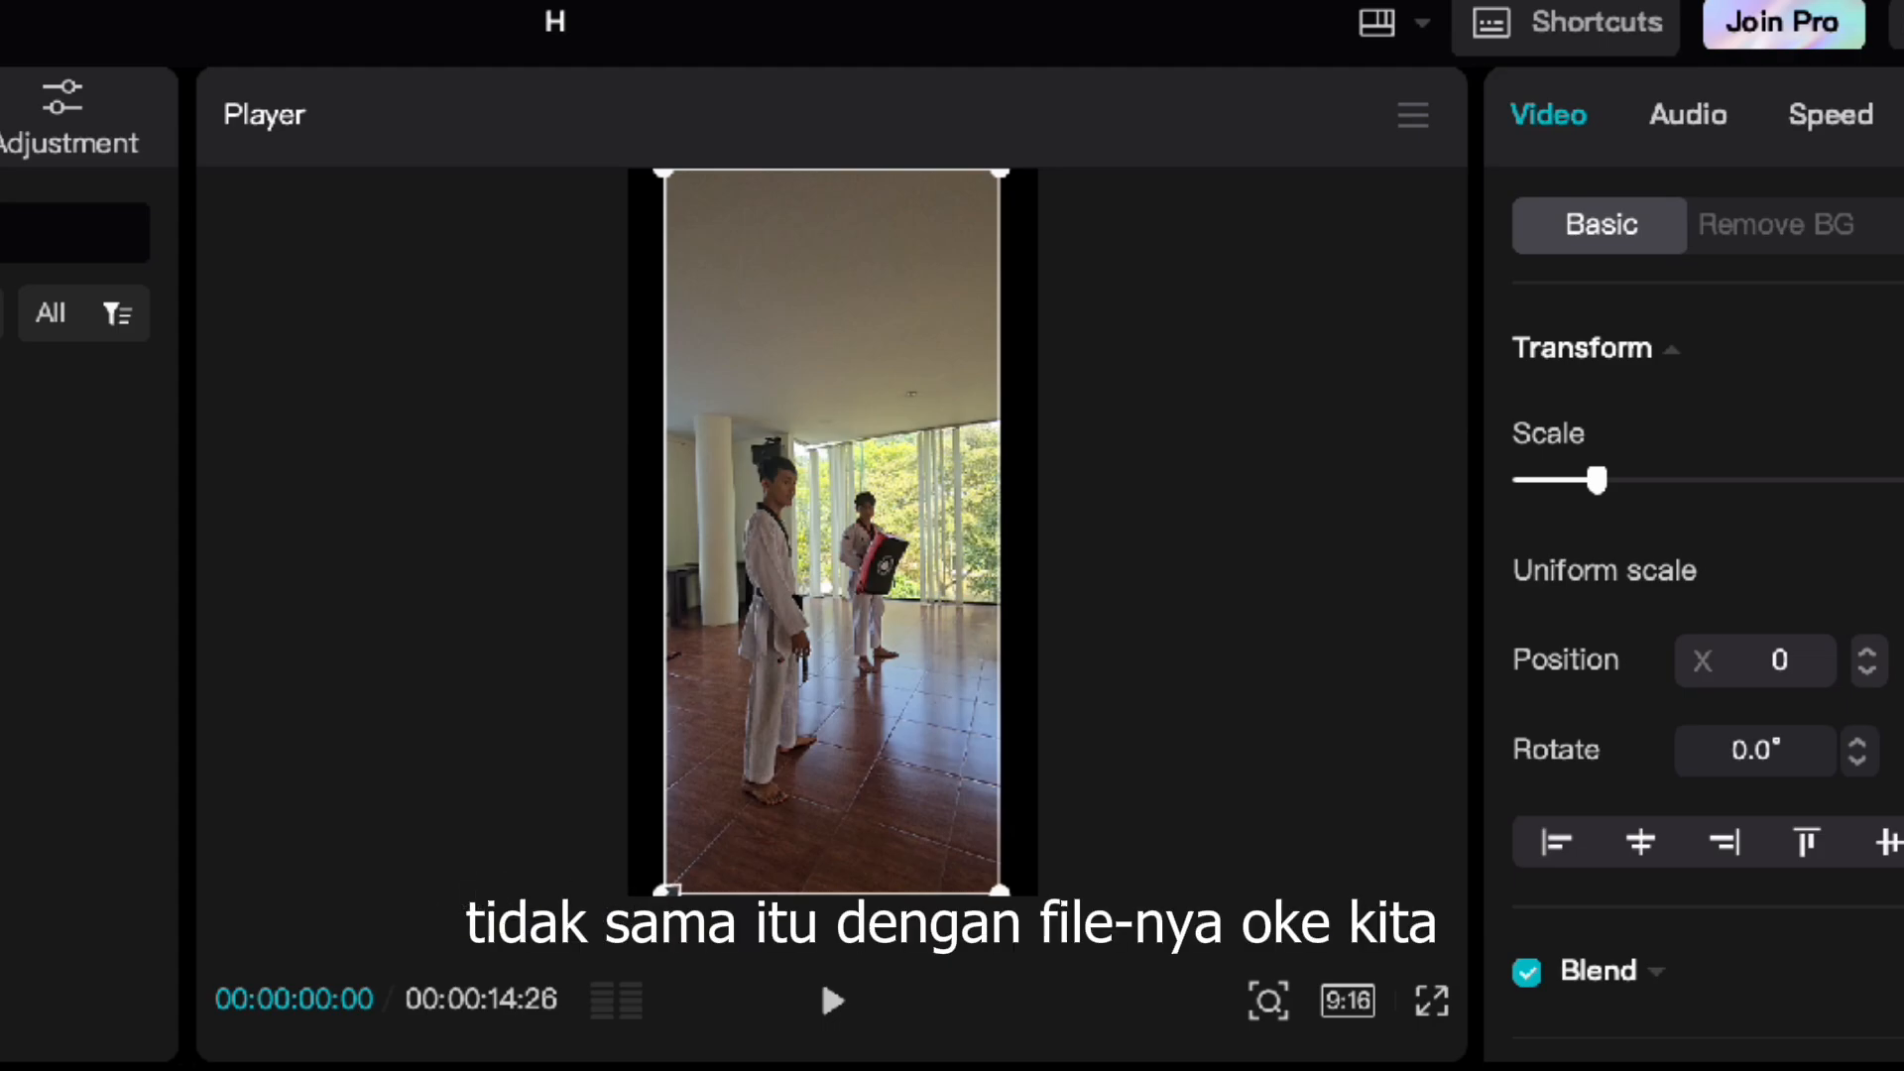
drag(664, 885, 600, 981)
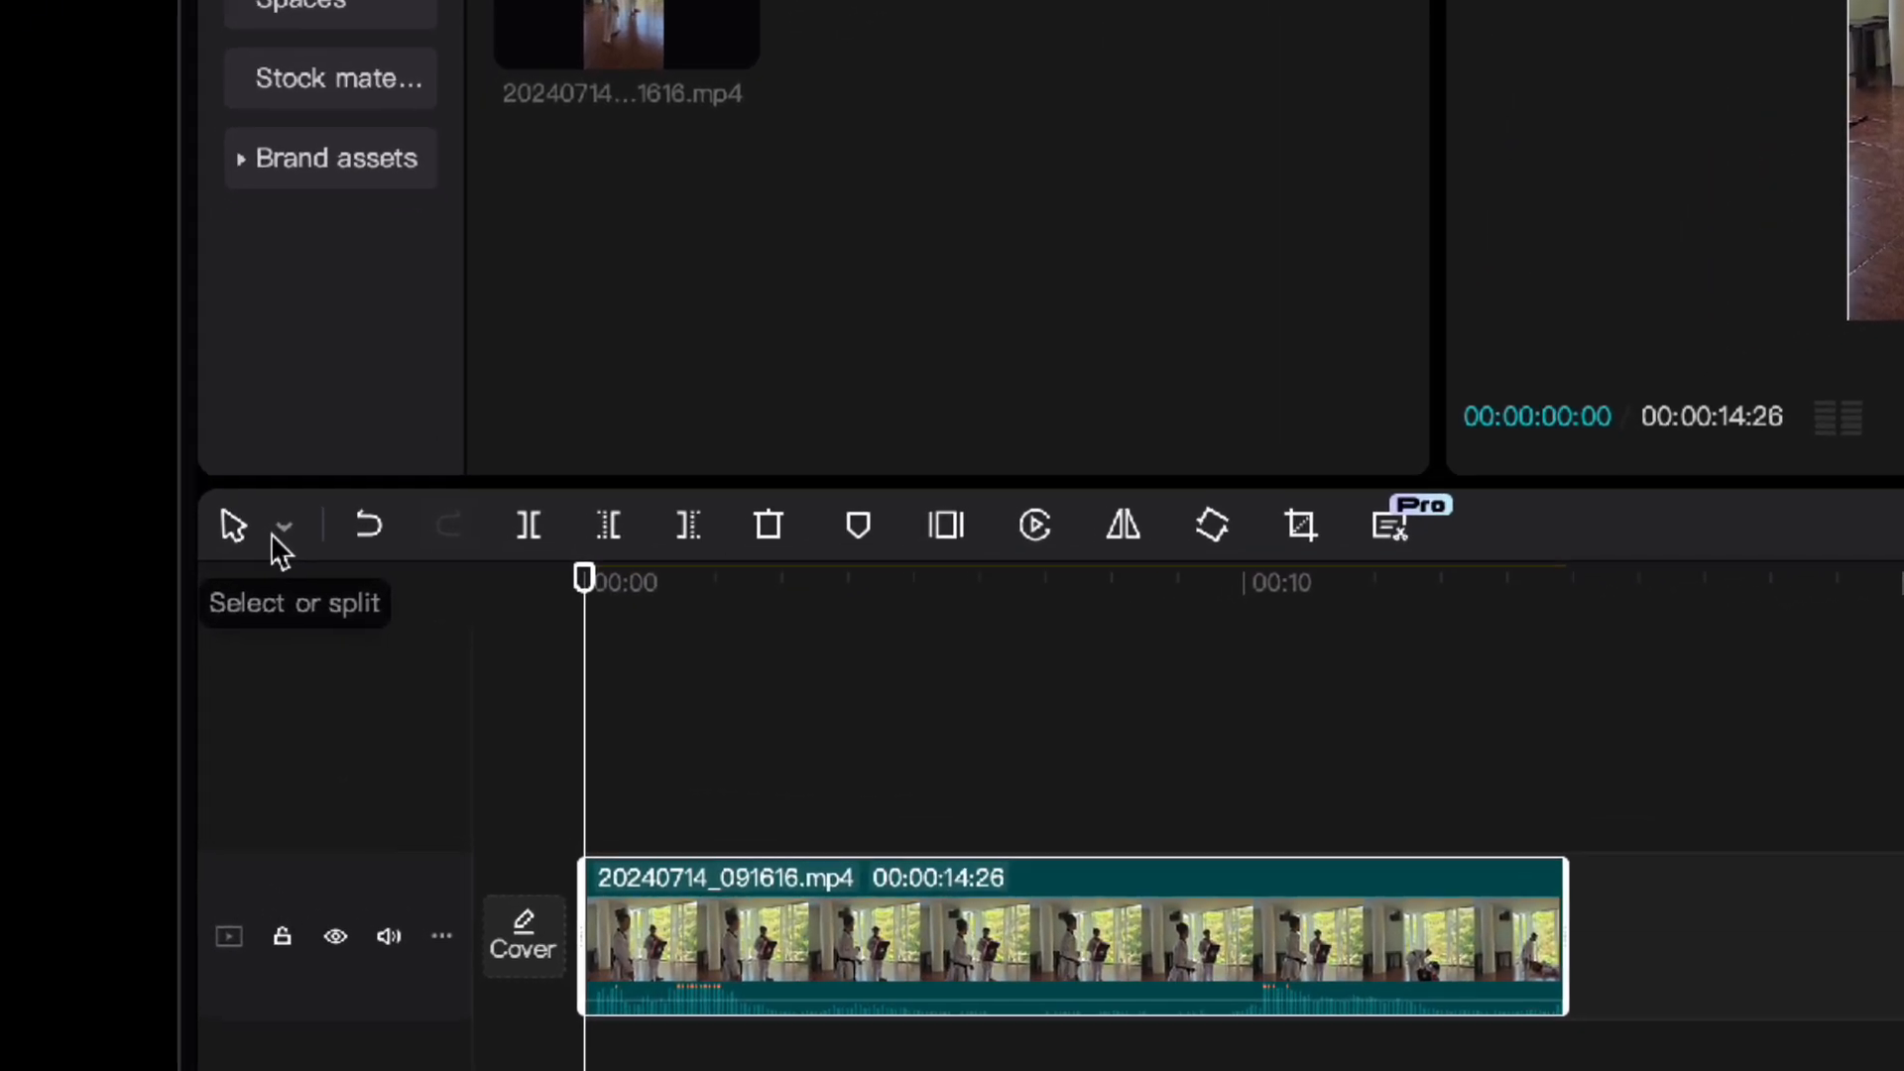
Step: Move the playhead along the timeline and back to its start, and reselect the video clip with the Select tool
click(305, 514)
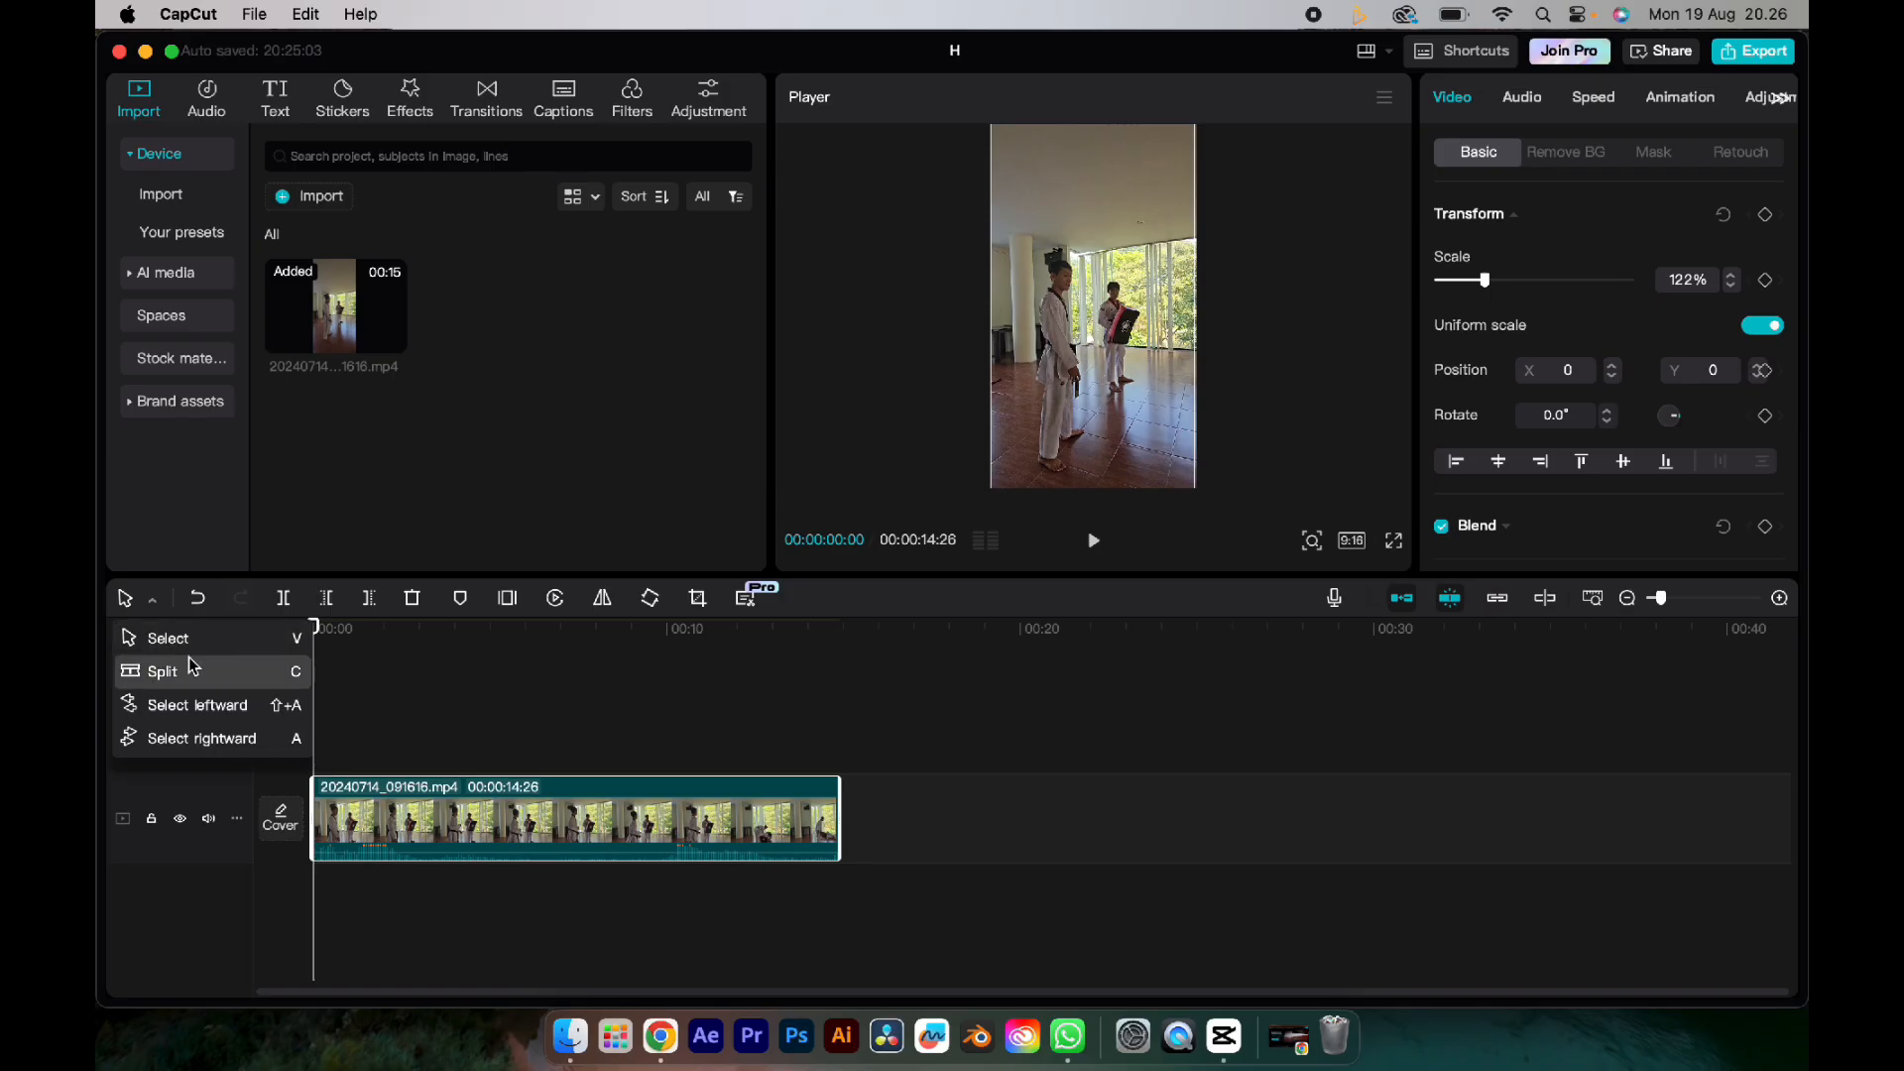
click(466, 674)
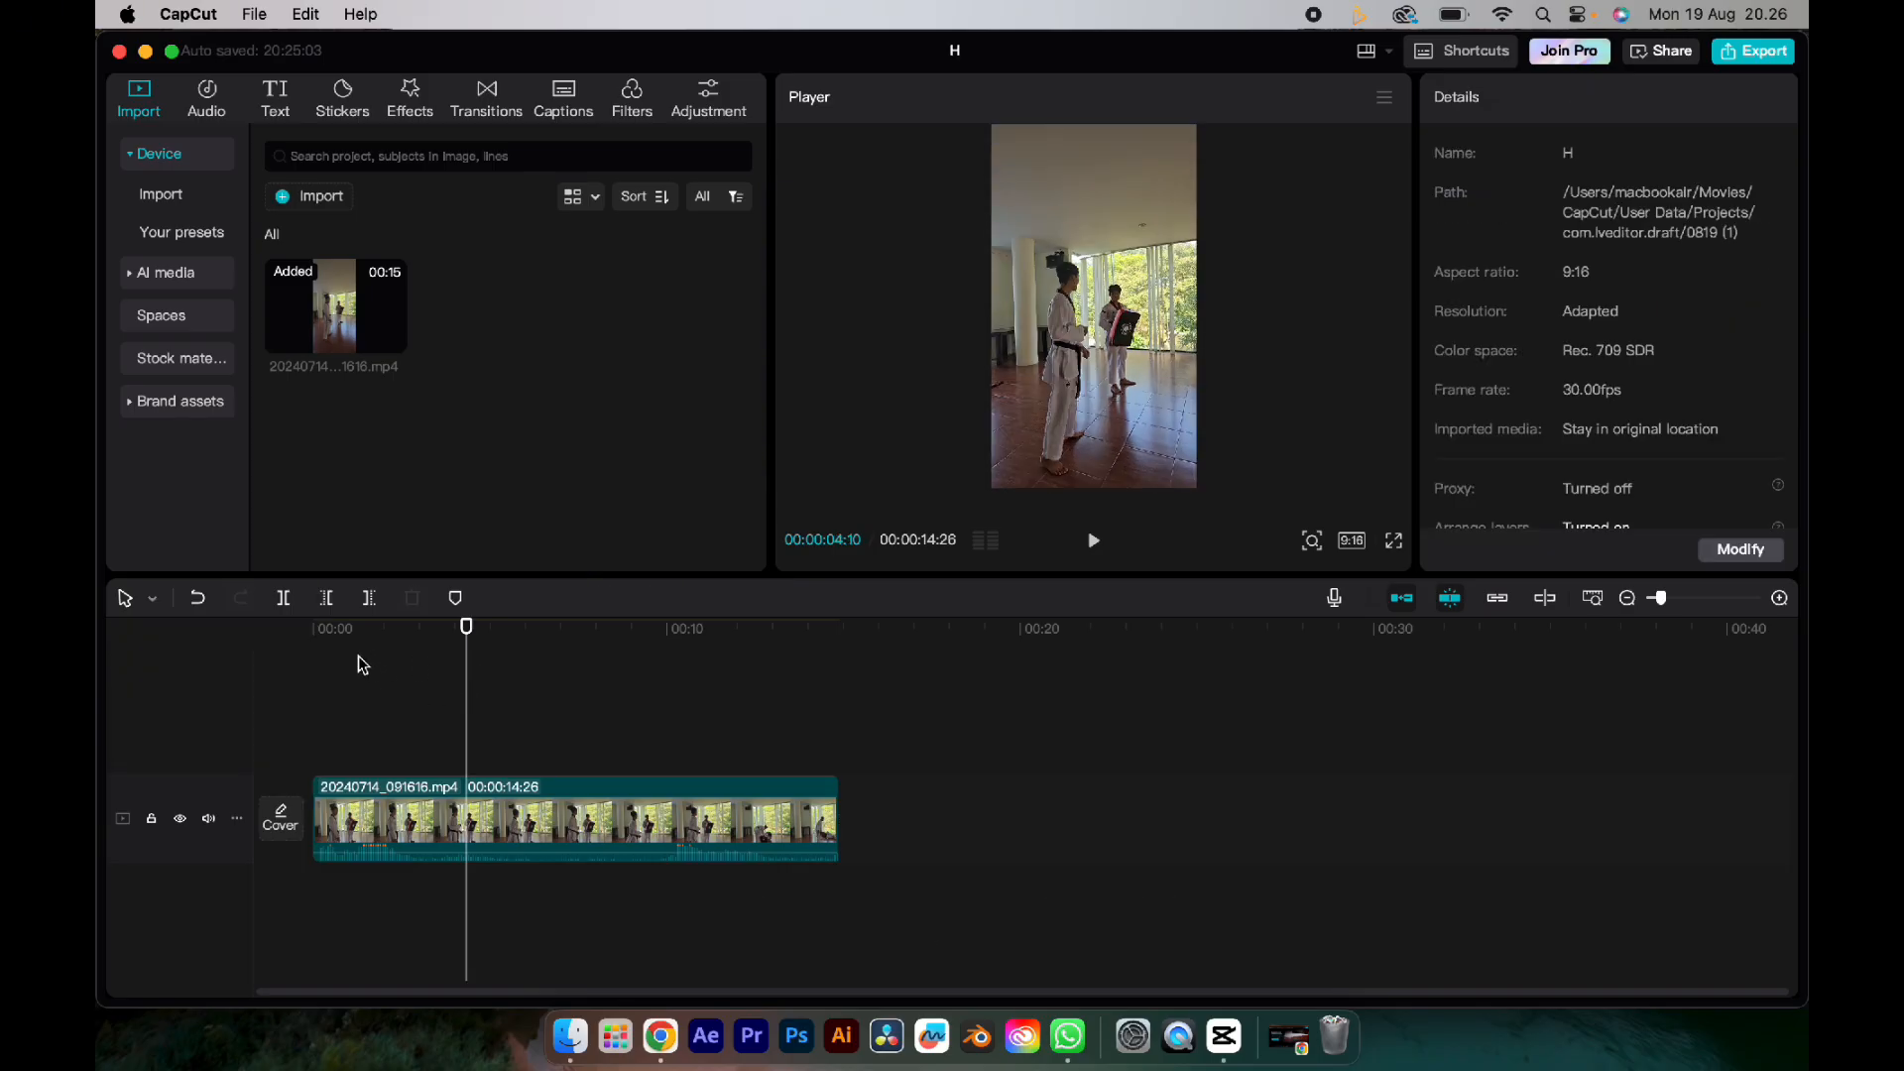
click(305, 637)
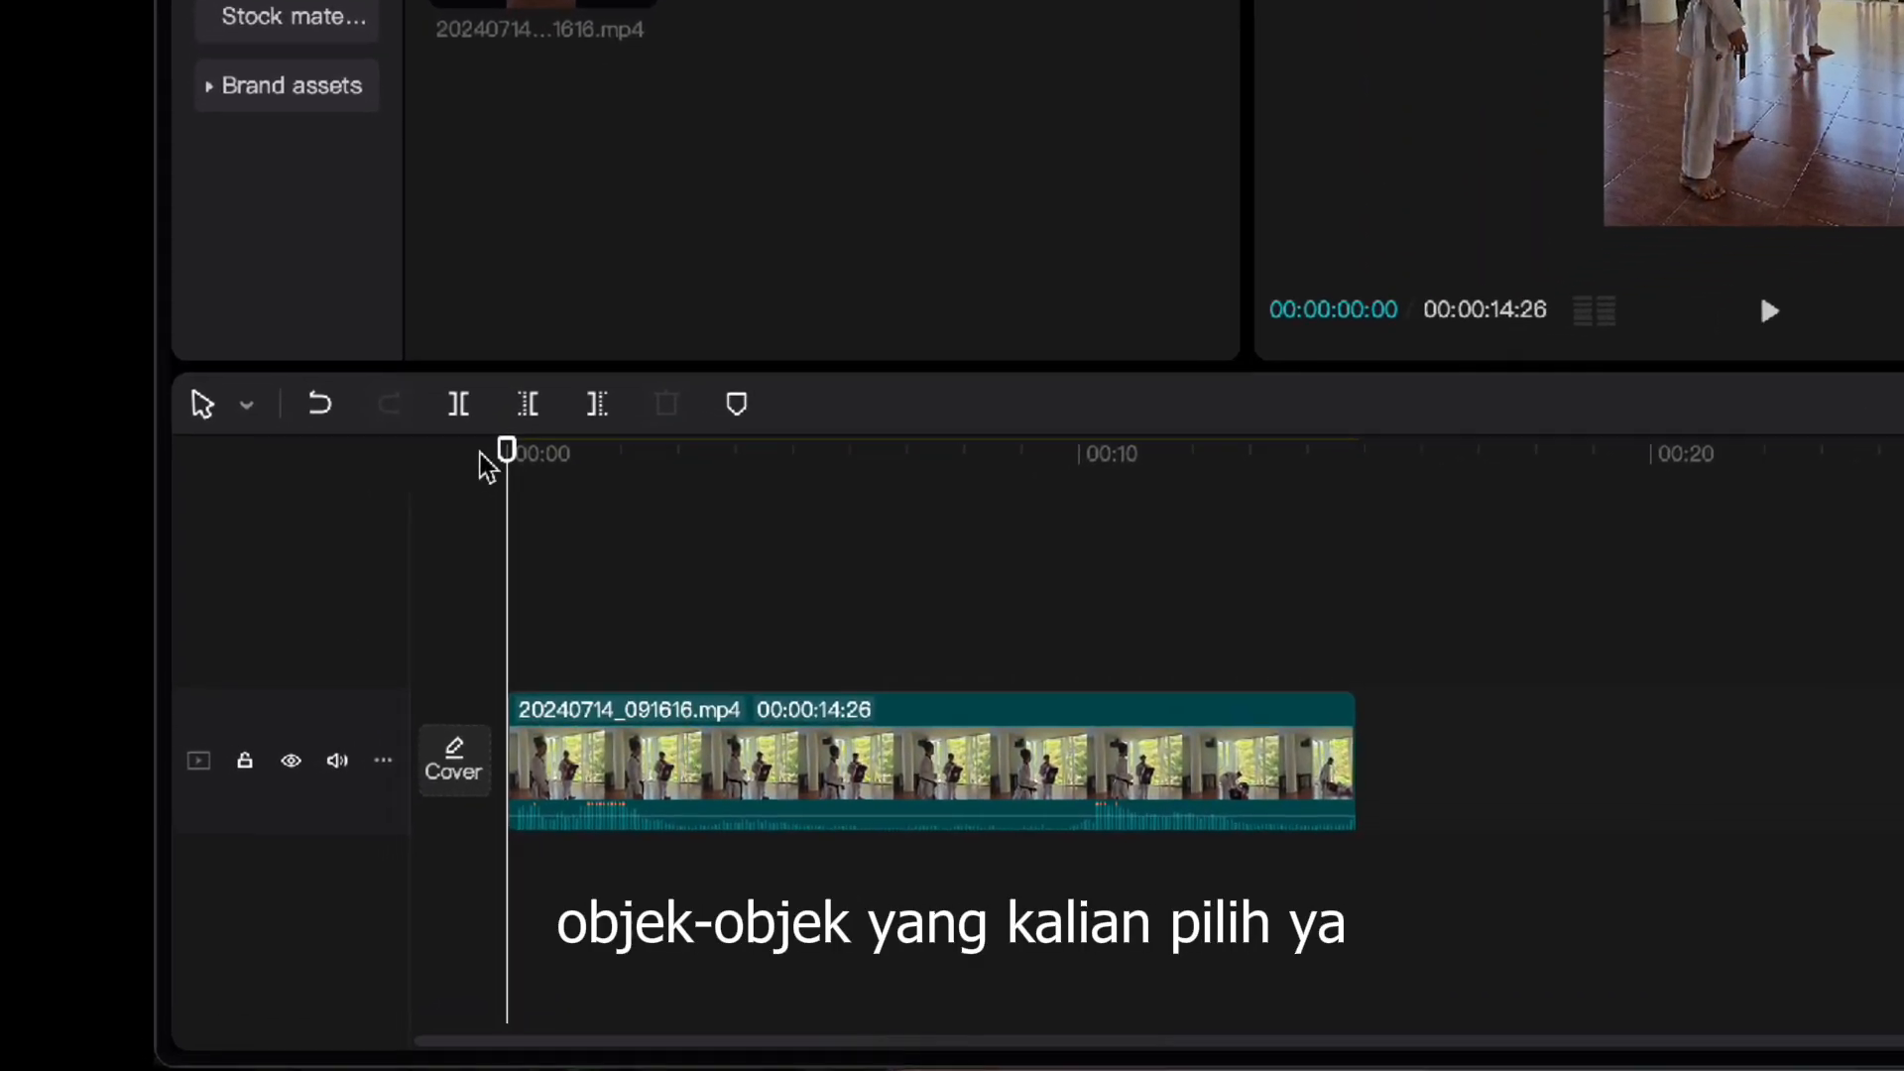
click(659, 738)
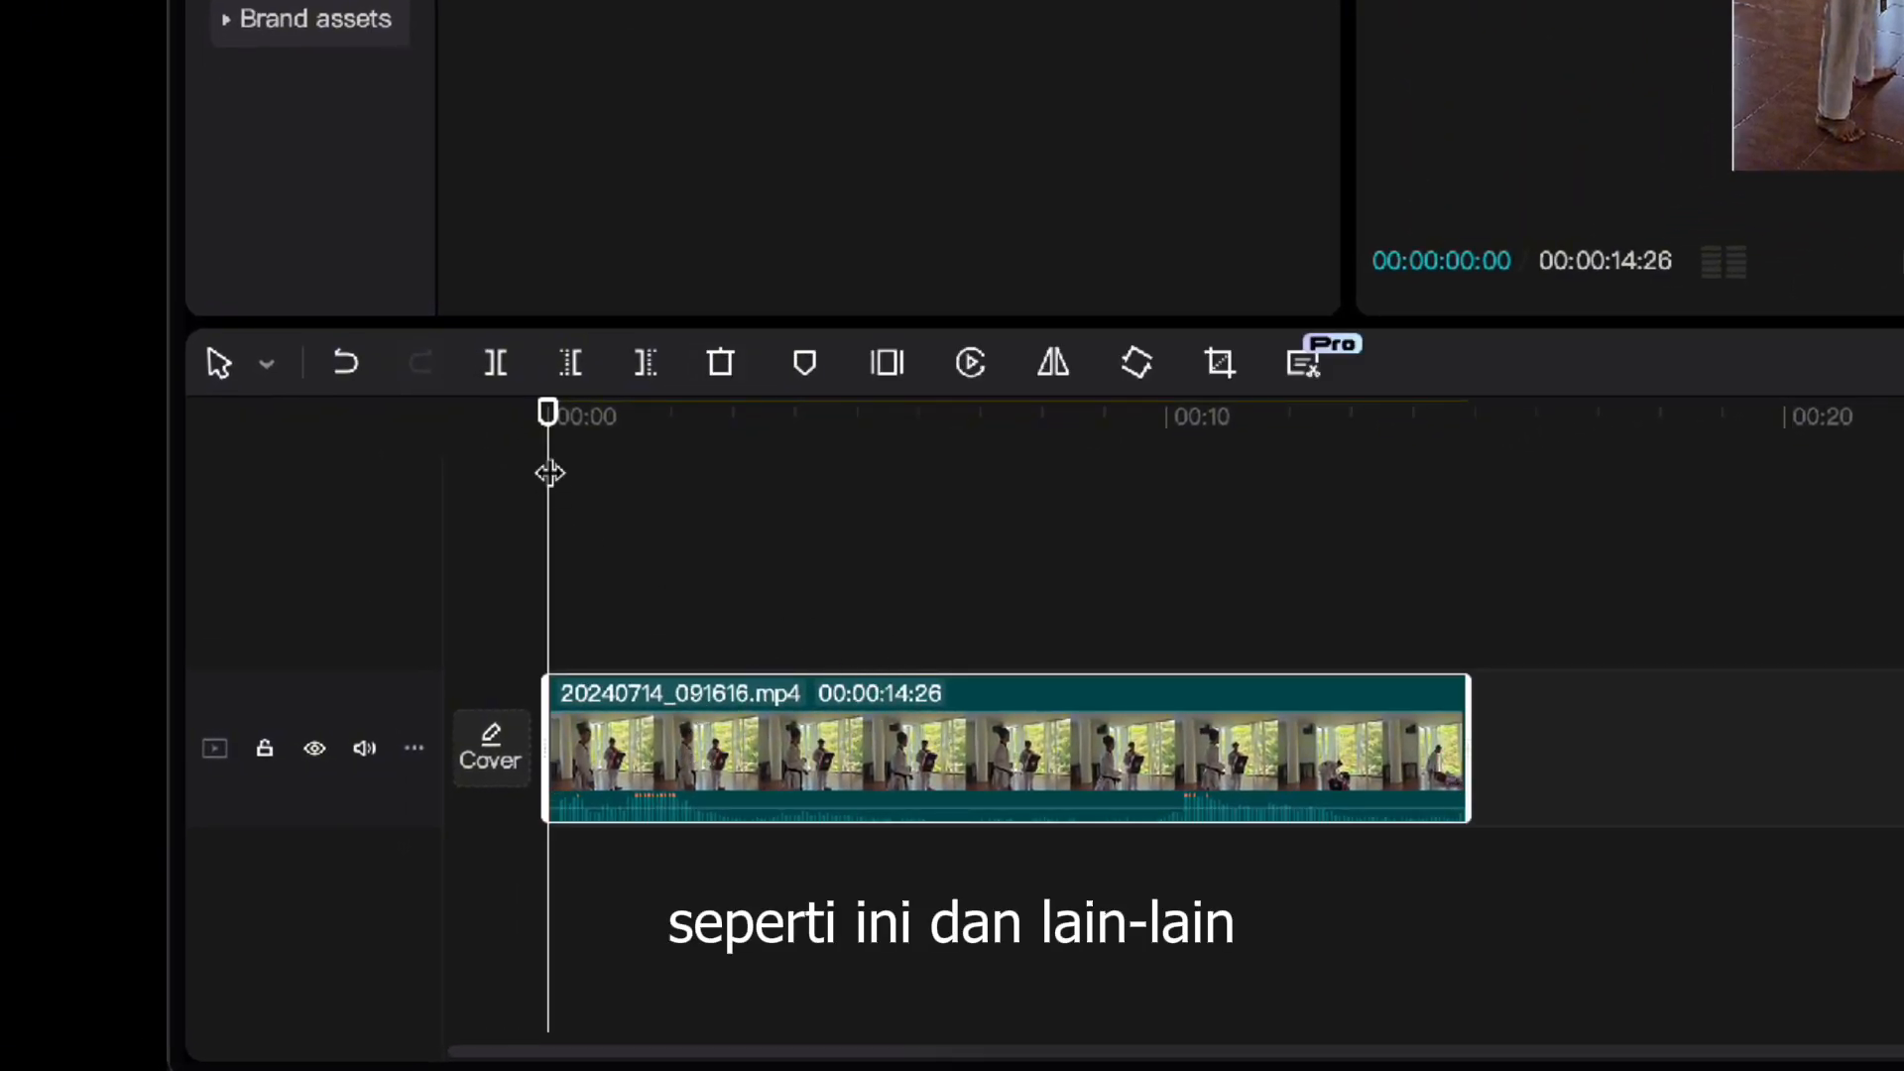
Step: Use the Split tool to cut the clip at 00:00:00:26 and at three further points within its first four seconds
click(268, 367)
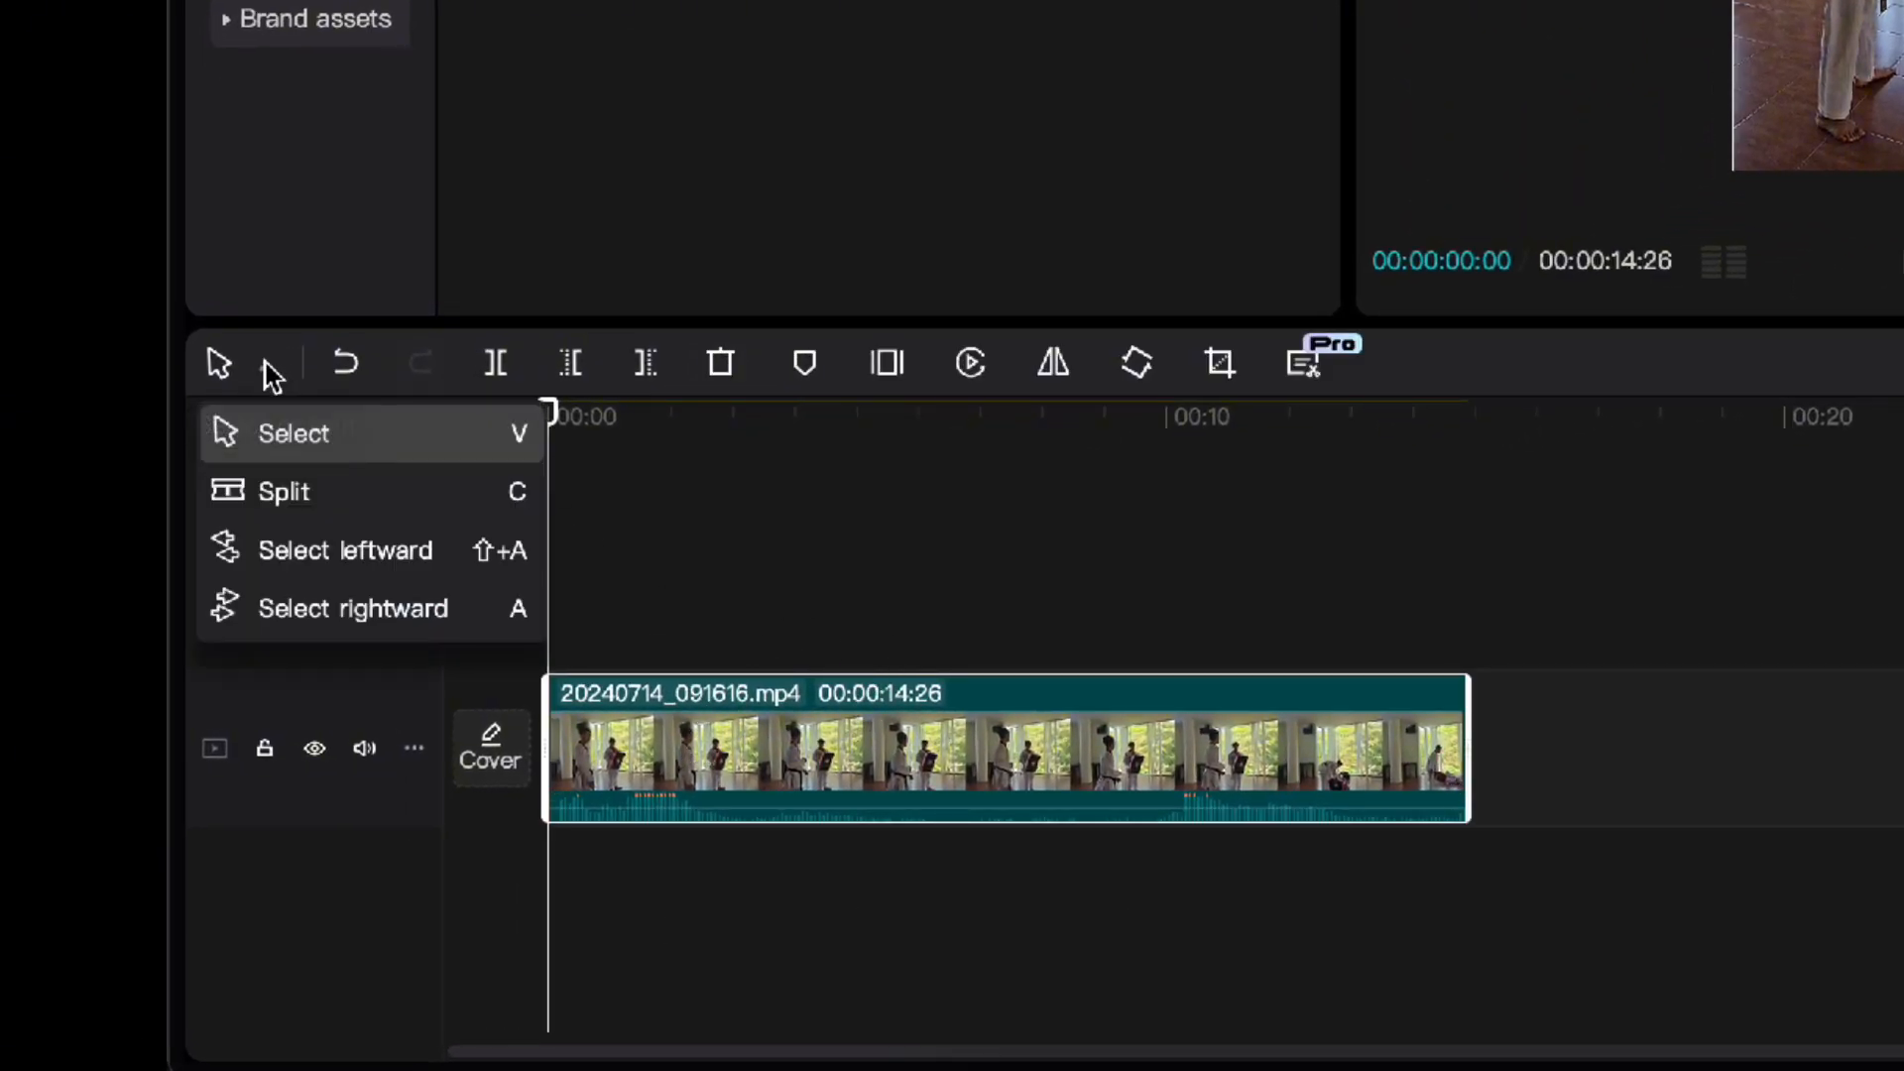
click(307, 519)
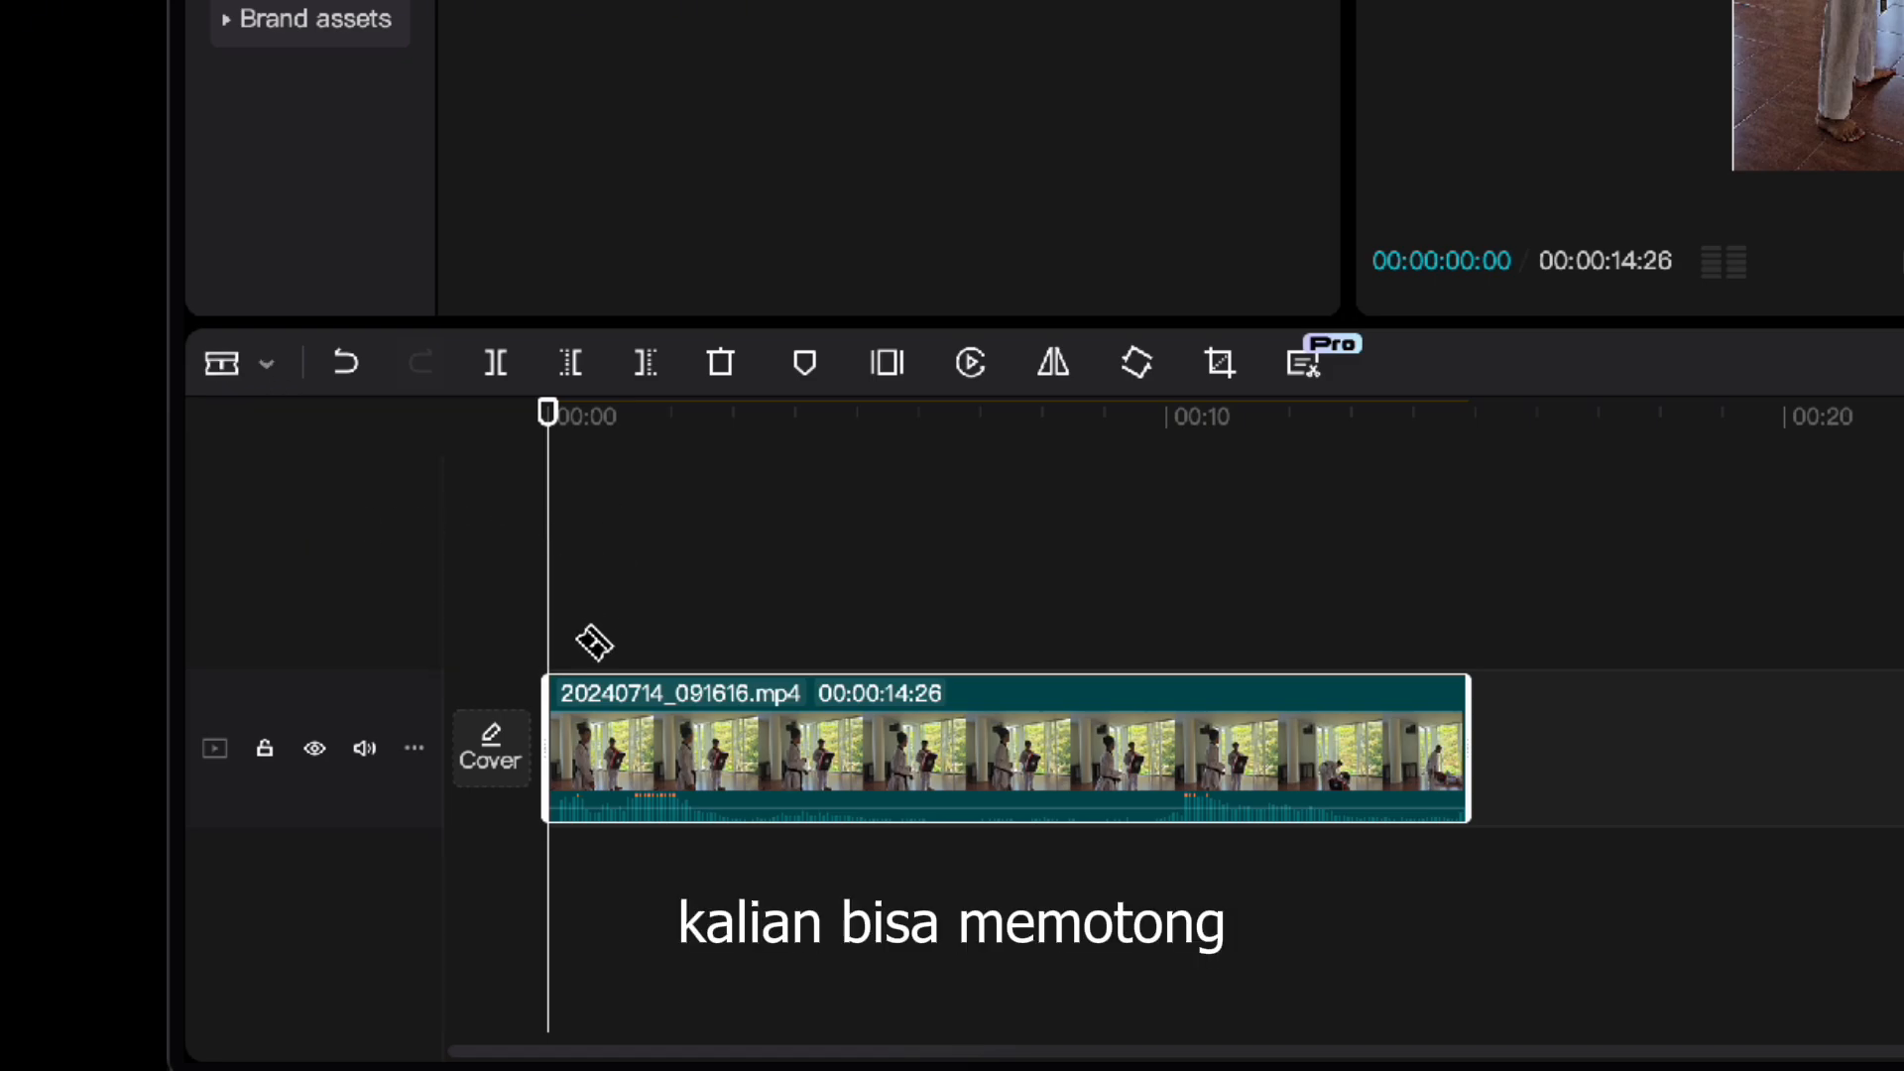
drag(542, 453, 599, 467)
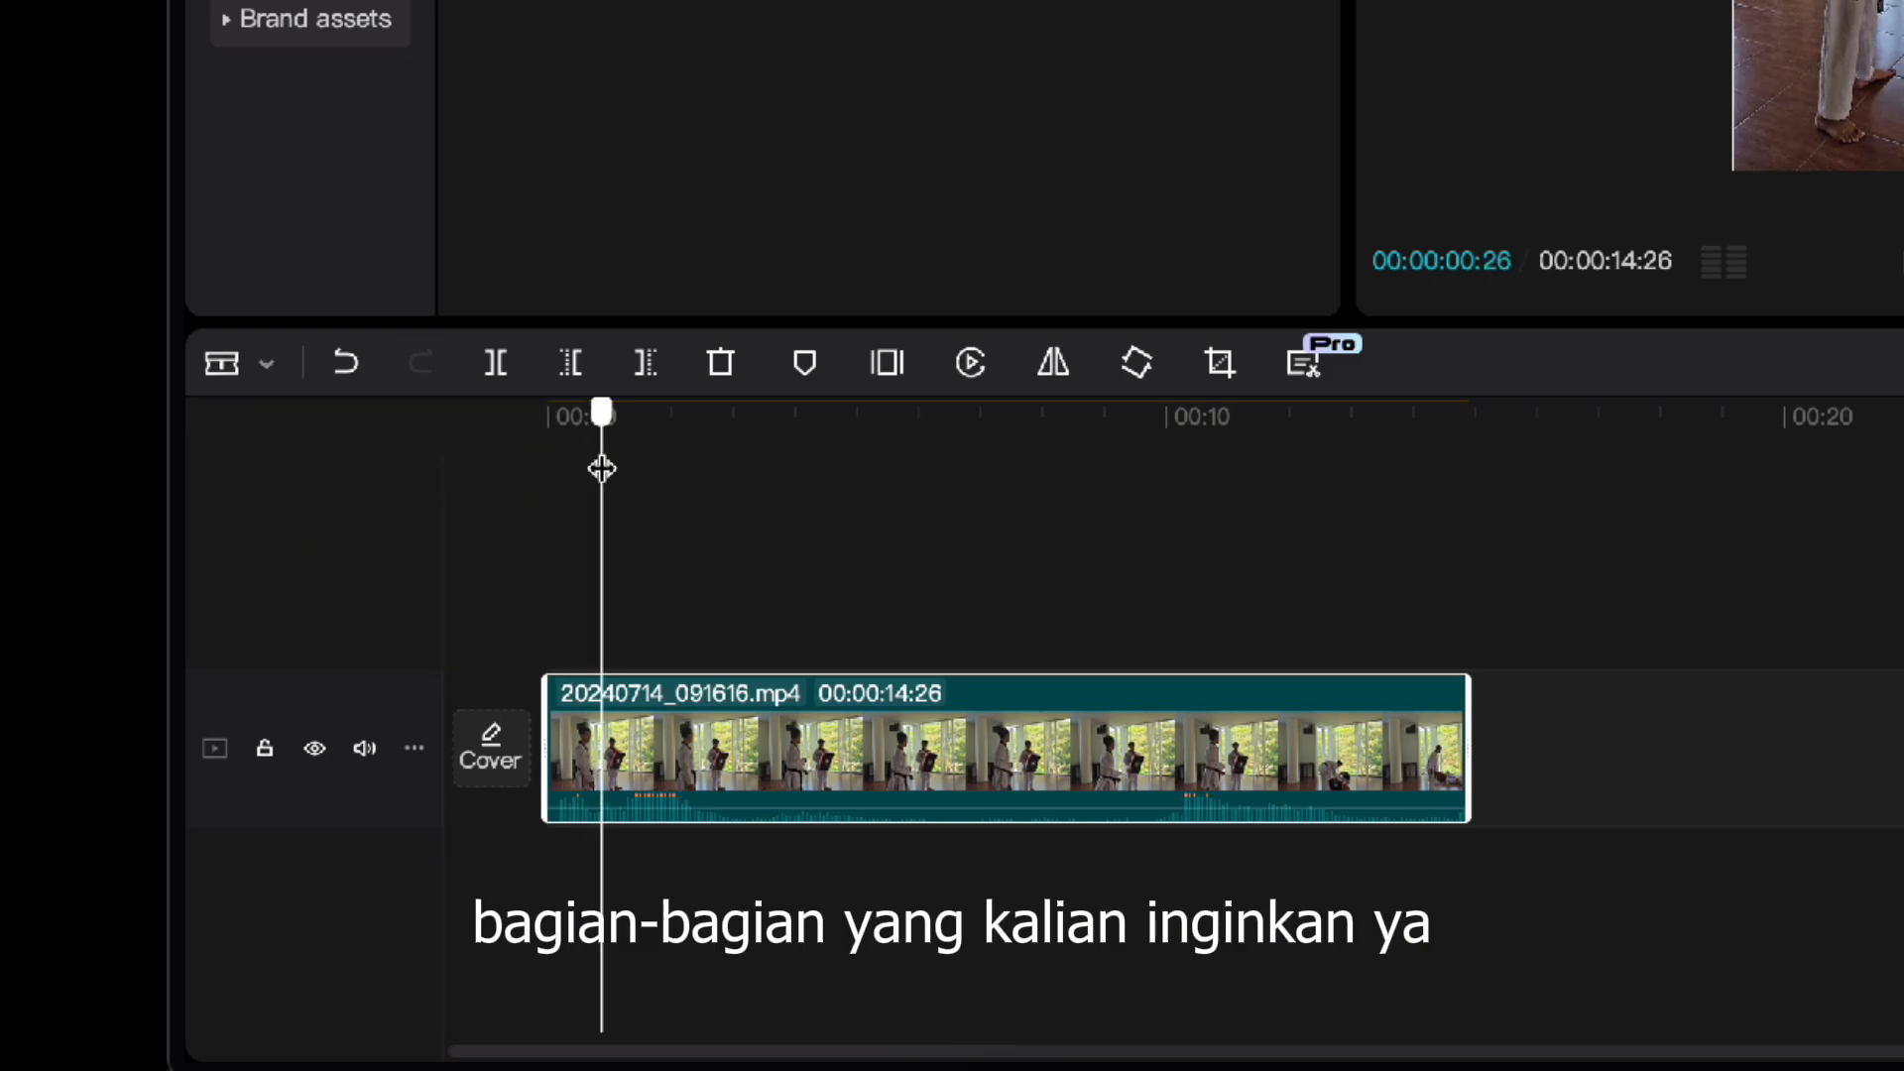
click(598, 729)
click(673, 724)
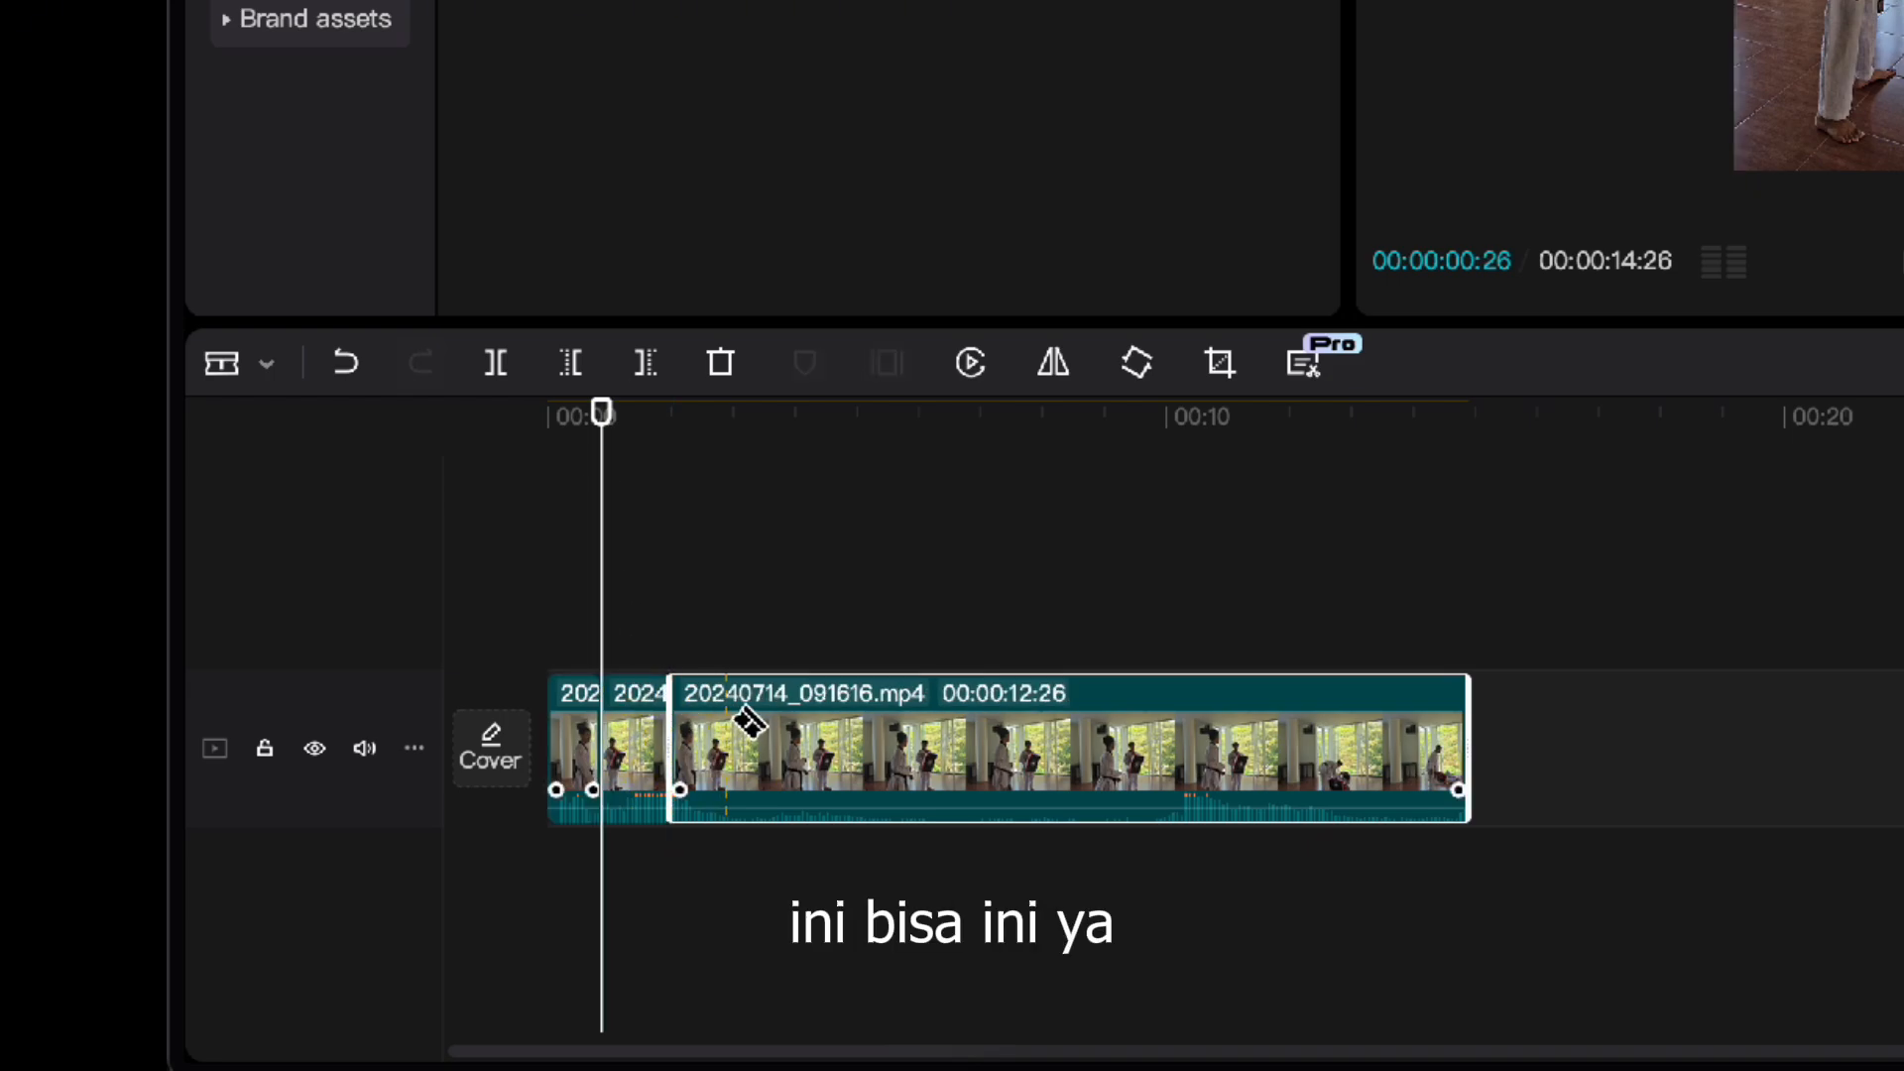
click(739, 724)
click(771, 724)
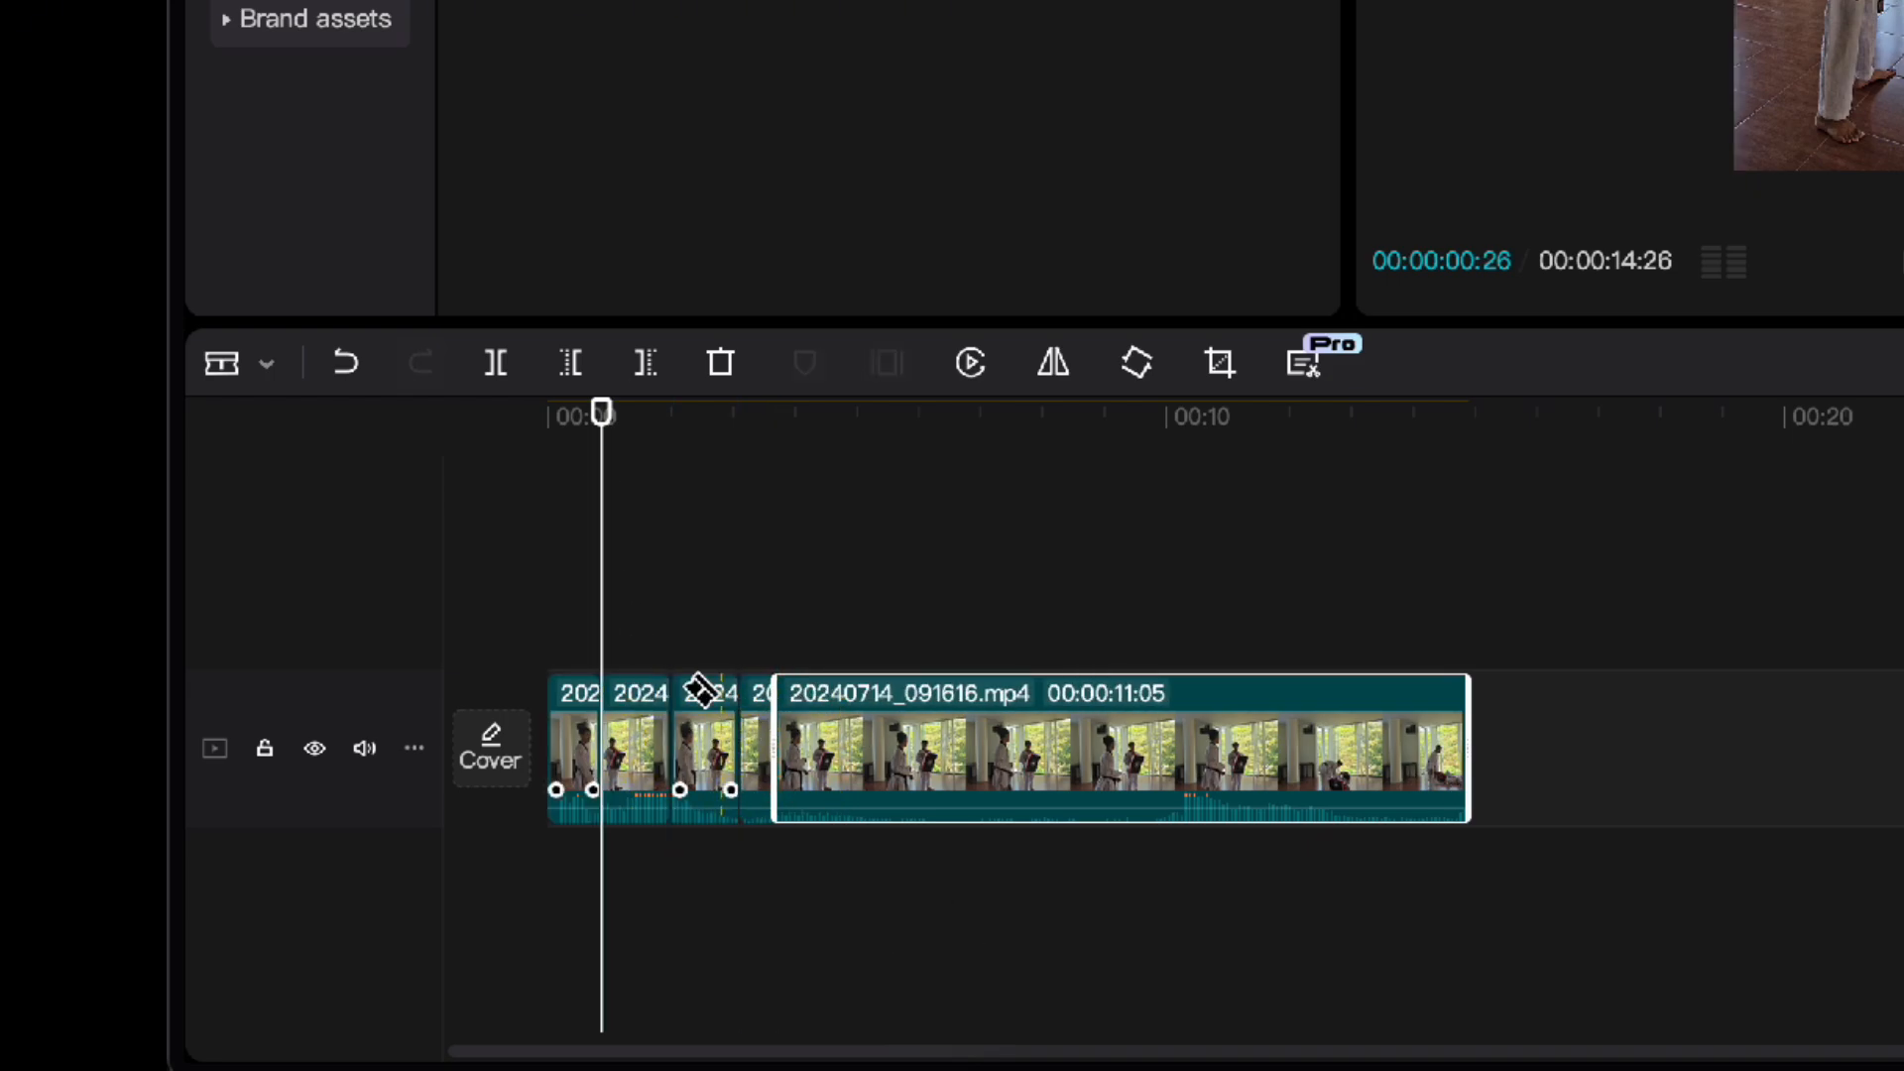
Step: Move the playhead to 00:00:05:14 and use Select leftward to select the fourth segment and all segments before it
click(267, 367)
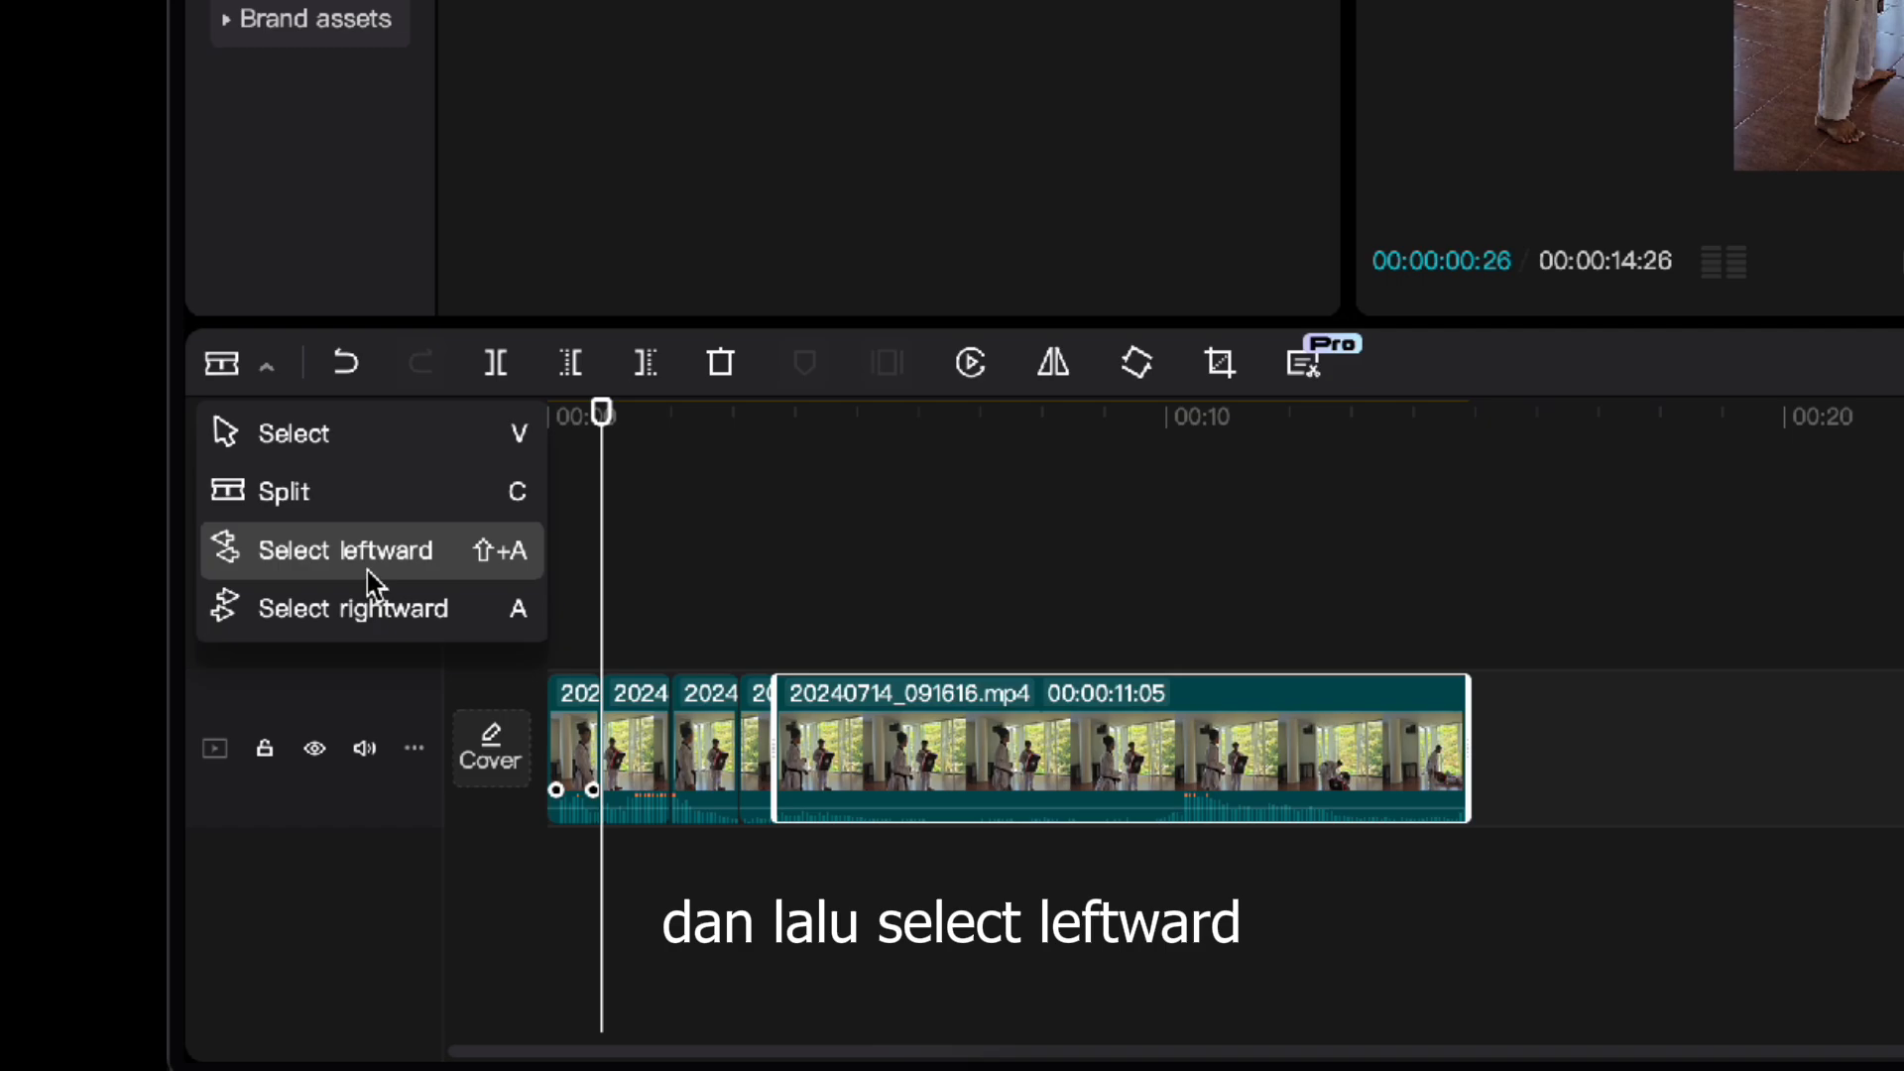
click(598, 428)
drag(600, 429, 888, 565)
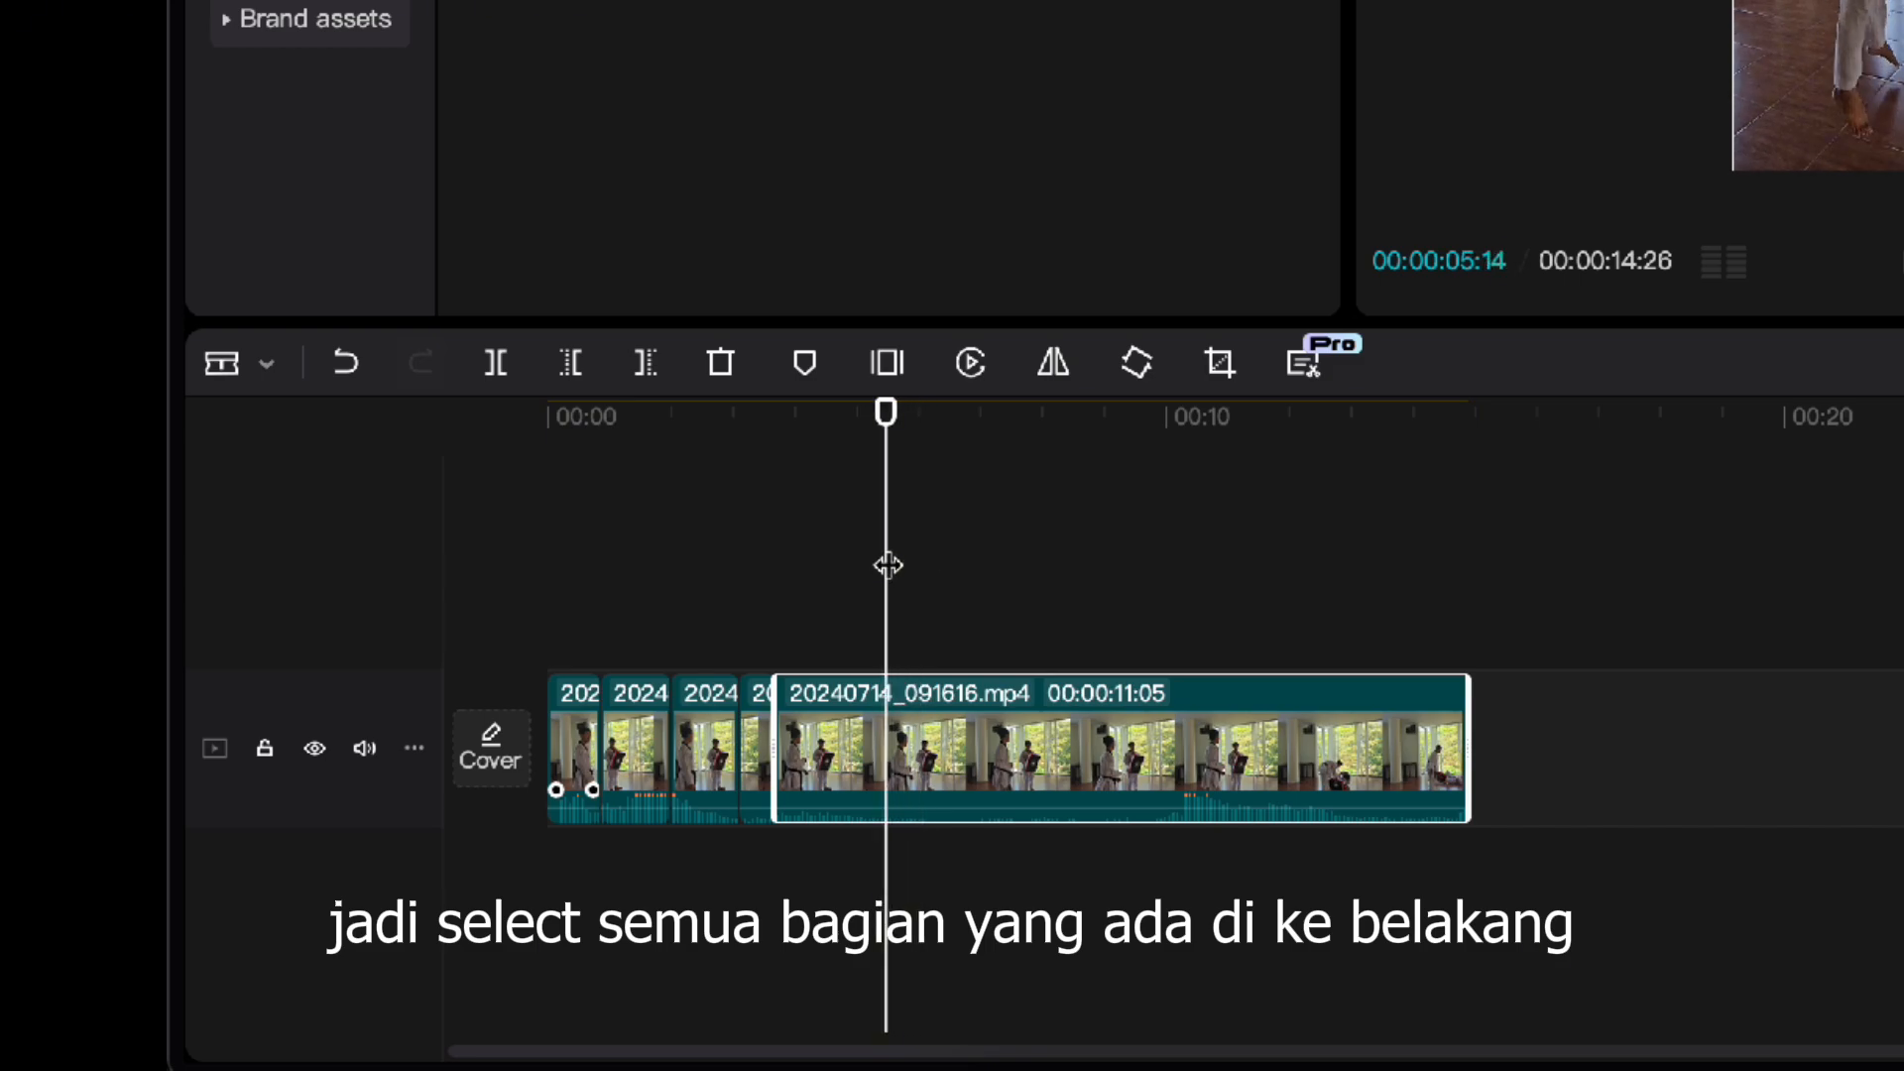
click(269, 366)
click(355, 555)
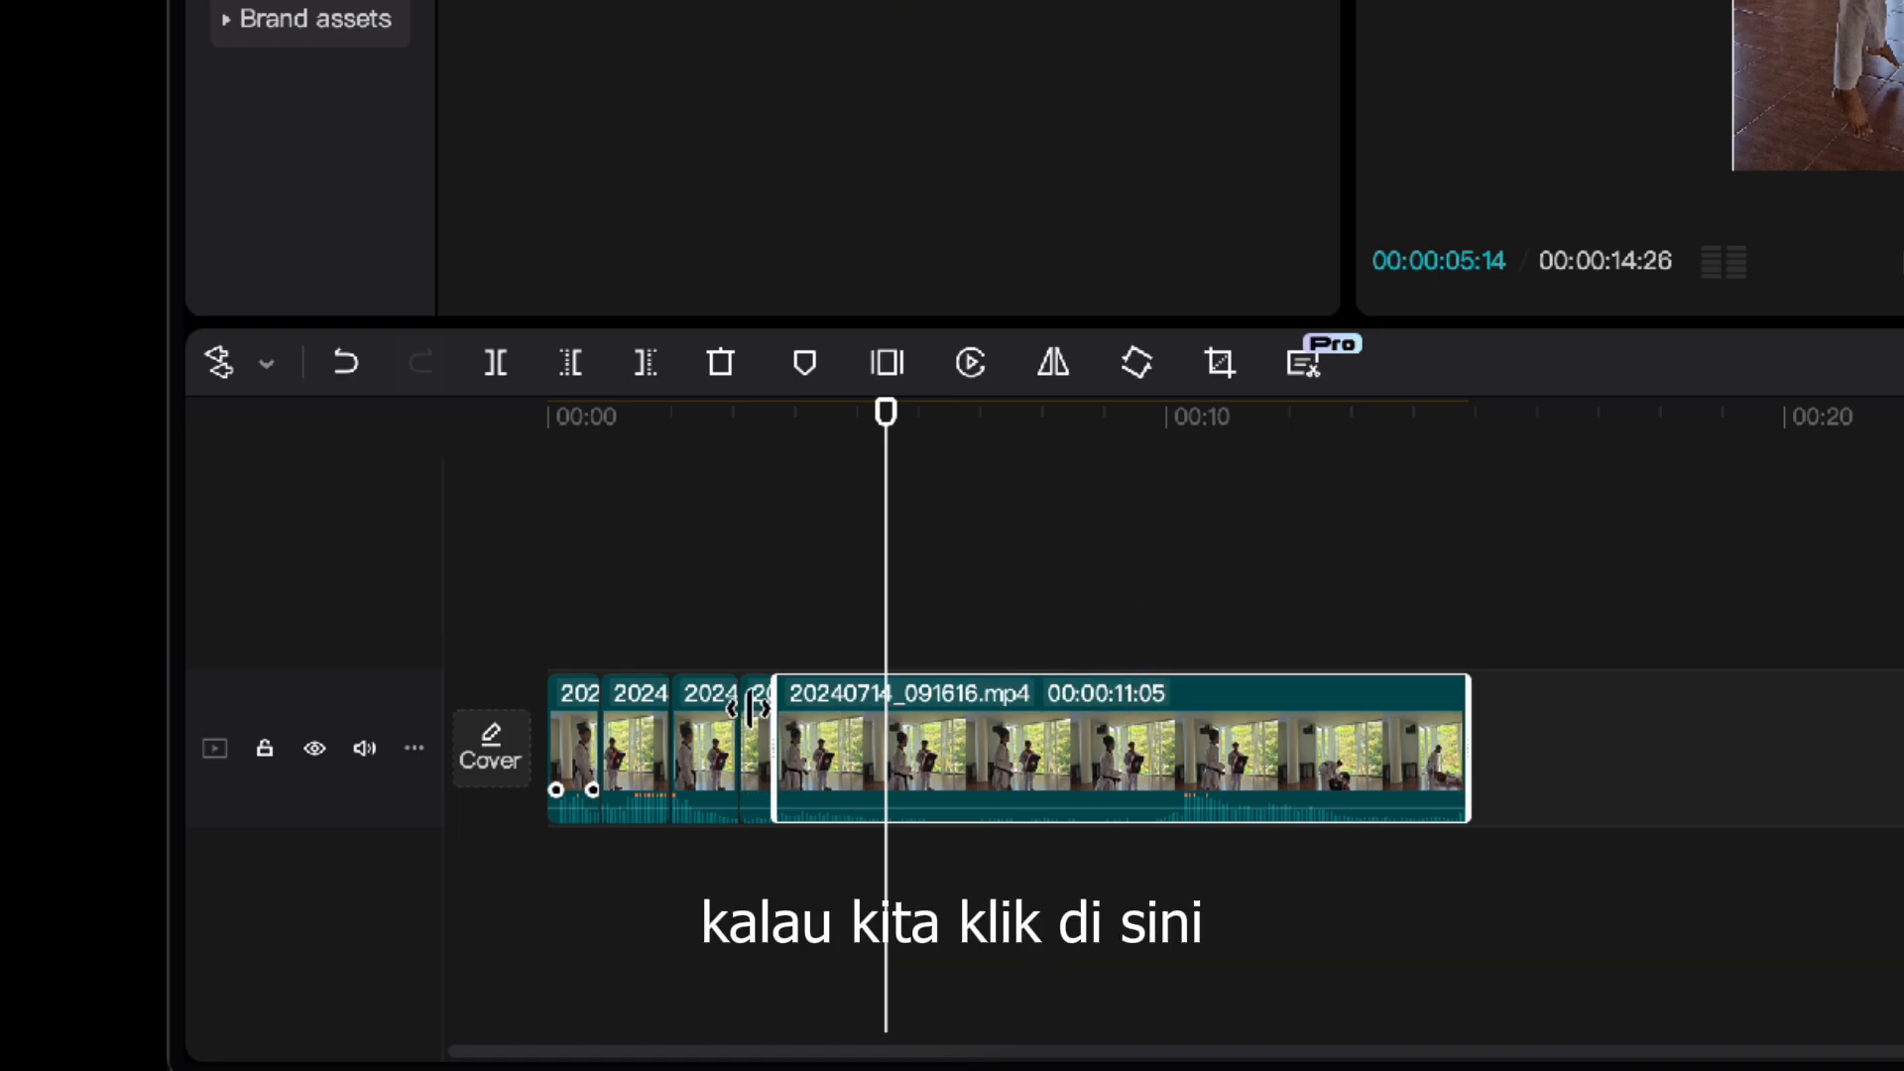
scroll(750, 707, up, 4)
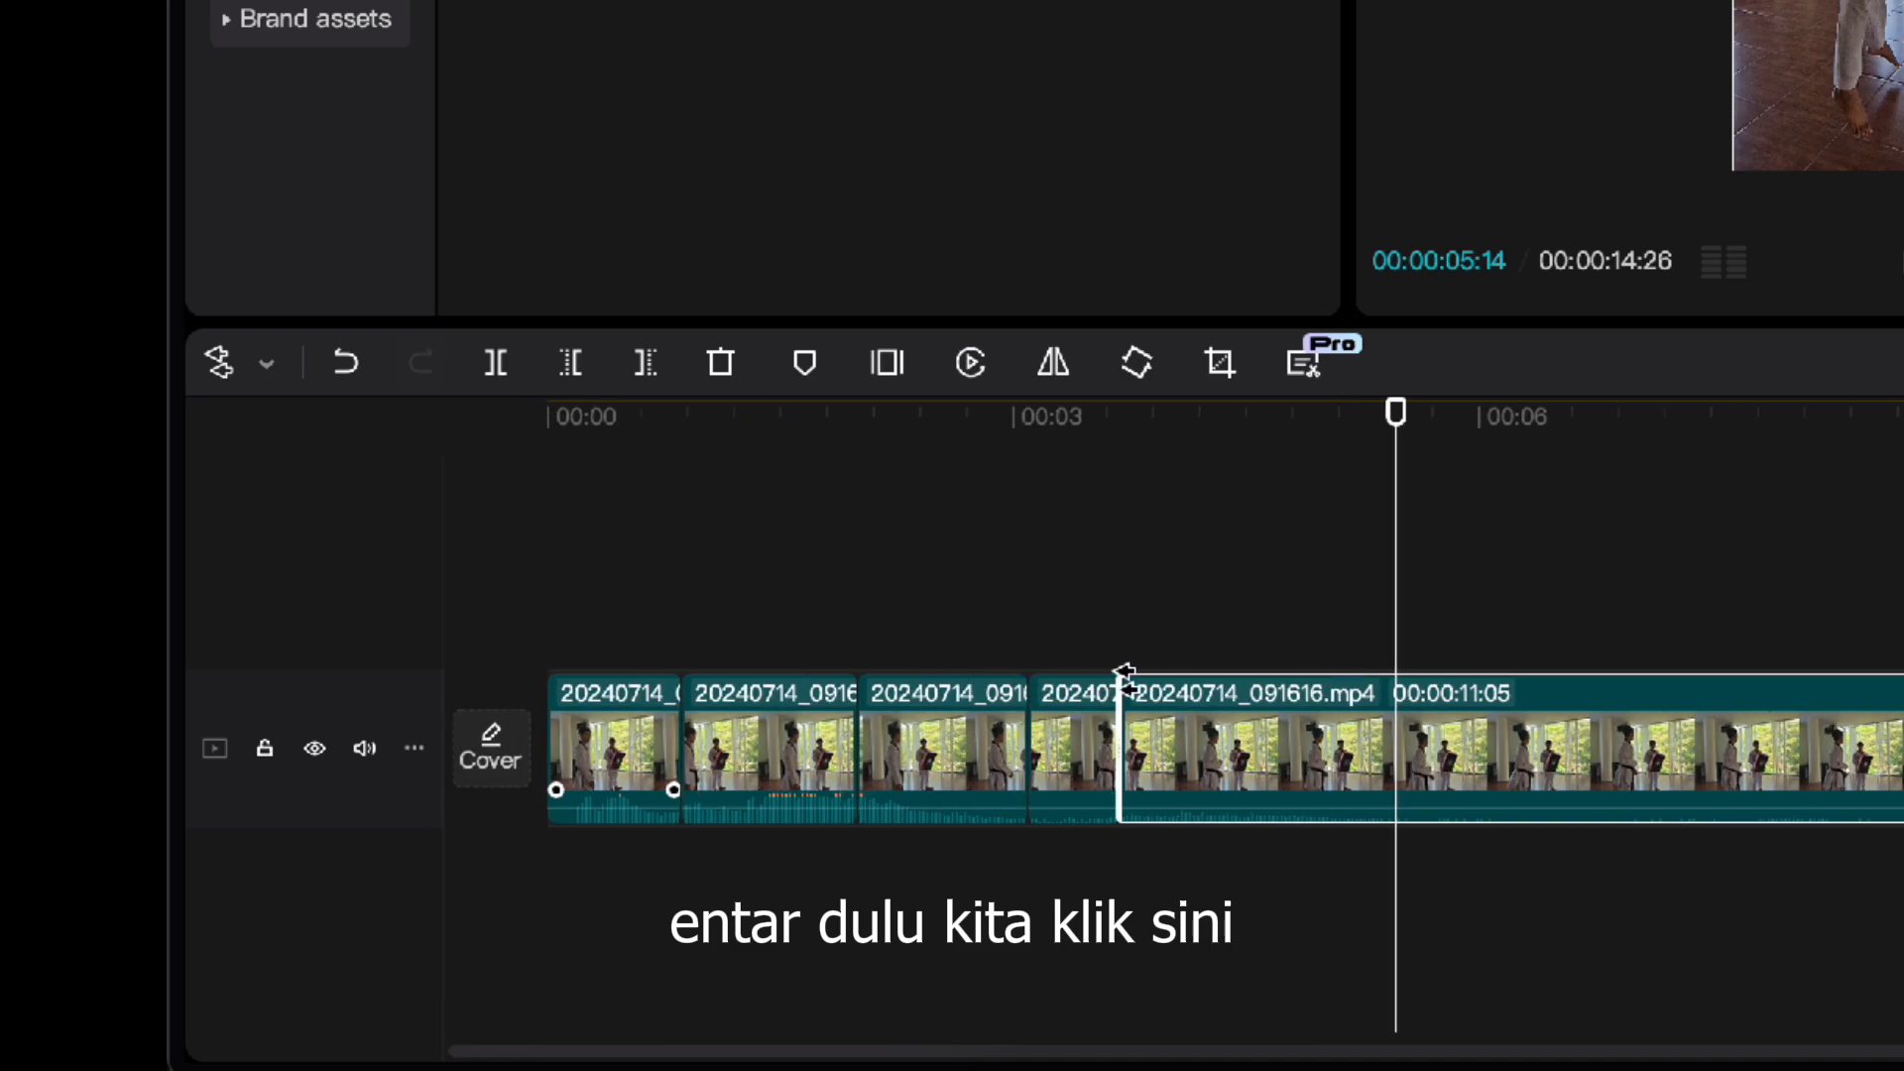
click(1096, 729)
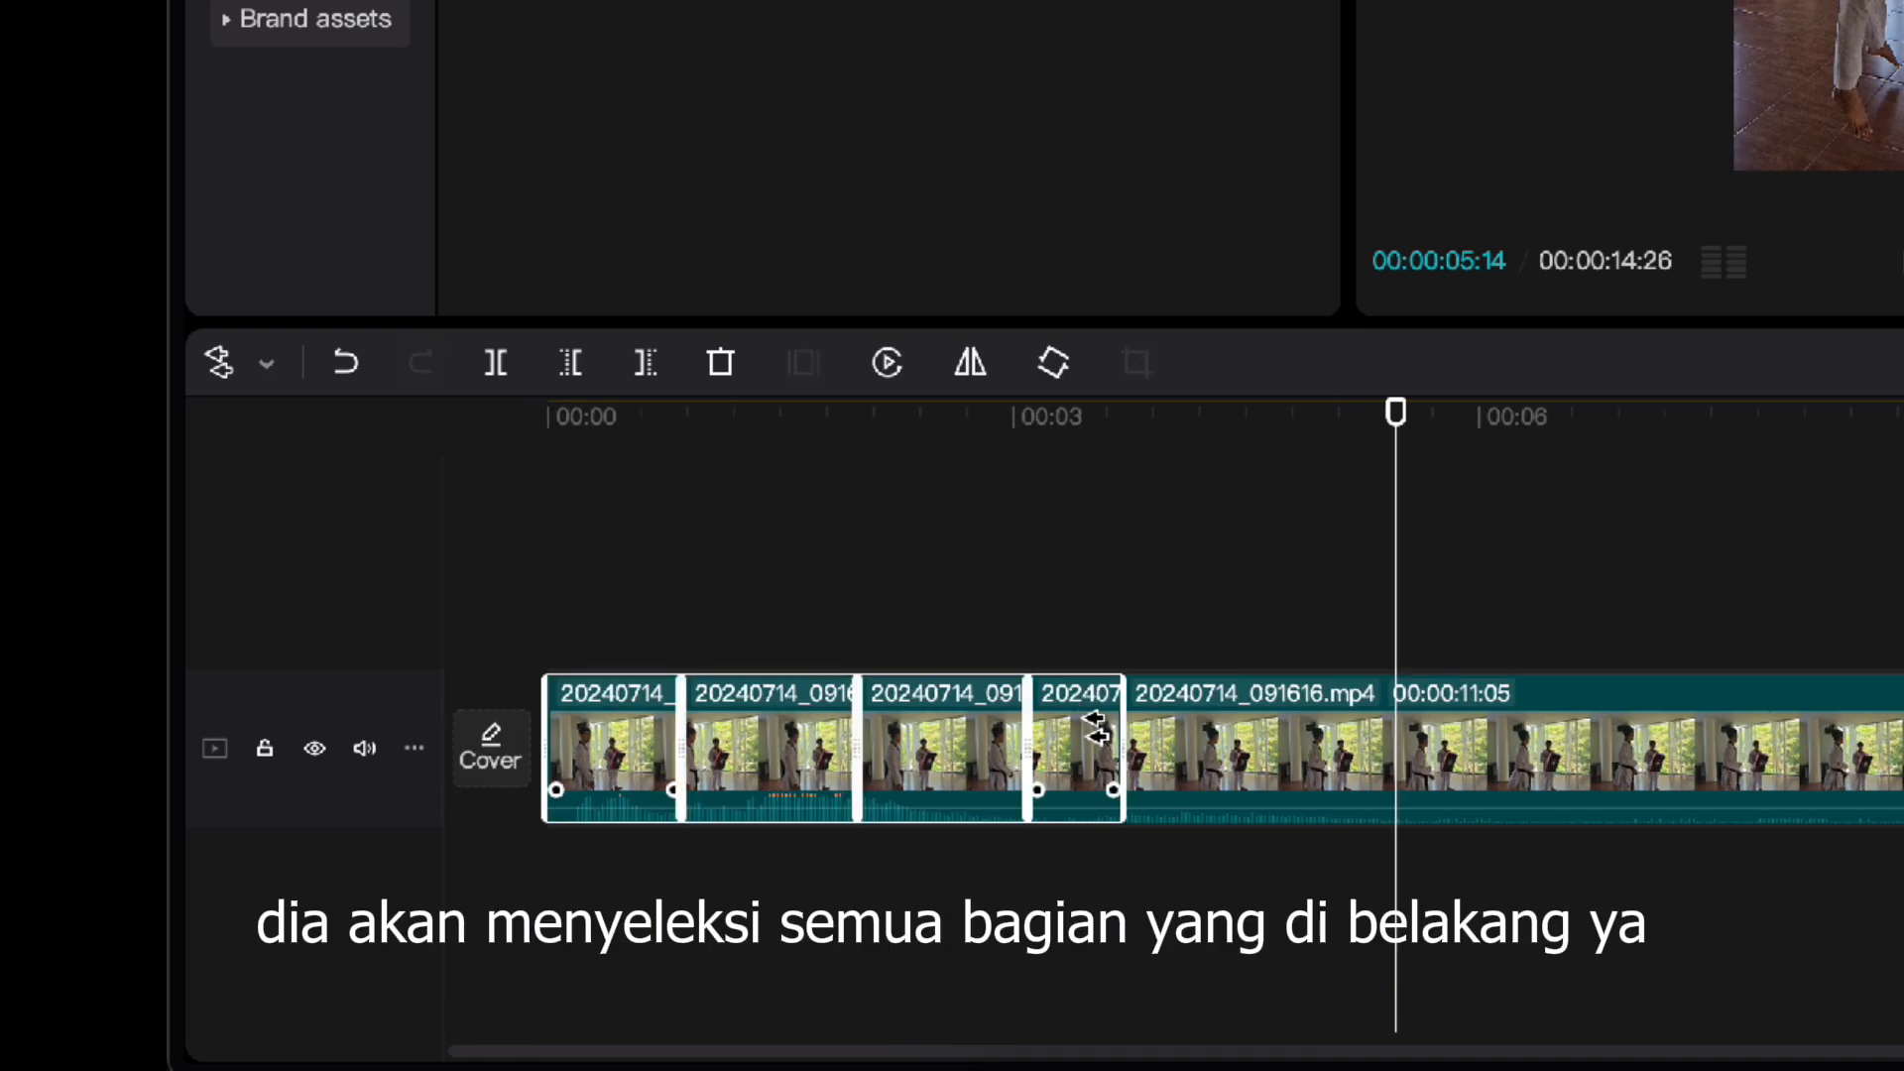
Step: Use Select rightward to select the second segment and all segments after it
click(256, 359)
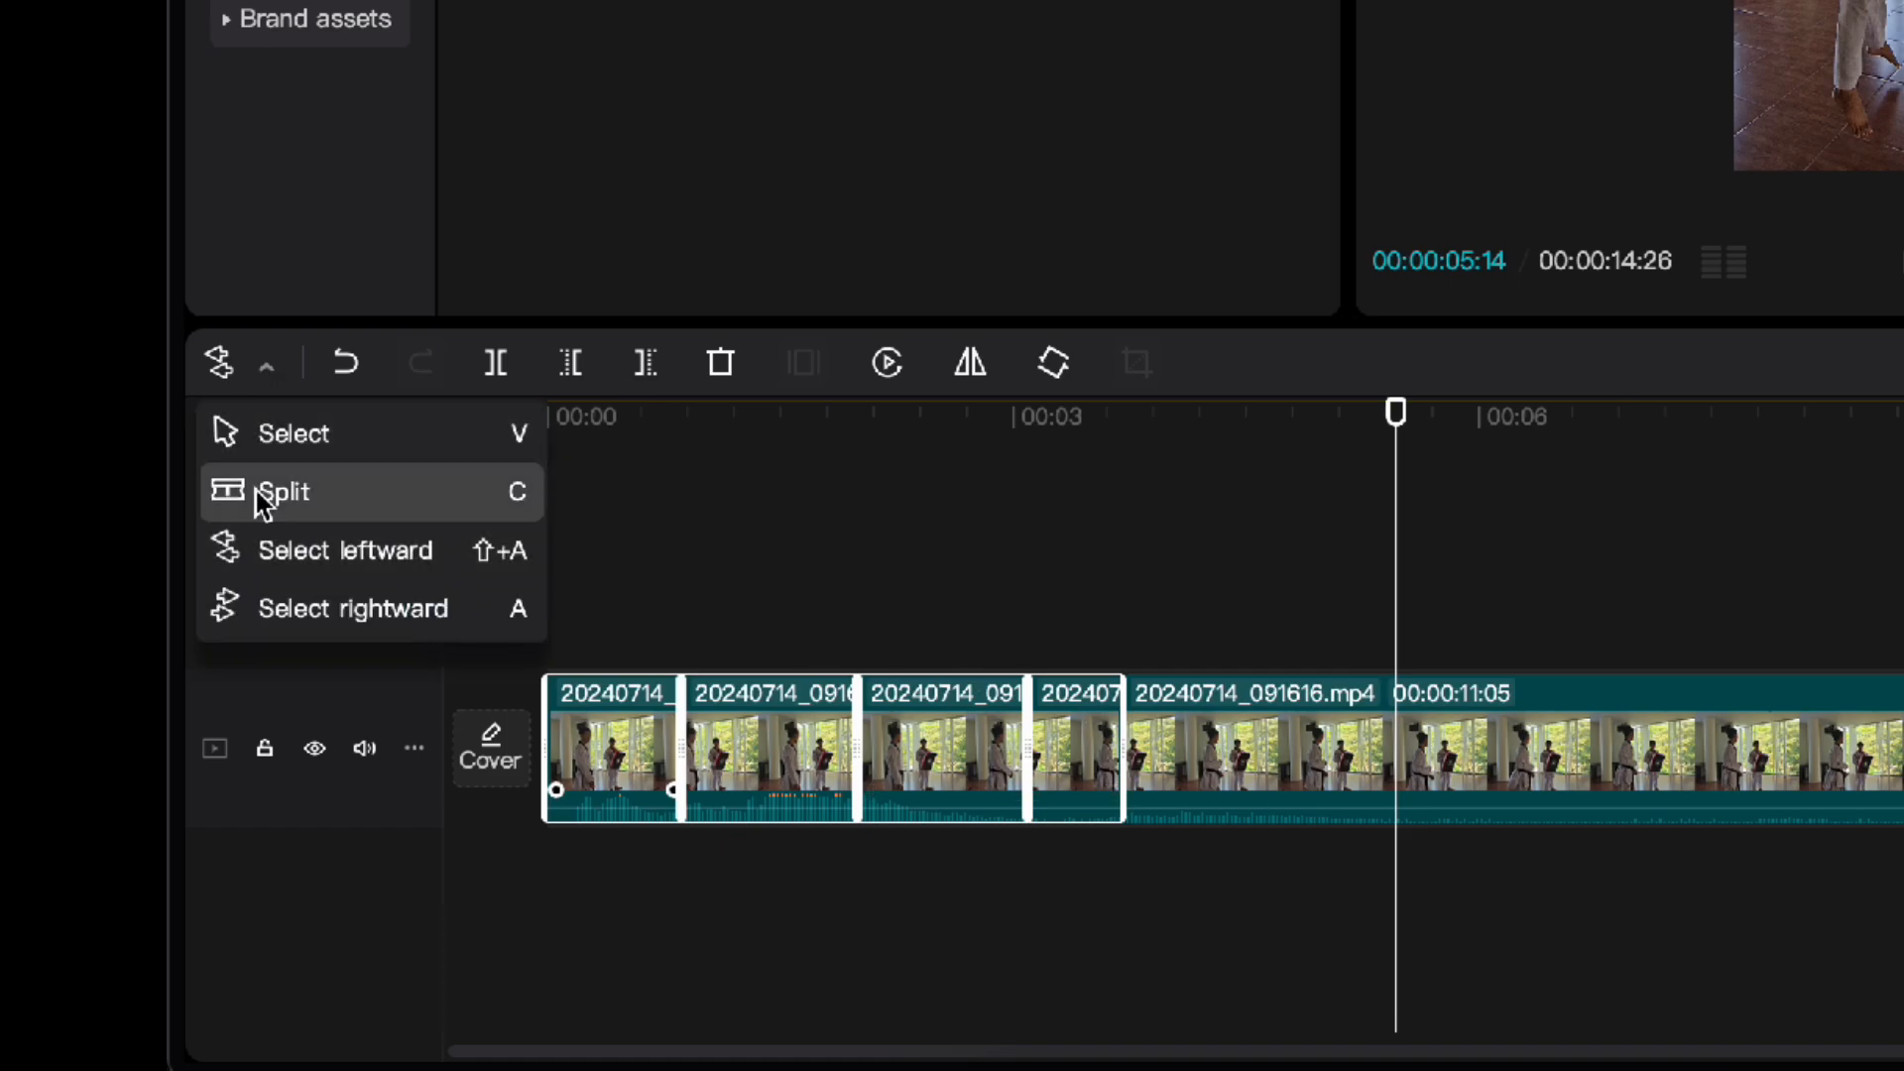
click(291, 611)
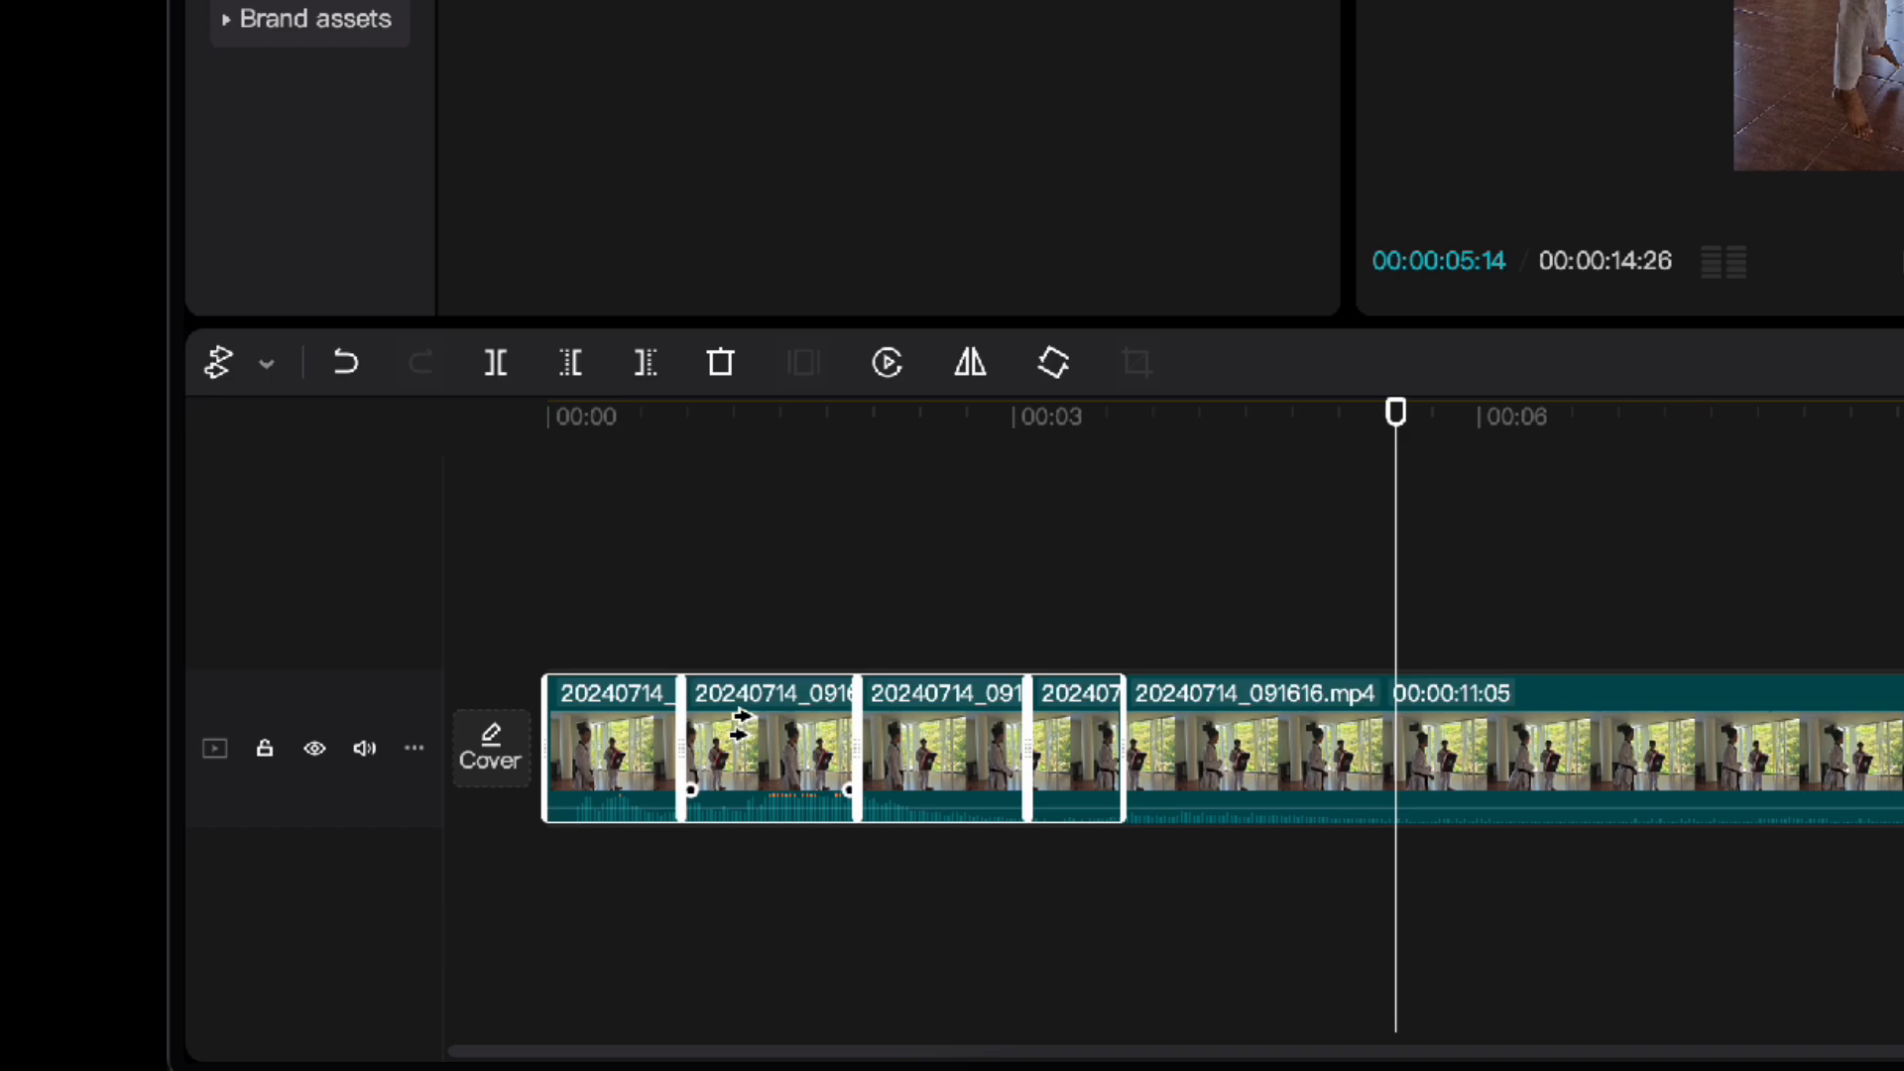
click(739, 724)
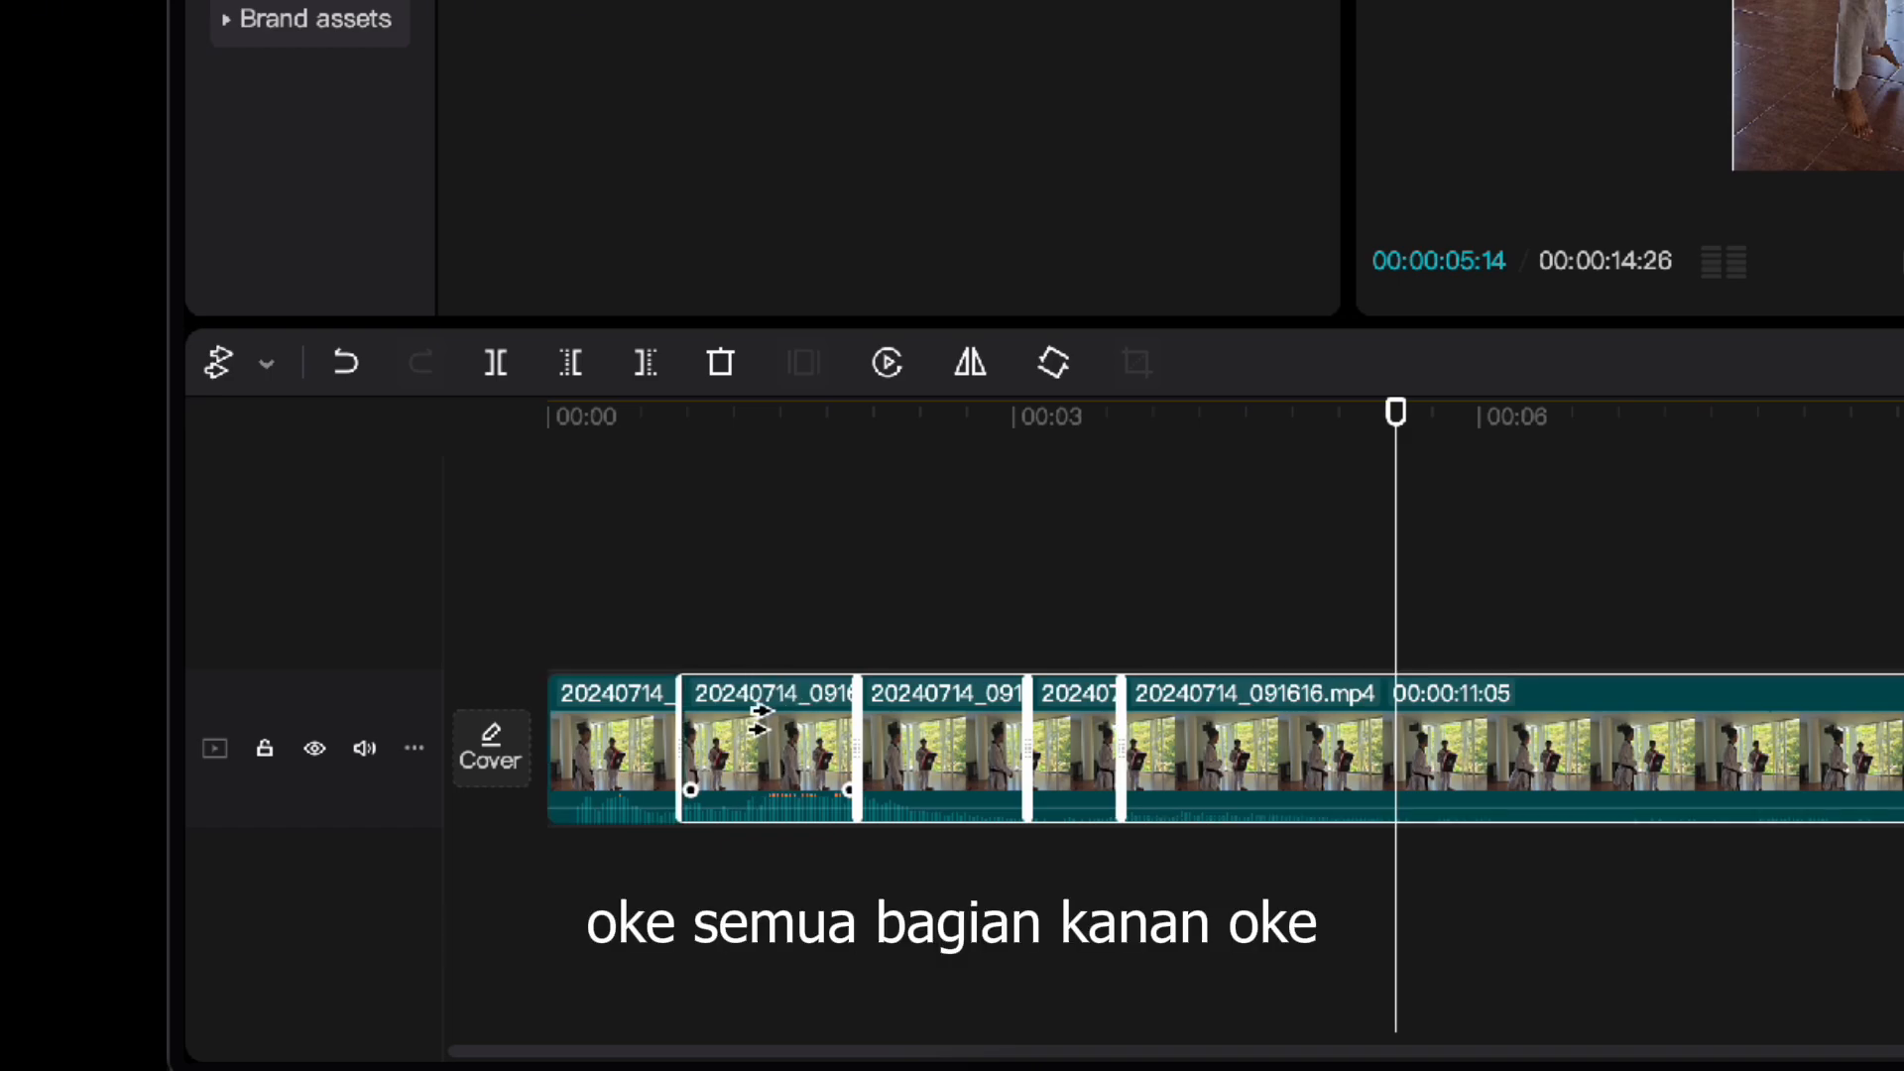
click(264, 367)
Step: Undo the last two splits and redo one of them
click(344, 364)
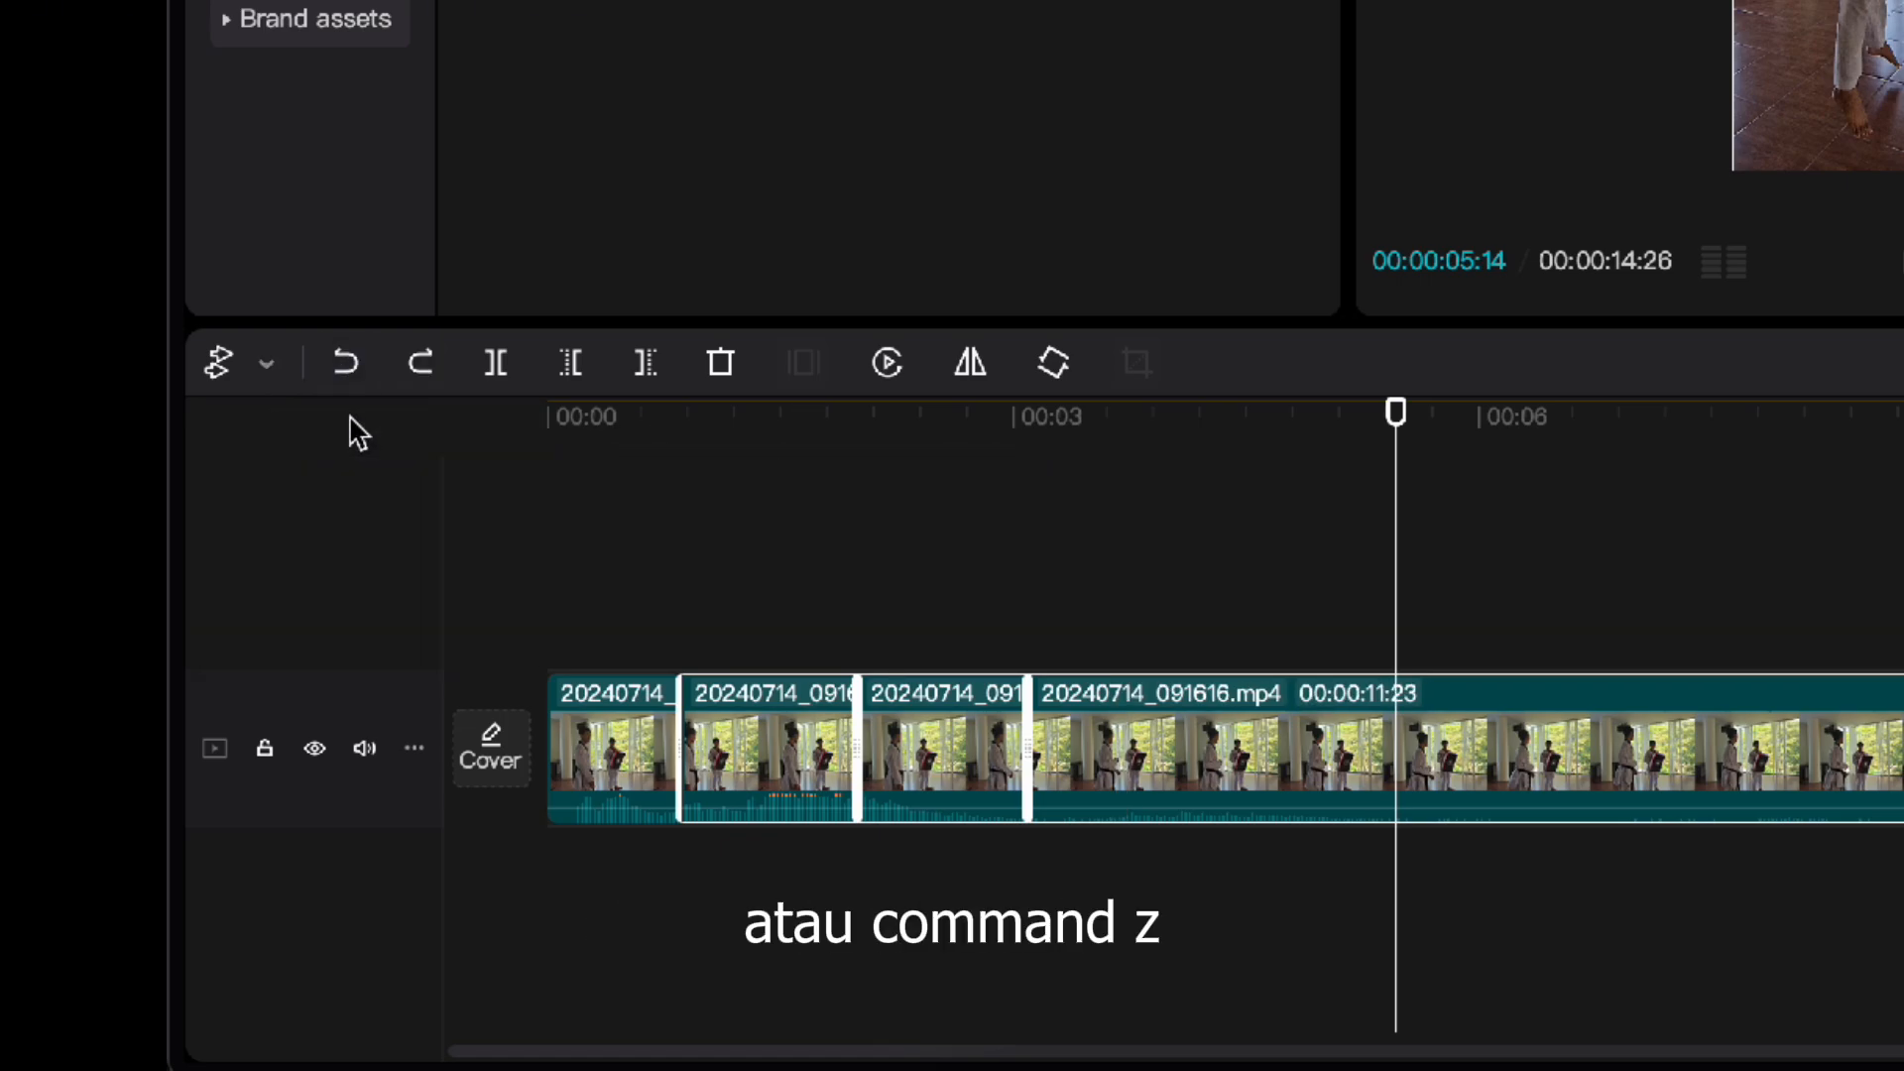
click(347, 367)
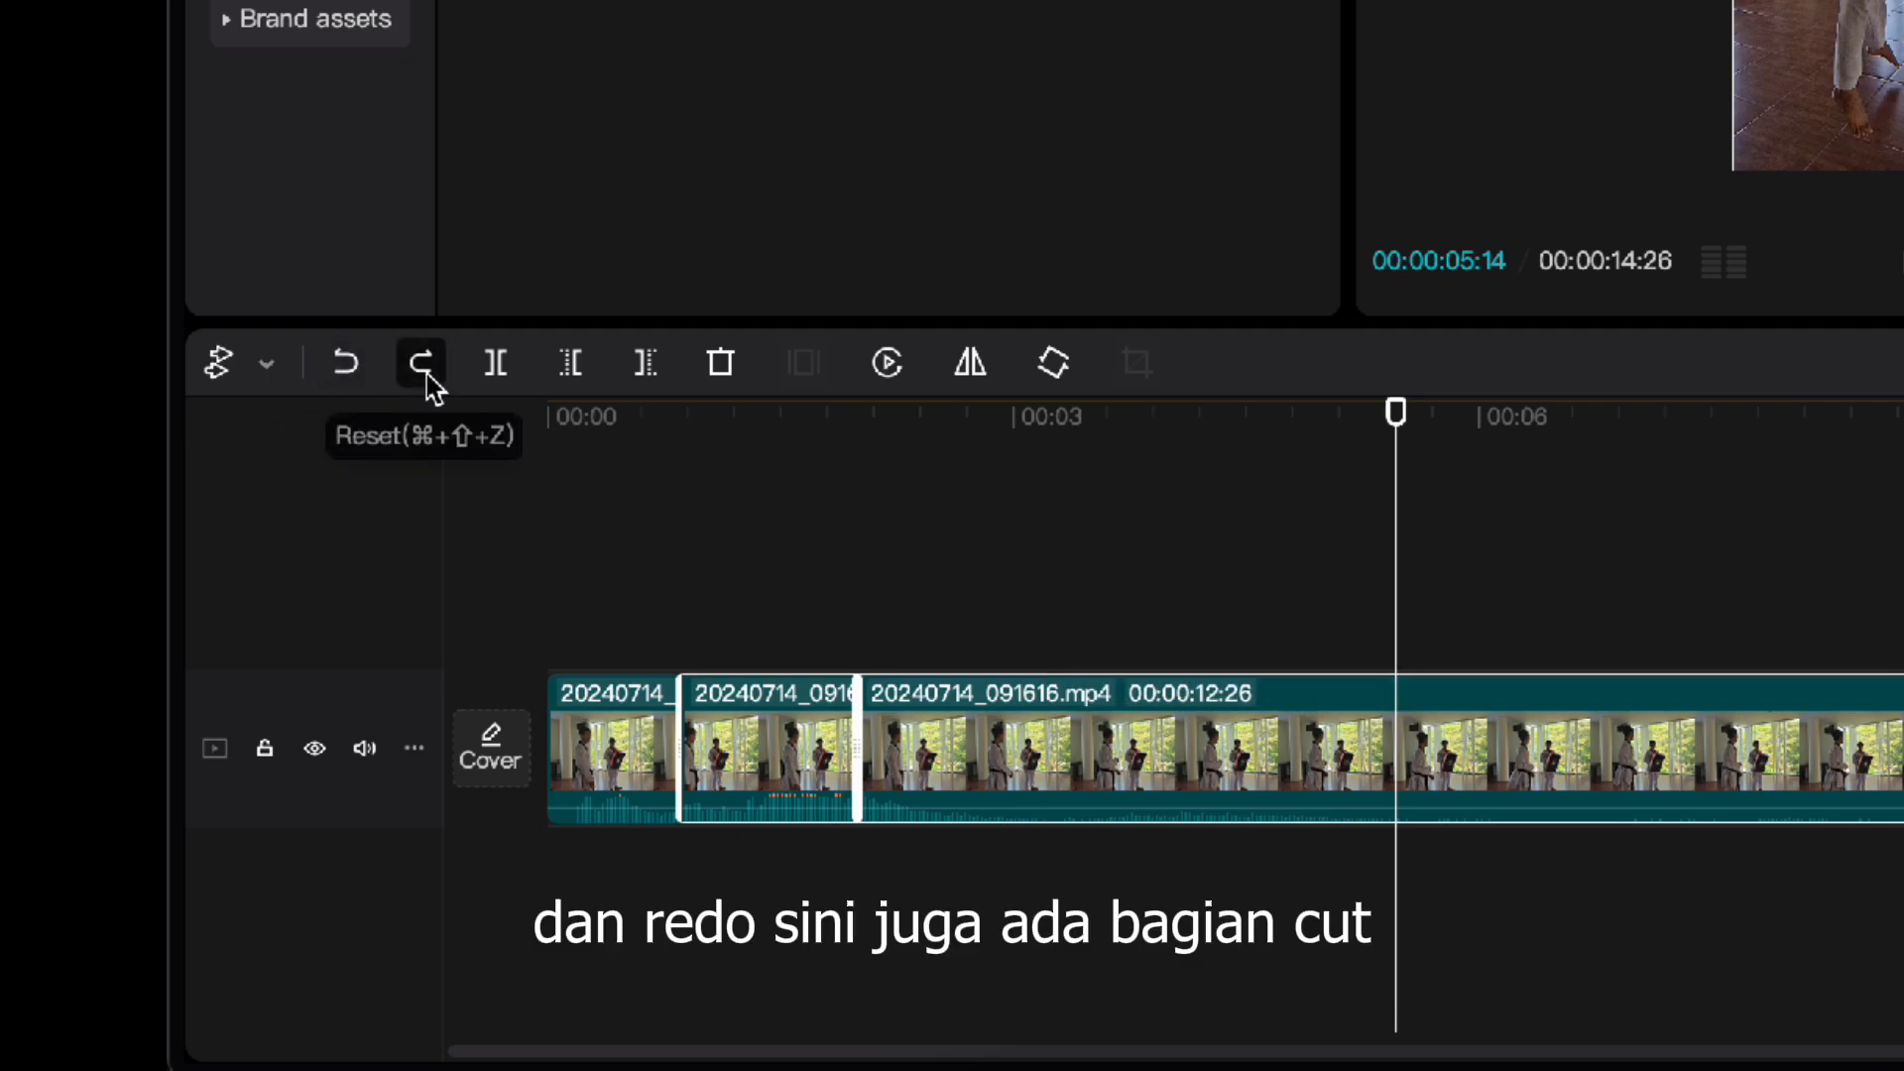
click(423, 369)
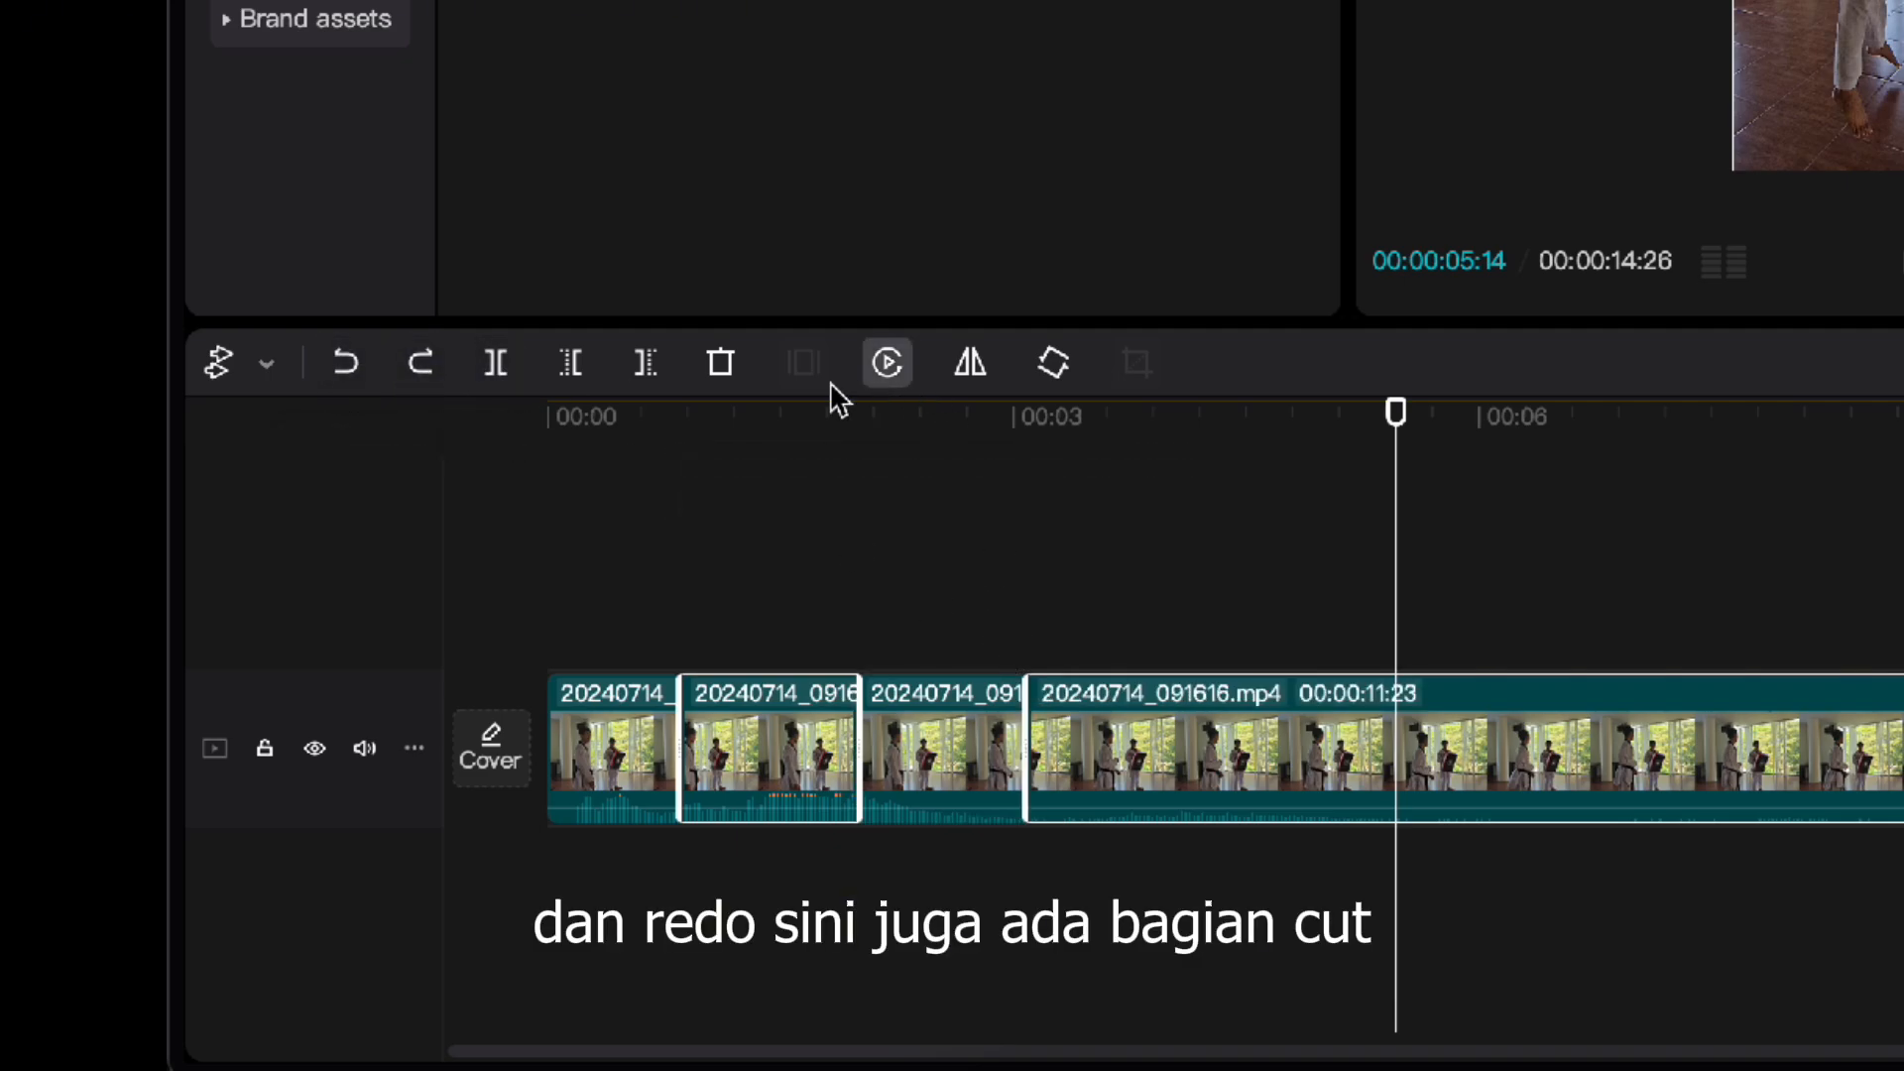
Step: Split the last segment at 00:00:05:14 and delete the part of the fourth segment left of 00:00:04:04
click(499, 373)
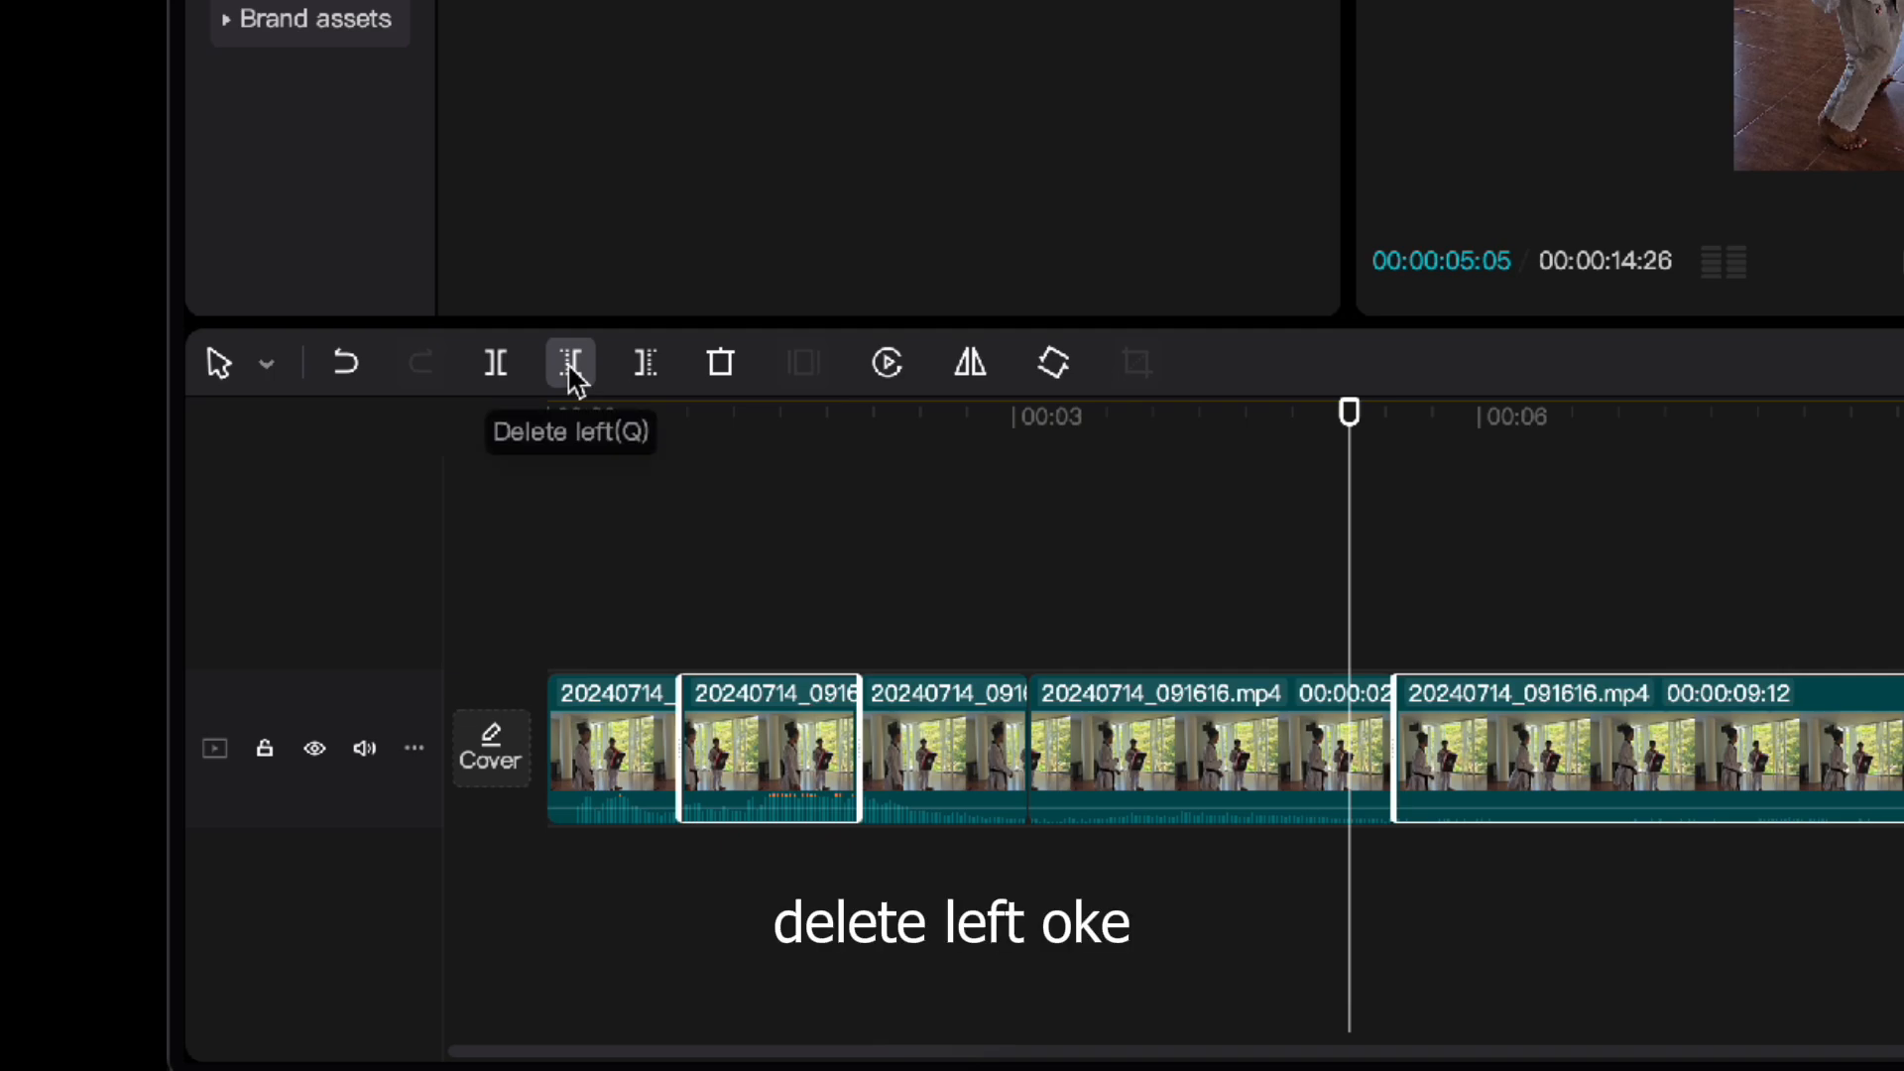
drag(1352, 437, 1191, 454)
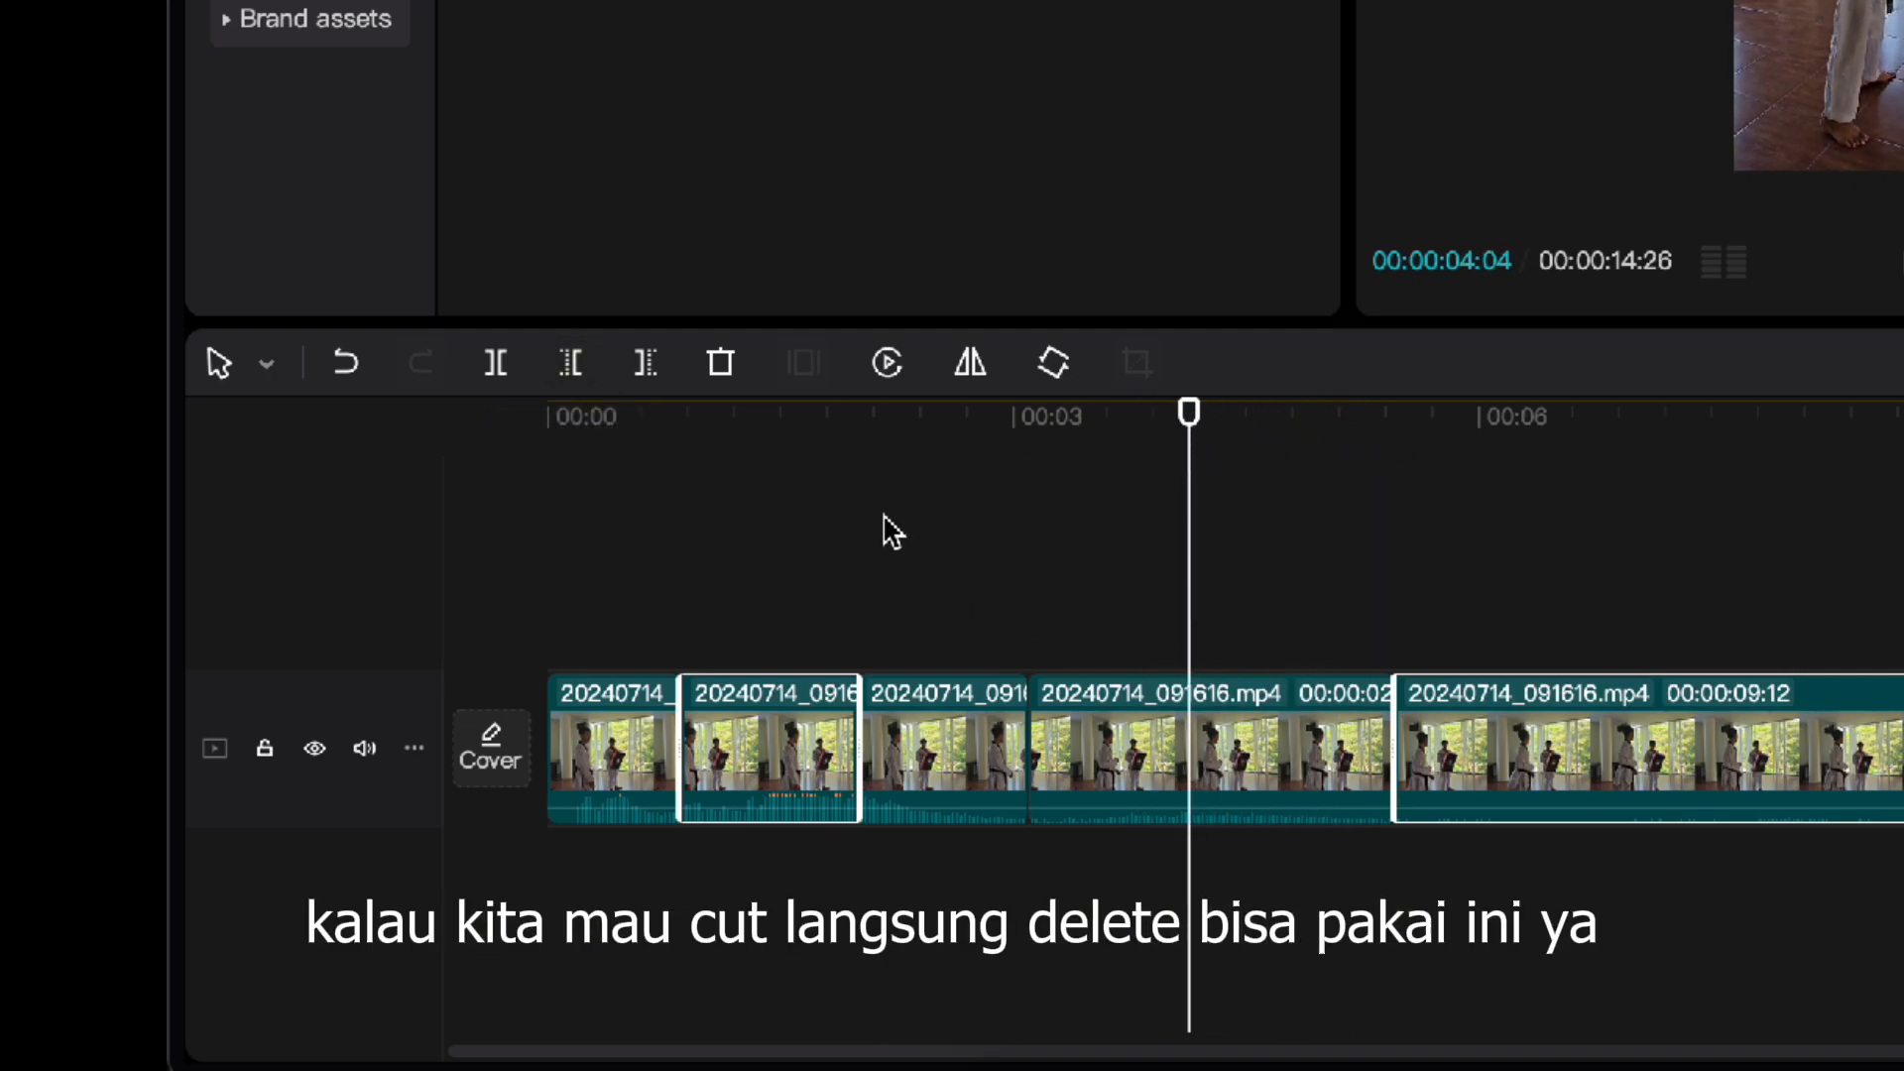
click(573, 363)
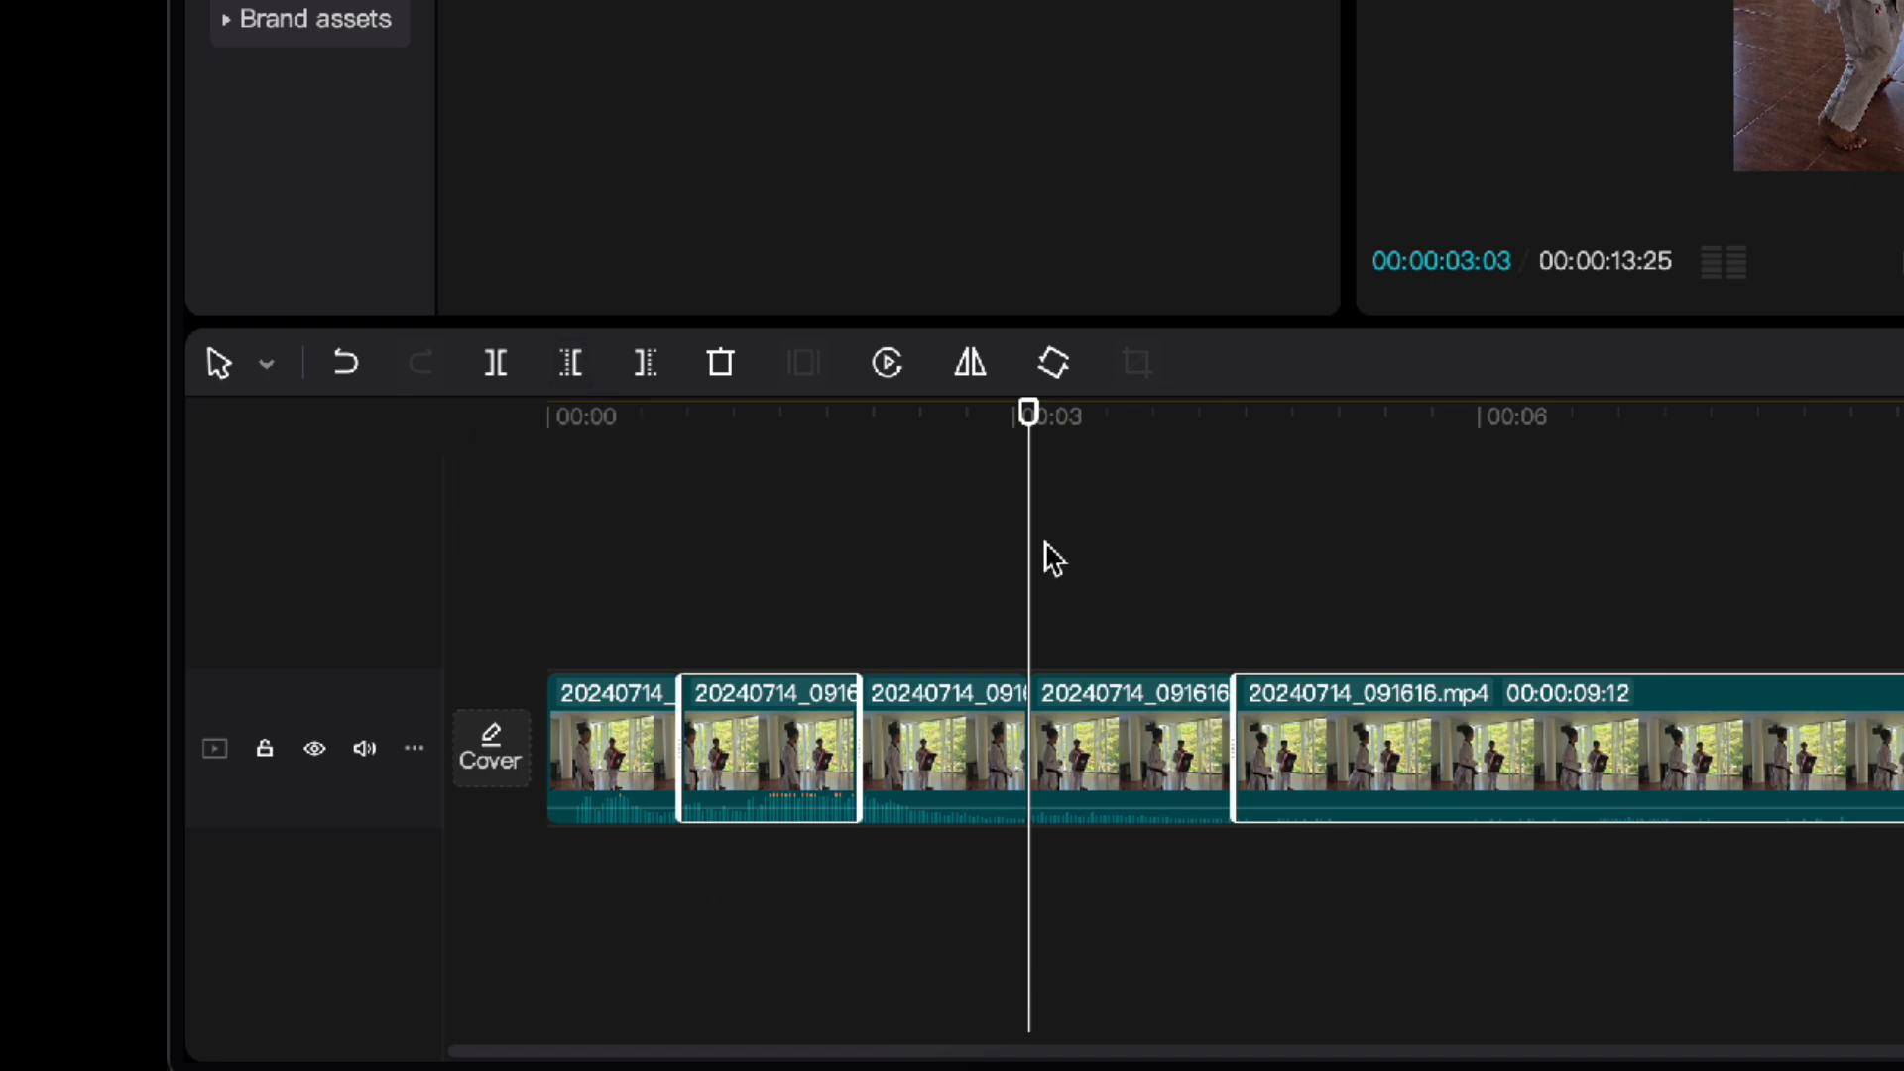
Step: Delete the part of the fourth segment right of 00:00:03:25 and select the third segment
drag(1036, 556, 1143, 583)
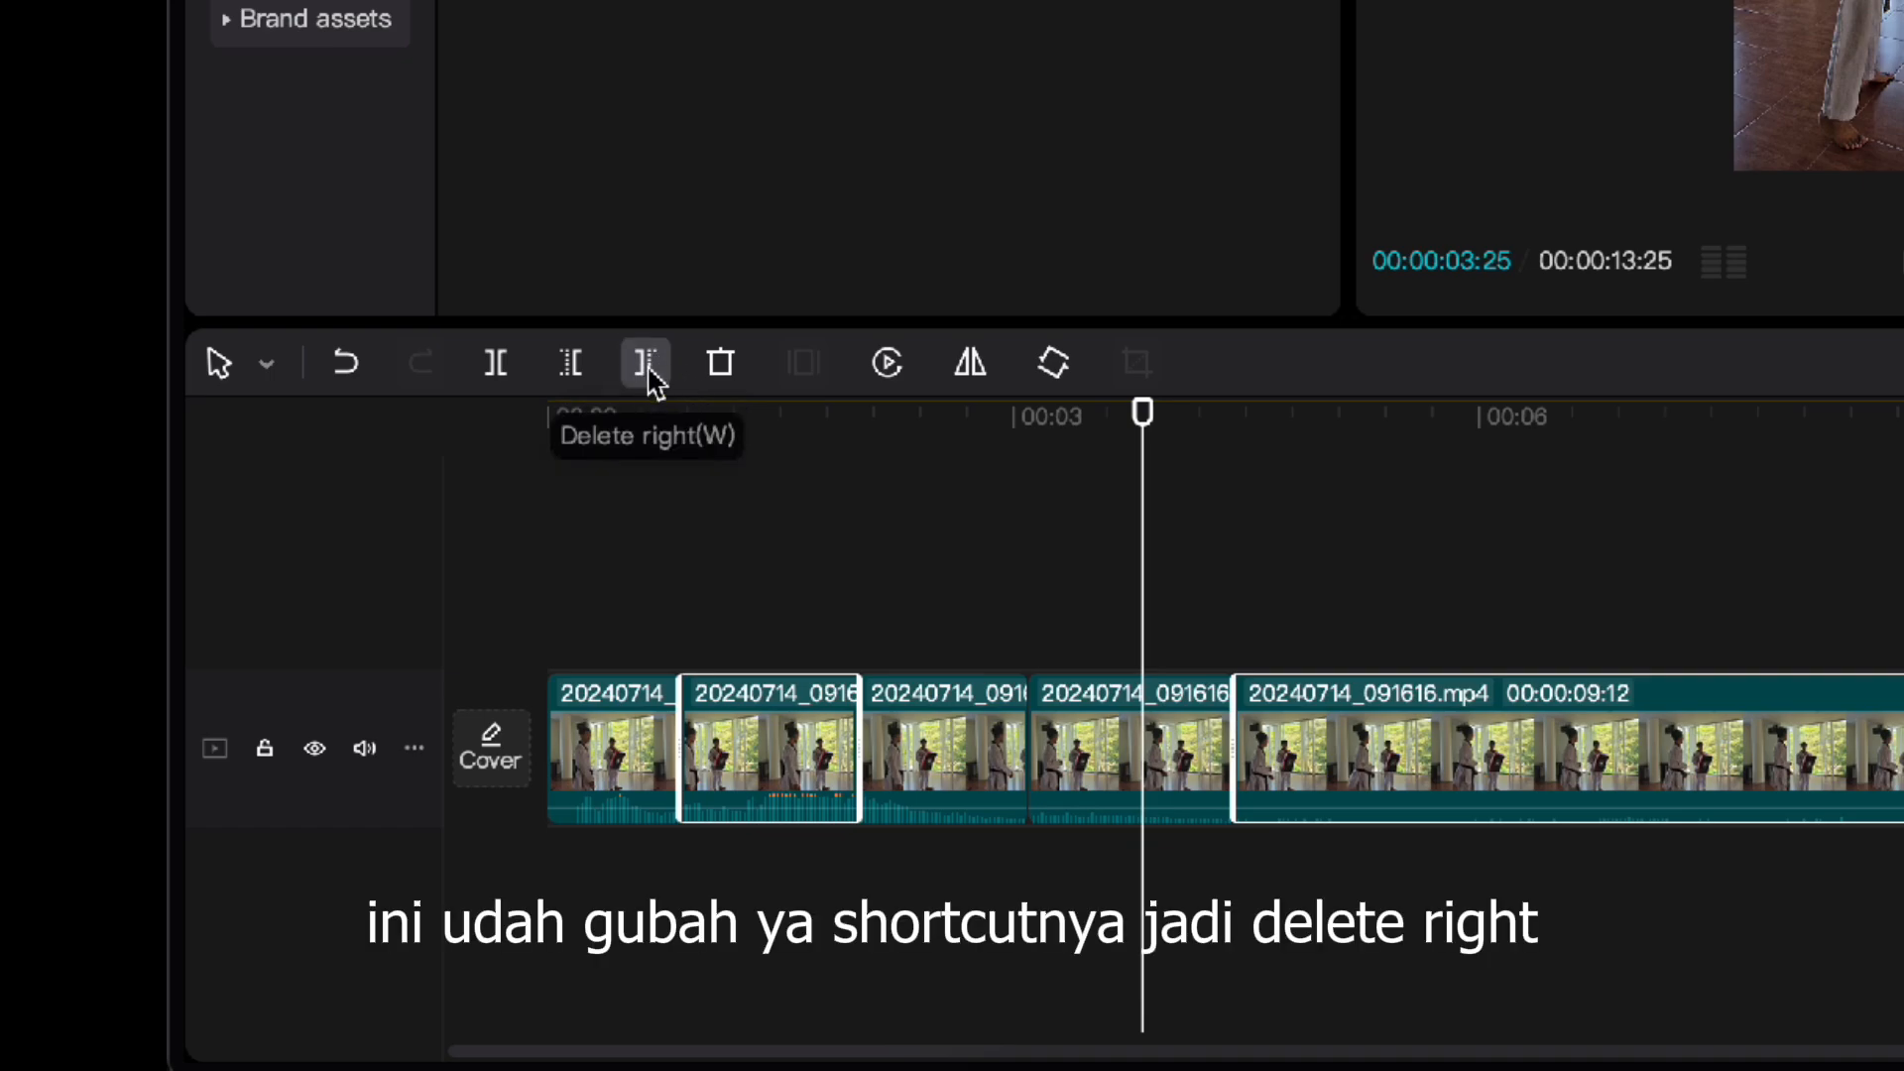
click(647, 365)
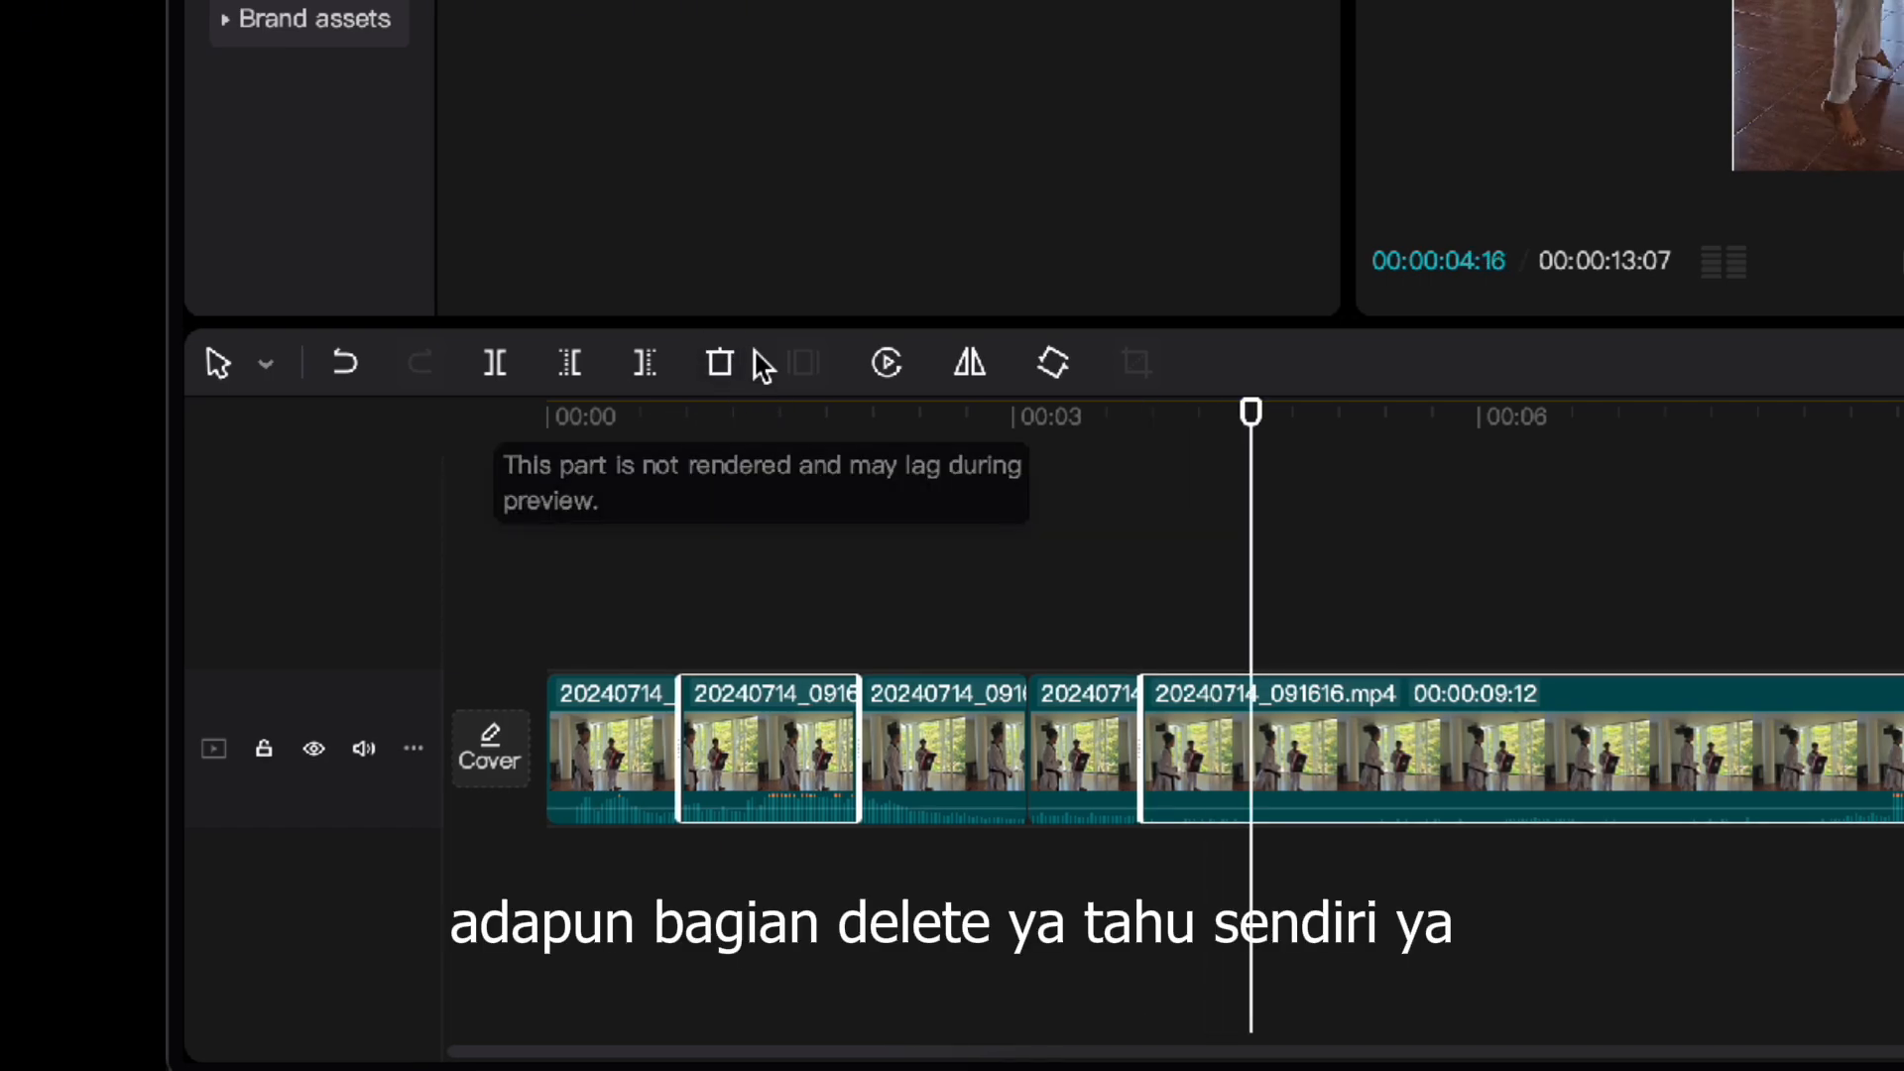
click(912, 739)
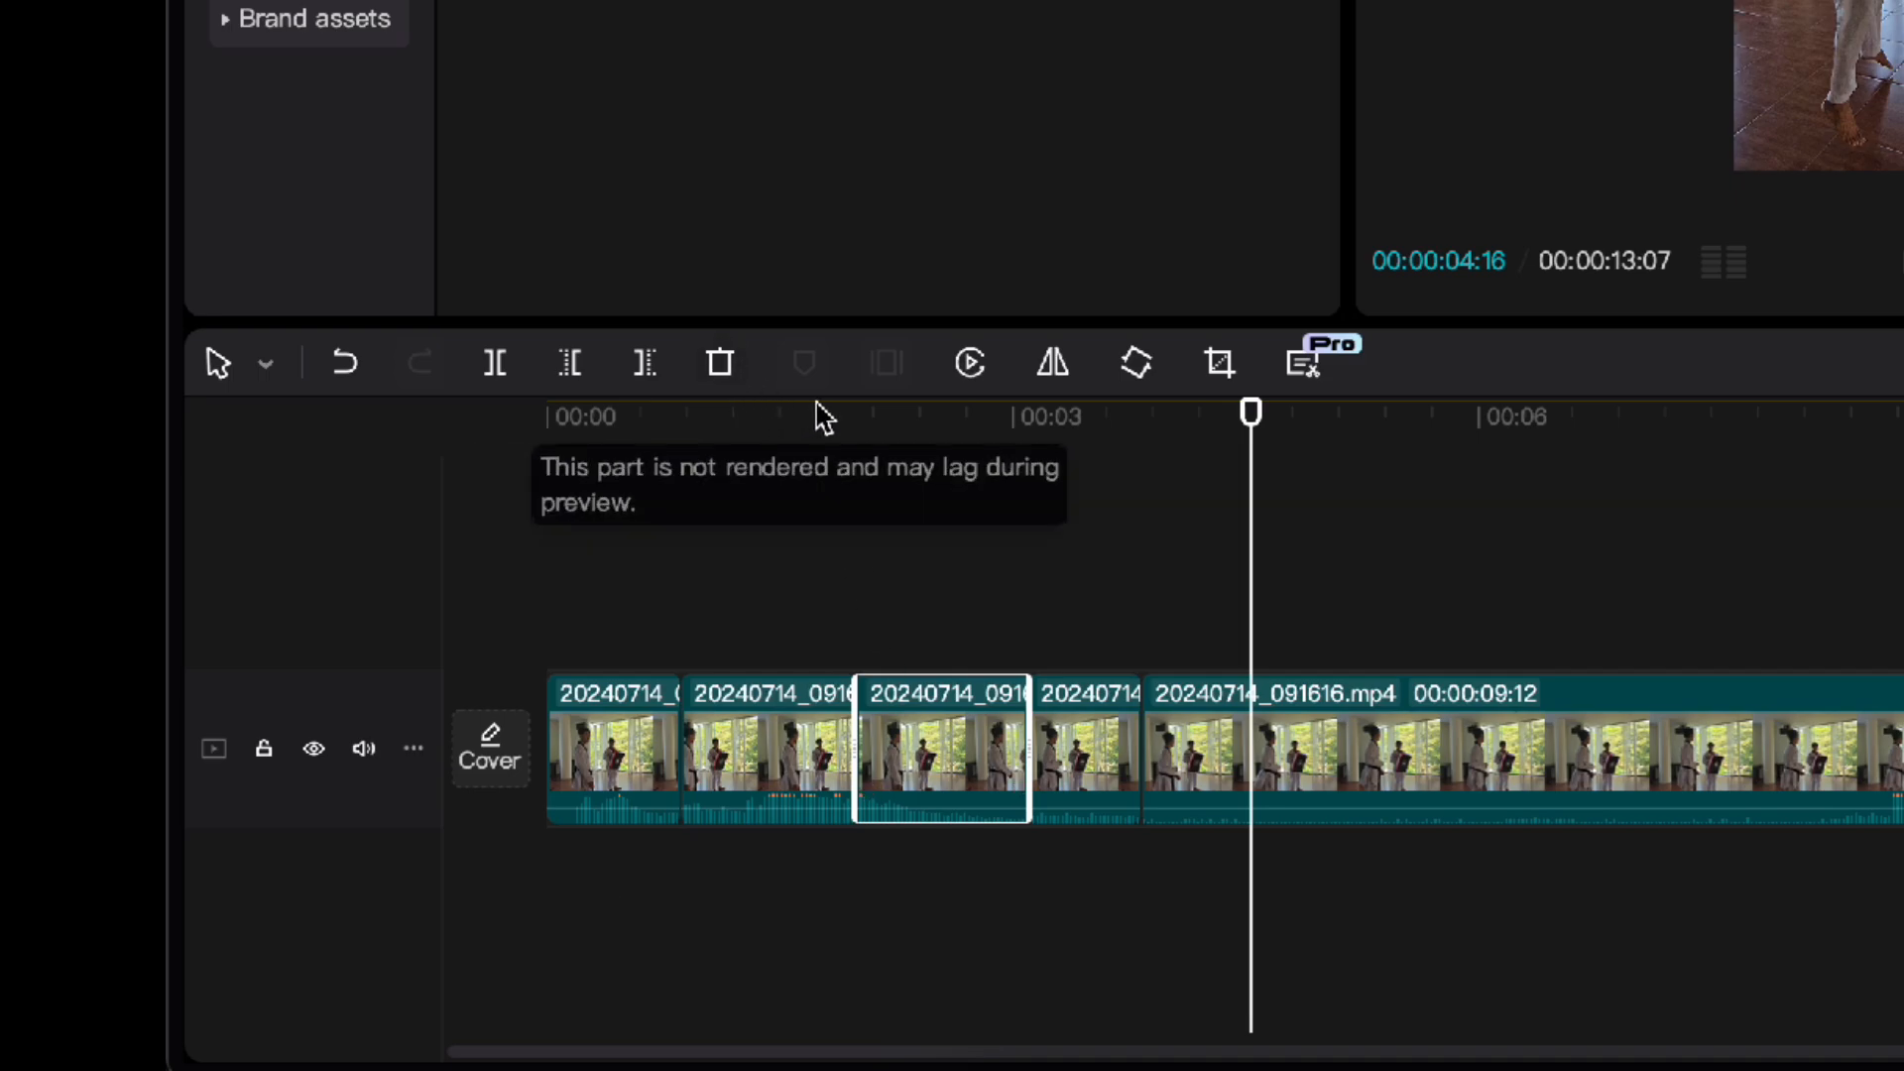
Step: Add a timeline marker at 00:00:04:09 with no clip selected, and move the playhead on to 00:00:04:26
click(1216, 535)
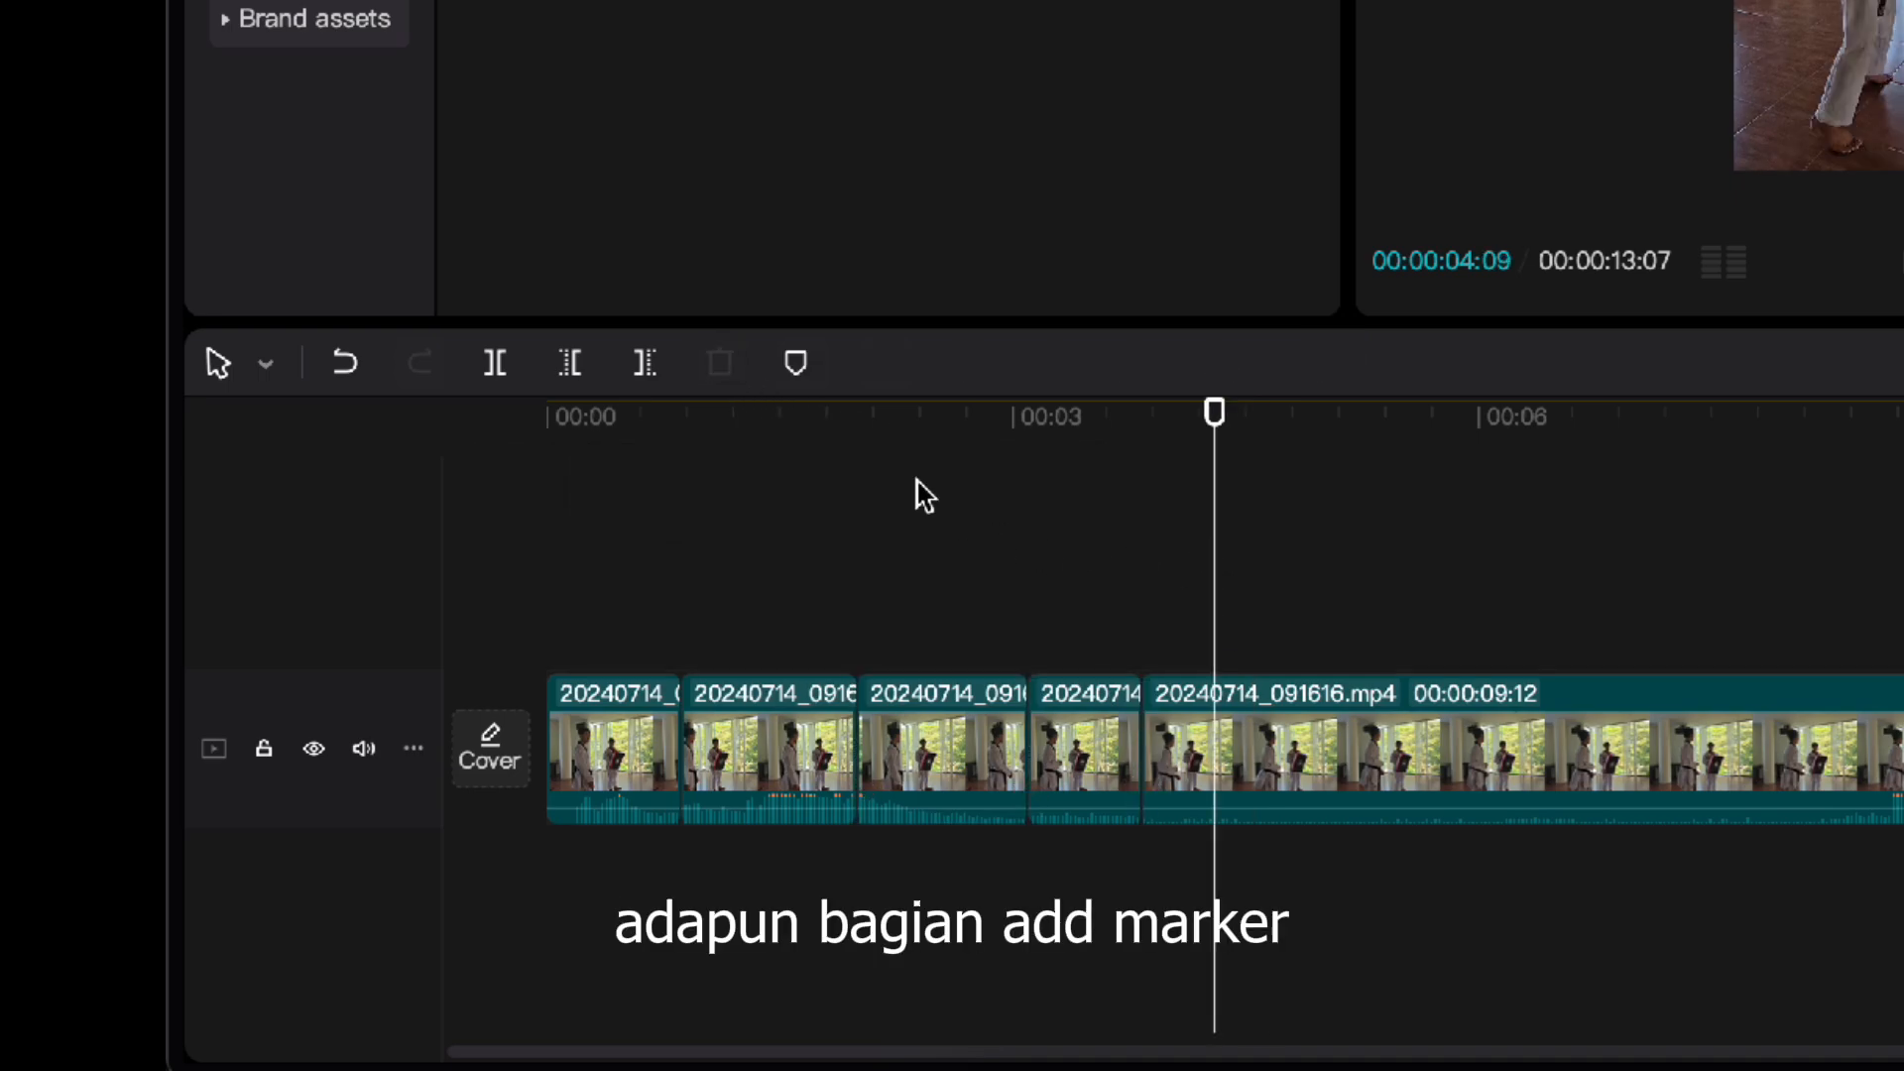
click(794, 367)
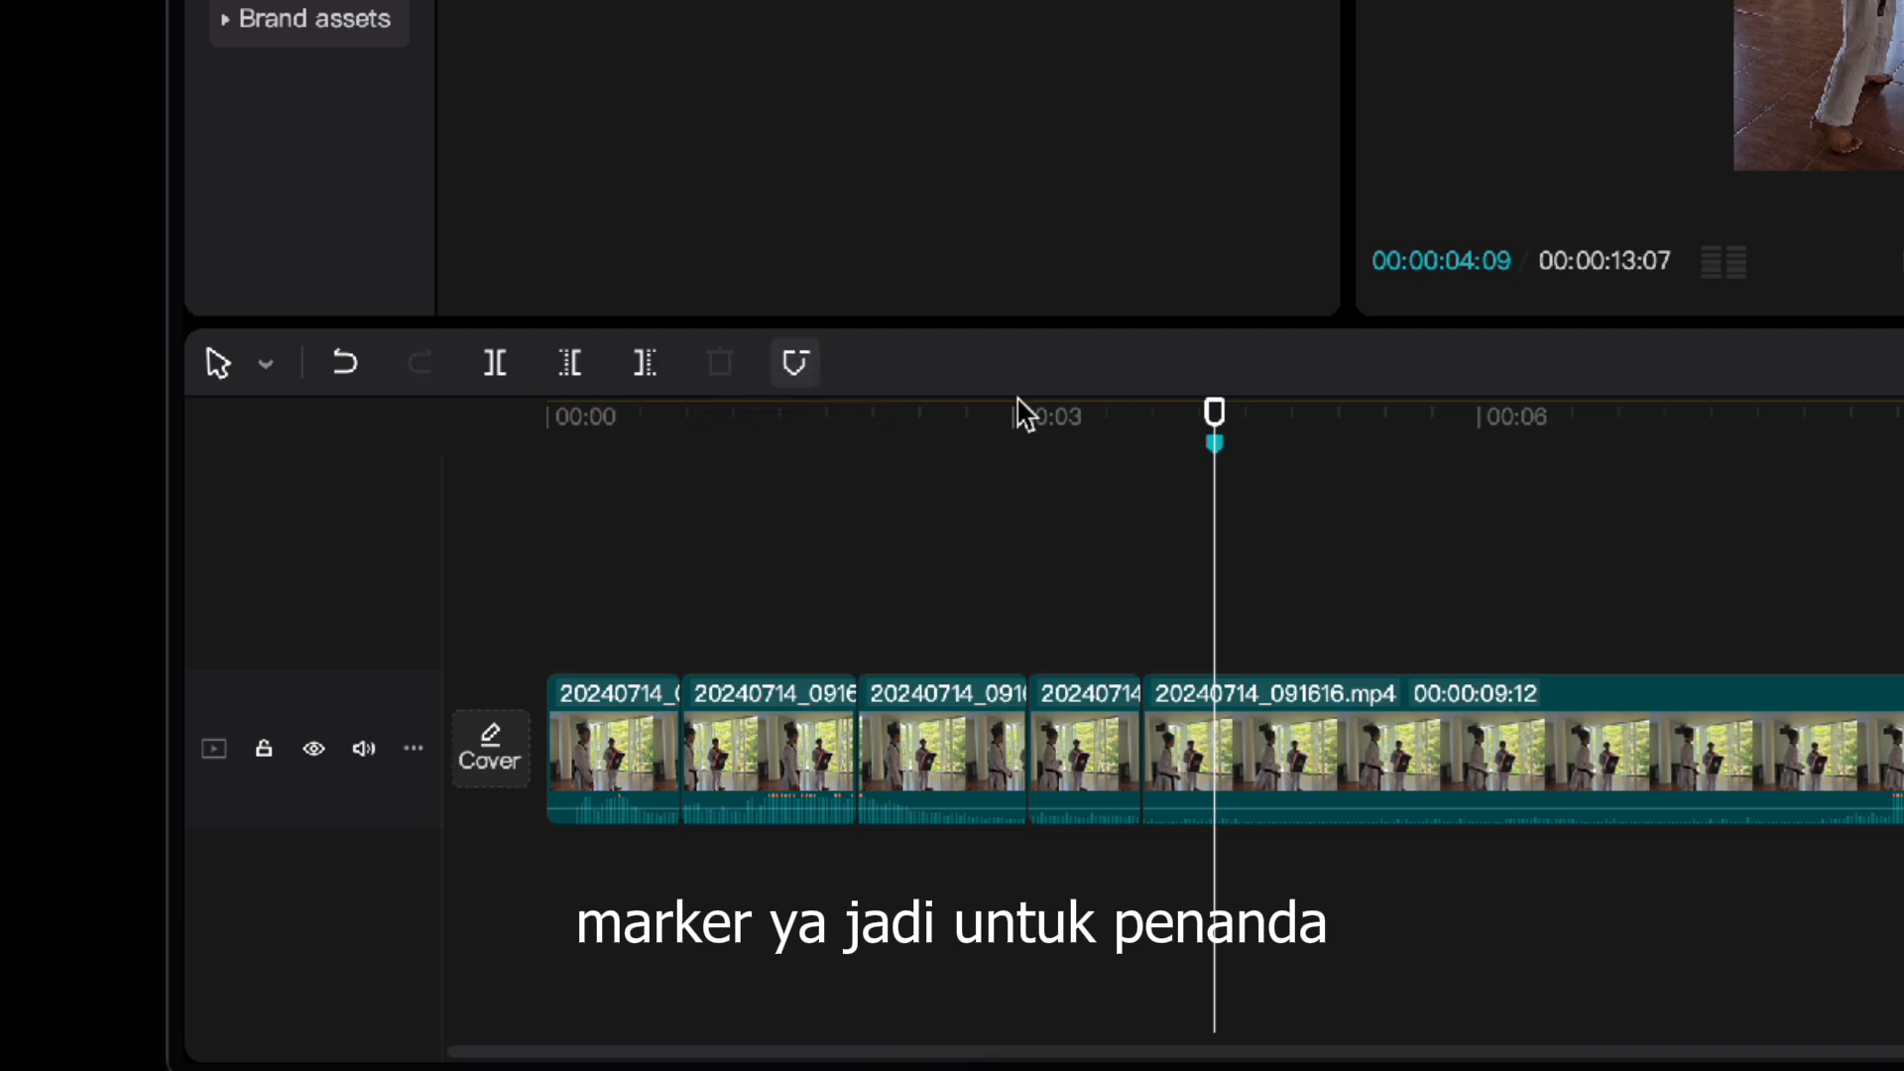
drag(1228, 454, 1346, 437)
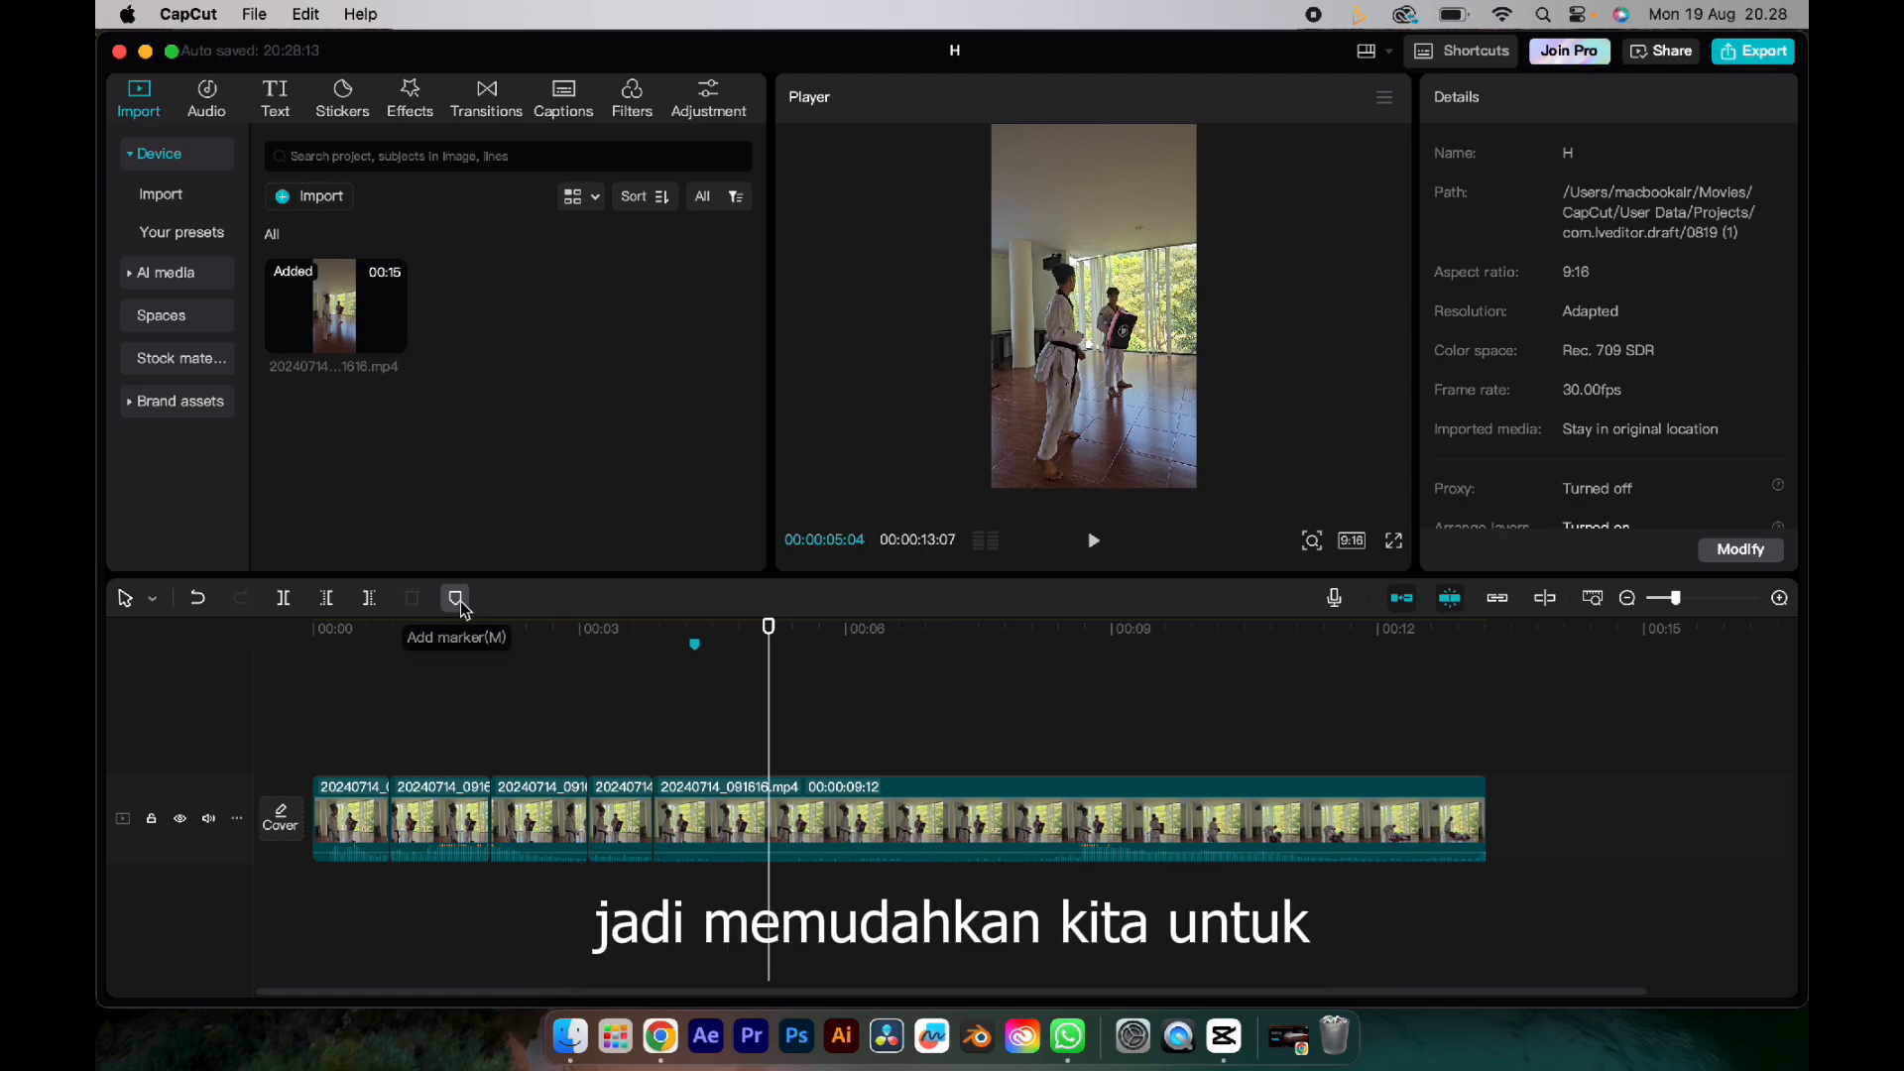
mouse_move(769, 627)
mouse_down()
mouse_move(686, 635)
mouse_move(745, 629)
mouse_up()
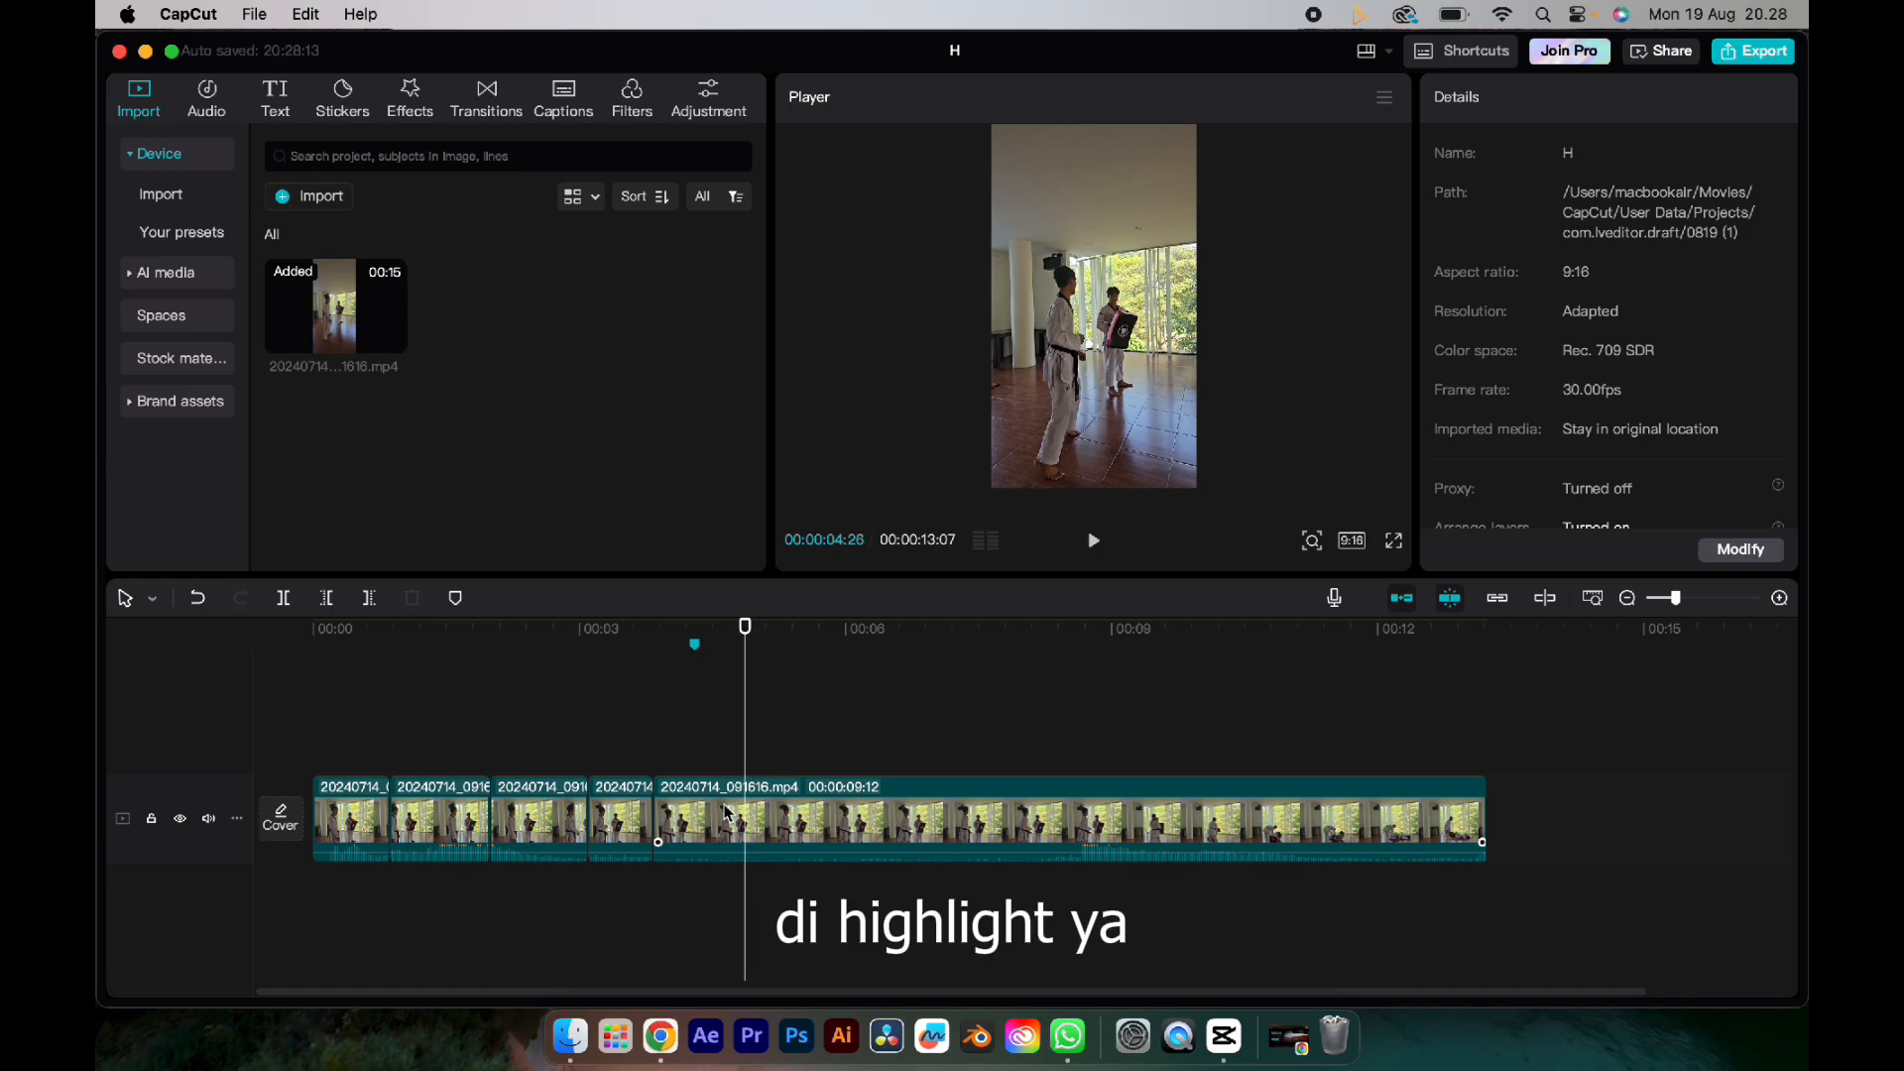
Step: Insert a freeze frame at 00:00:03:25, at the start of the last segment, and play through it to 00:00:06:09
click(727, 811)
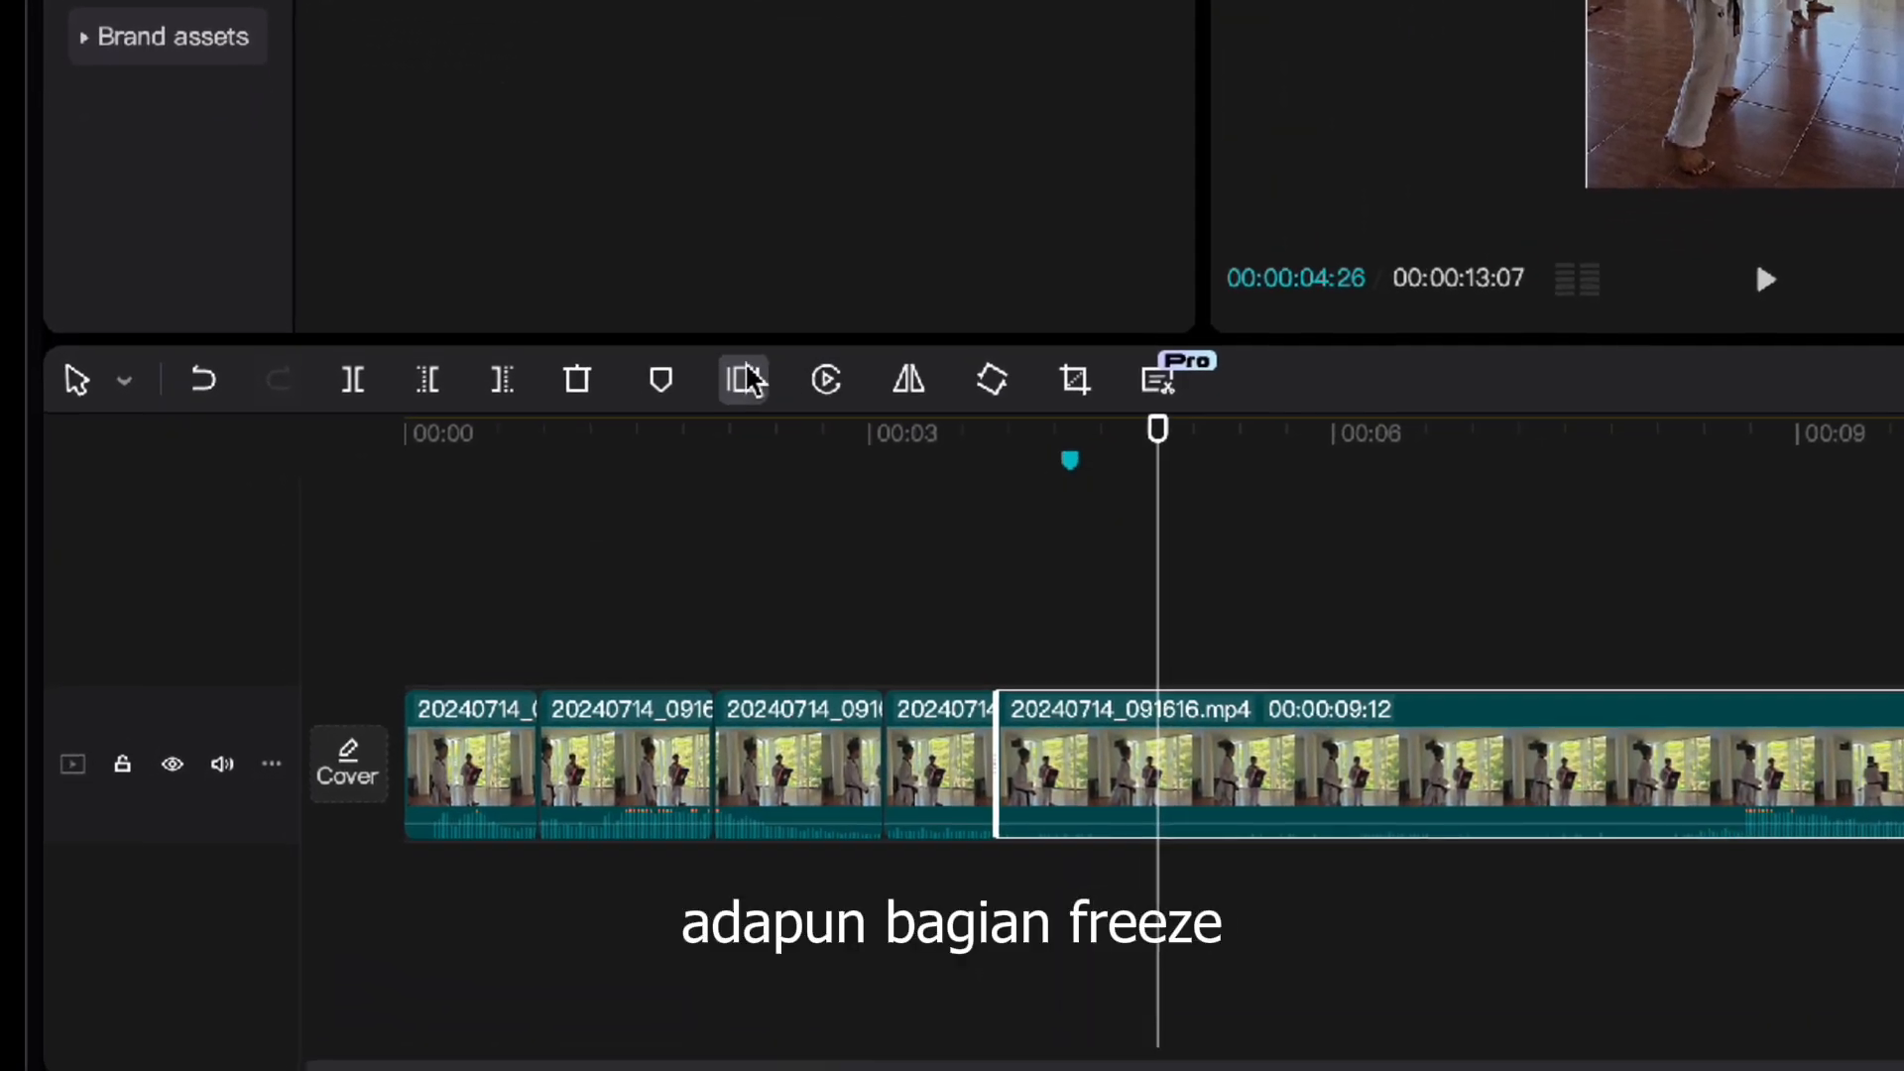
drag(1118, 436, 999, 482)
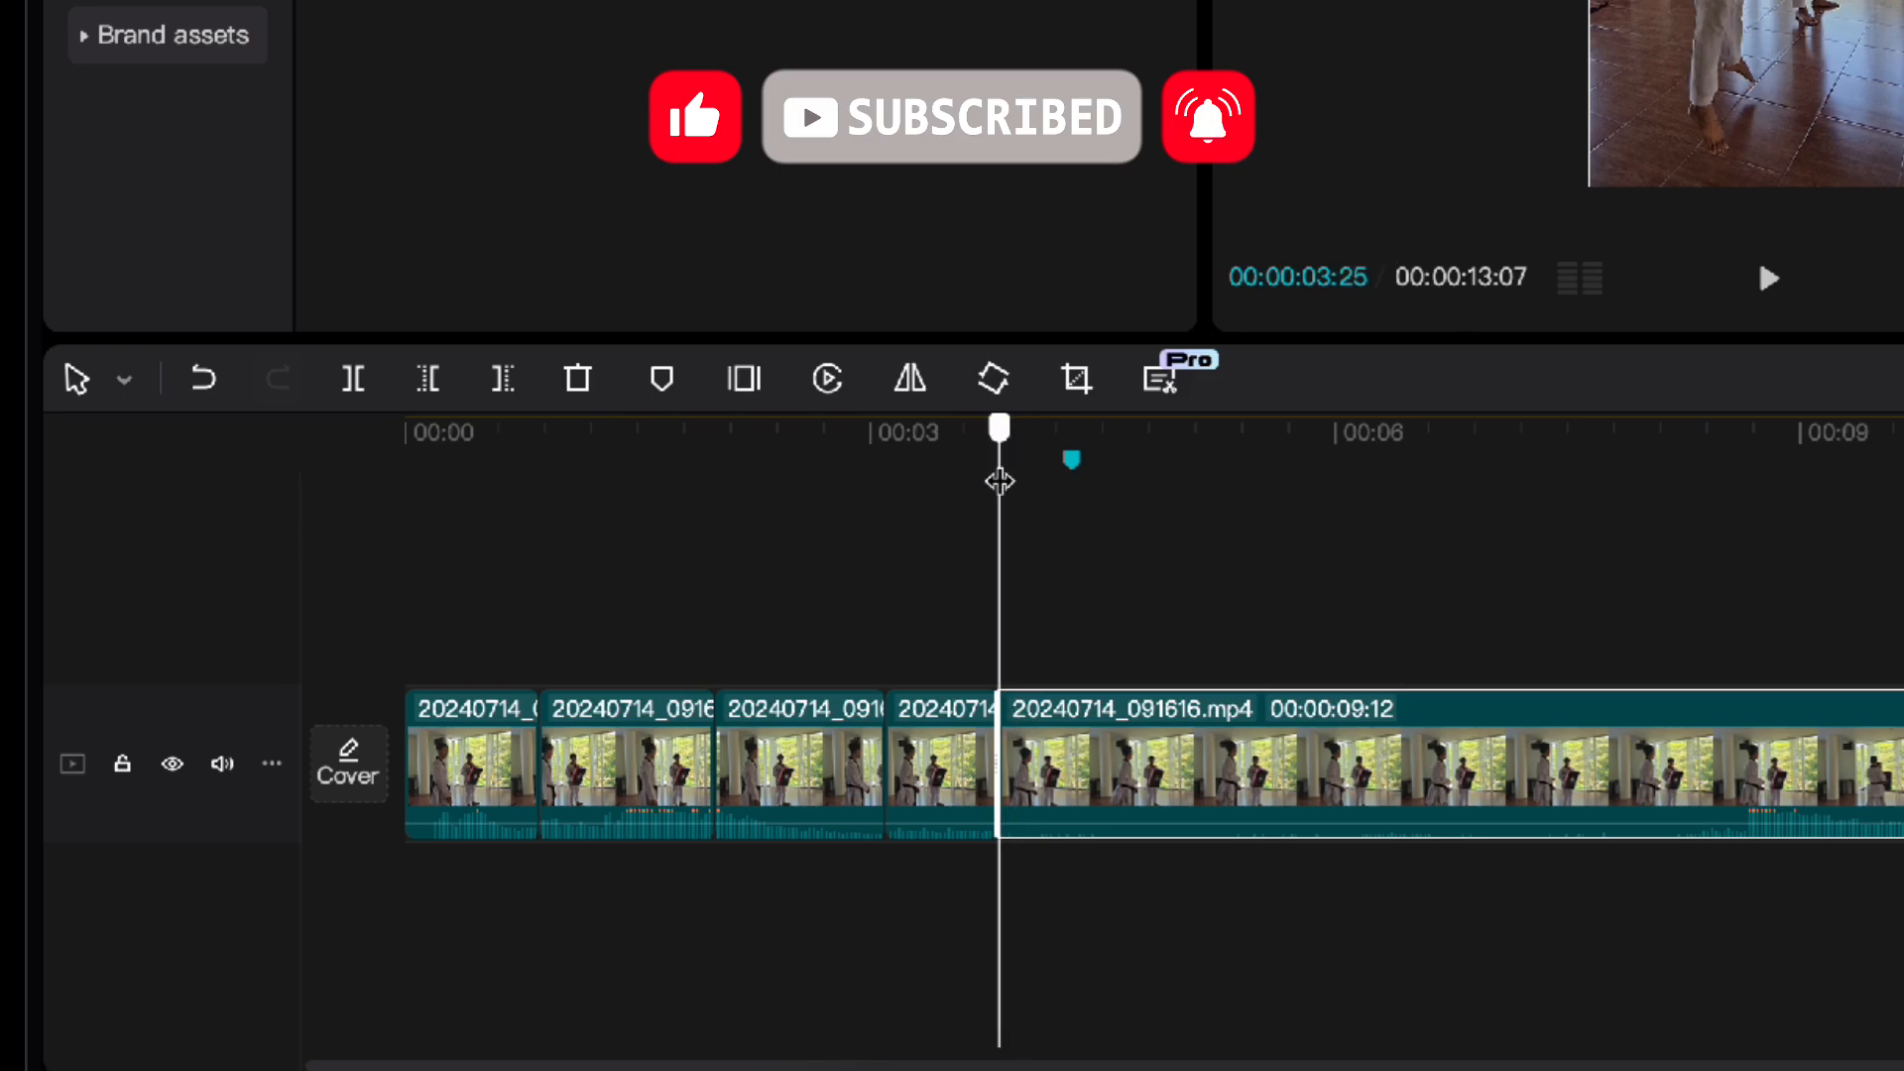
click(754, 381)
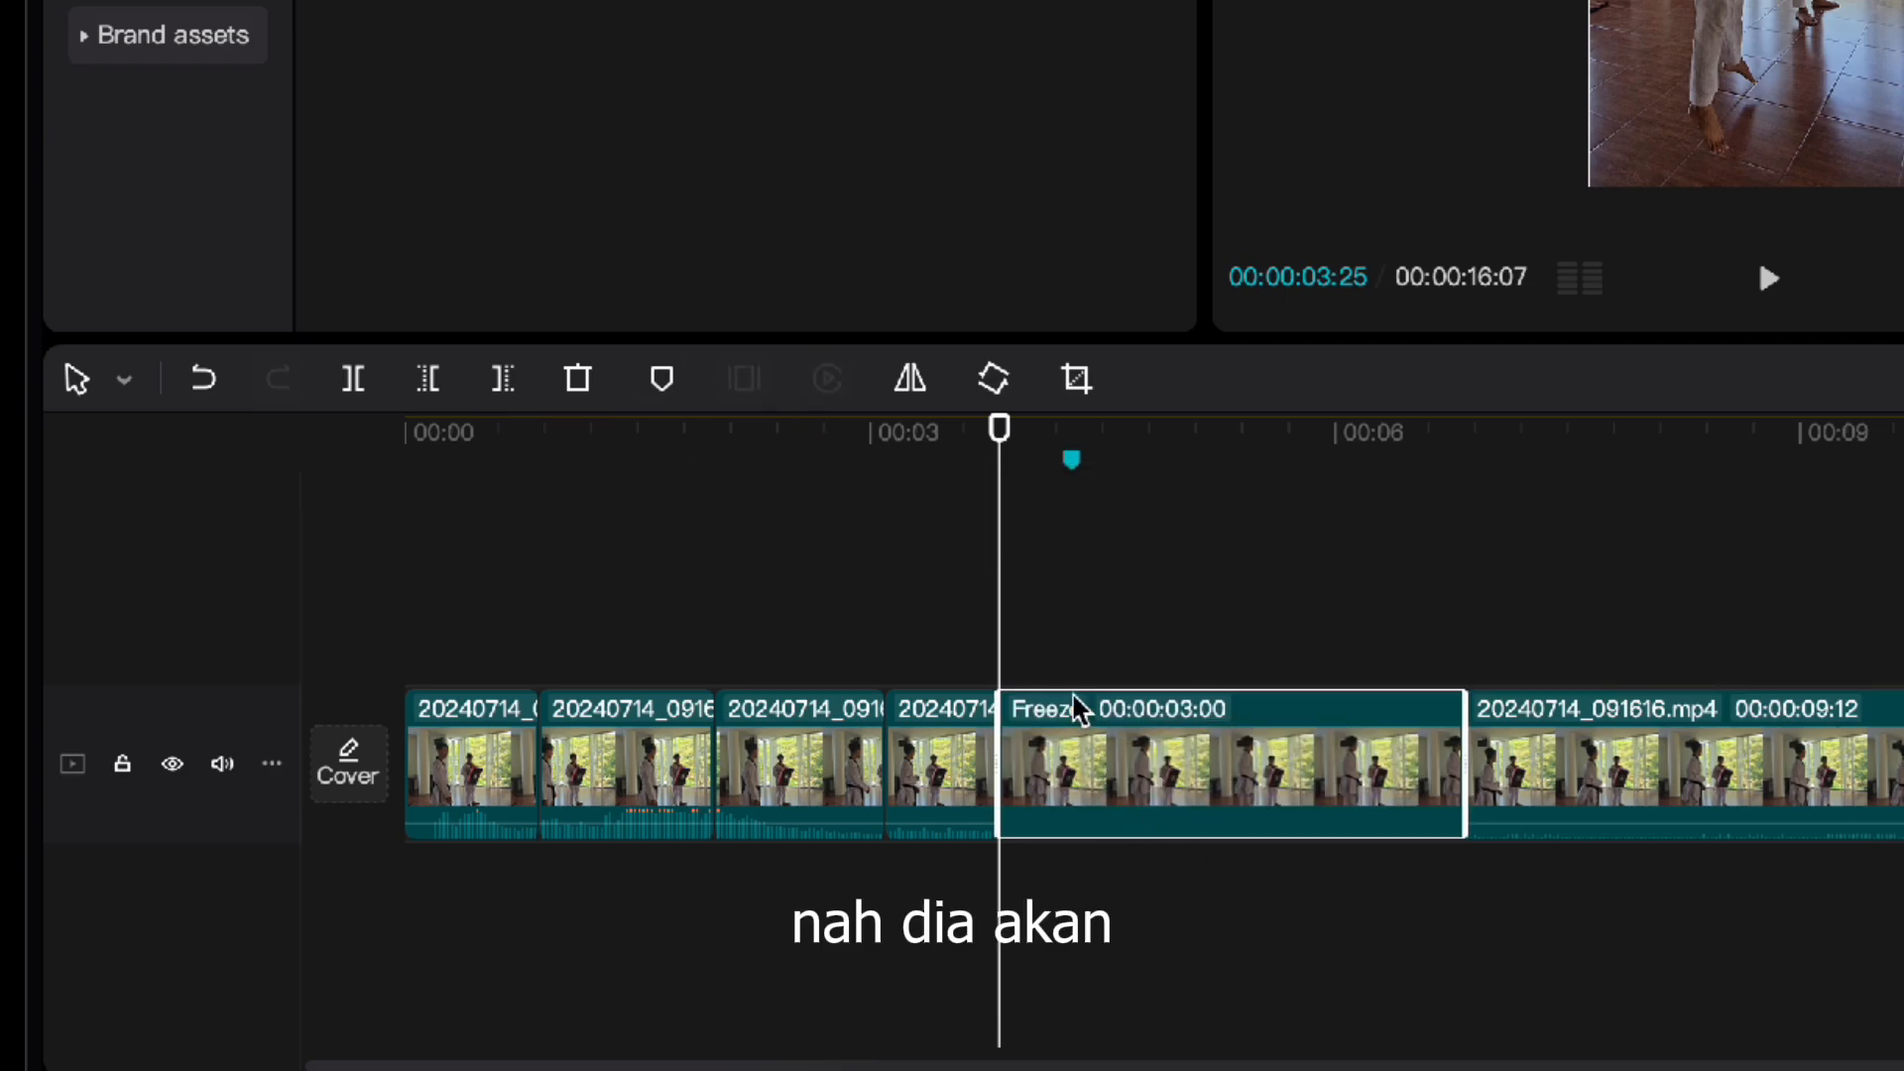
key(space)
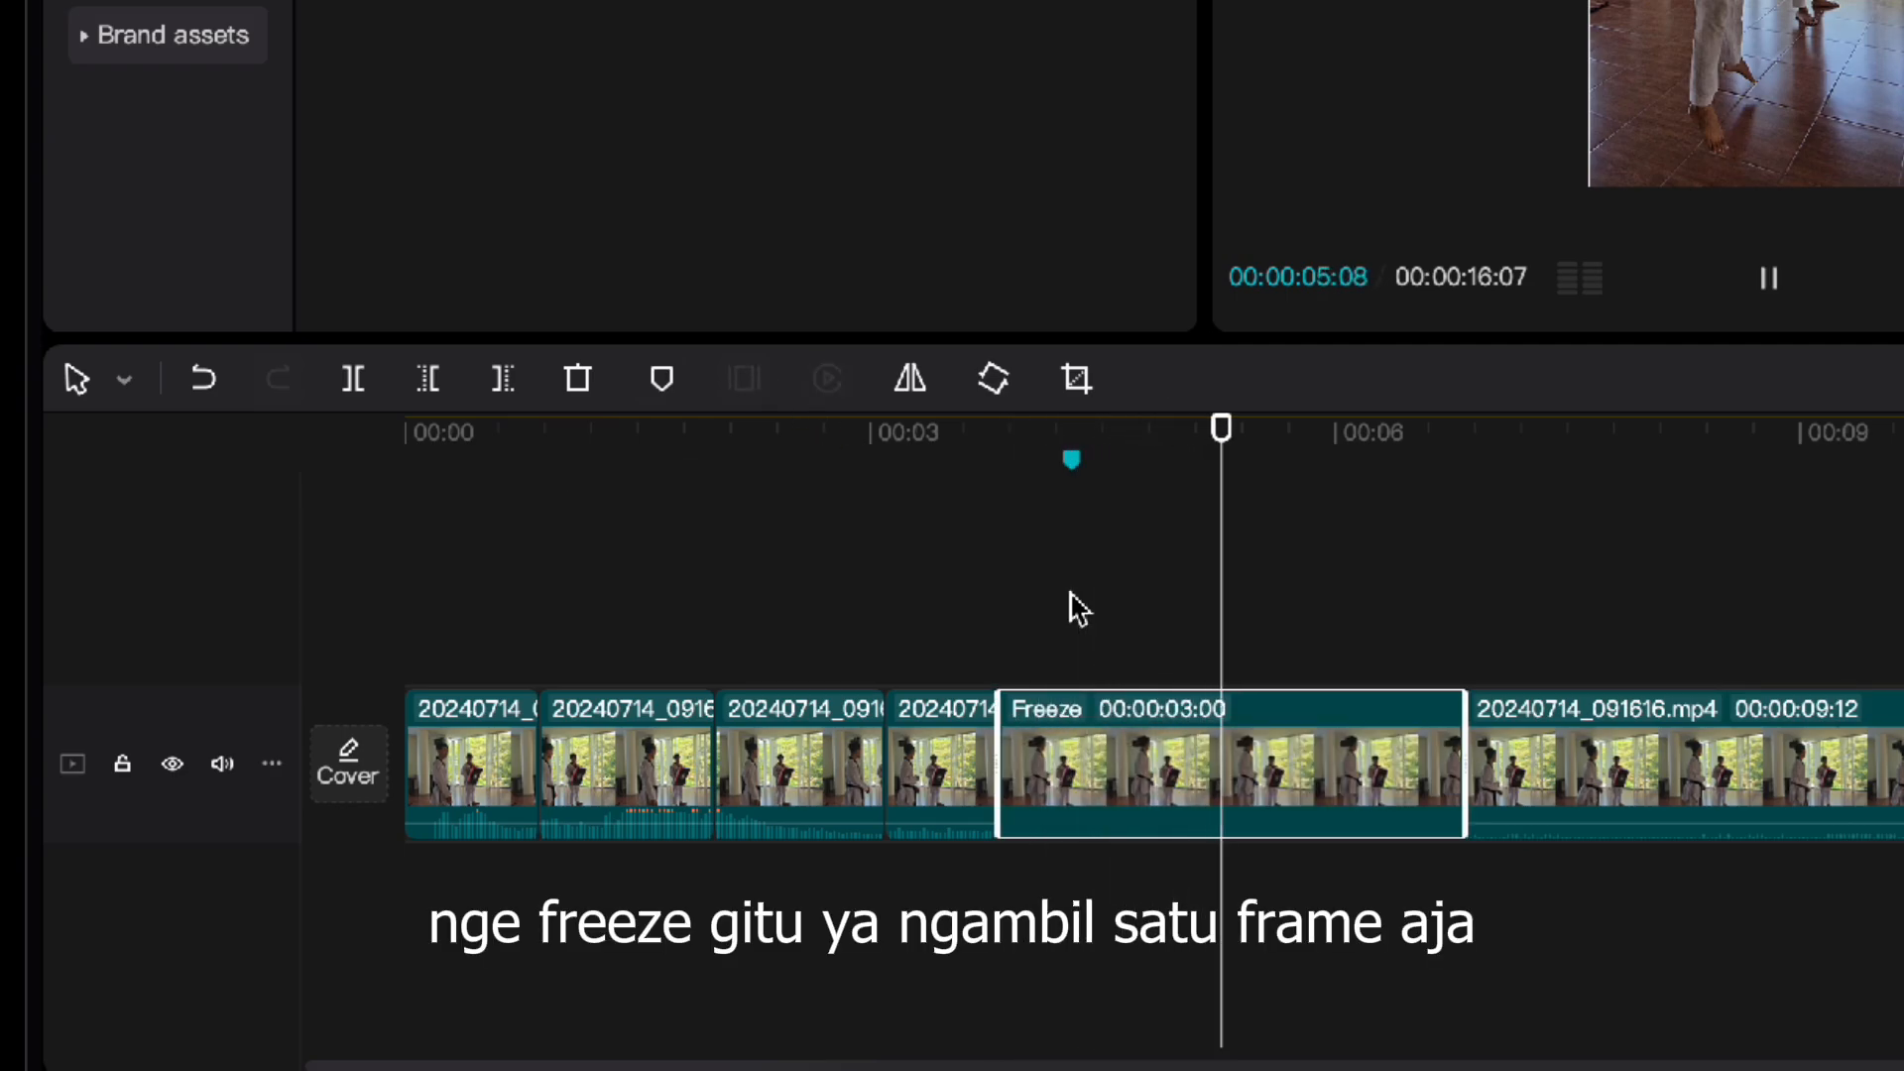
key(space)
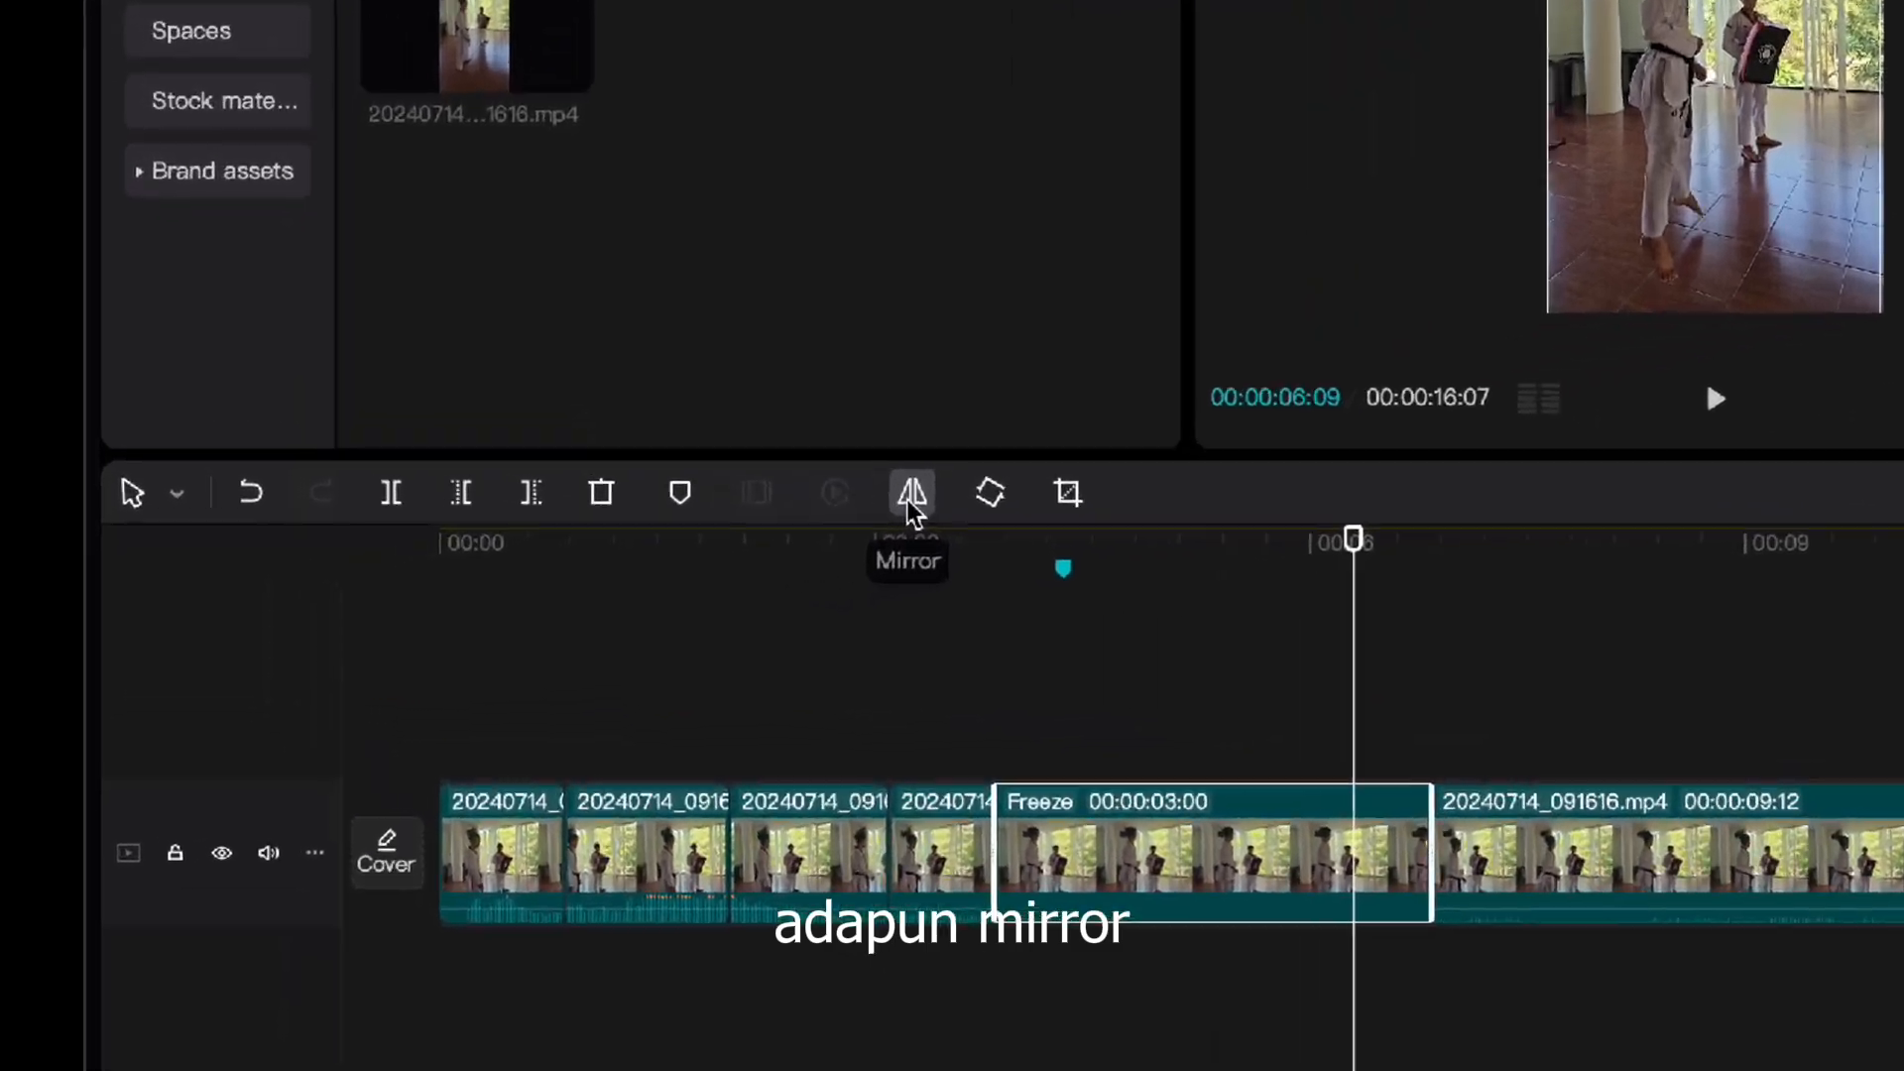
Step: Mirror the freeze frame and mirror it back, and rotate it in four 90° turns to 360°
click(896, 501)
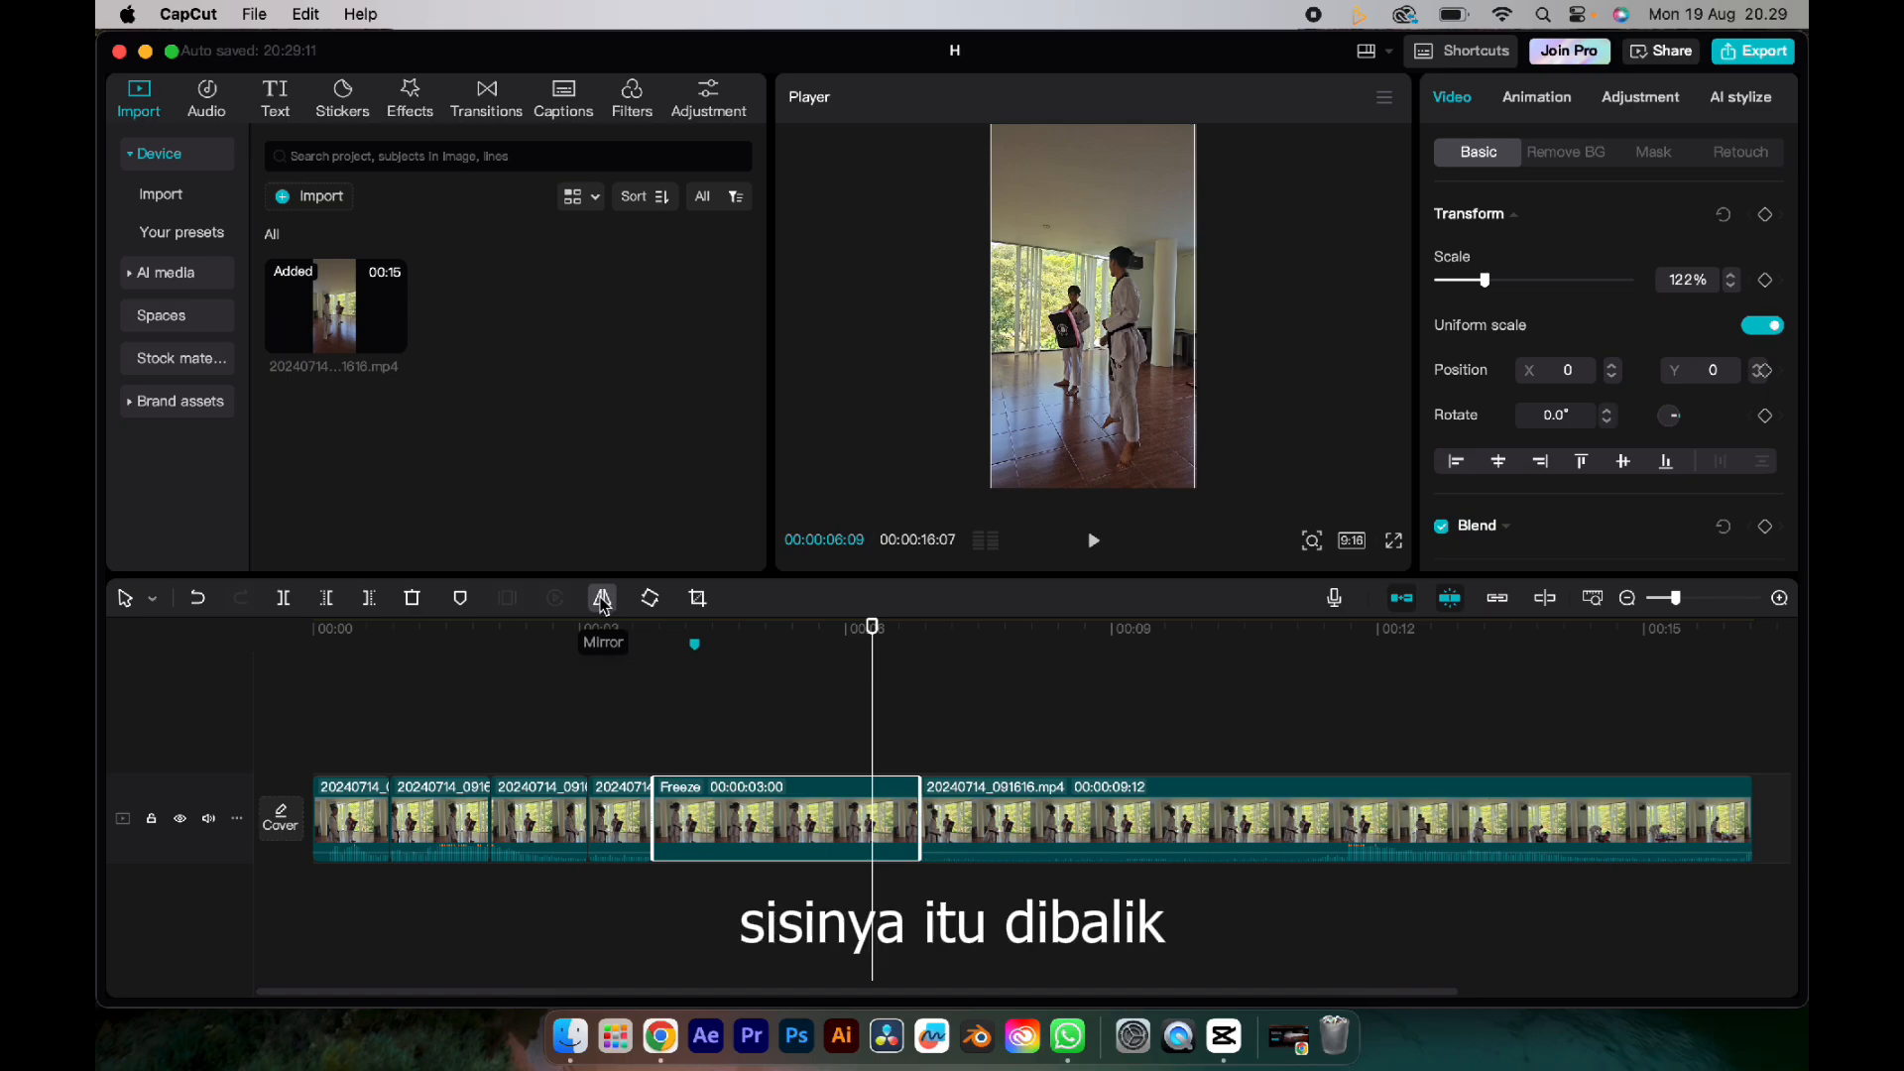
click(602, 600)
click(650, 598)
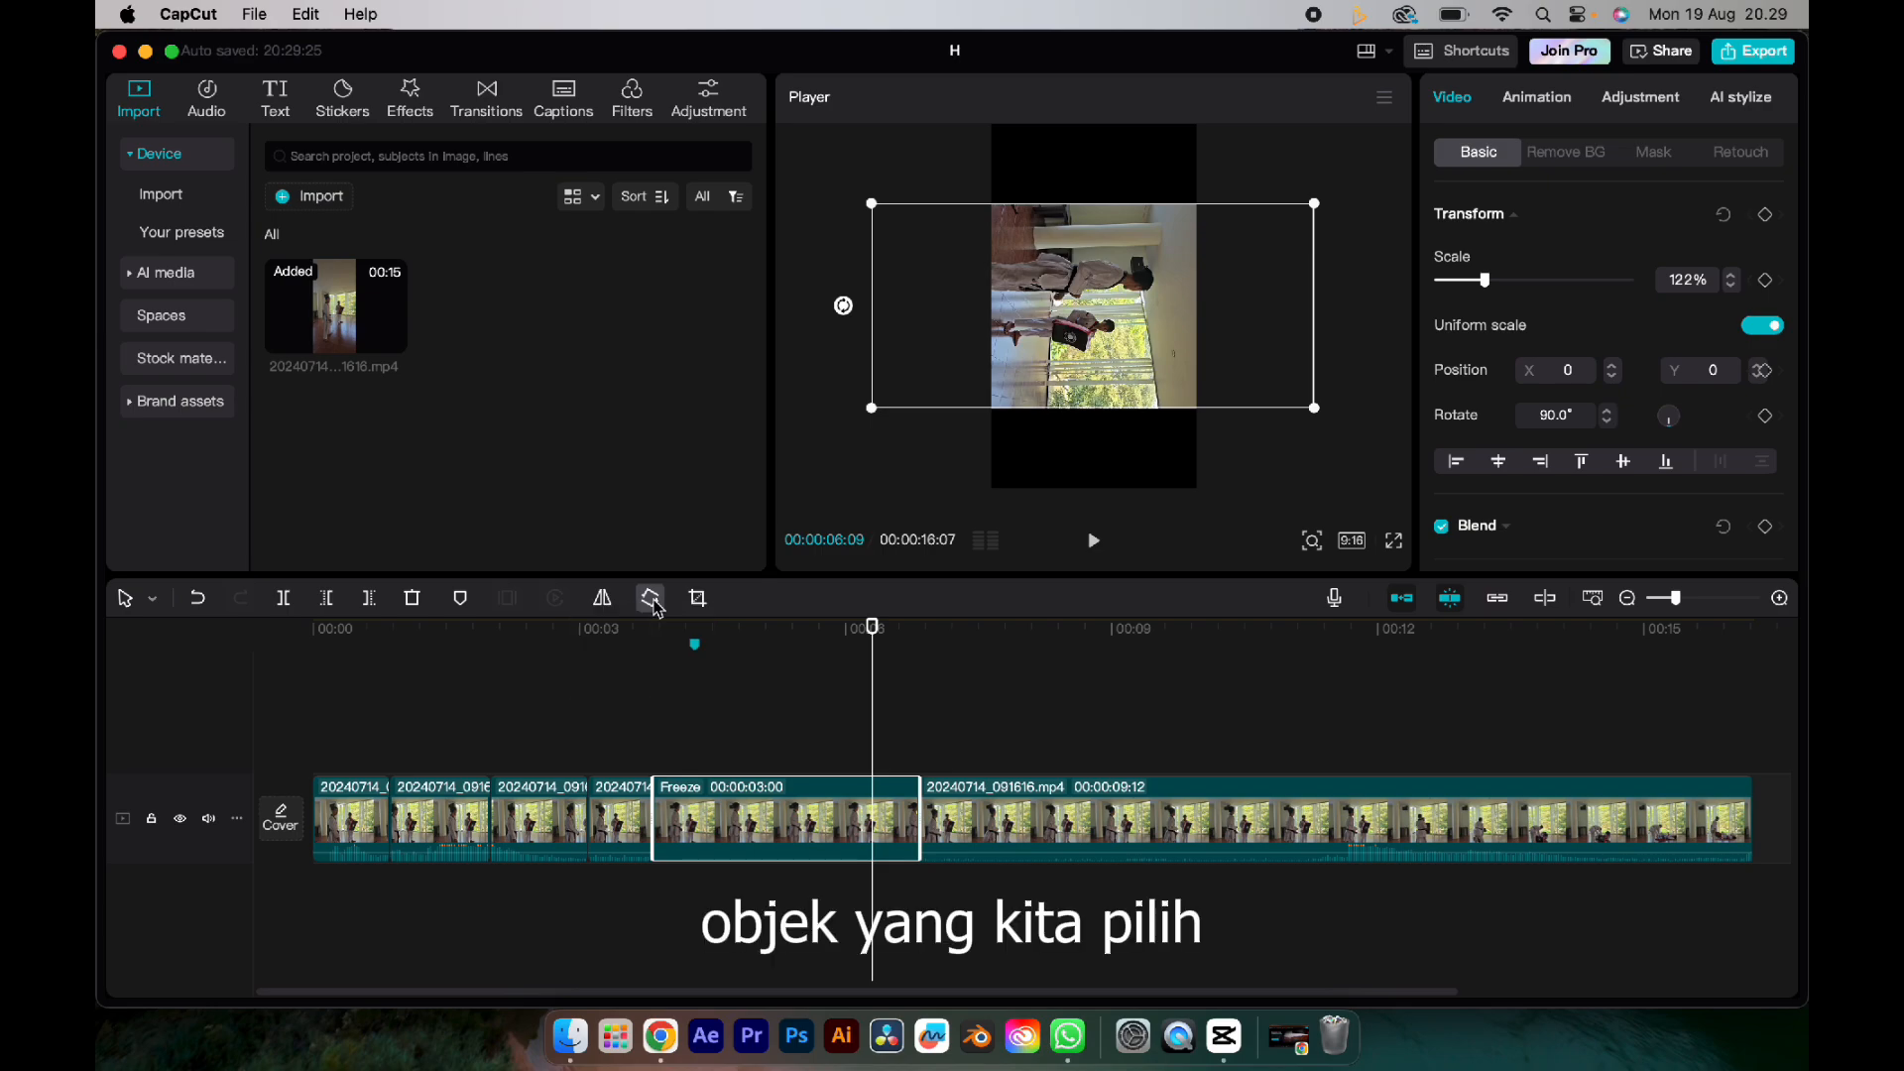
click(652, 601)
click(652, 600)
click(652, 601)
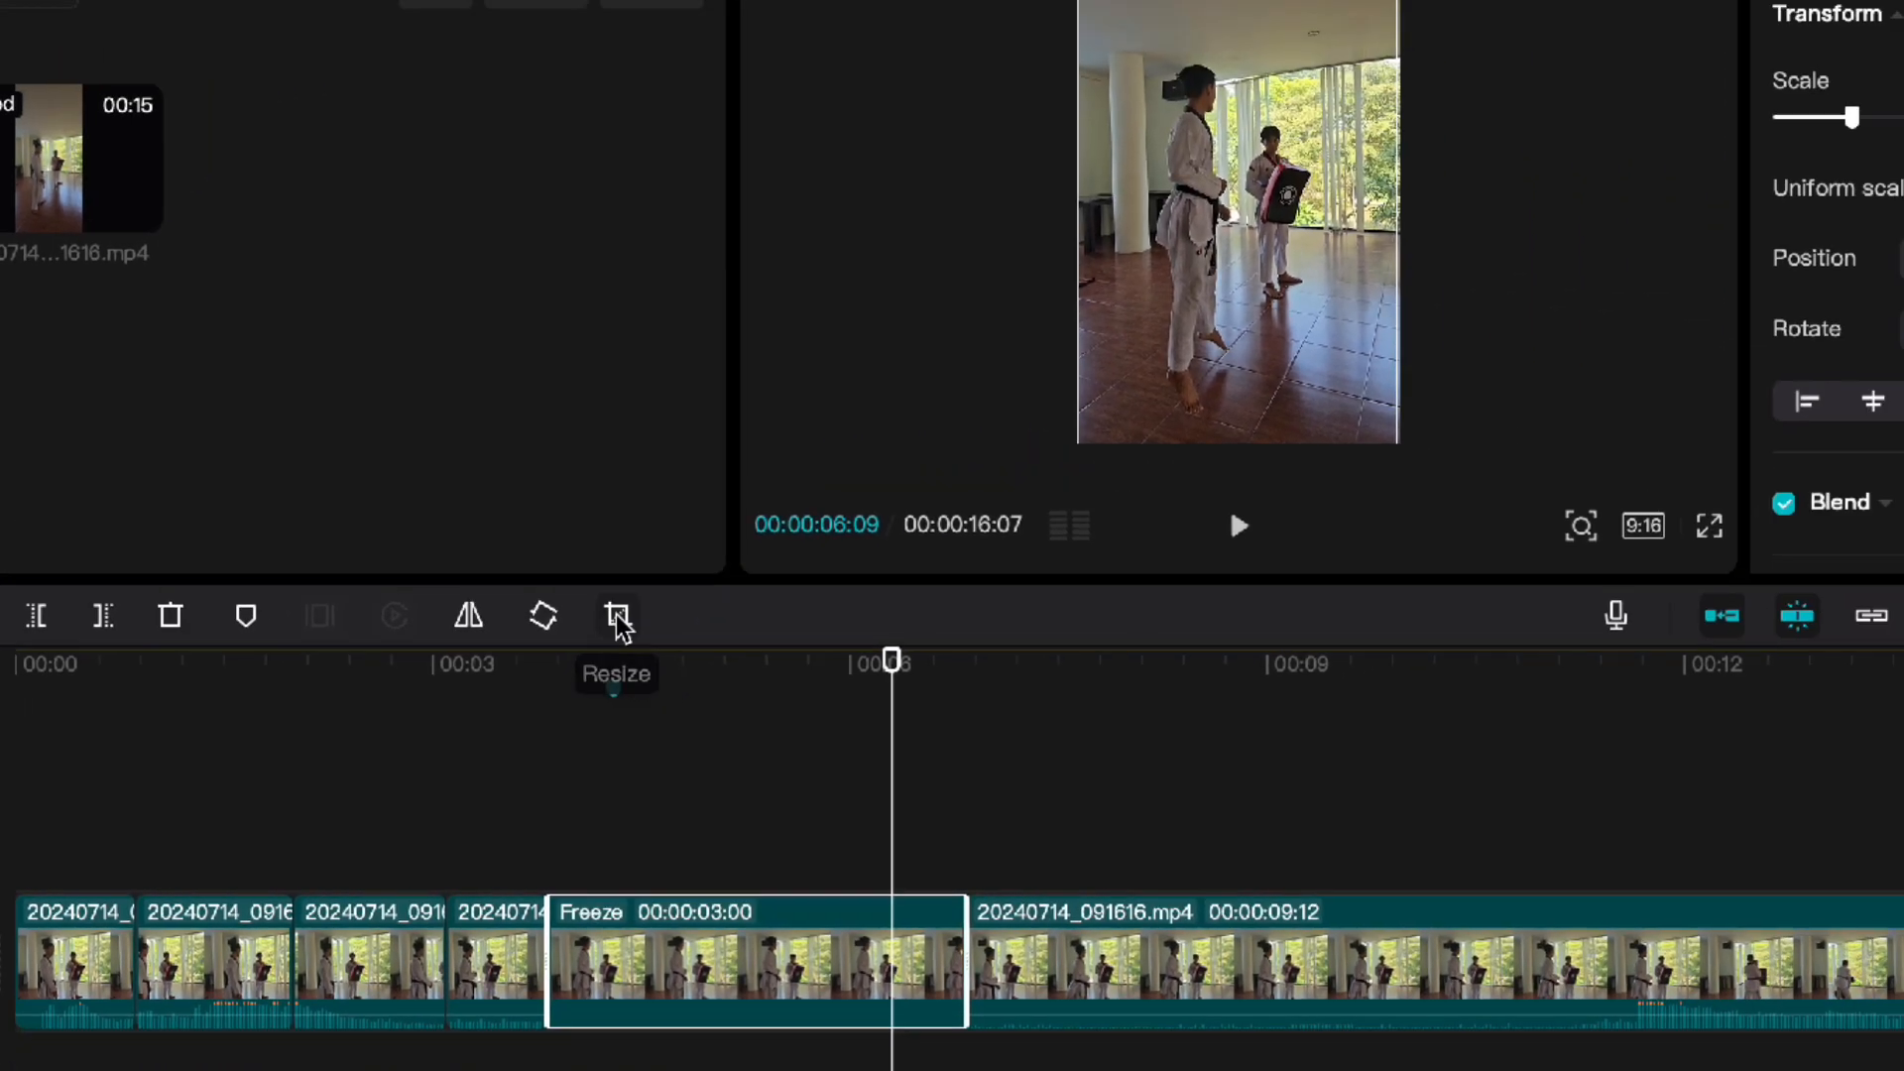
Step: Crop the freeze frame to a 16:9 ratio and enlarge it in the preview to 132% scale
click(920, 530)
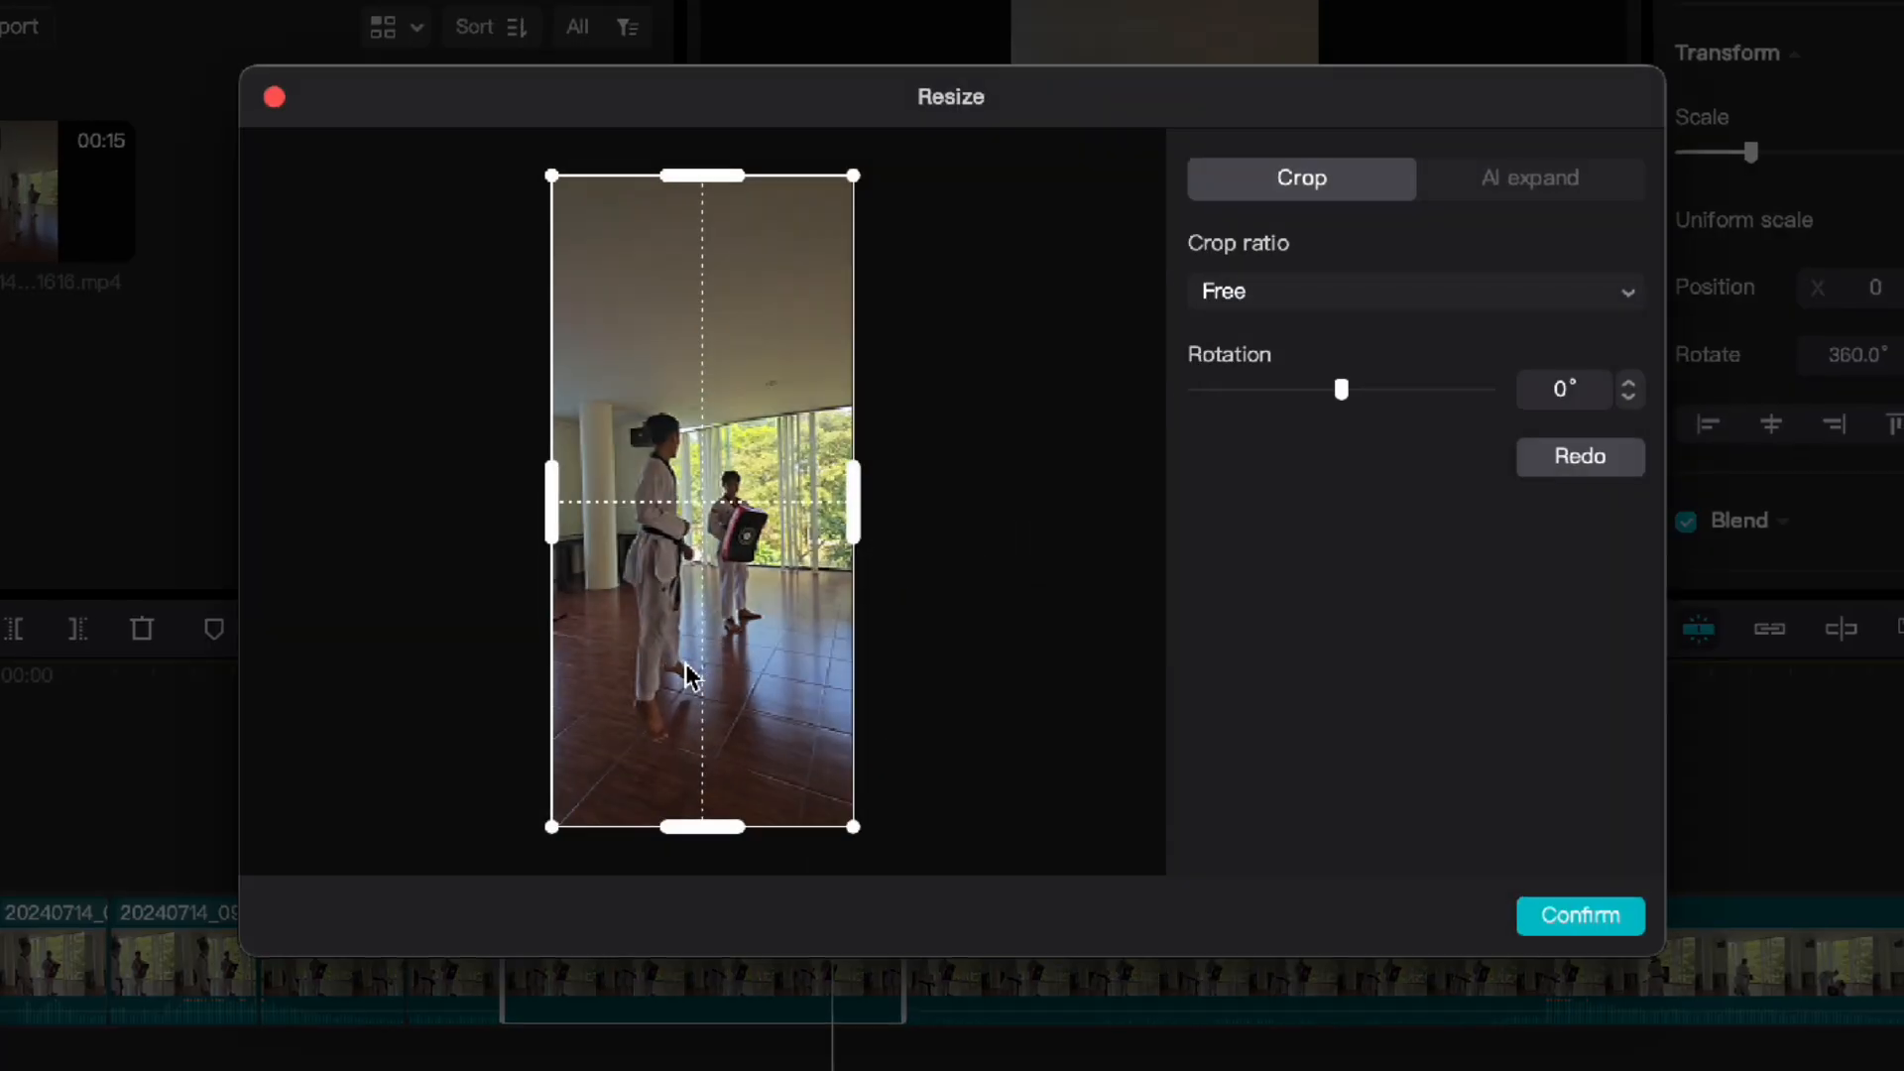
drag(697, 180, 701, 299)
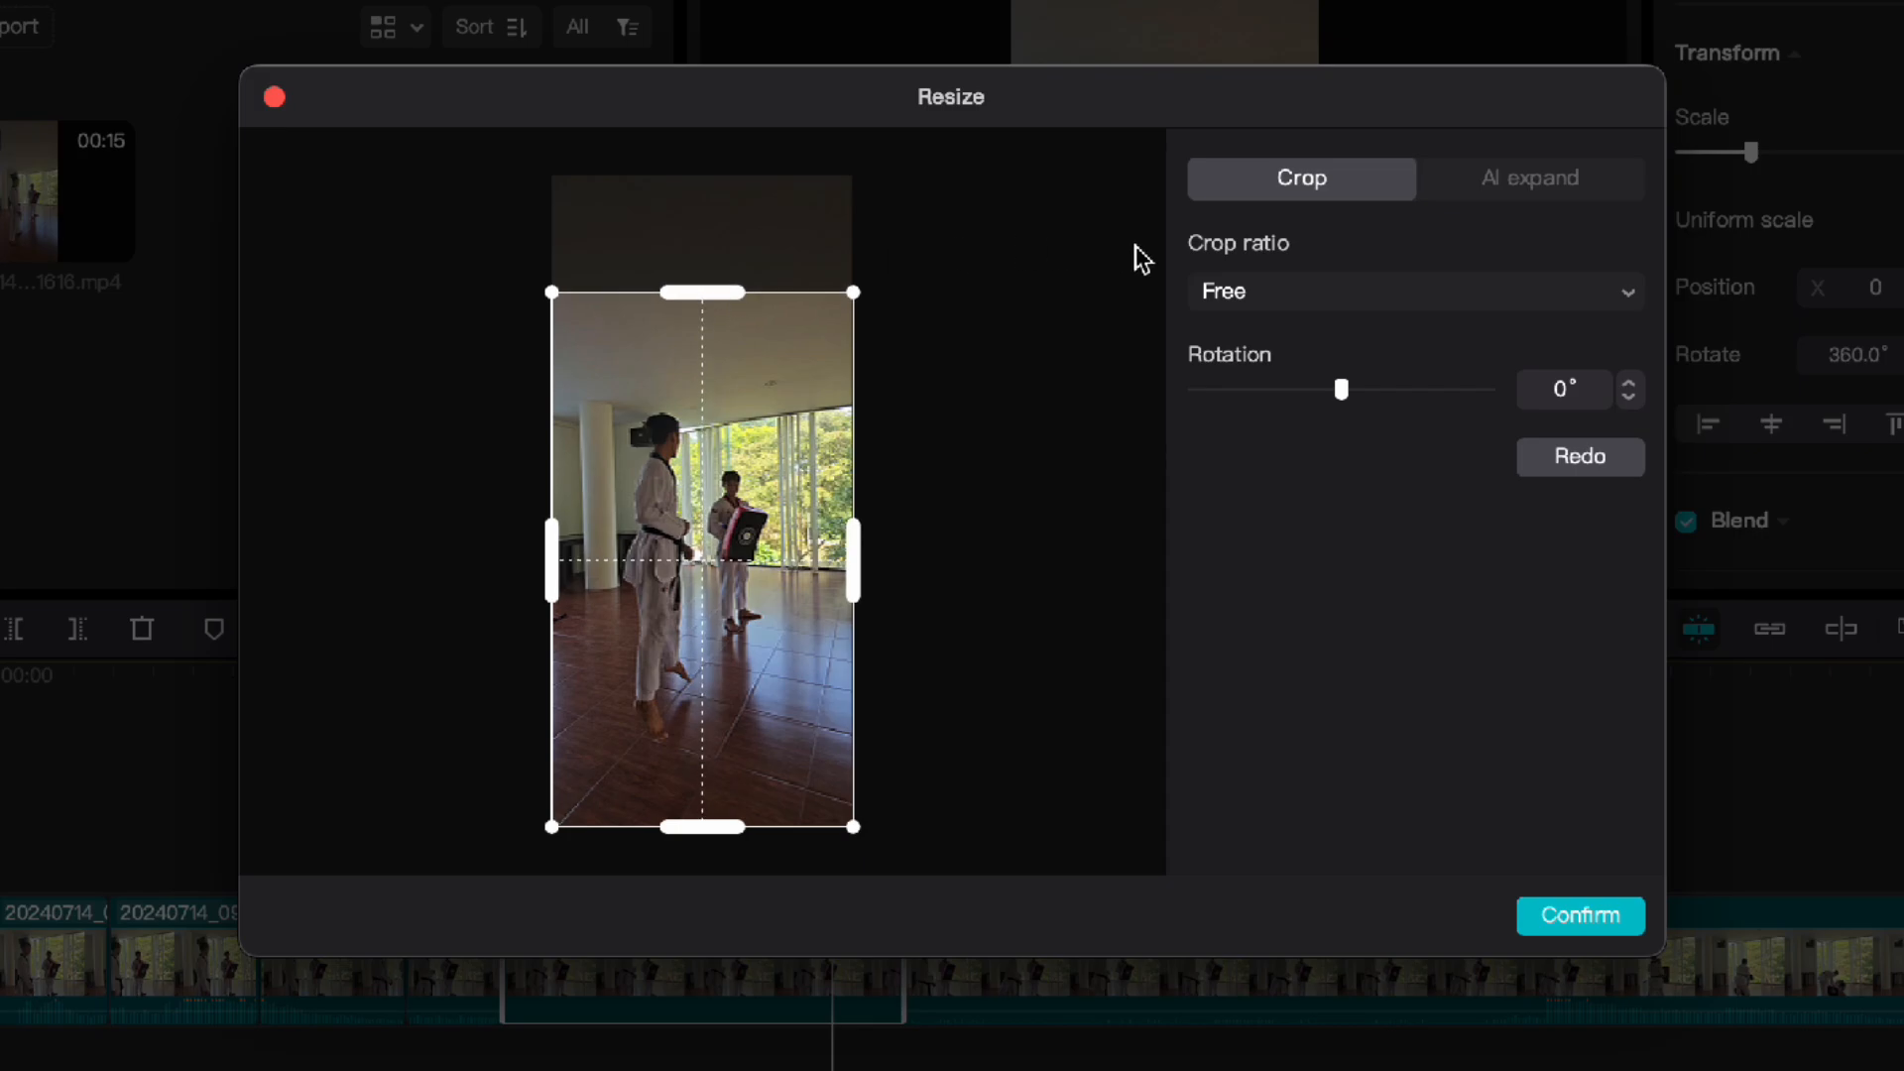
click(1212, 295)
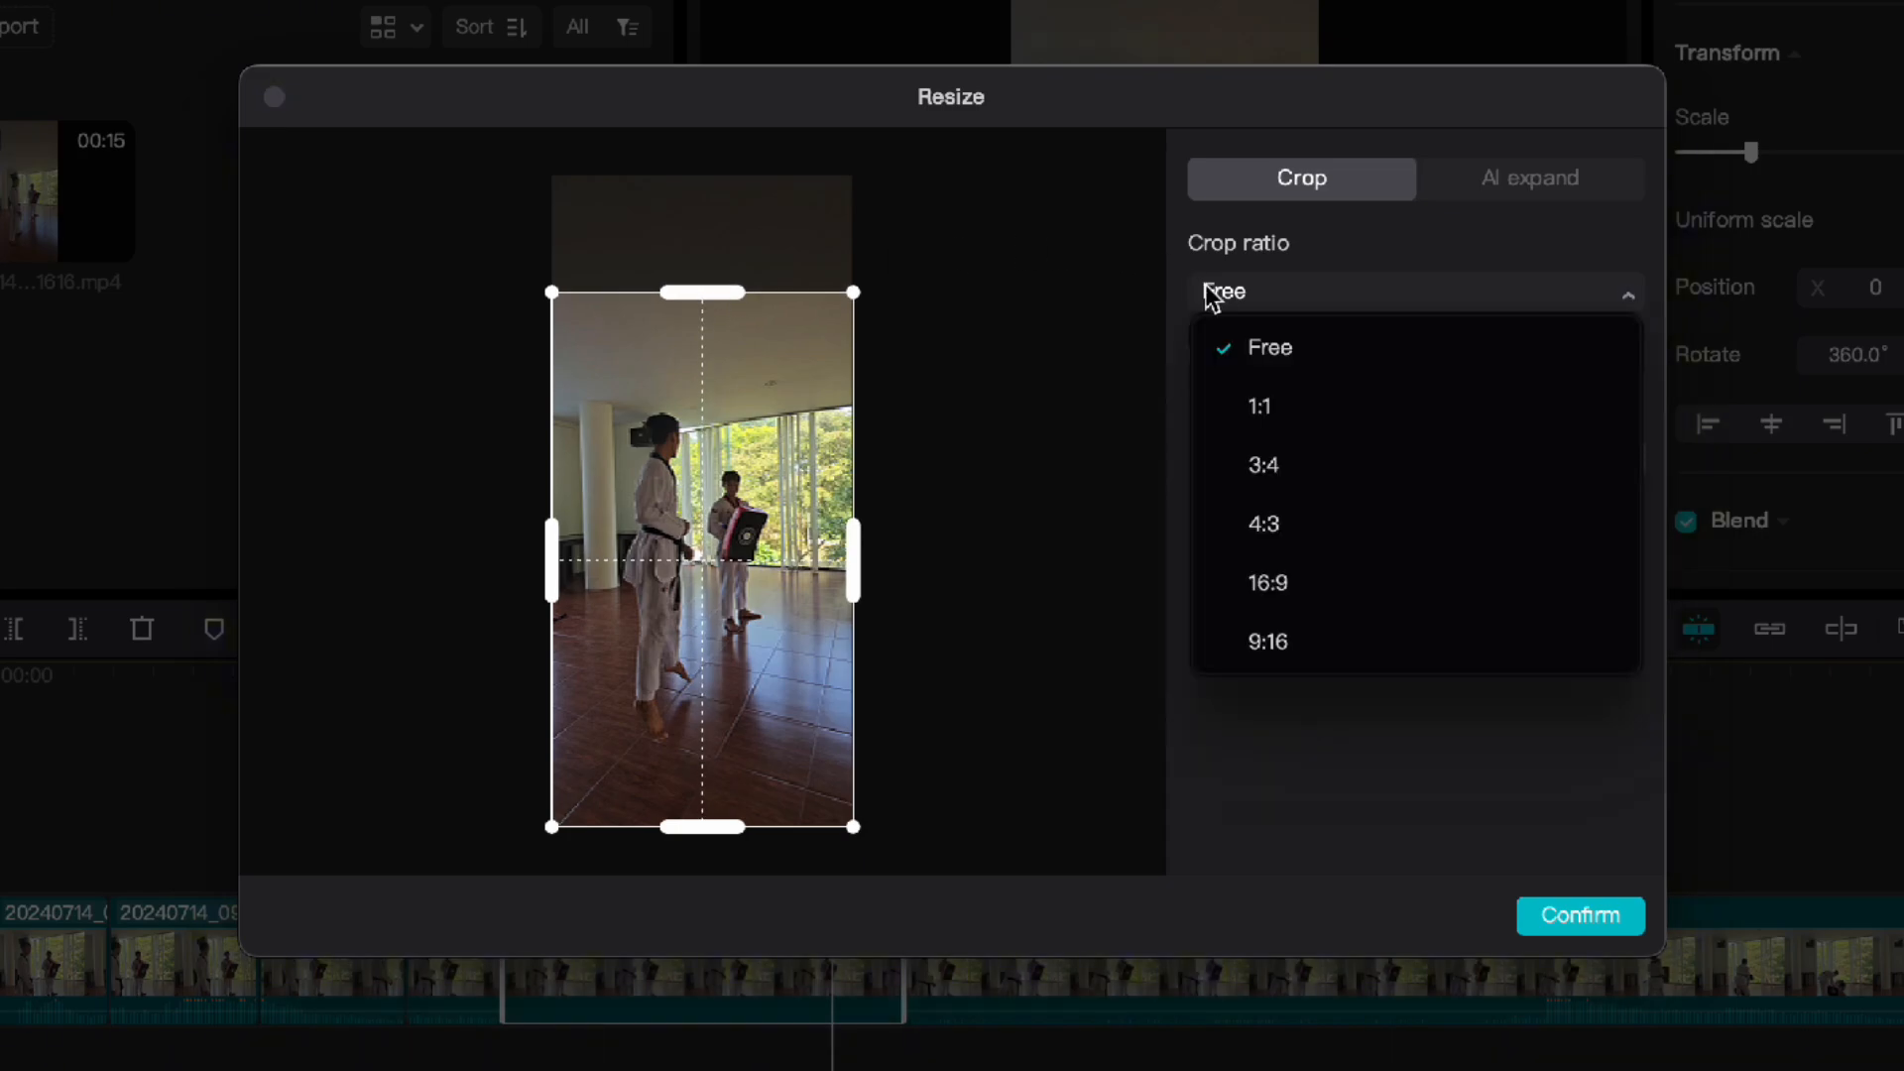
click(1269, 585)
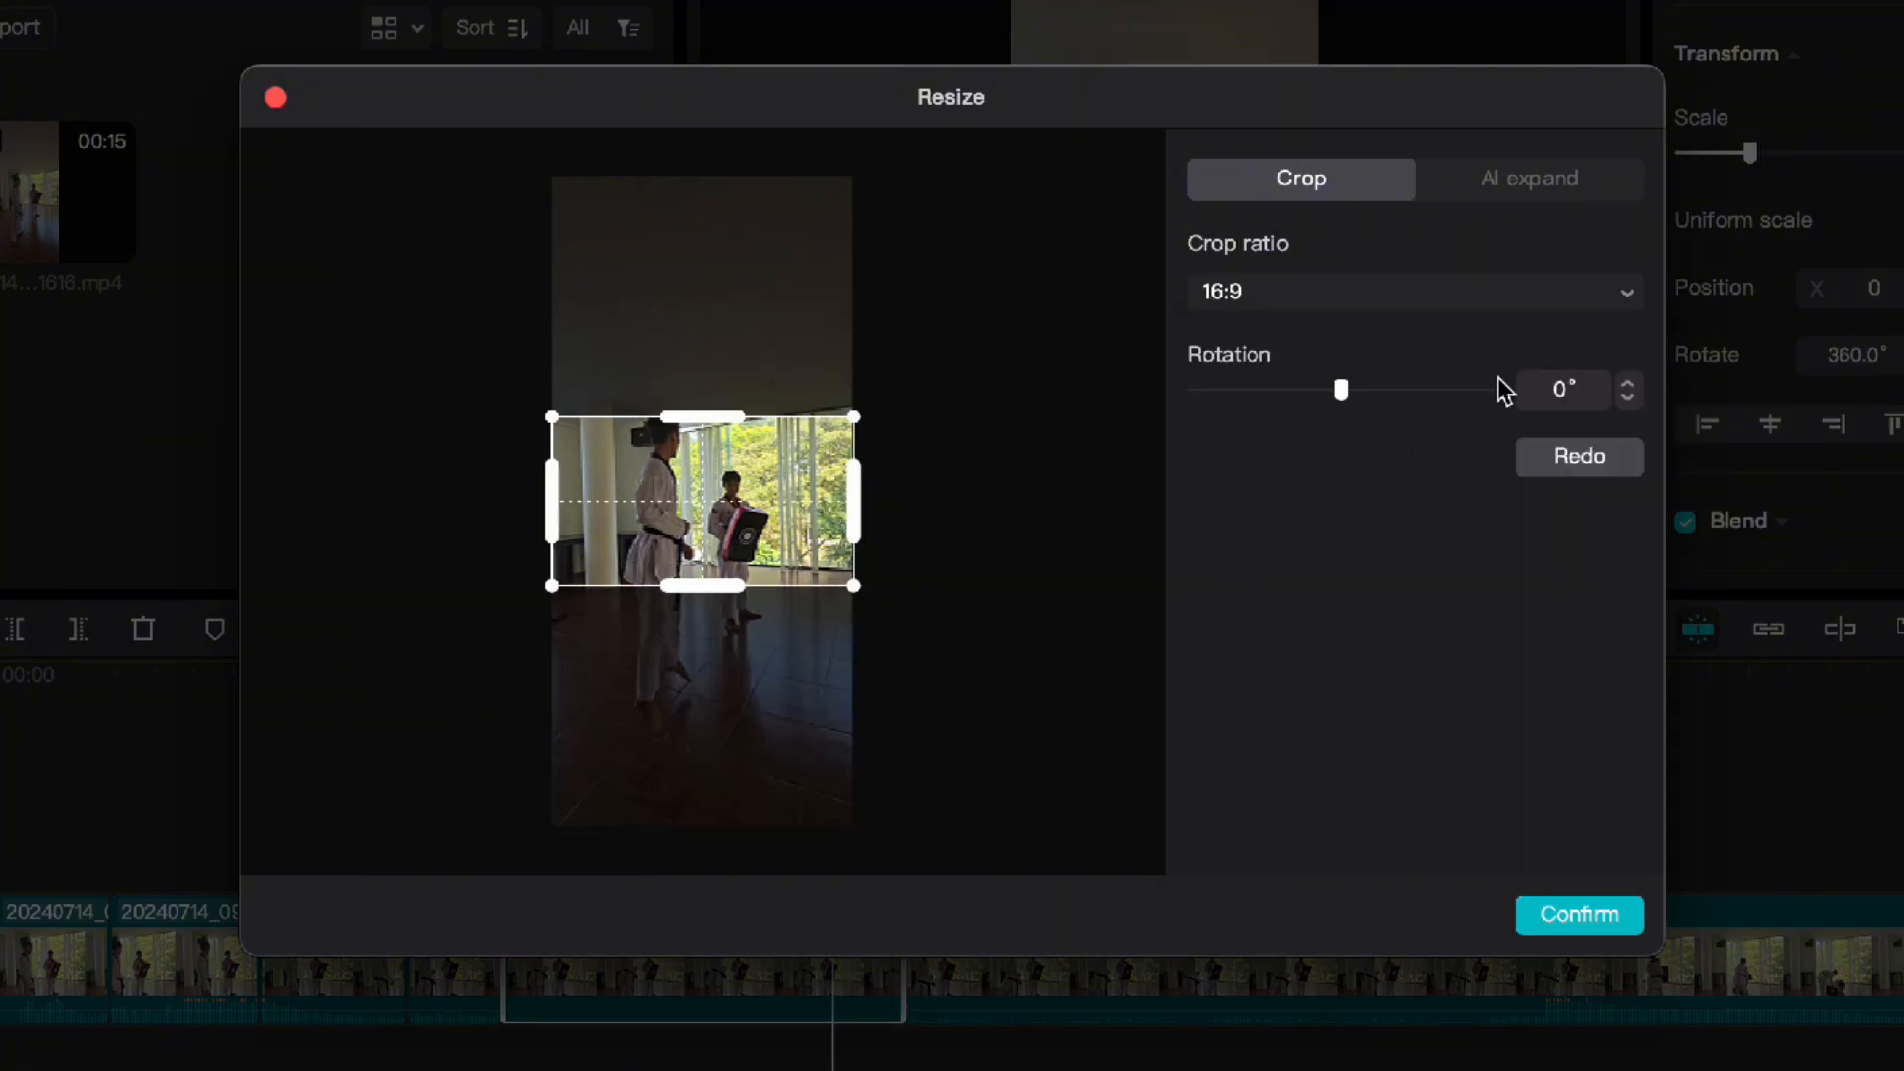
click(1534, 926)
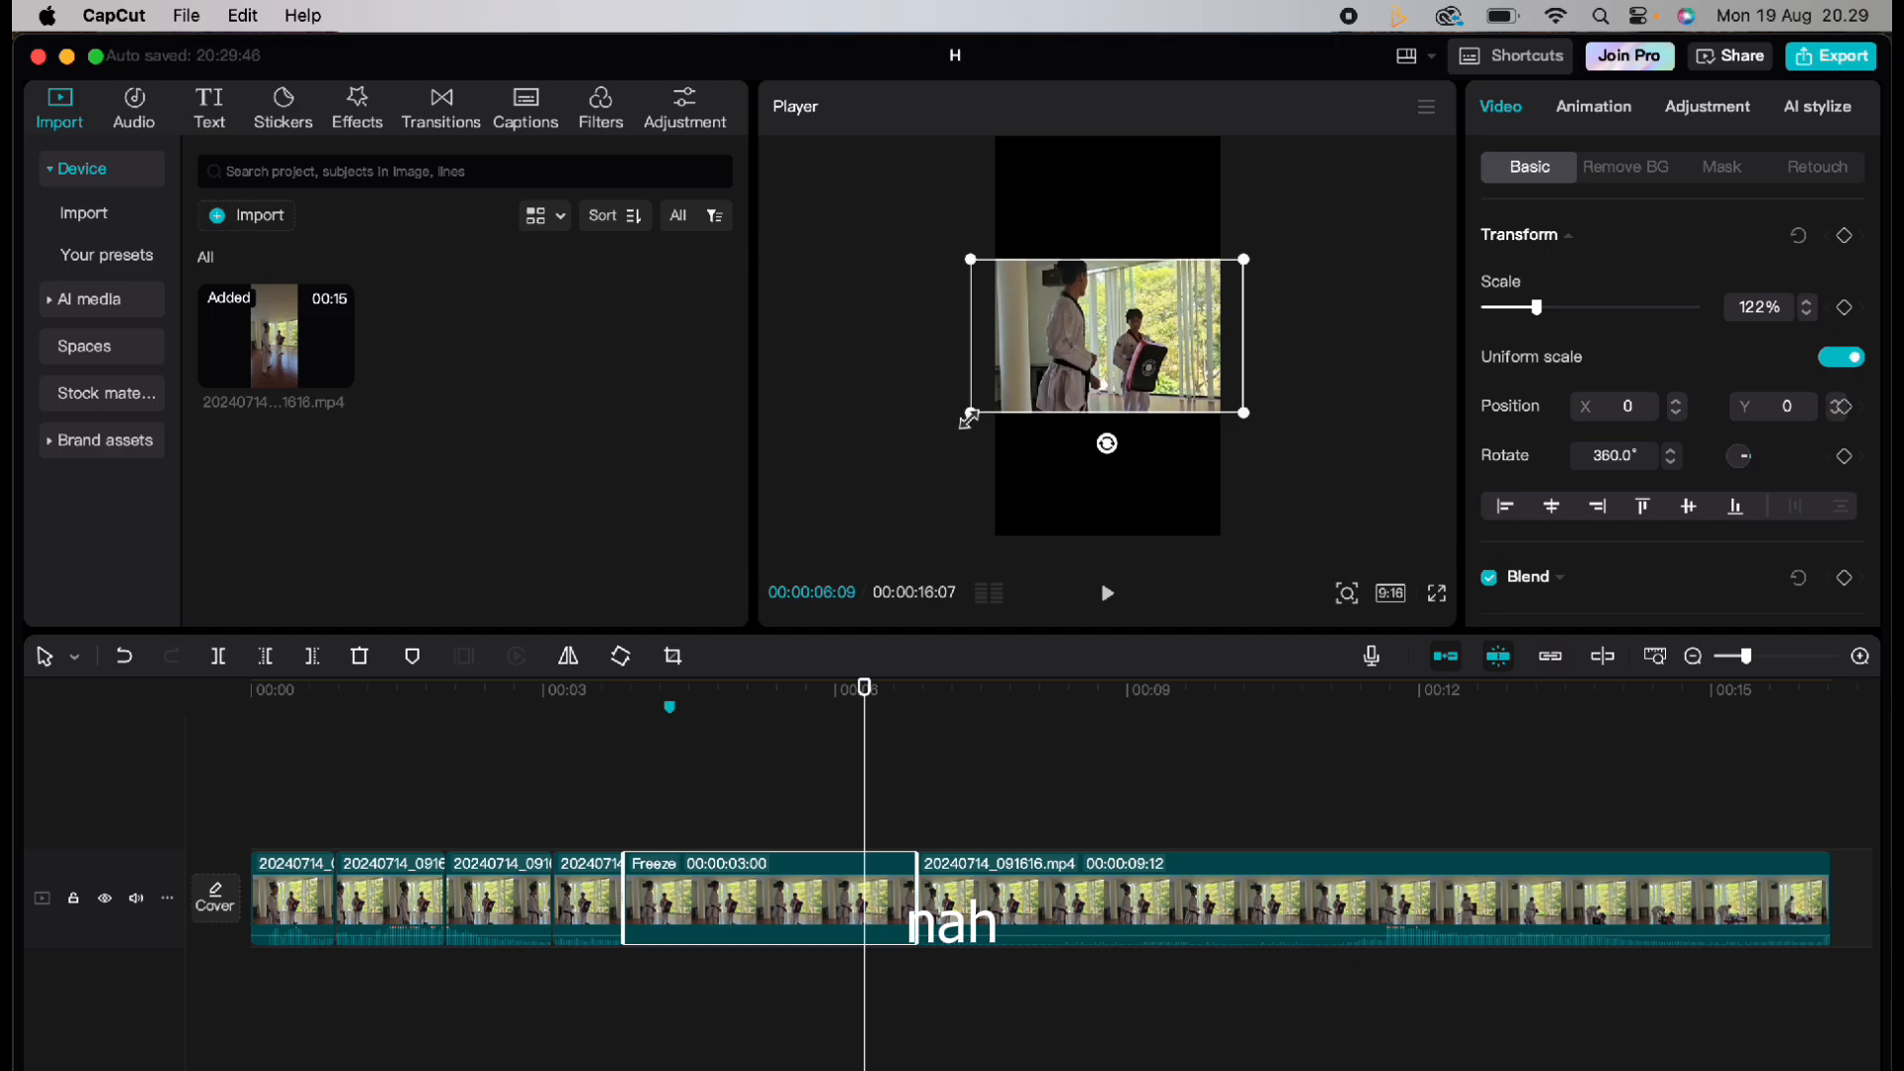
mouse_move(965, 416)
mouse_down()
mouse_move(854, 497)
mouse_move(1002, 409)
mouse_move(957, 432)
mouse_up()
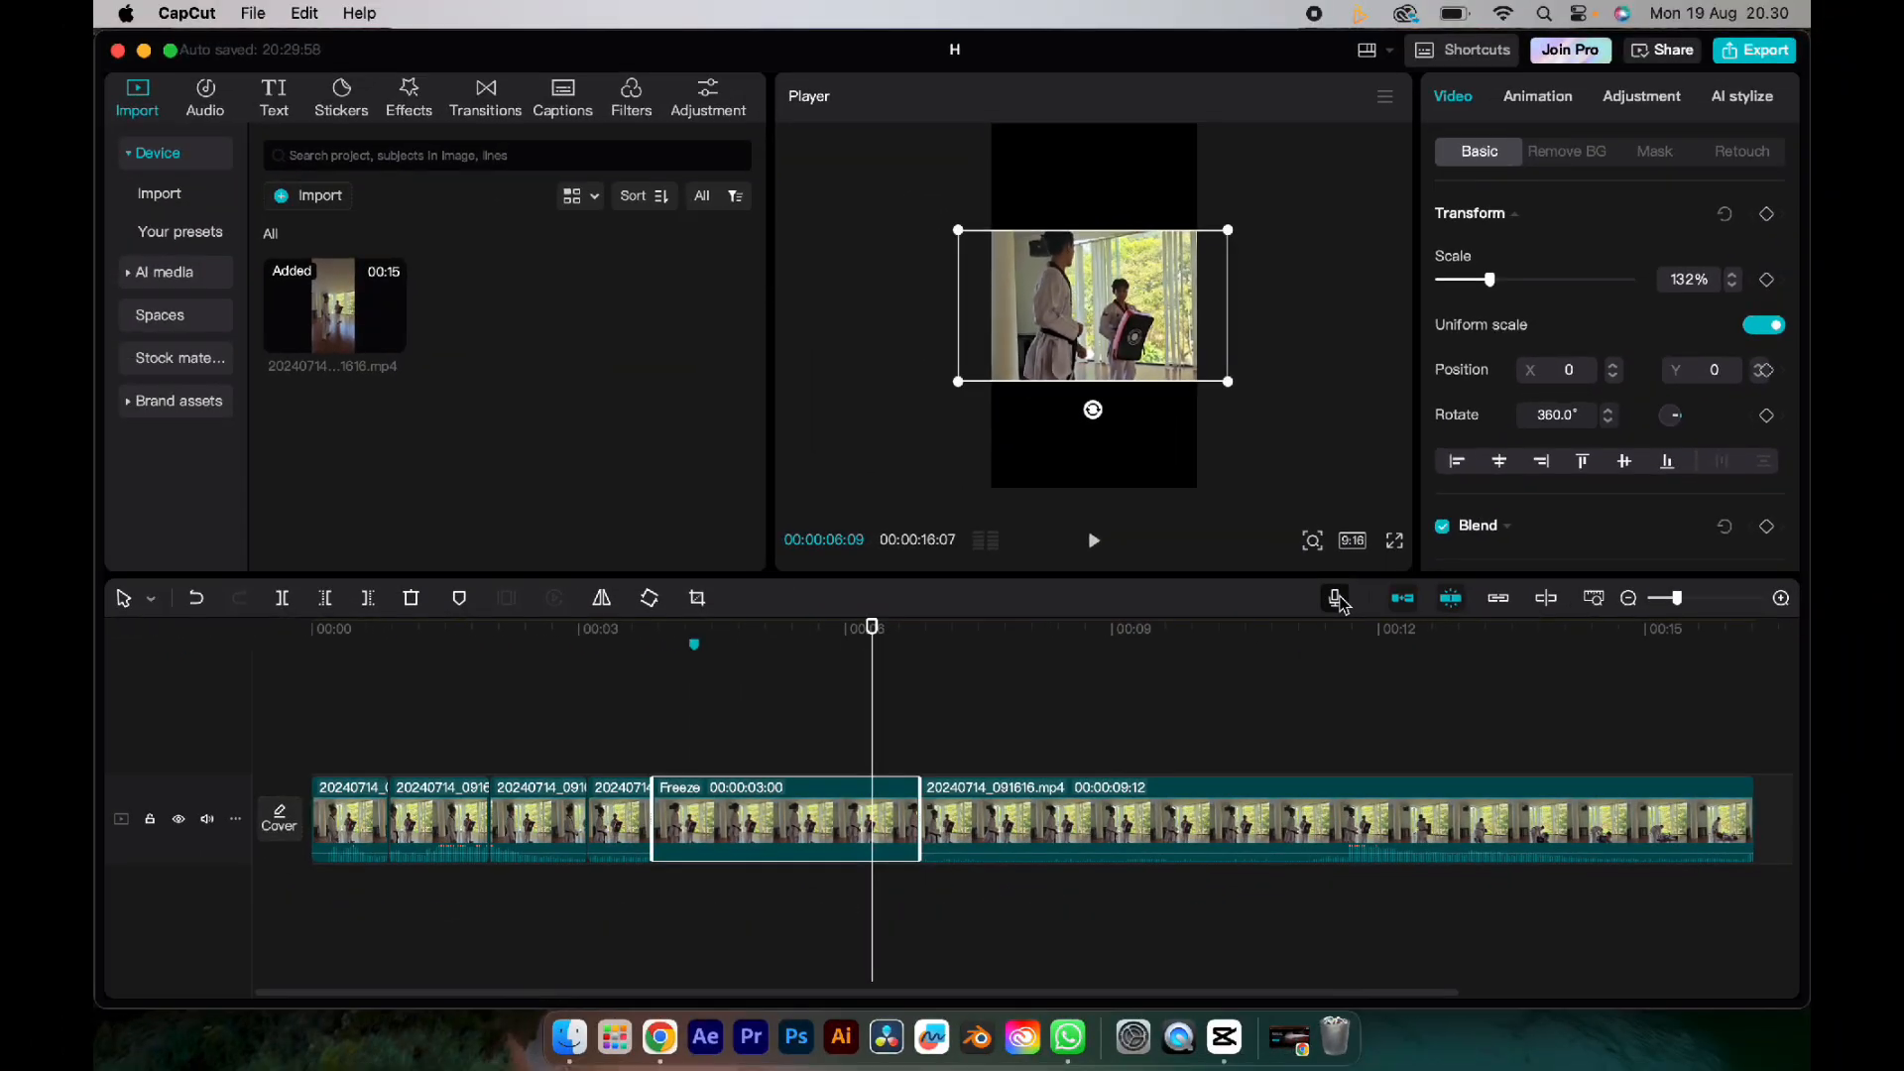
Step: Try to move the last segment away from the freeze frame along the main track
click(1298, 592)
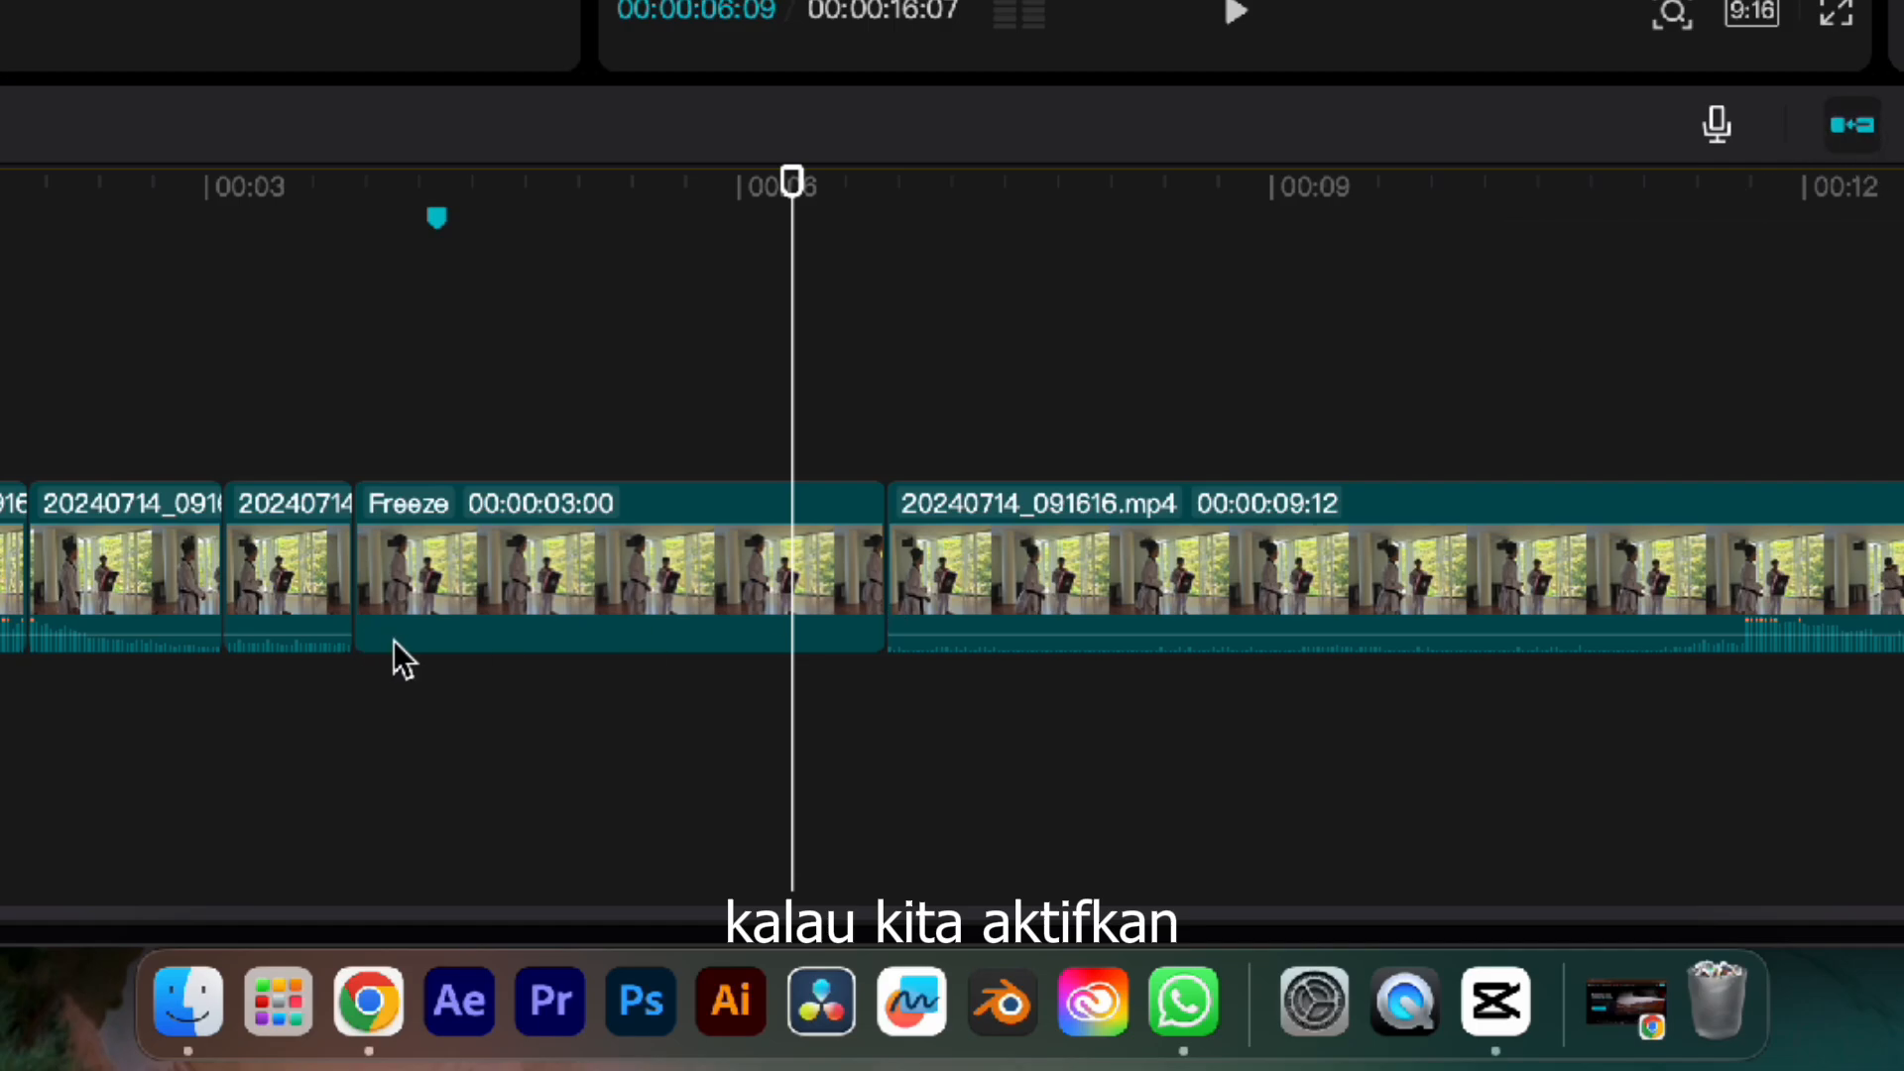
click(611, 561)
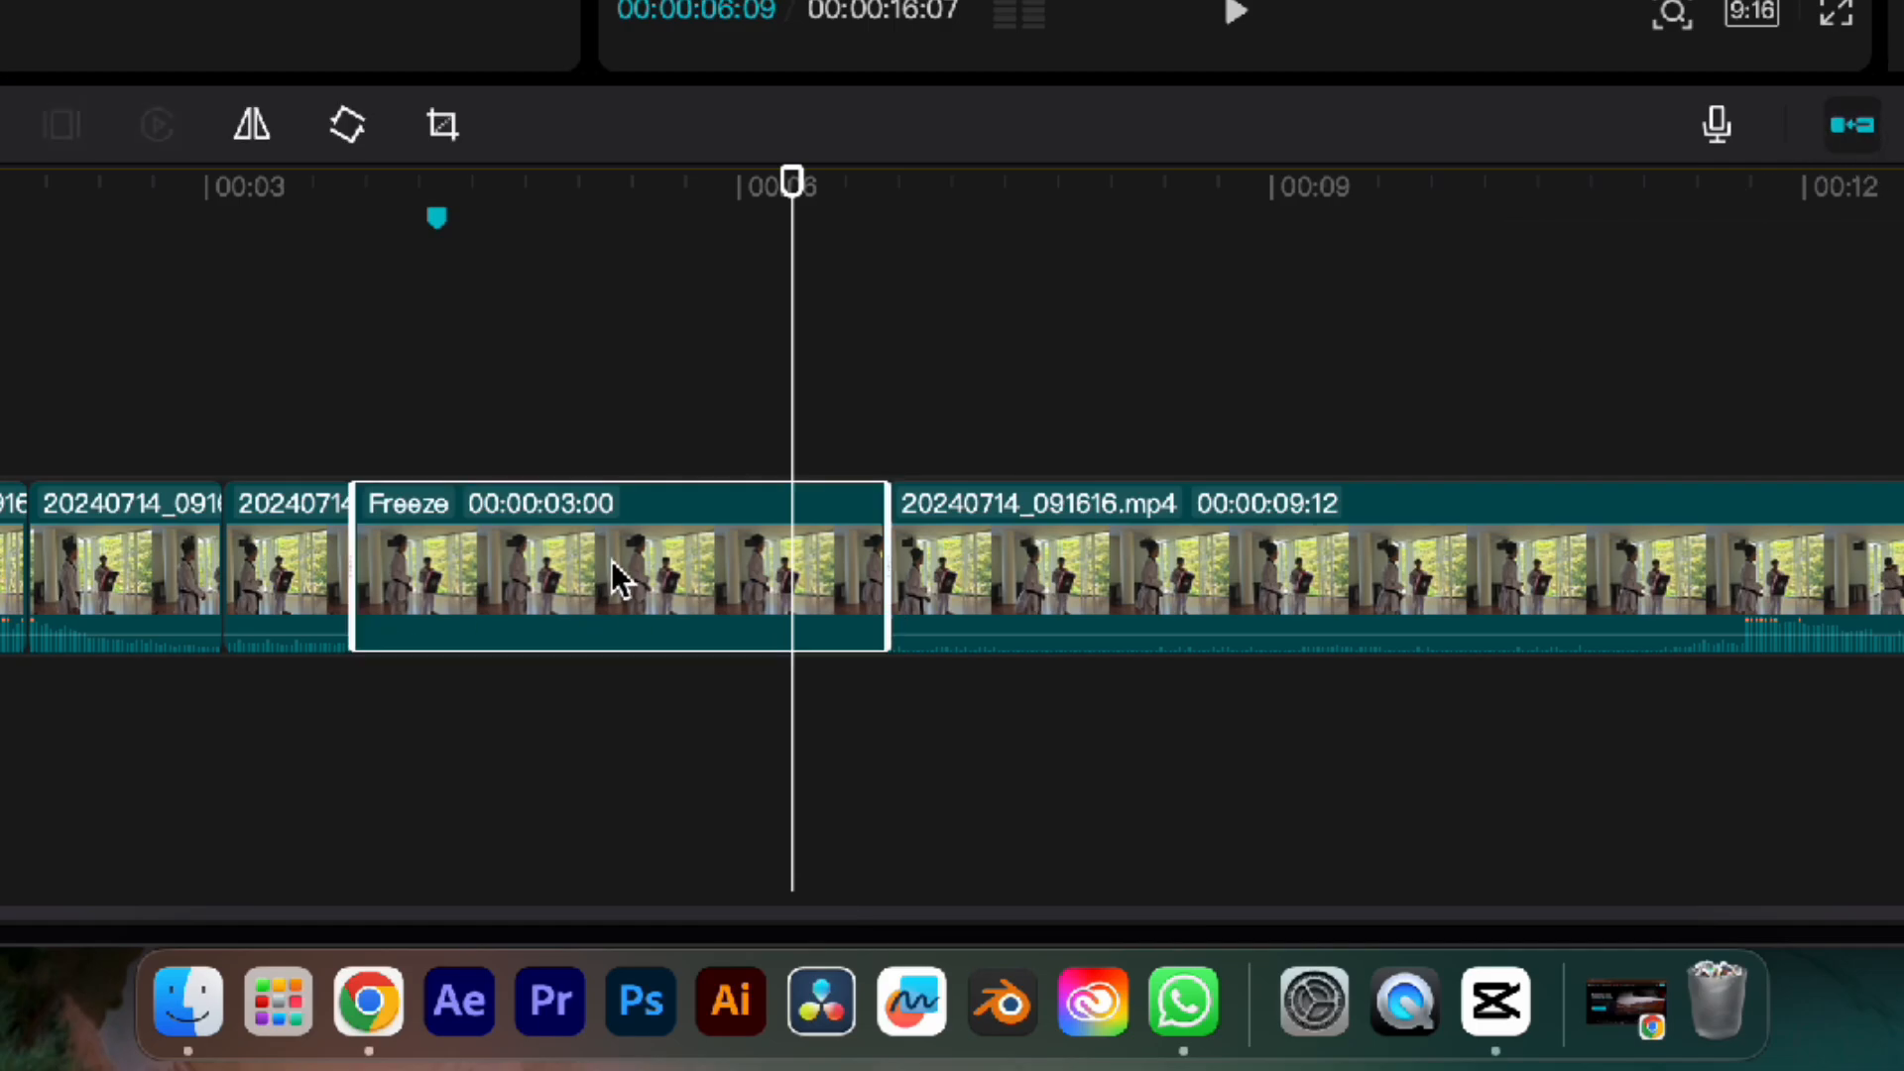
drag(1036, 511, 1793, 528)
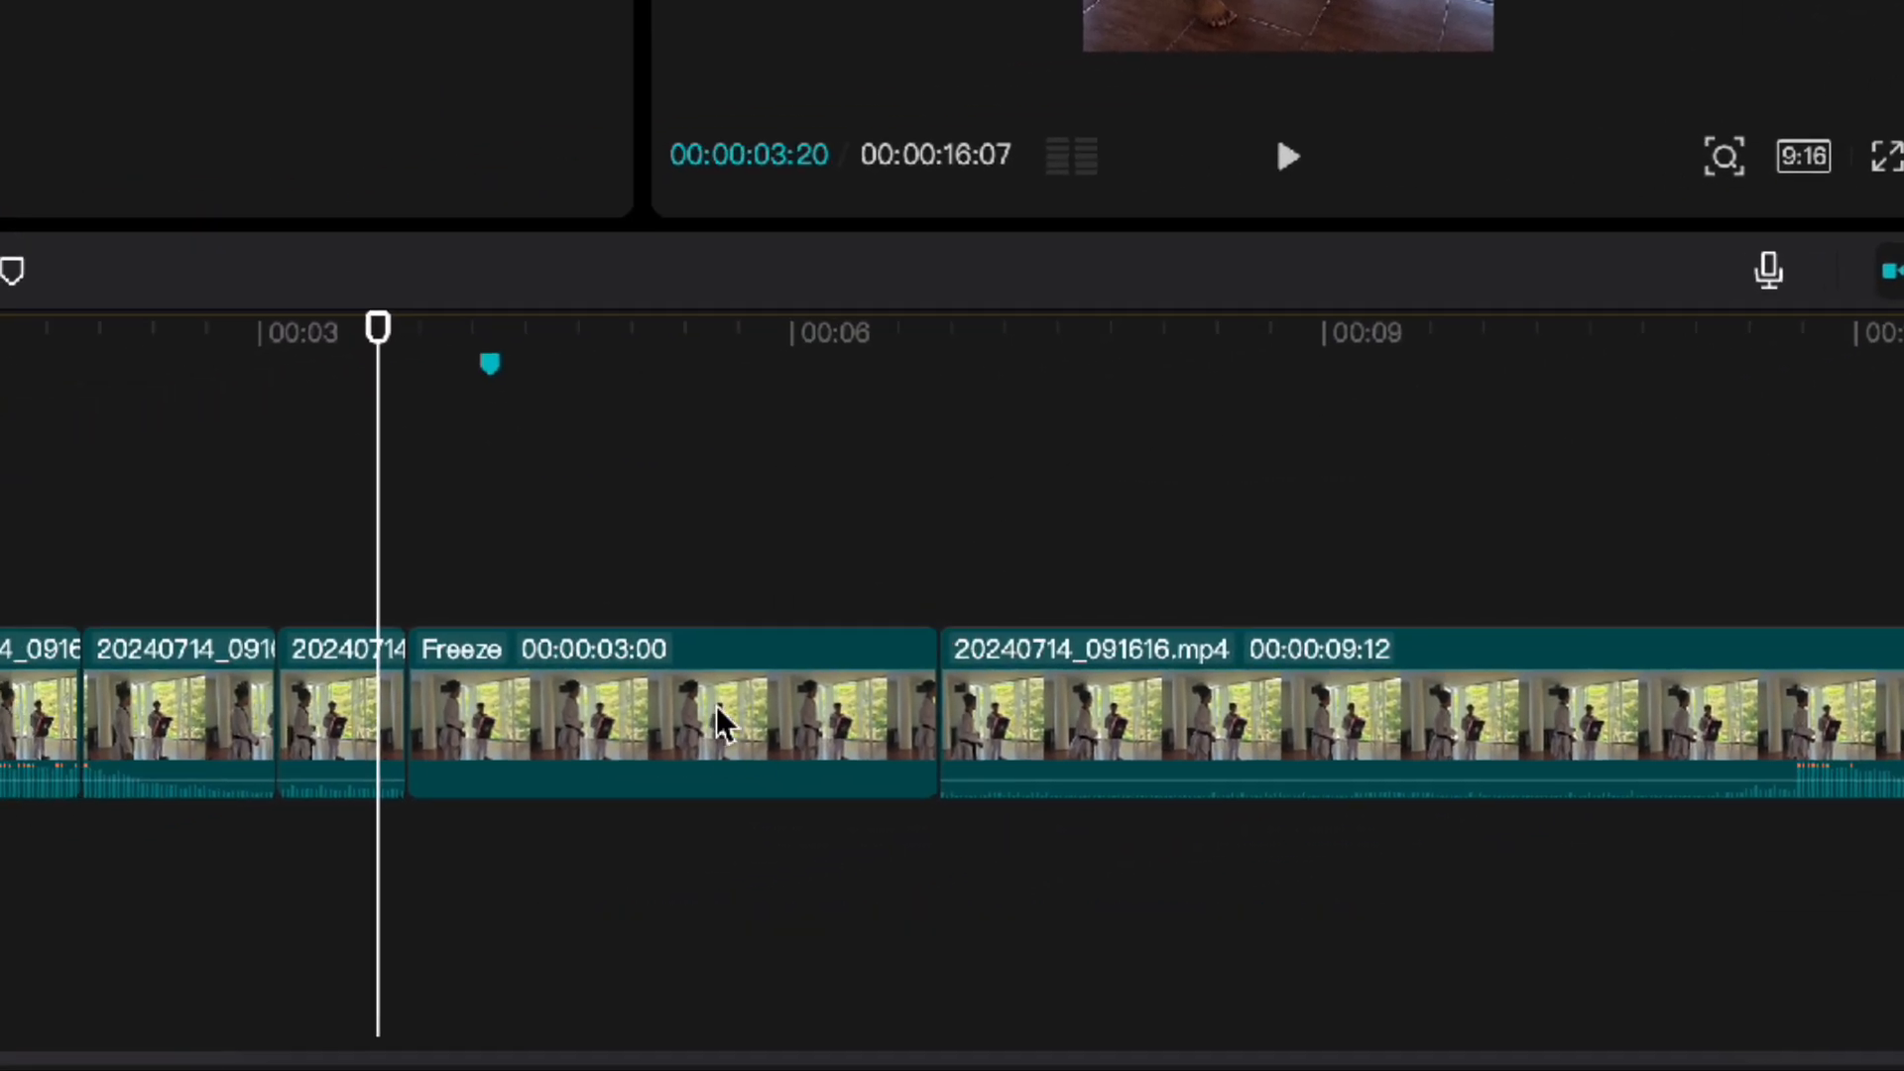
Step: Lift the last segment onto a track above, aligned with the freeze frame's end, and return it to the main track
scroll(718, 705, right, 5)
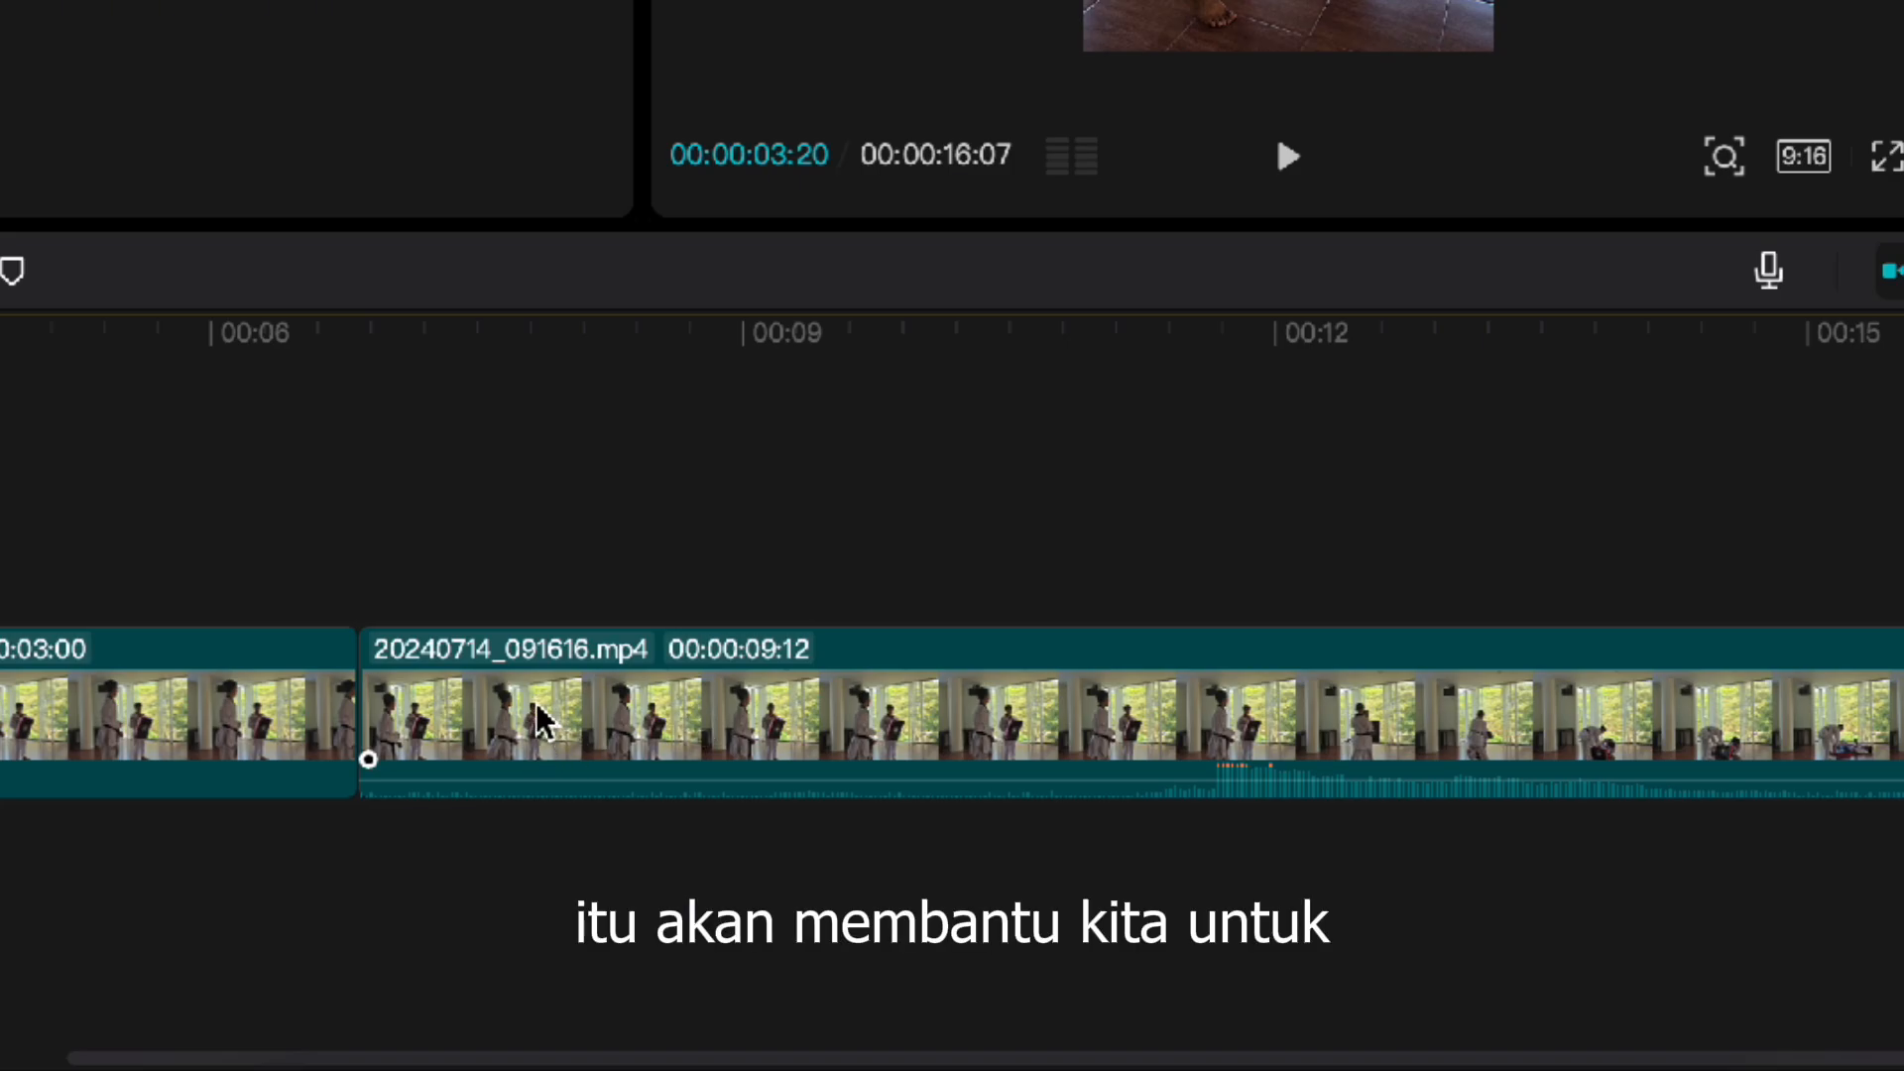
drag(570, 693, 536, 583)
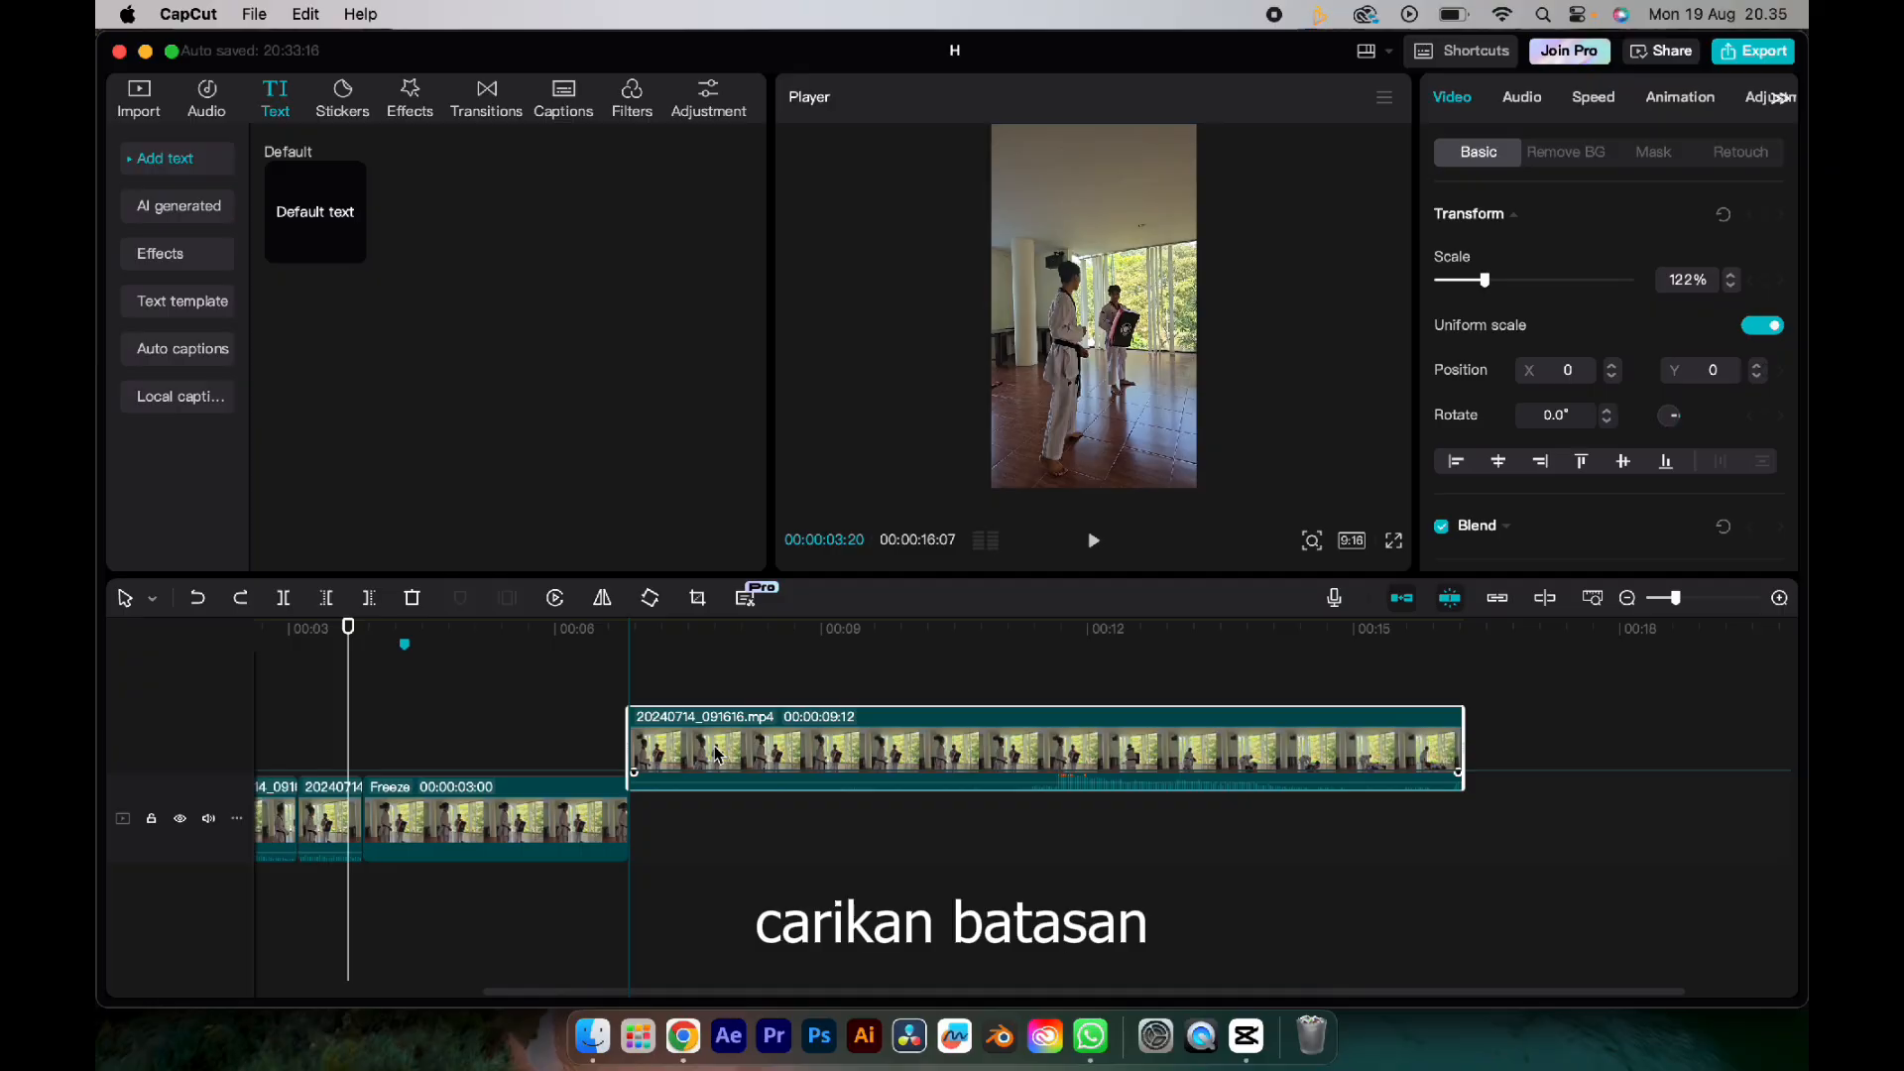
mouse_move(718, 756)
mouse_down()
mouse_move(736, 829)
mouse_move(716, 825)
mouse_move(700, 740)
mouse_move(676, 739)
mouse_move(697, 739)
mouse_move(702, 859)
mouse_up()
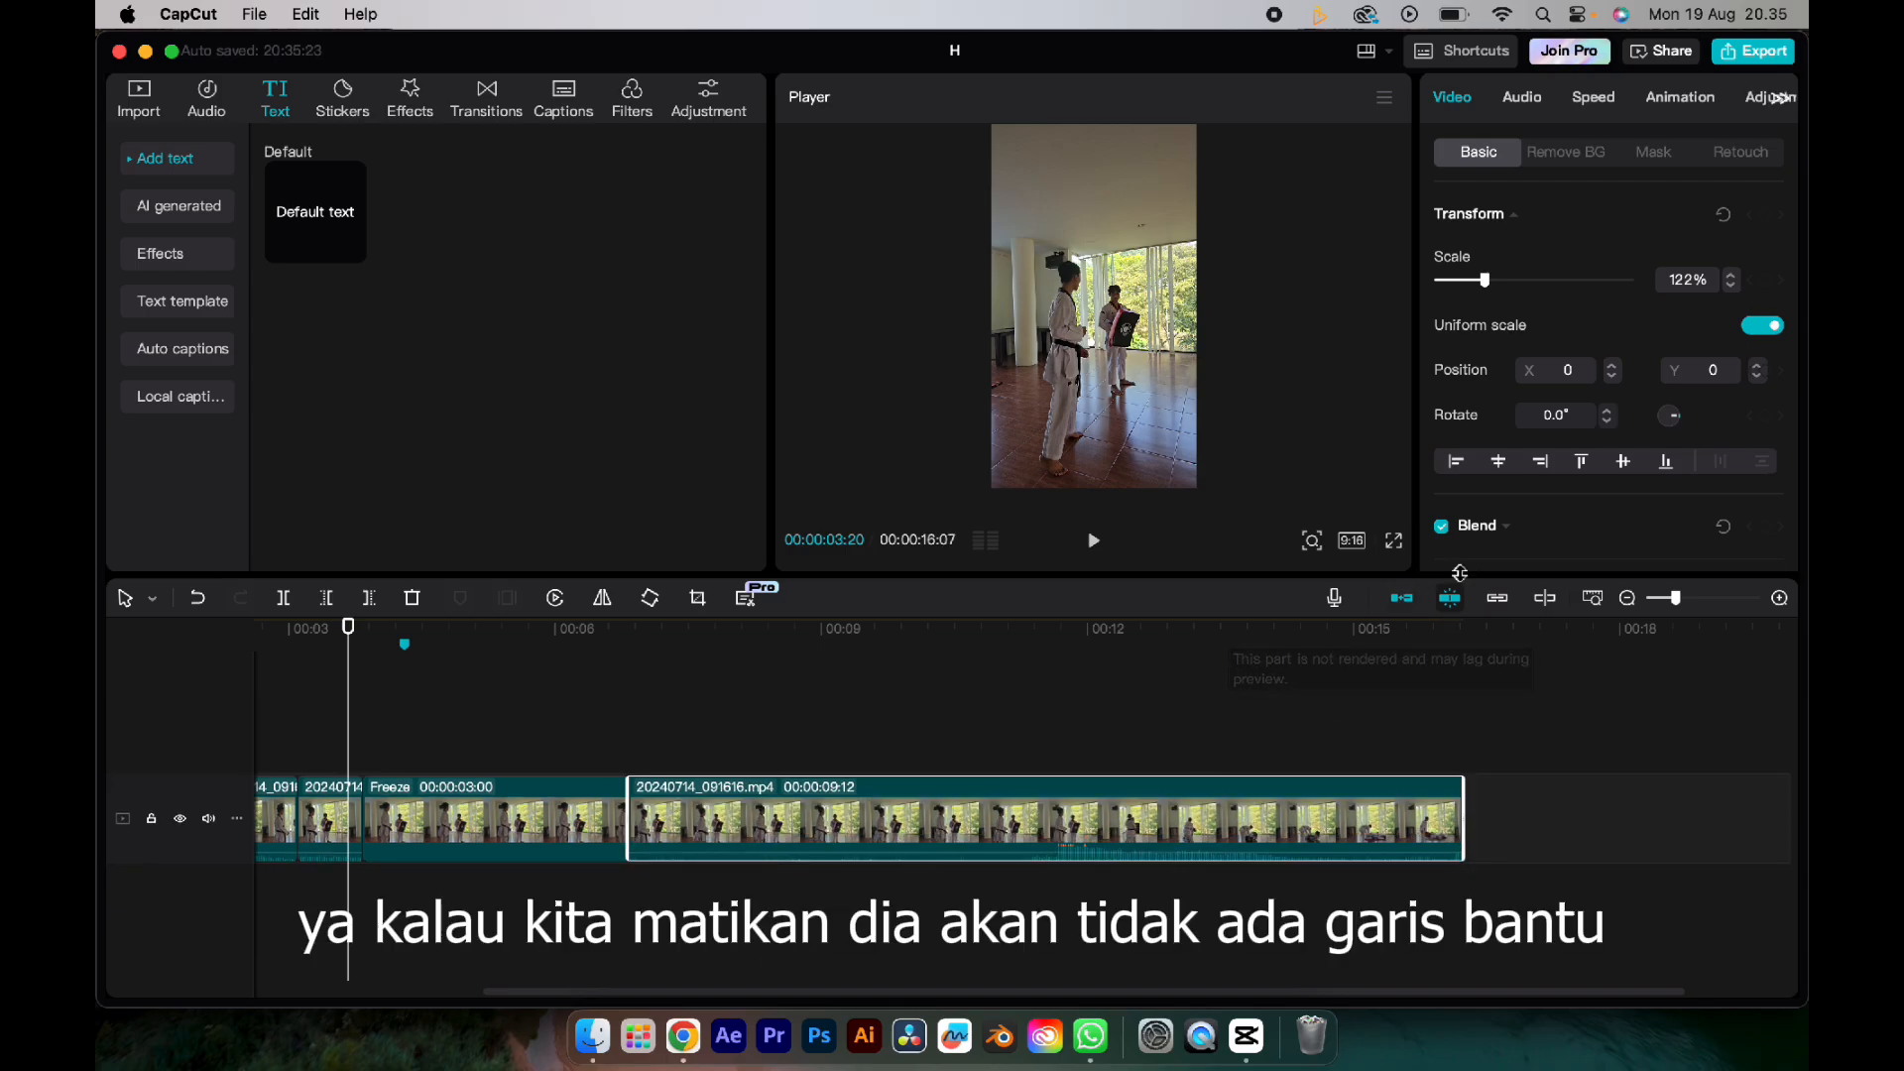
Step: Turn off auto snapping and try moving the last segment without alignment guides
click(1450, 597)
drag(920, 833, 875, 829)
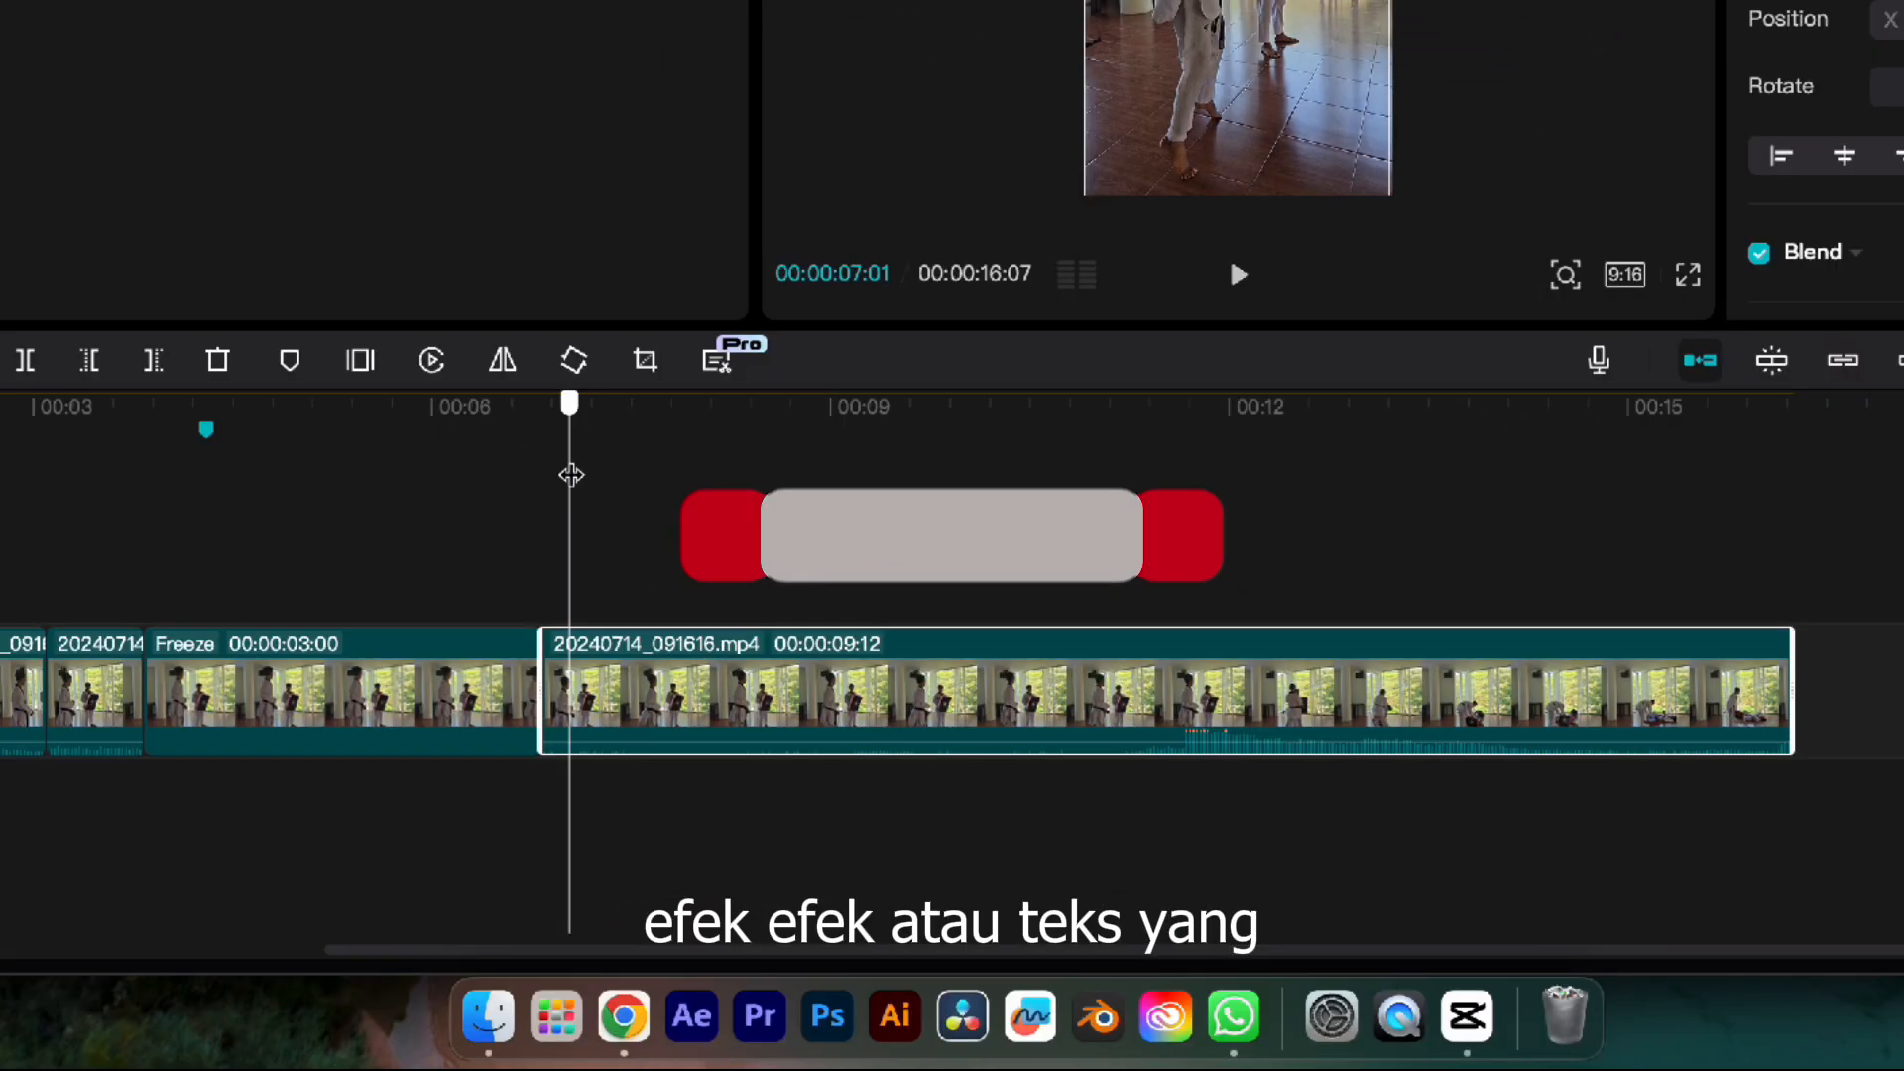
Step: Add a Default text clip at 00:00:06:28, above the start of the last segment
drag(571, 476, 600, 475)
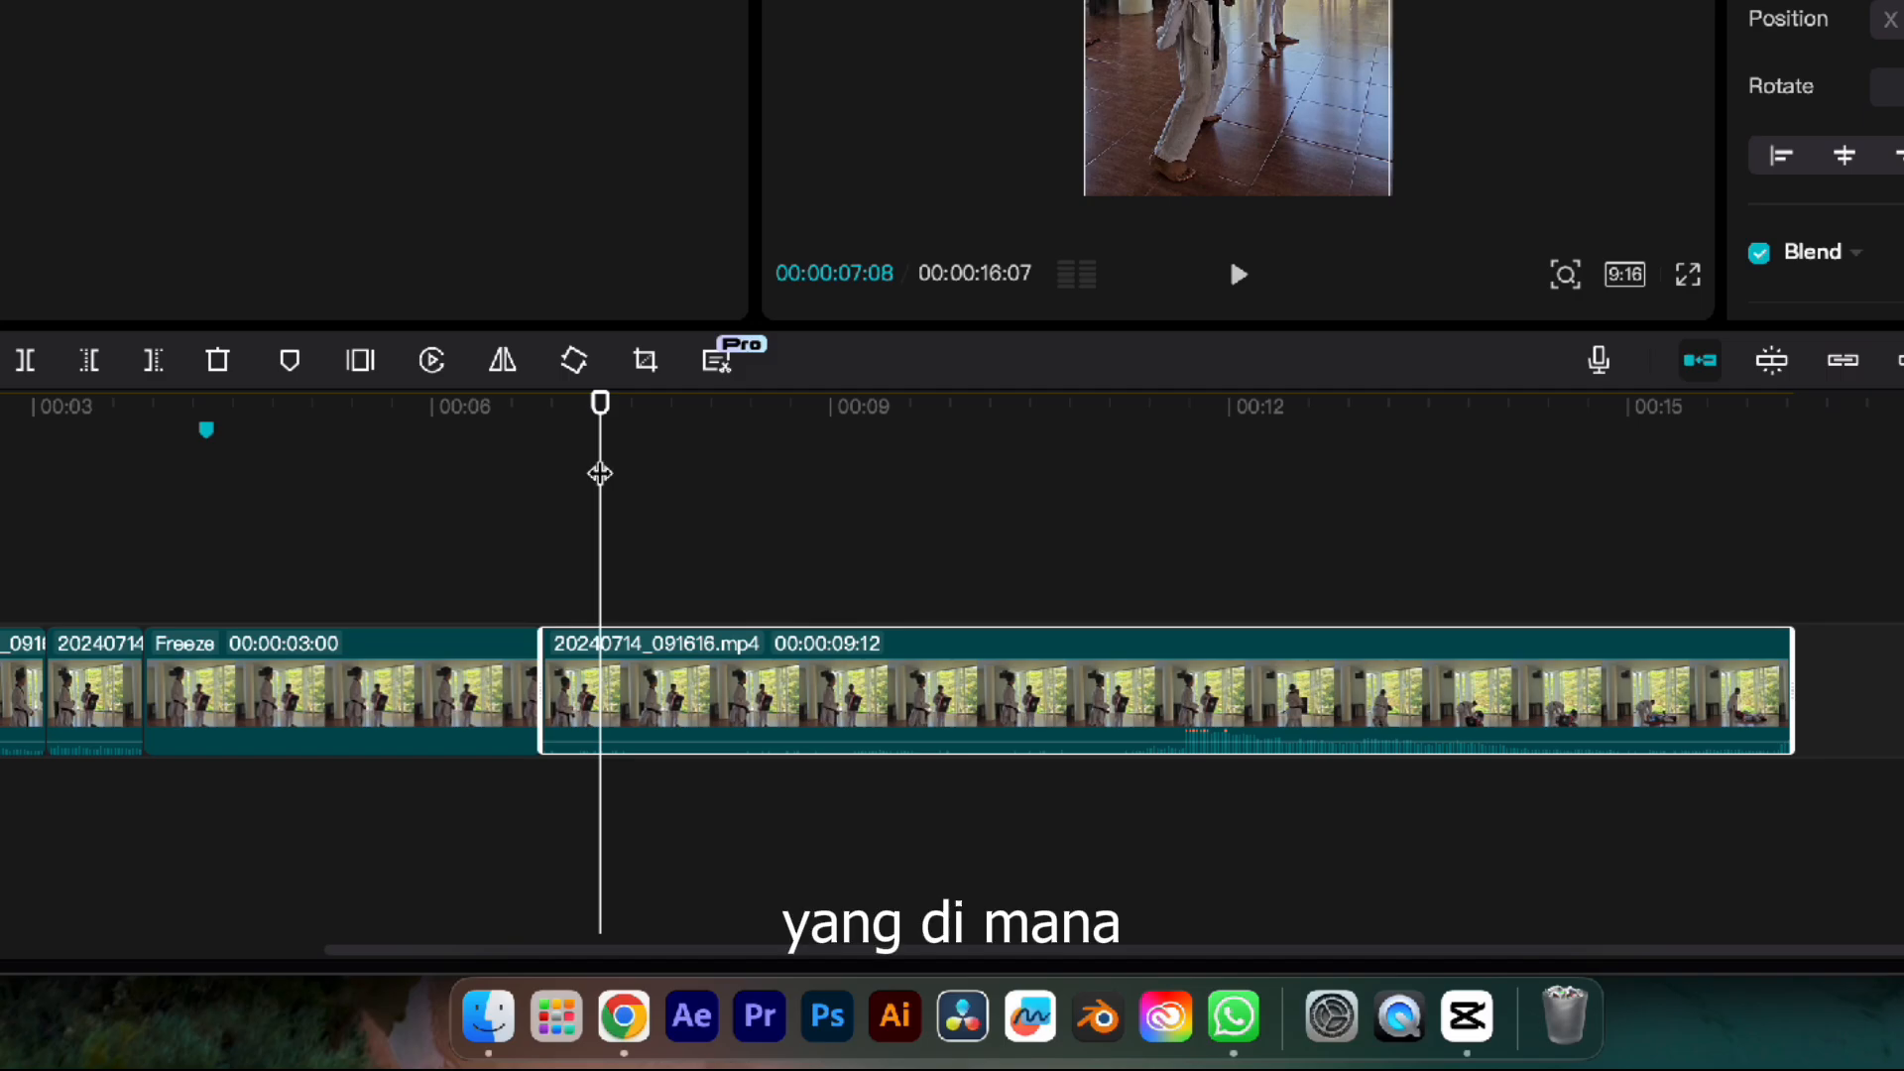
drag(600, 464, 552, 461)
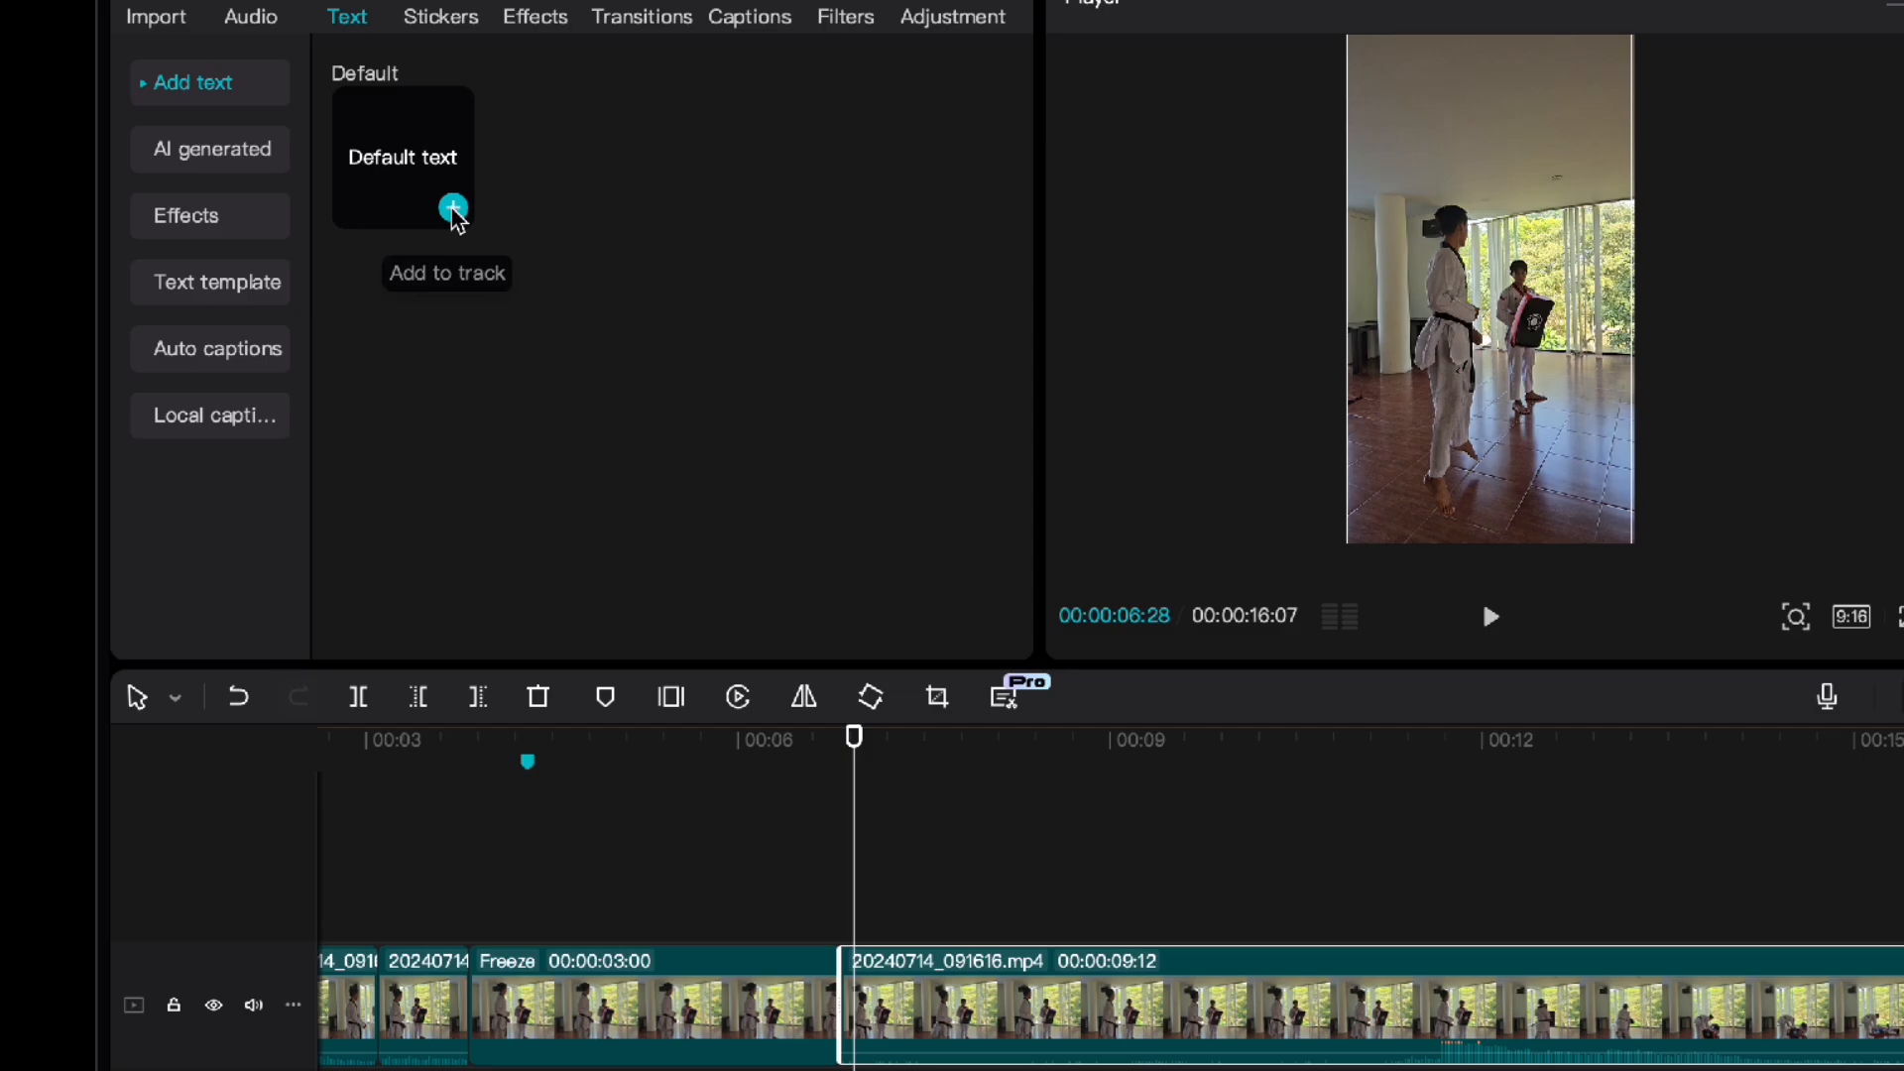
click(452, 210)
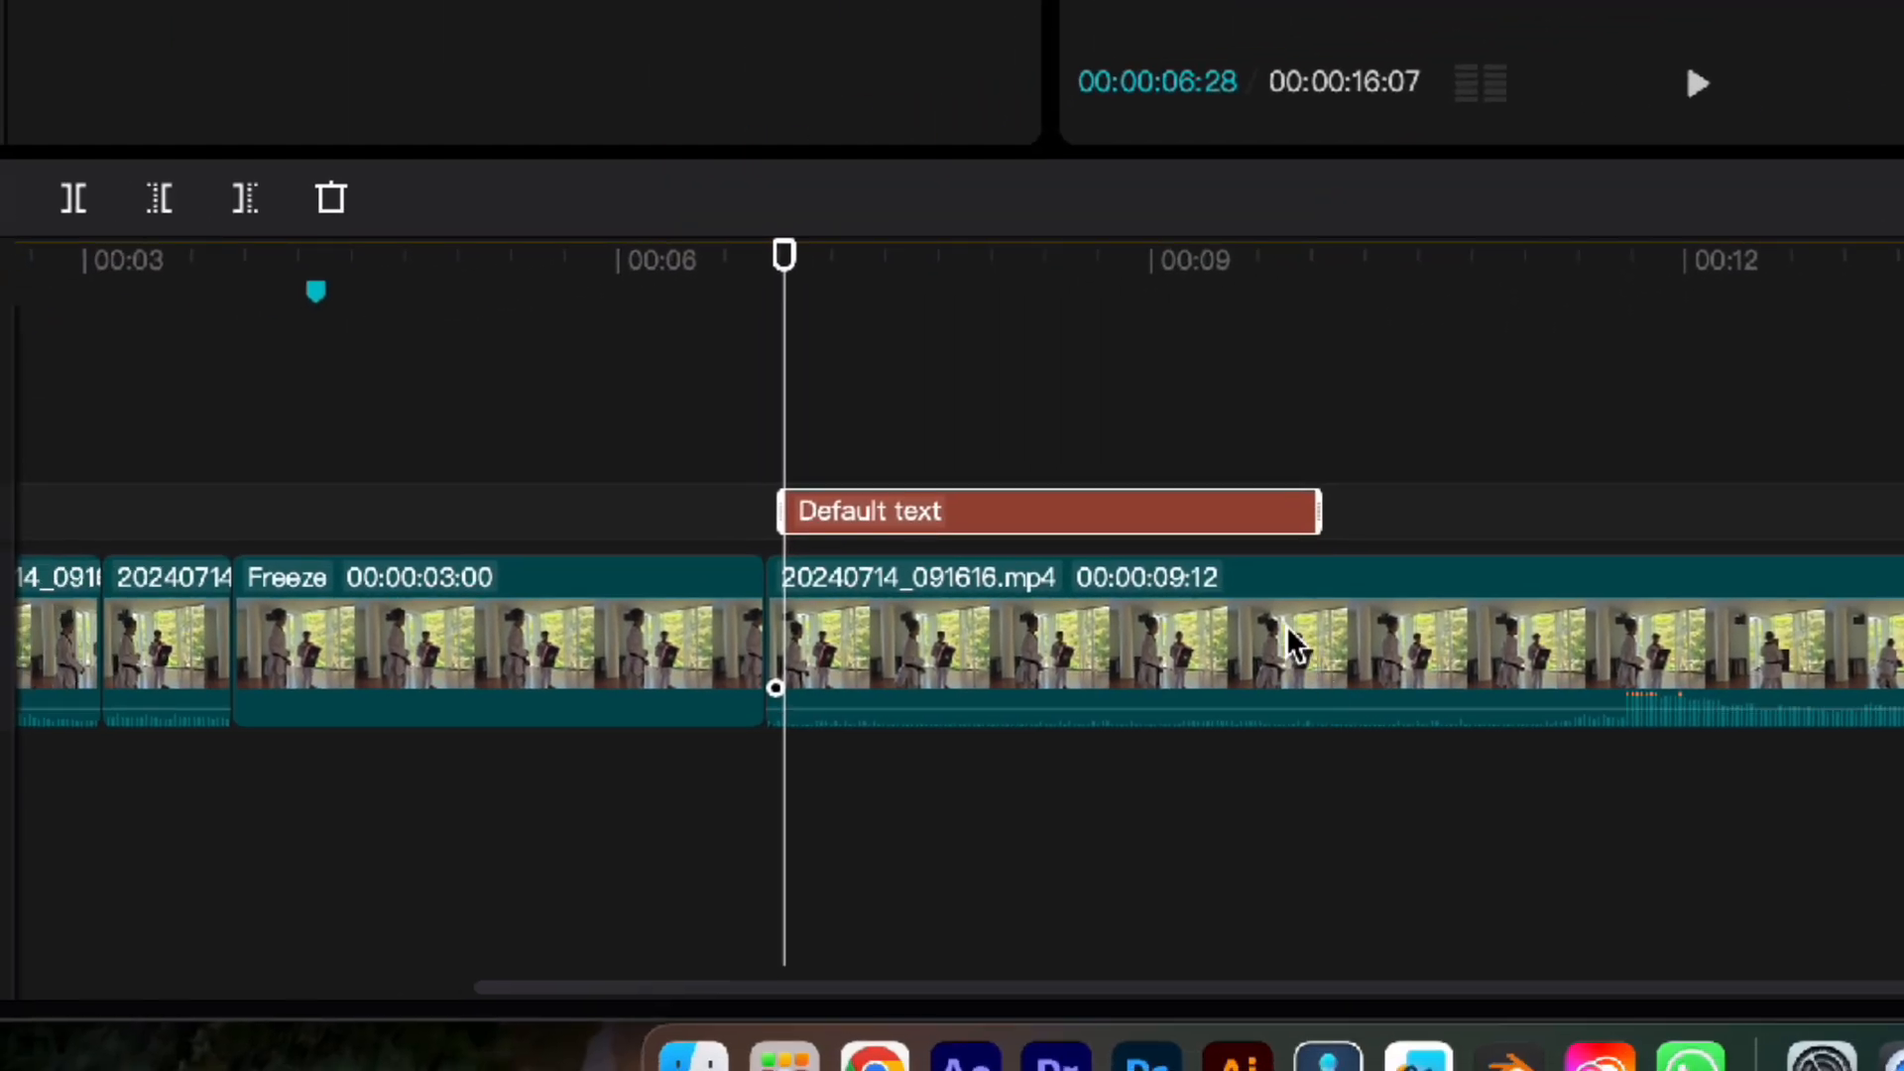
Step: Move the Default text clip slightly later on its track above the last segment
click(1288, 637)
drag(1228, 527, 1286, 433)
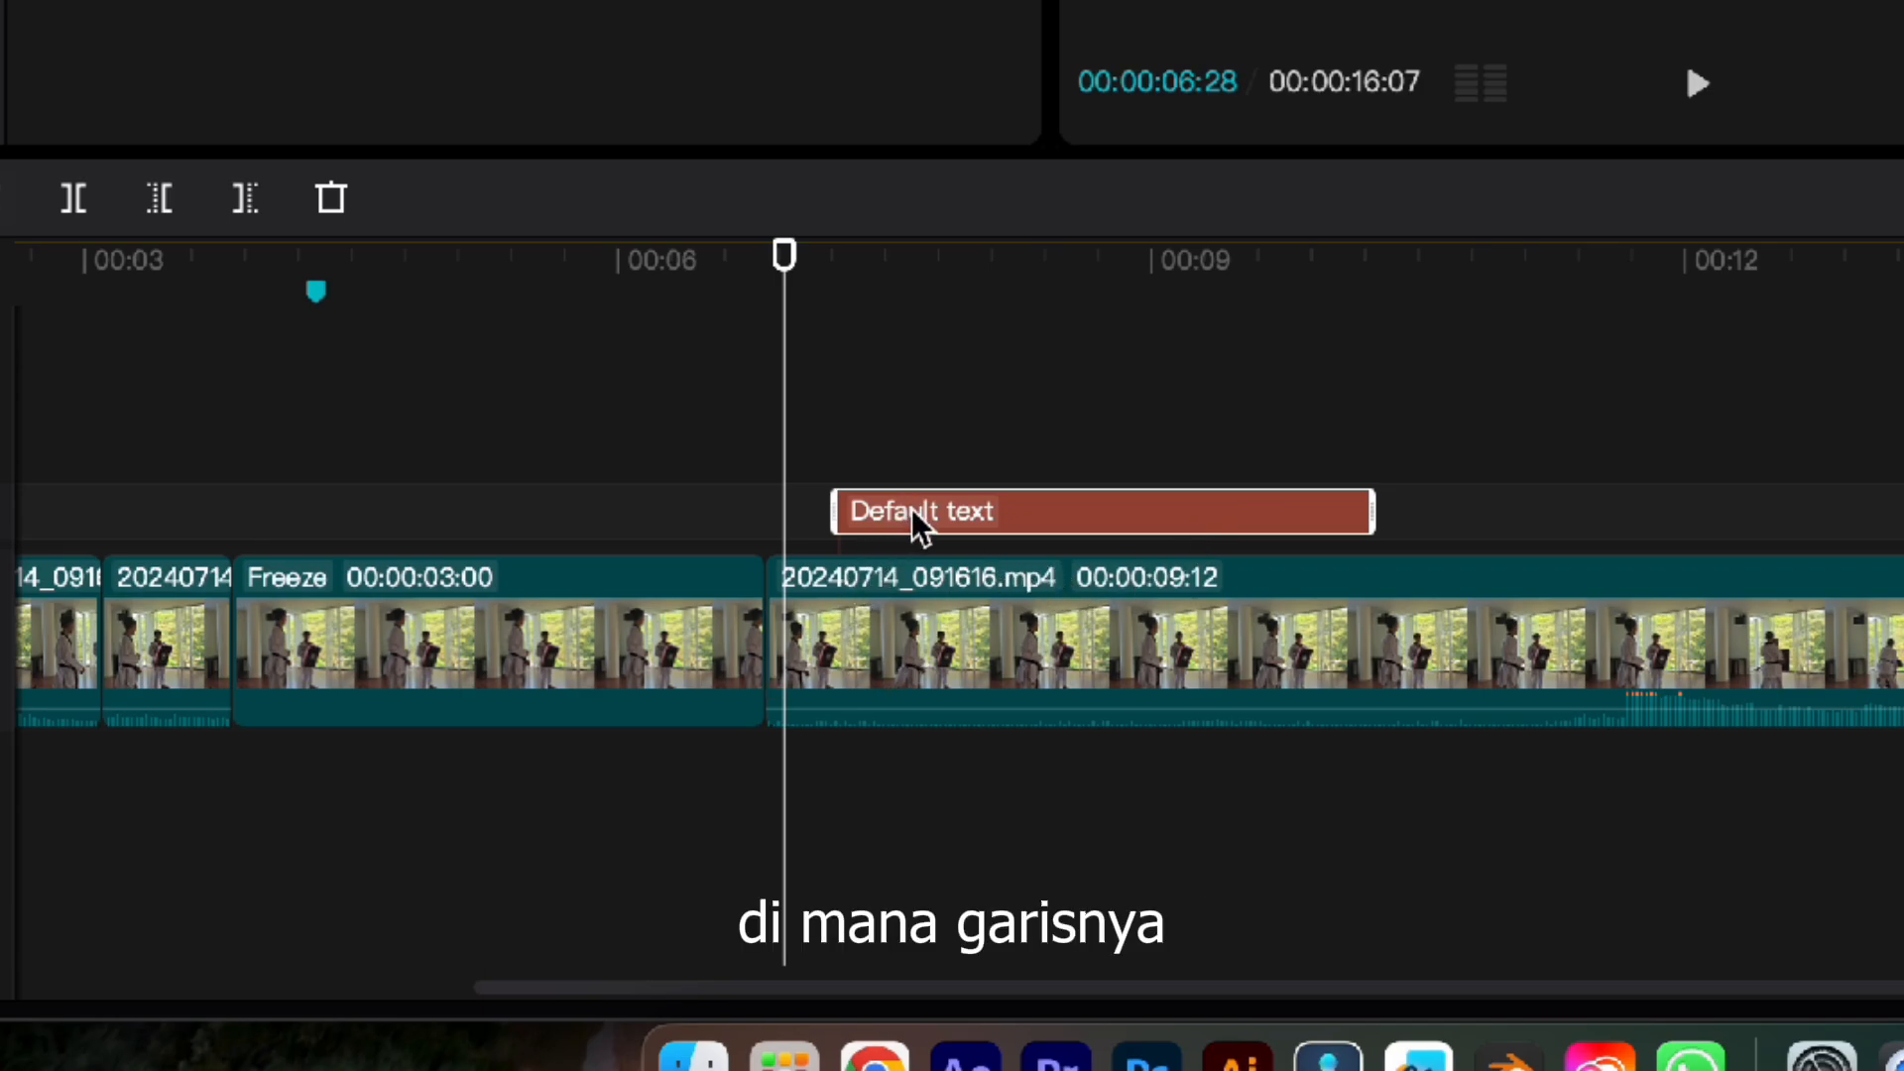
drag(919, 518, 943, 413)
Step: Delete the last video segment together with its linked text clip, and undo the deletion
click(952, 603)
key(Delete)
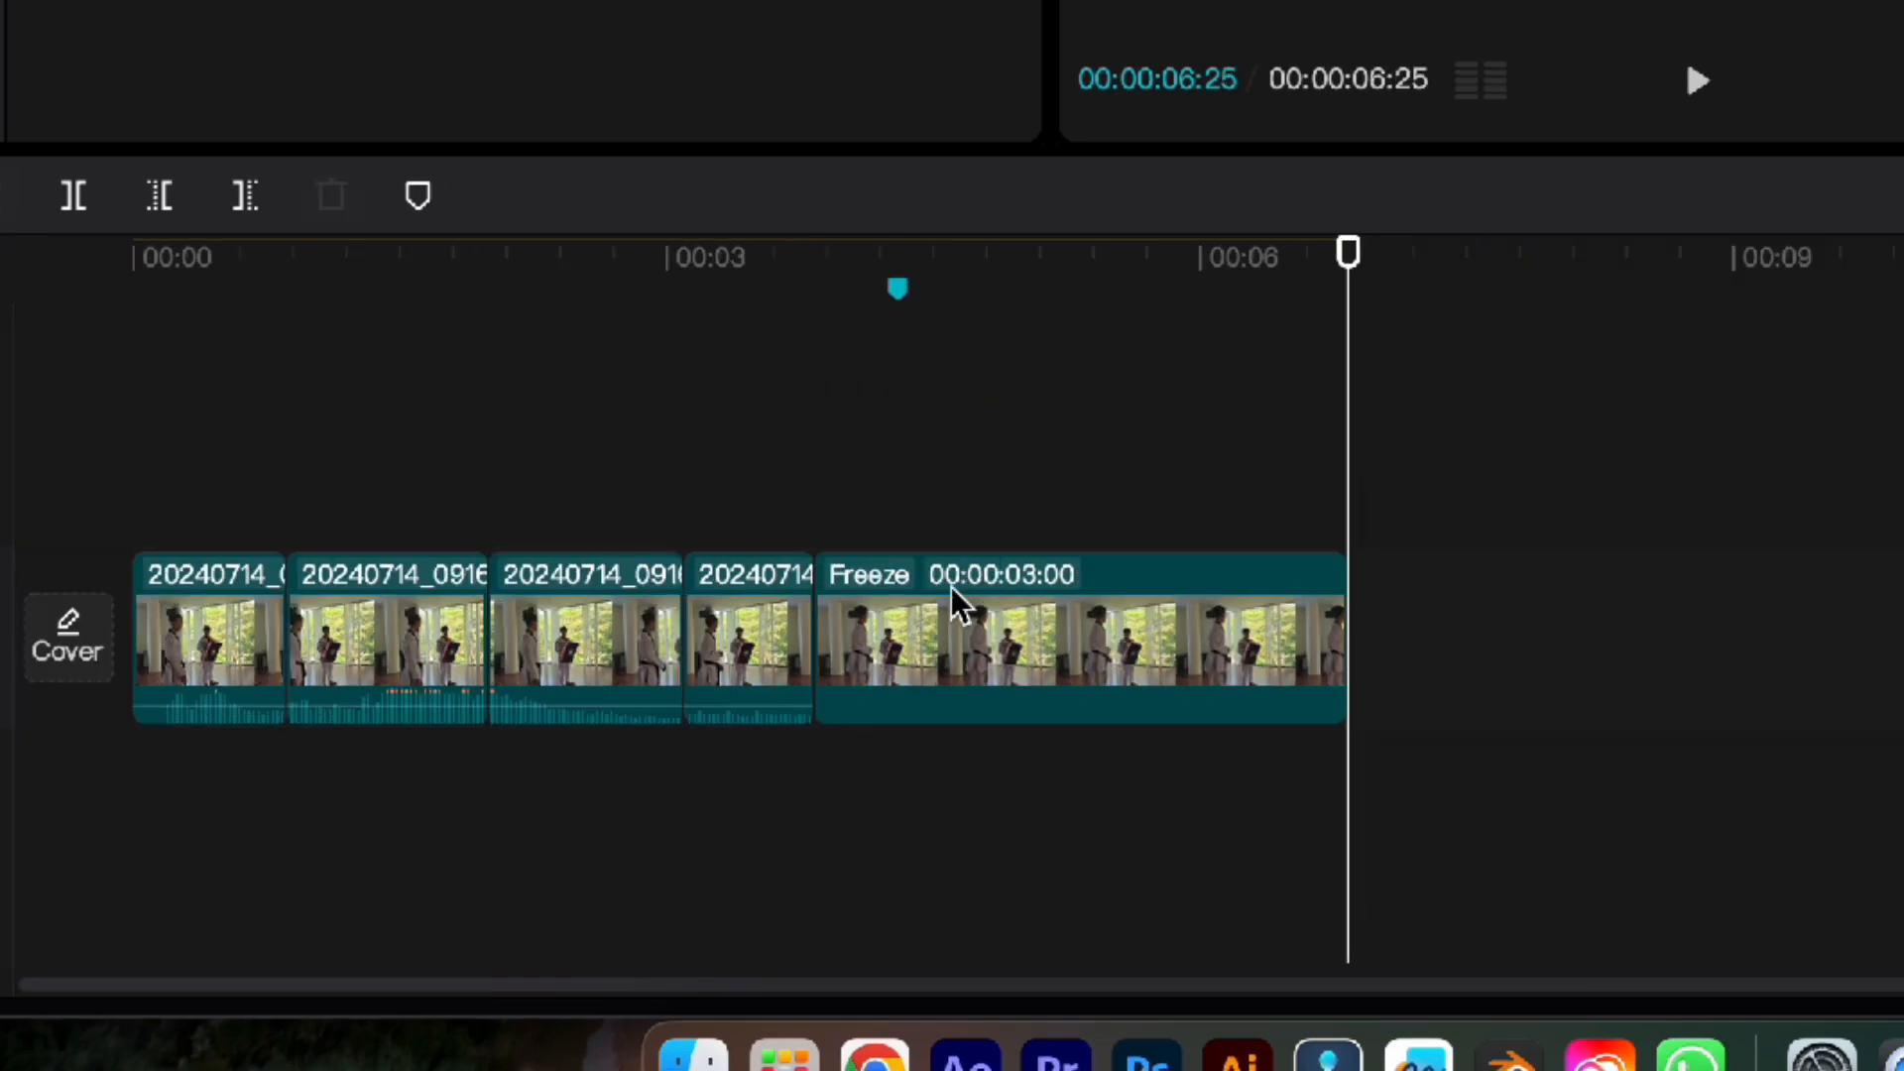
key(super+z)
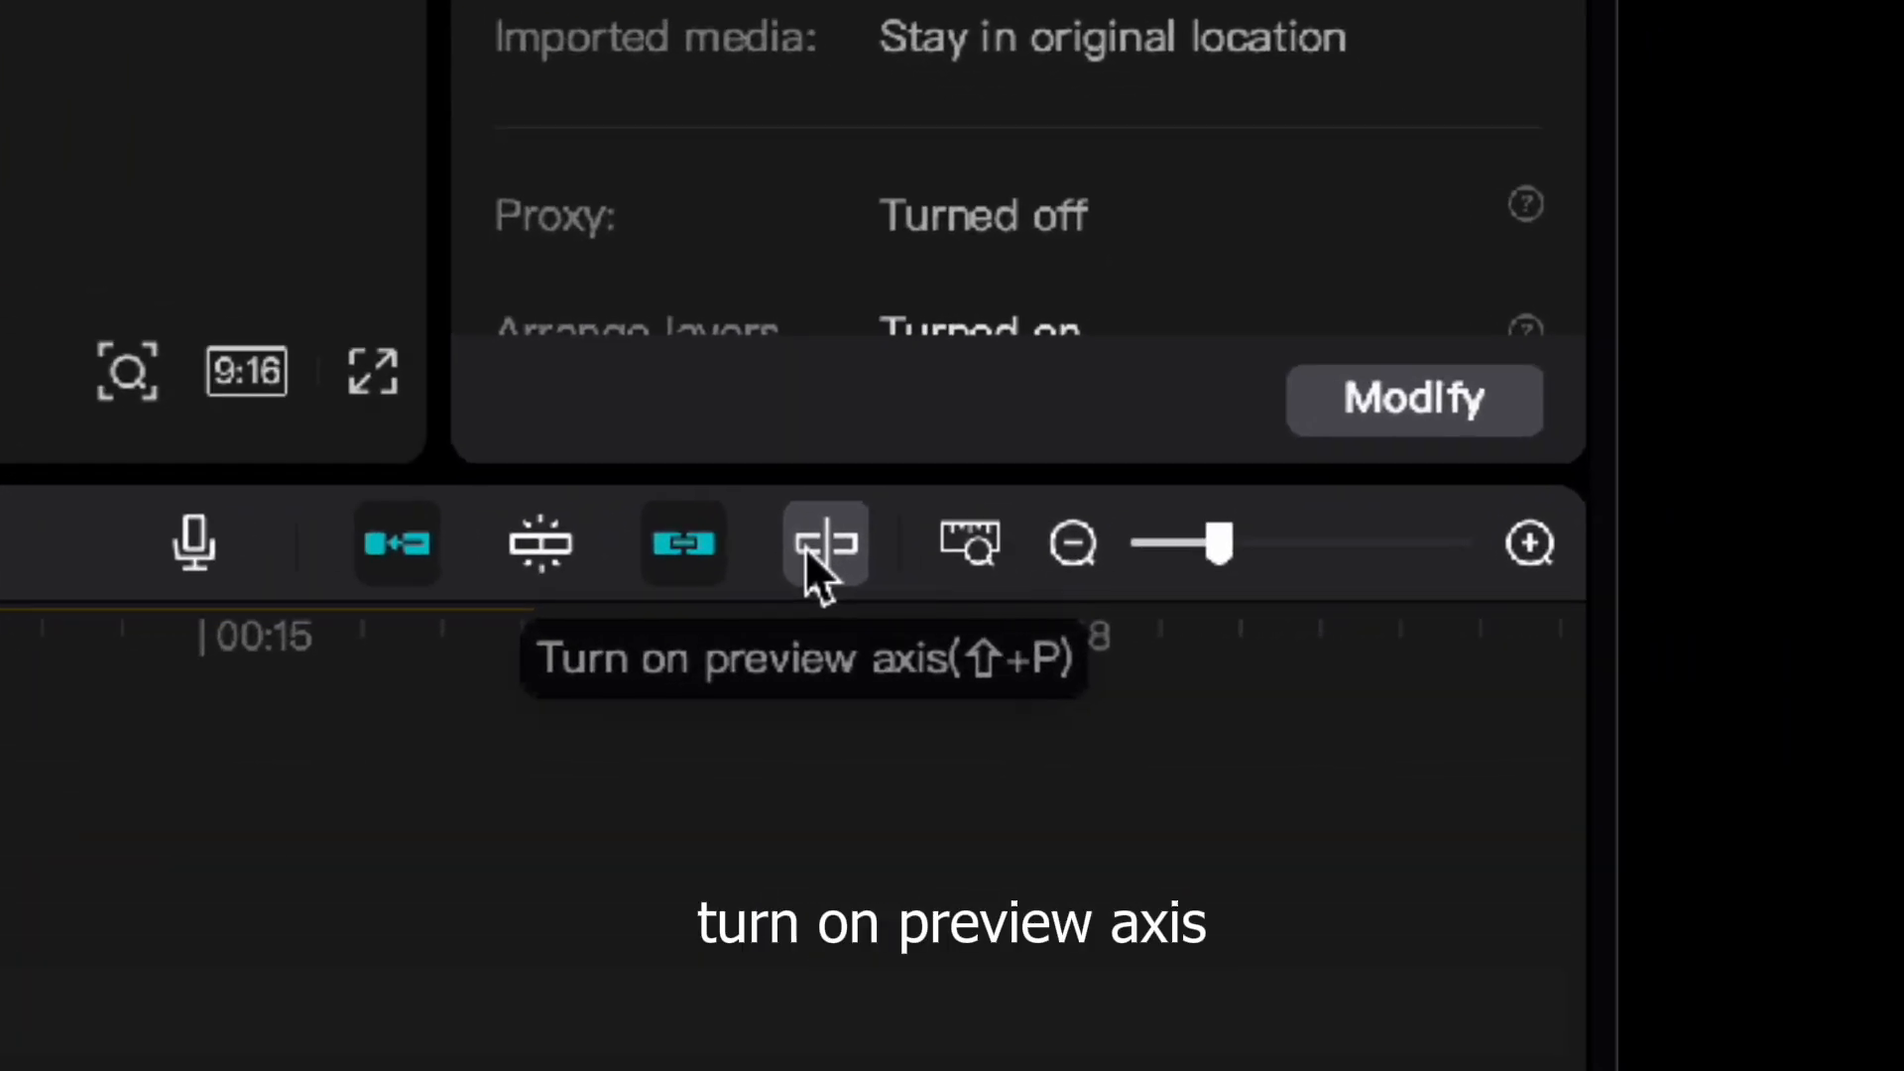
Step: Turn on the preview axis for the timeline
click(823, 546)
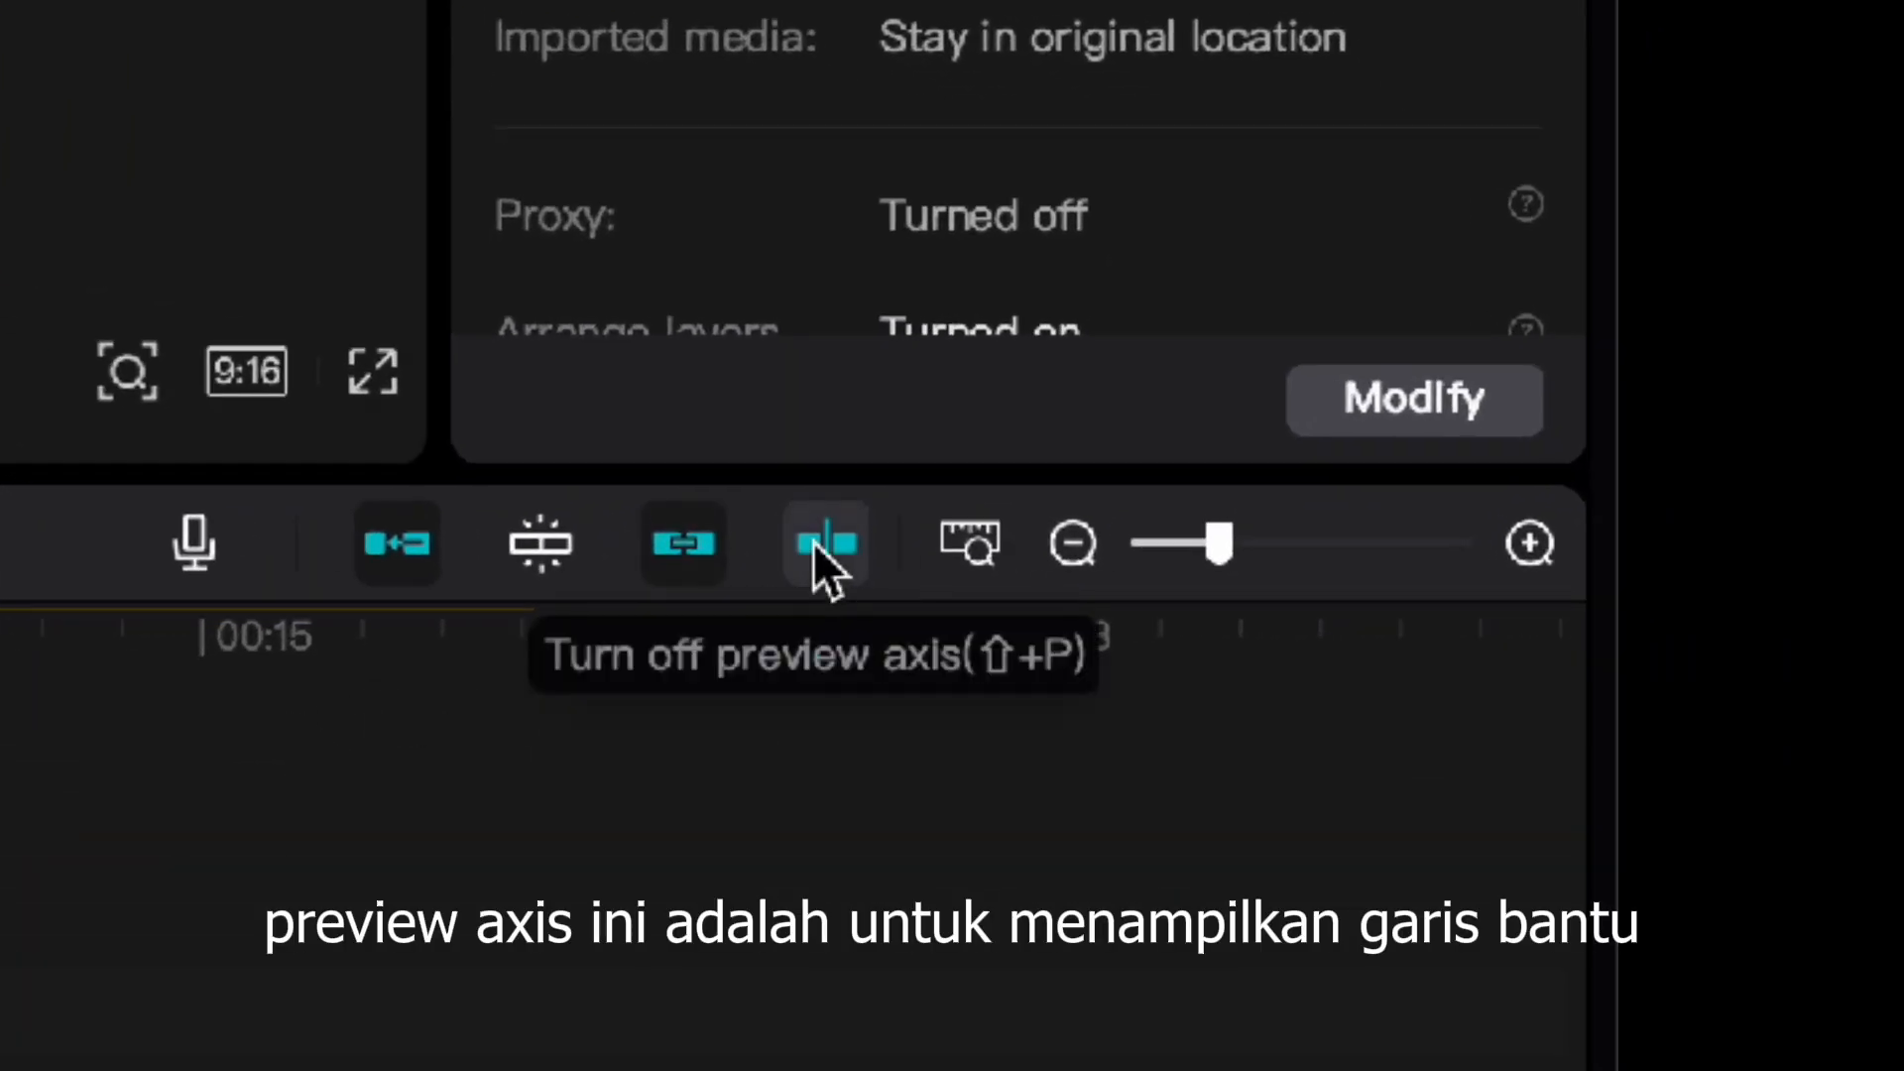
Step: Turn off the preview axis and zoom the timeline out until all clips fit in view
click(827, 547)
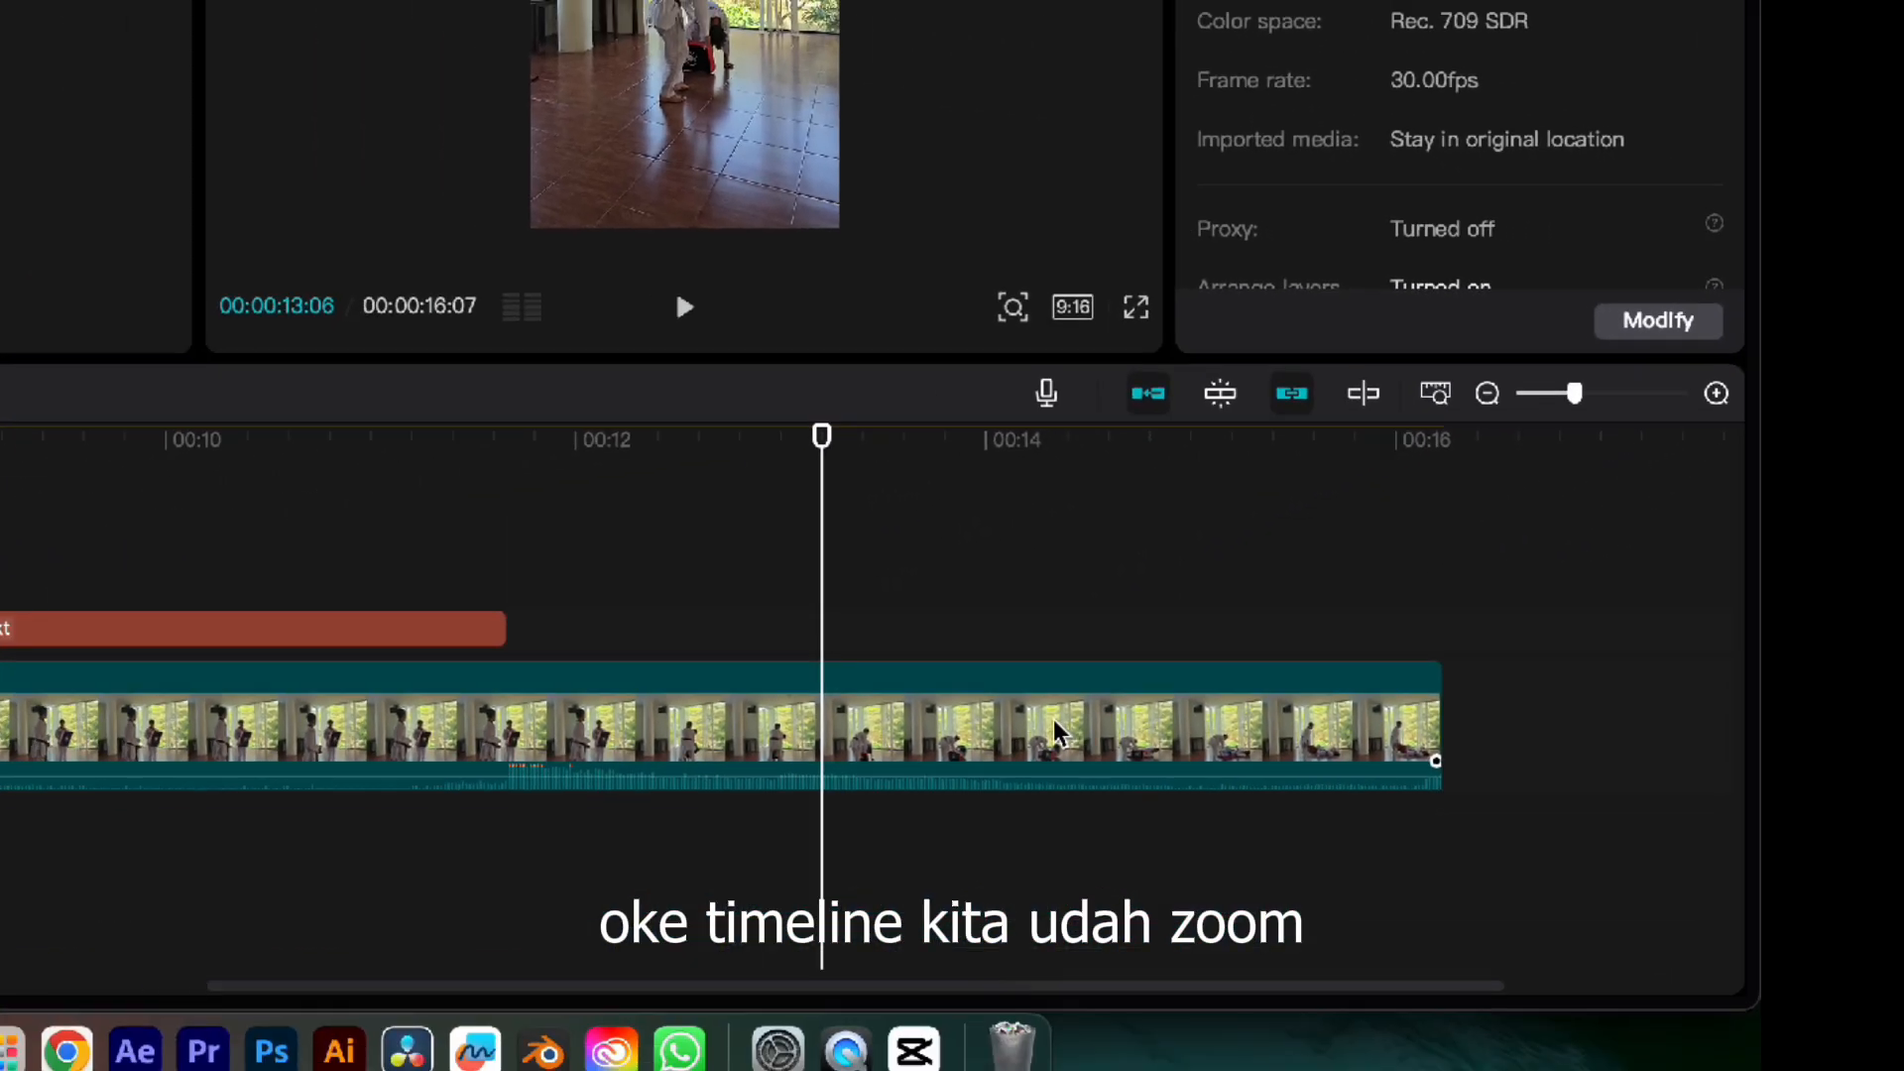
scroll(801, 773, up, 3)
scroll(801, 773, down, 2)
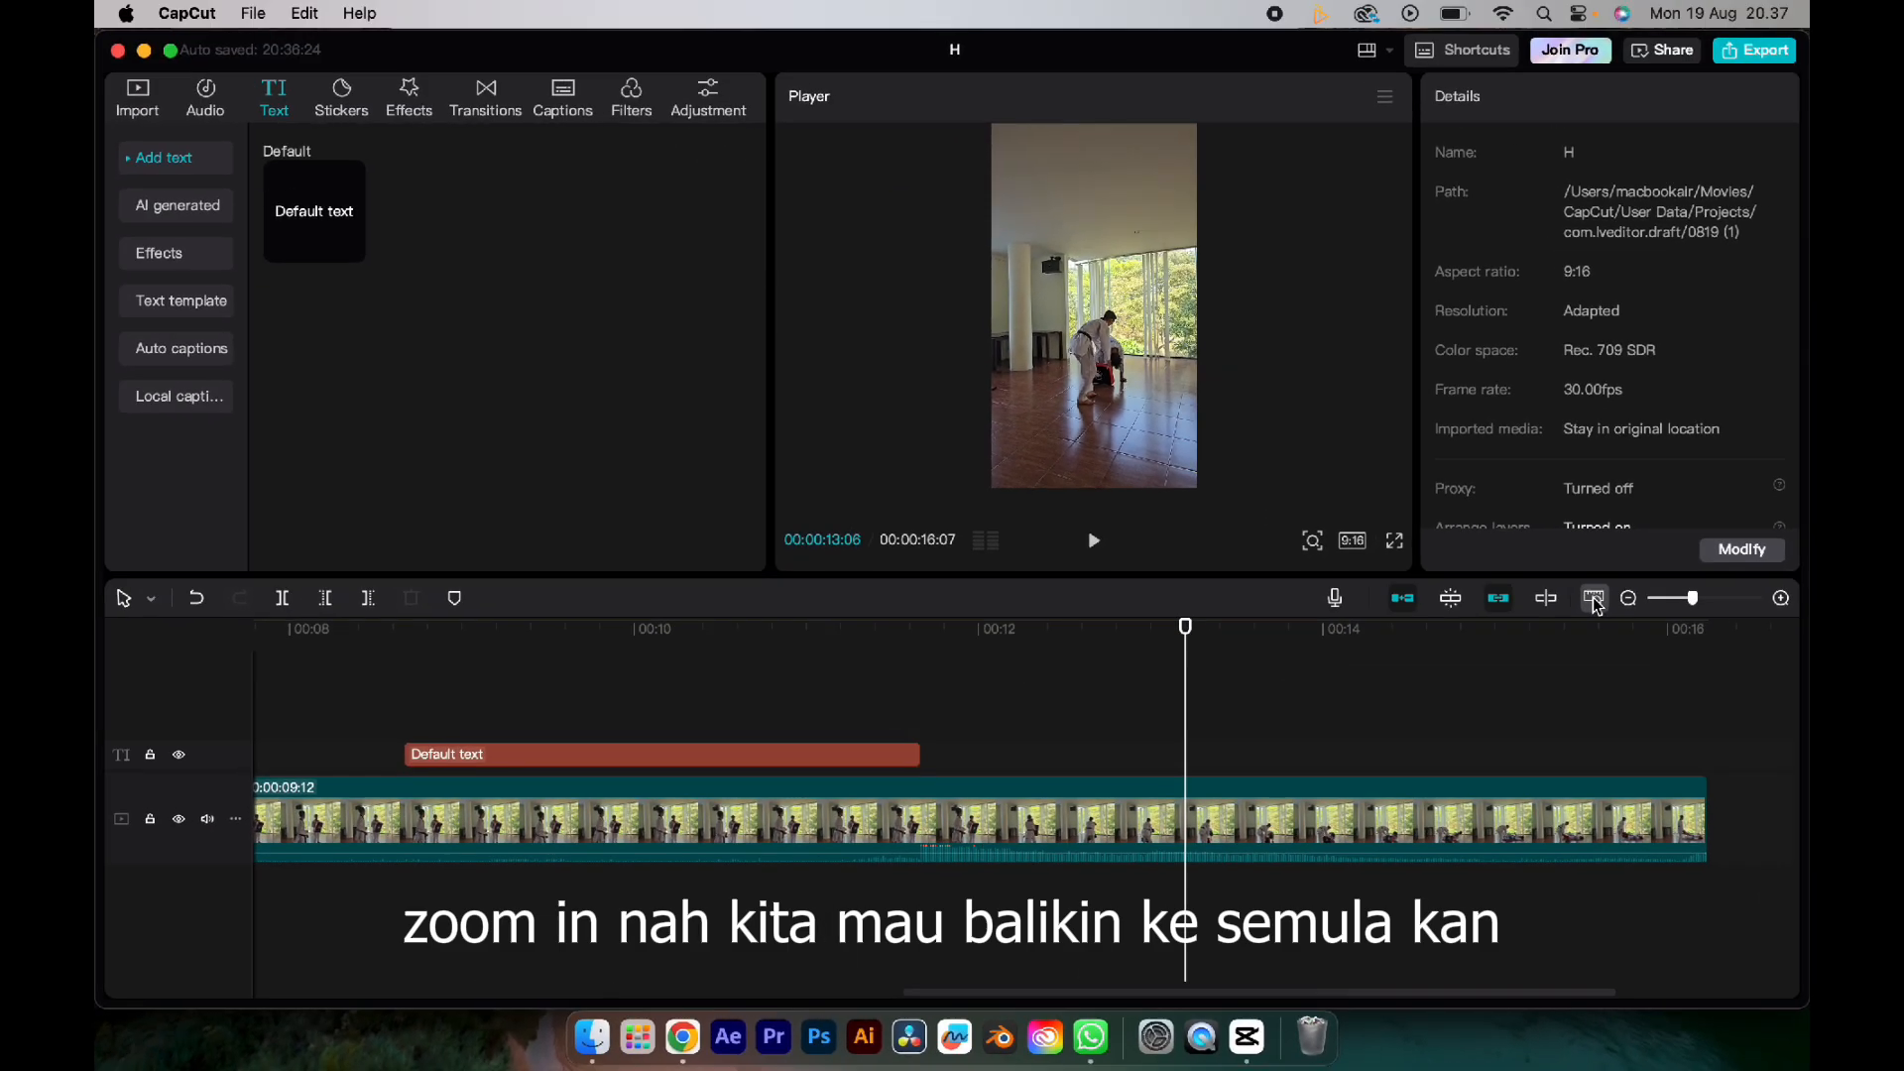
click(1436, 402)
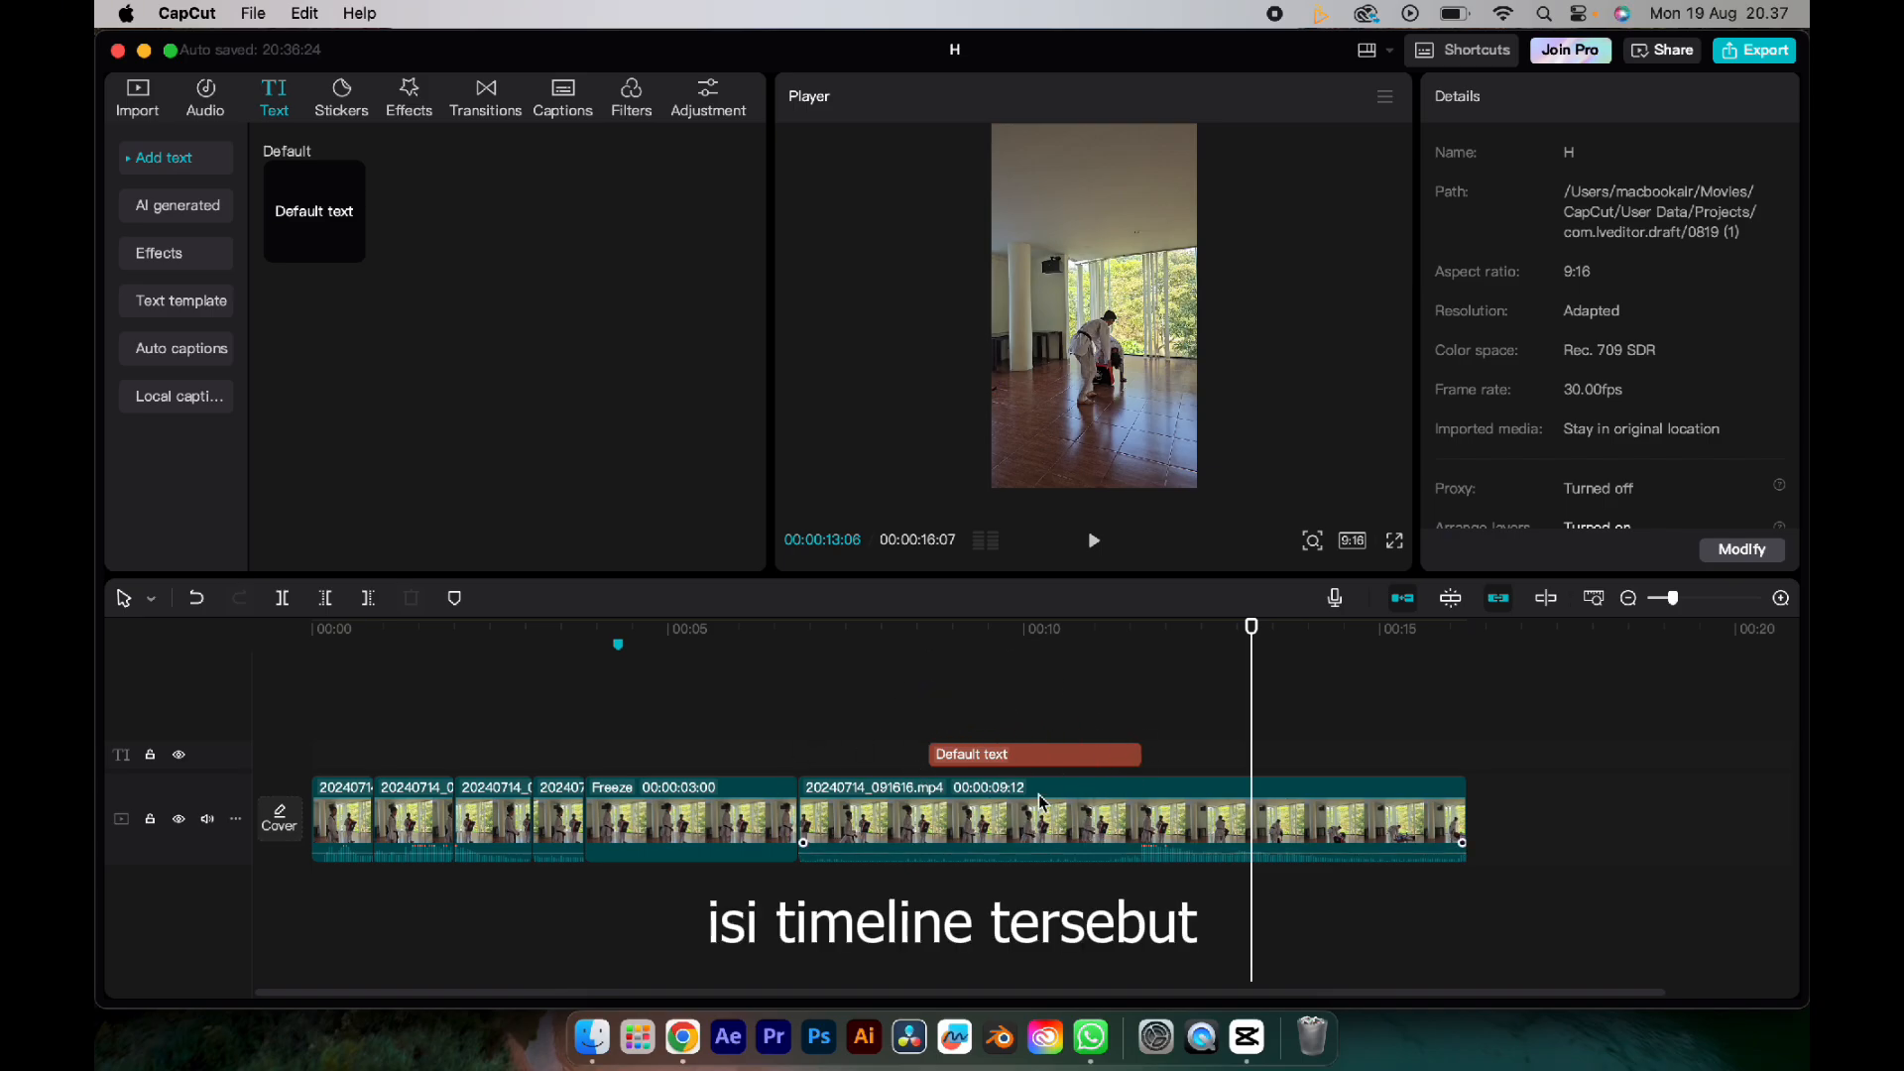
mouse_move(1681, 597)
mouse_down()
mouse_move(1713, 597)
mouse_move(1654, 597)
mouse_up()
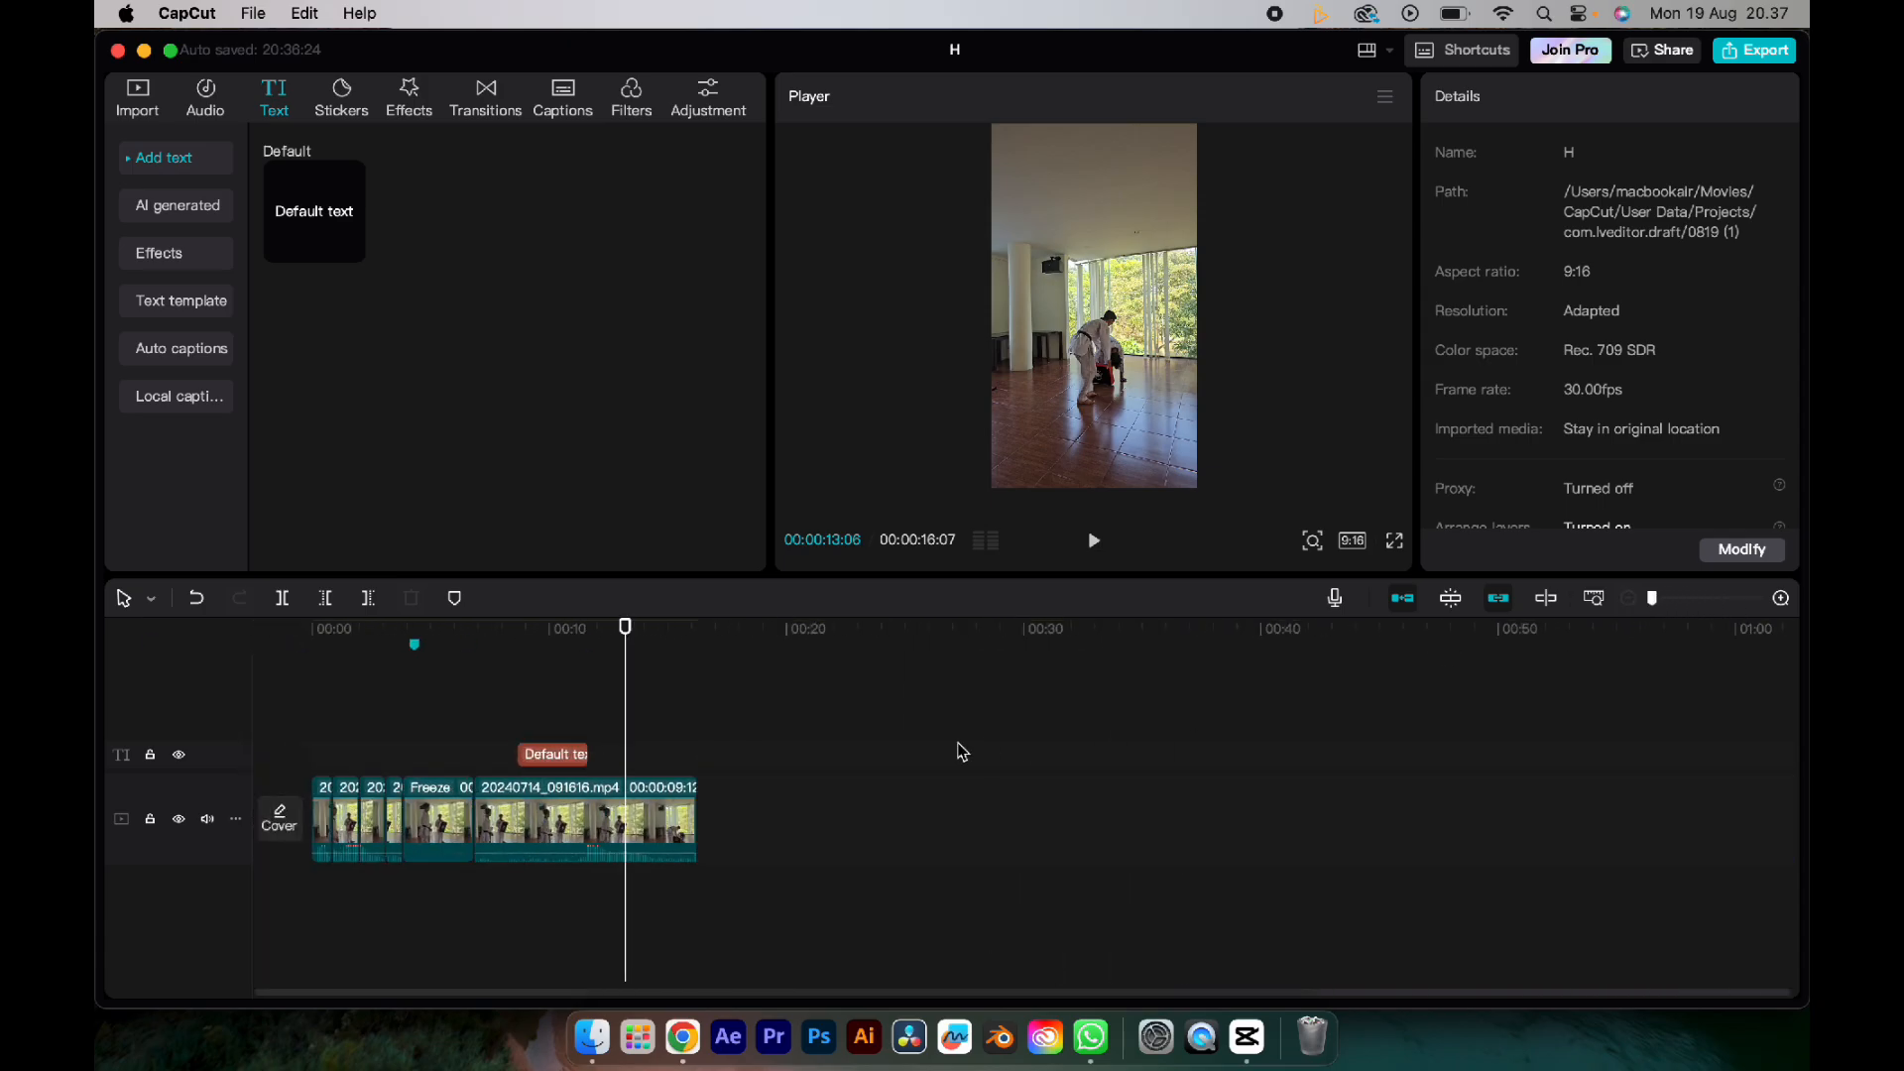
Step: Add the green downward arrow sticker from the Trending stickers above the last video segment and play it back
click(621, 786)
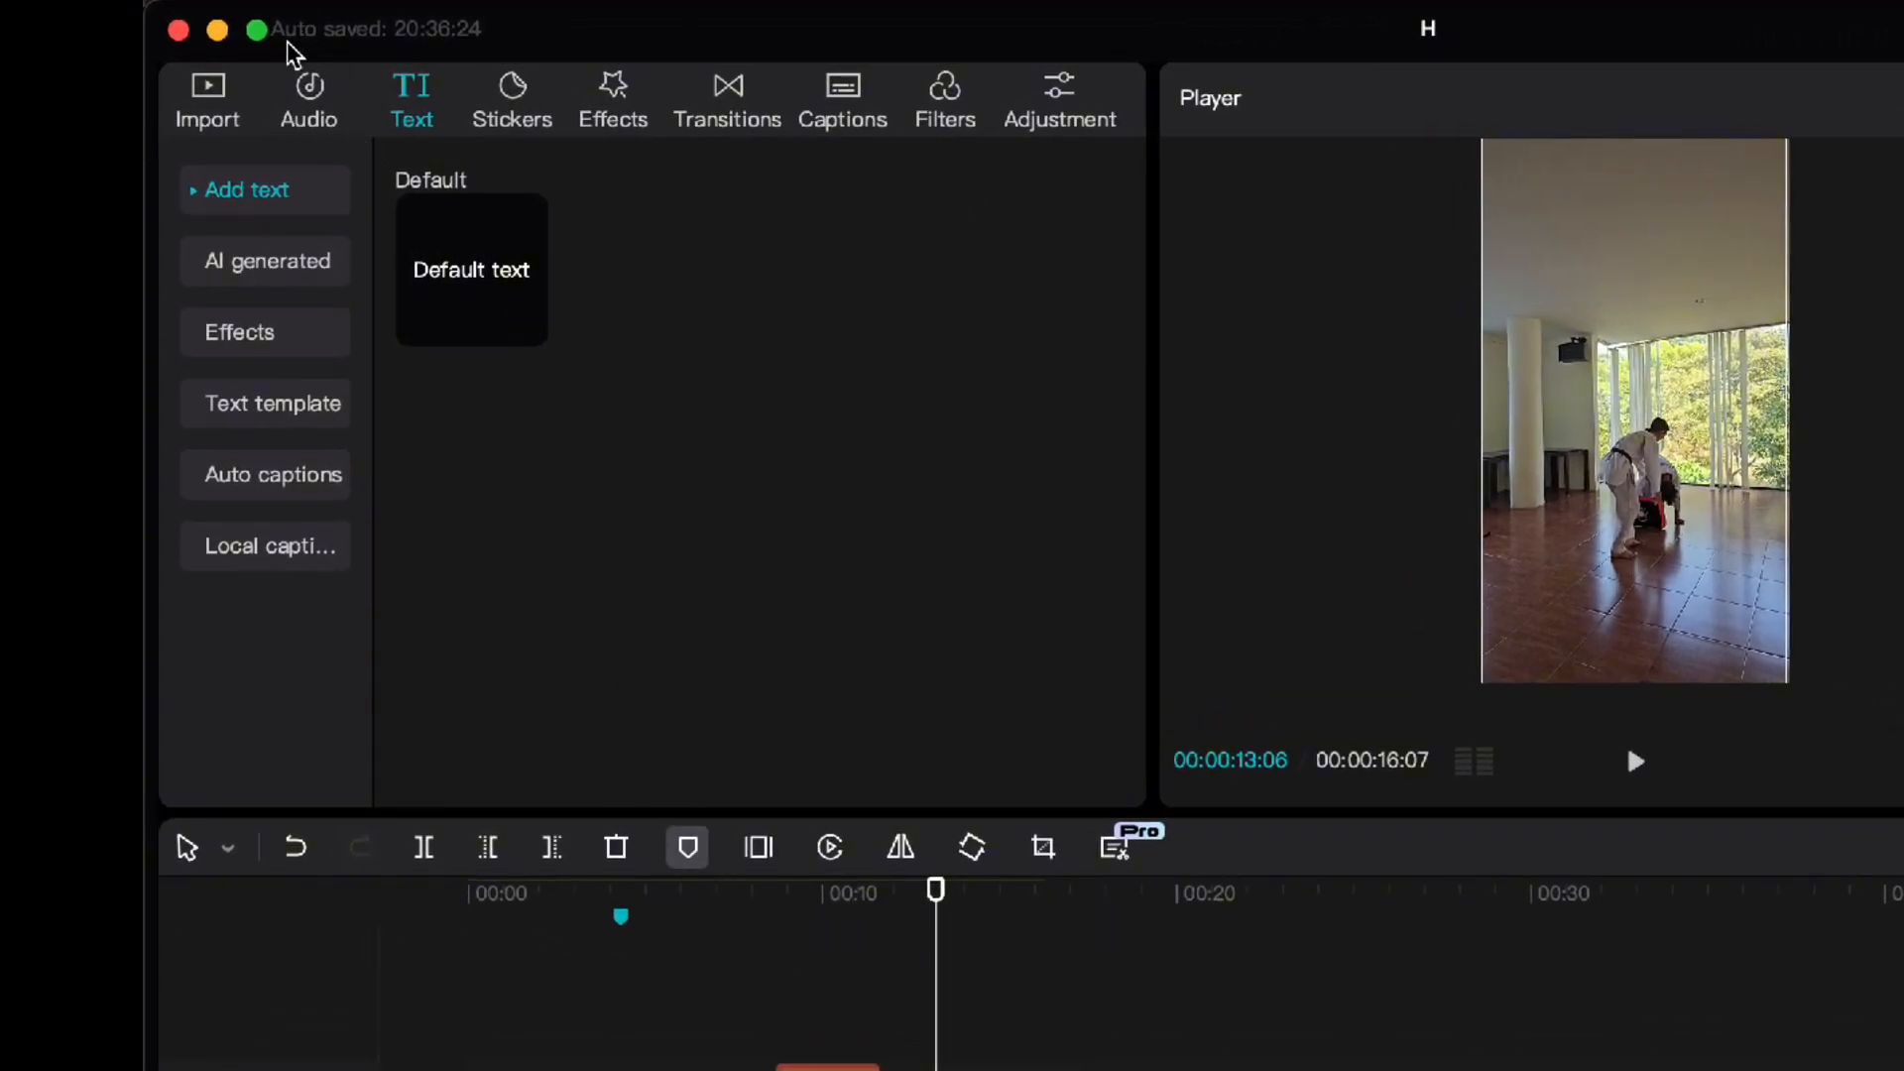
click(340, 91)
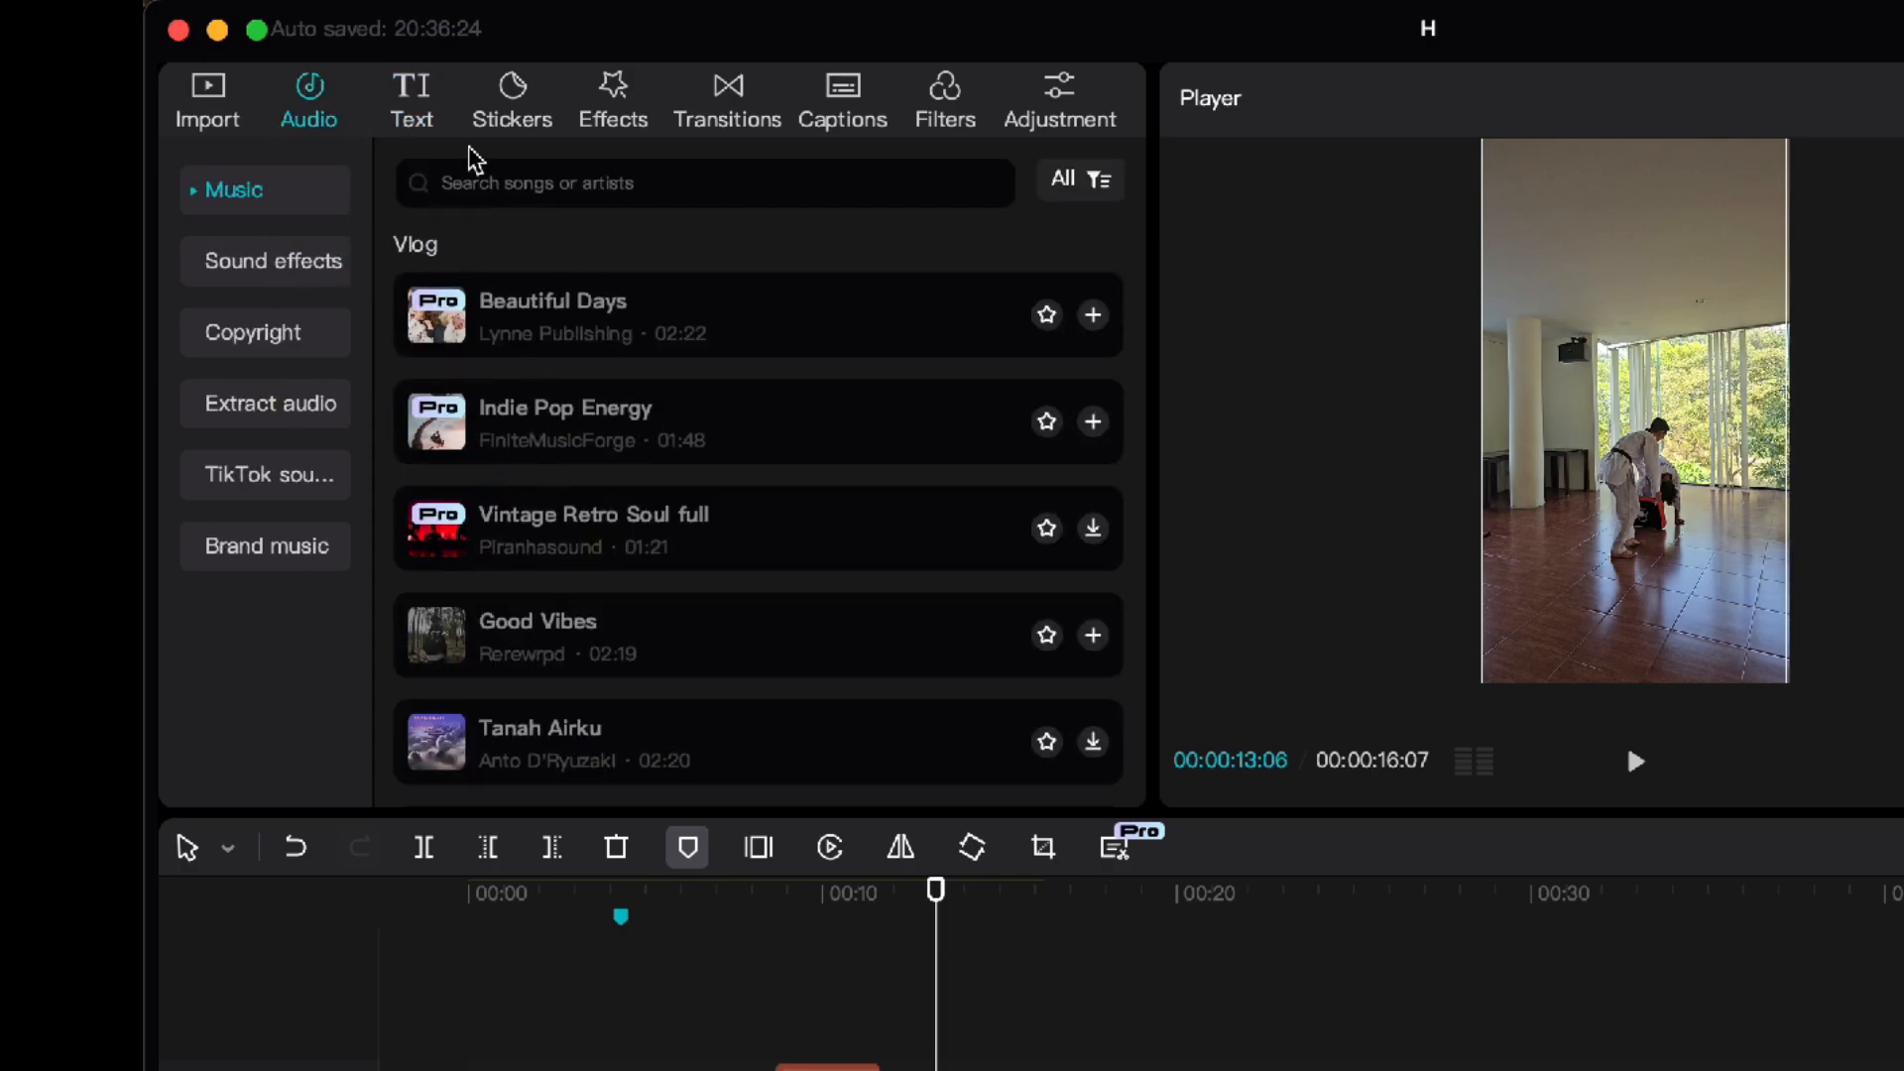
click(512, 99)
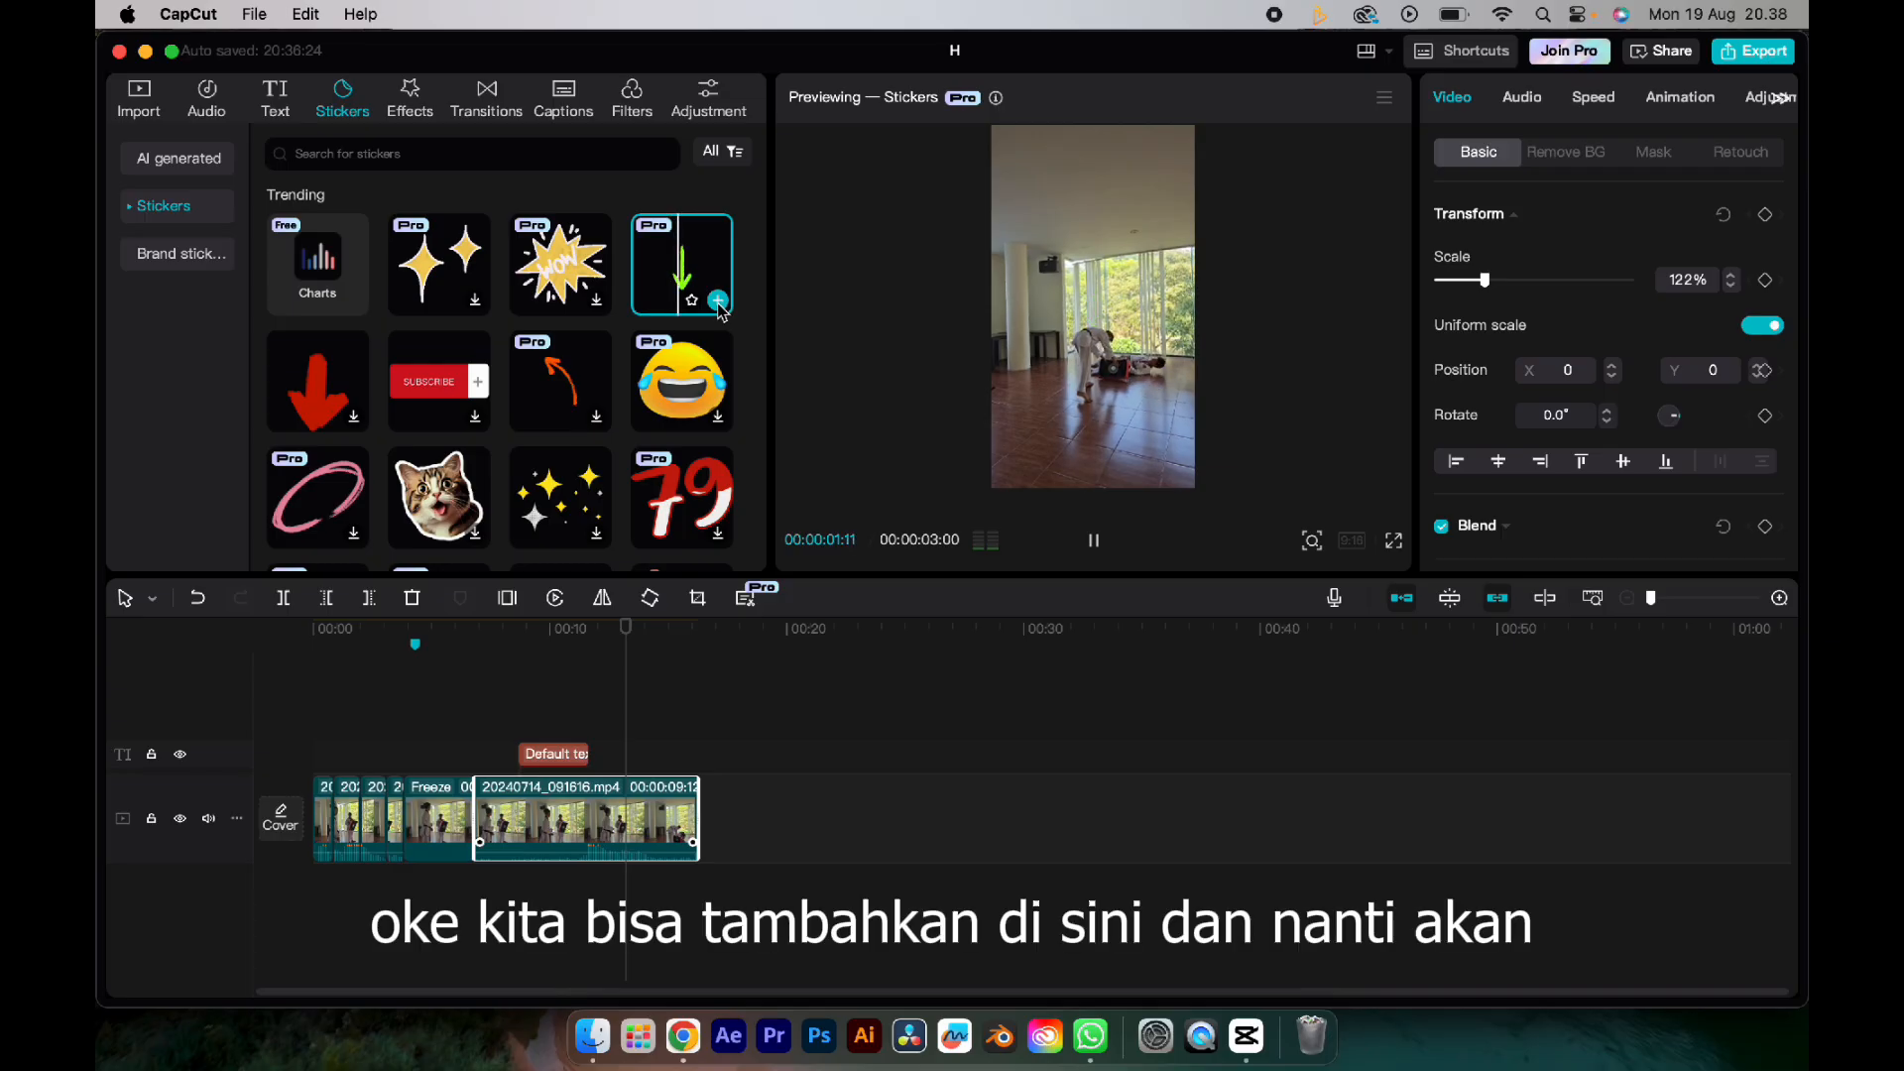
click(1071, 399)
click(646, 732)
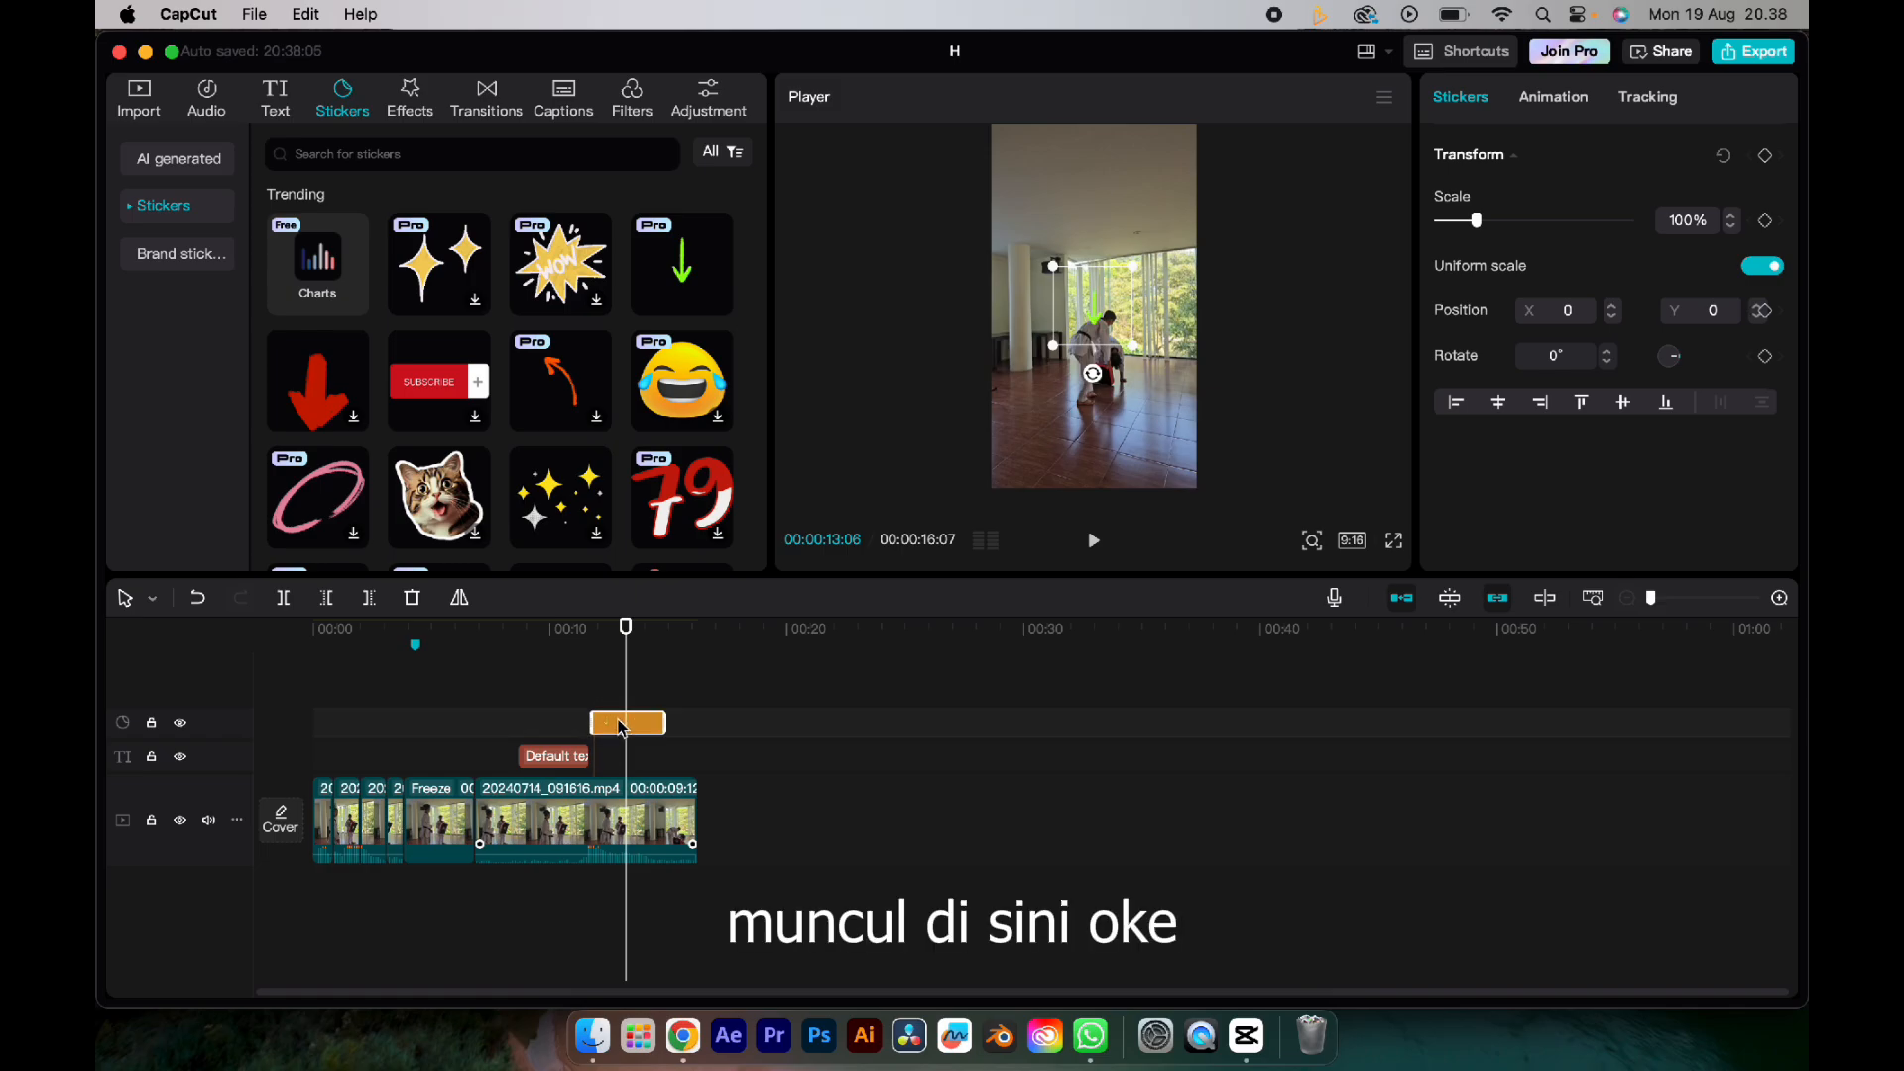
key(space)
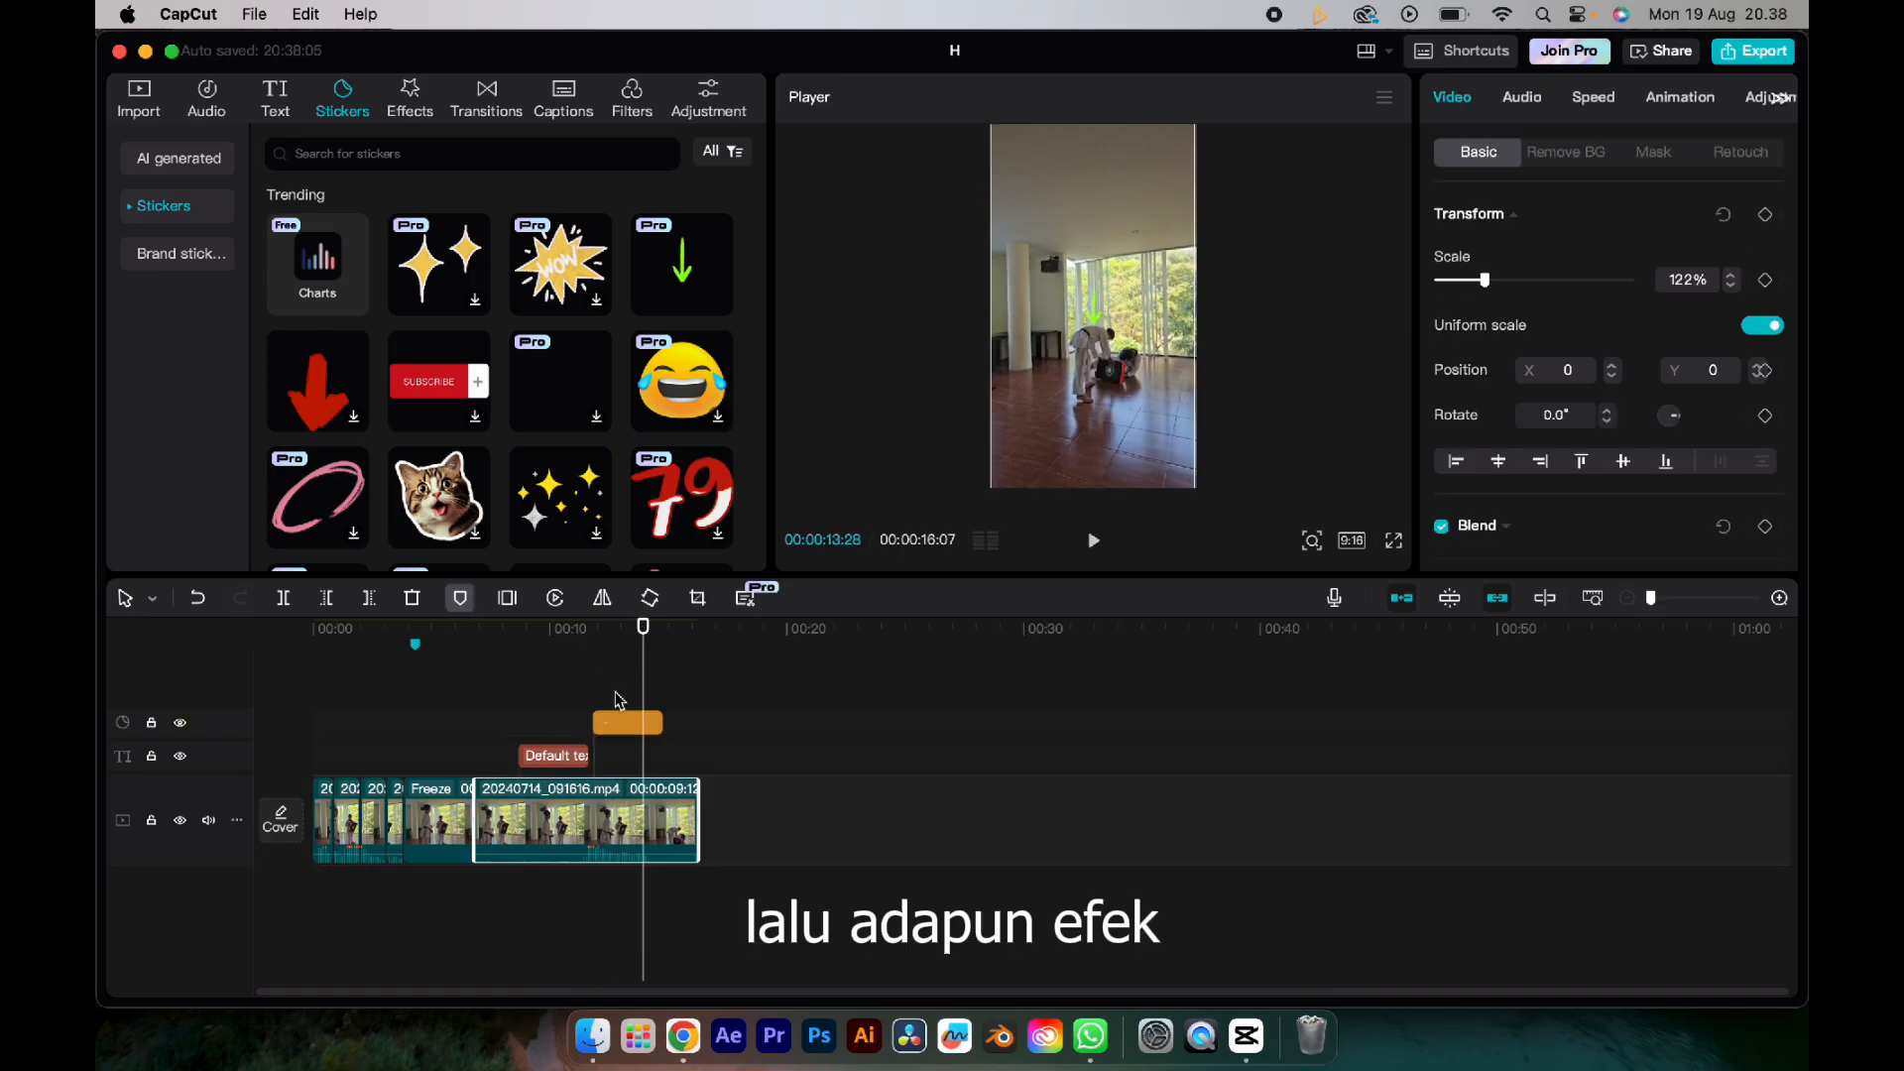
Step: Look through the trending video effects, body effects and transitions
click(407, 99)
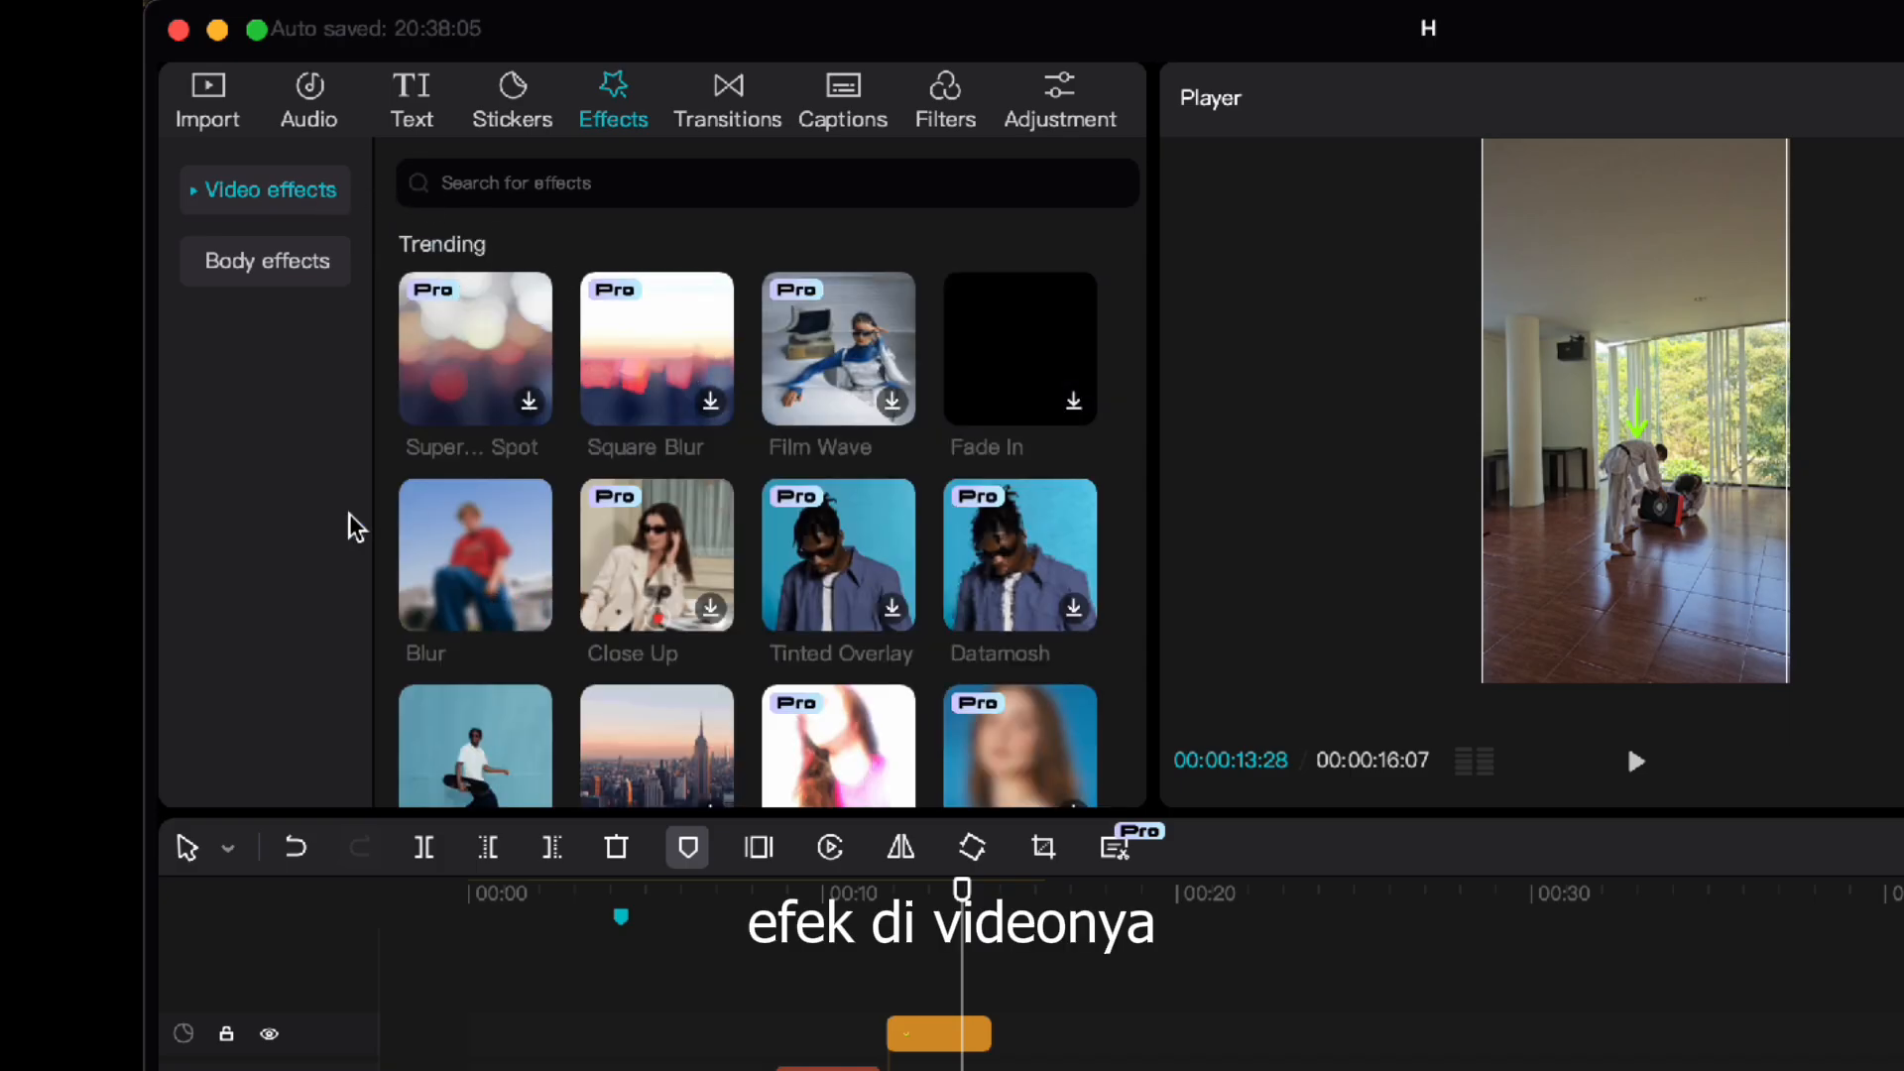
click(253, 267)
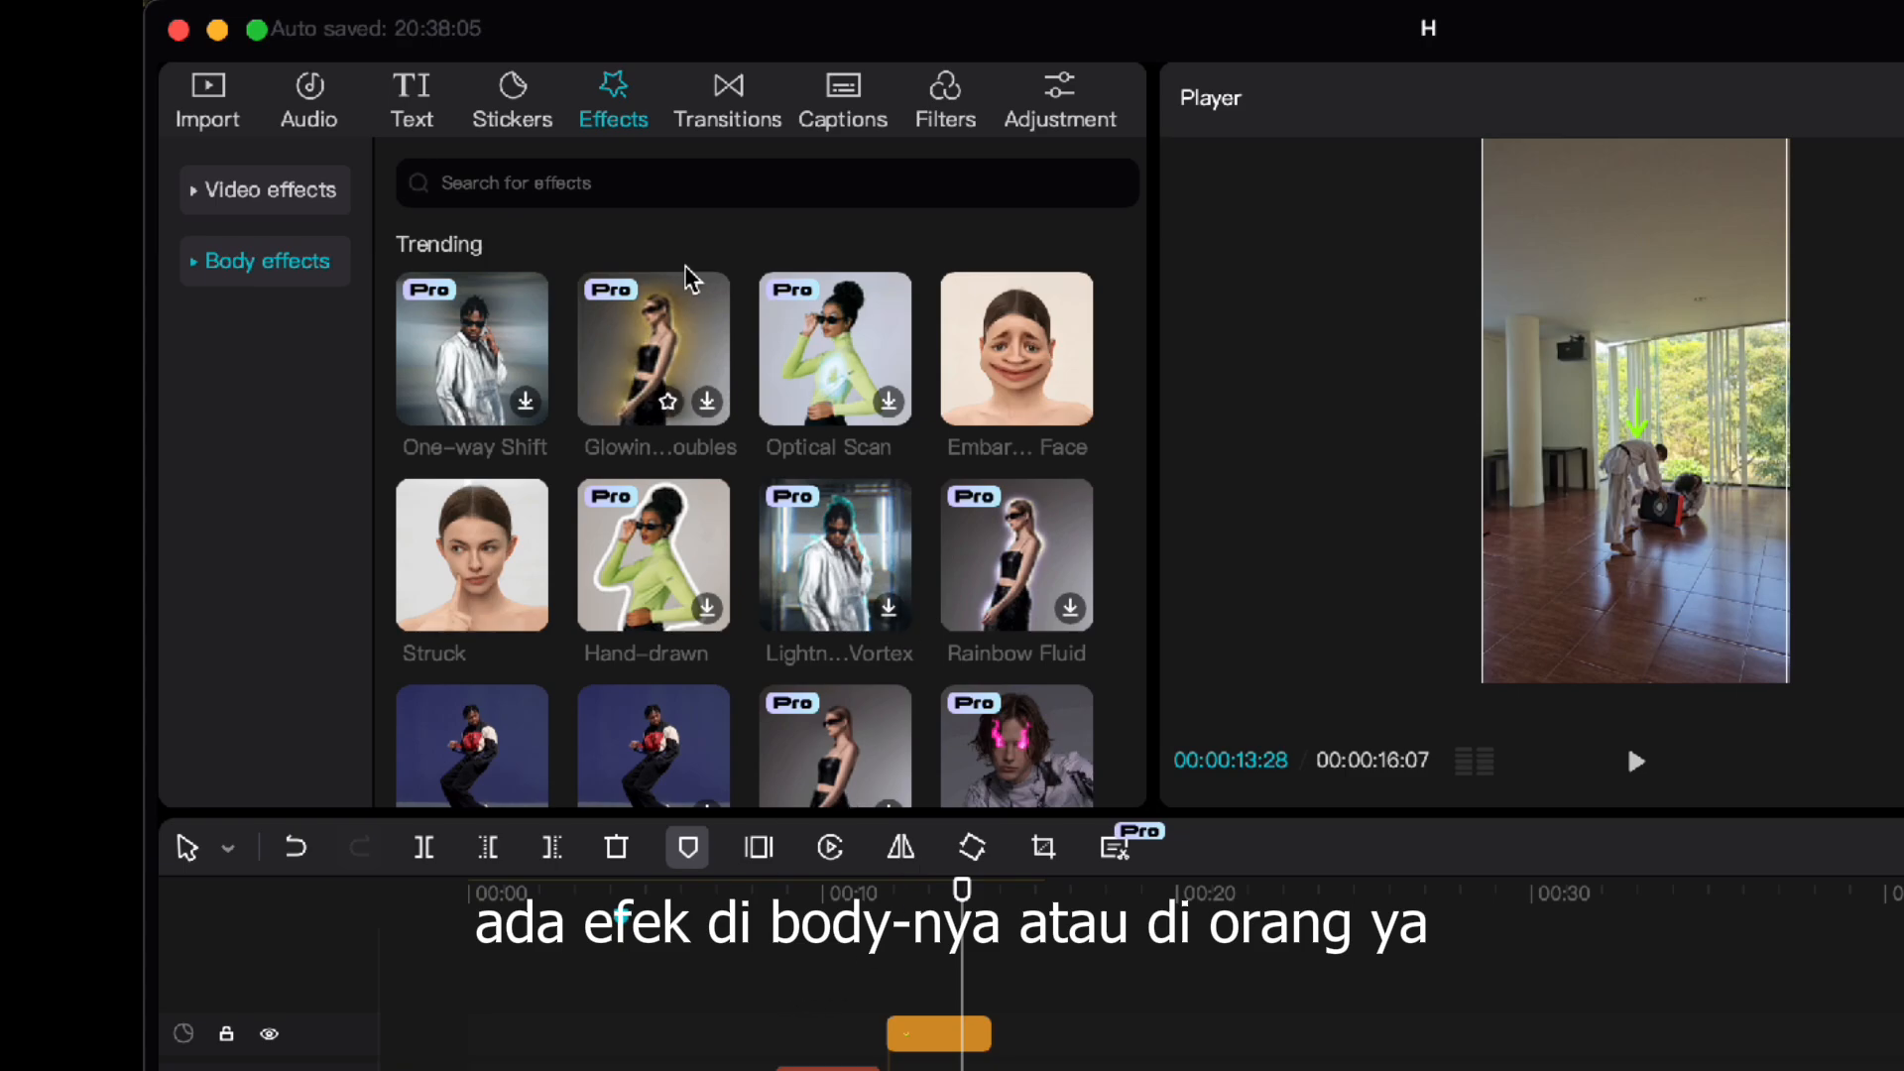
click(718, 103)
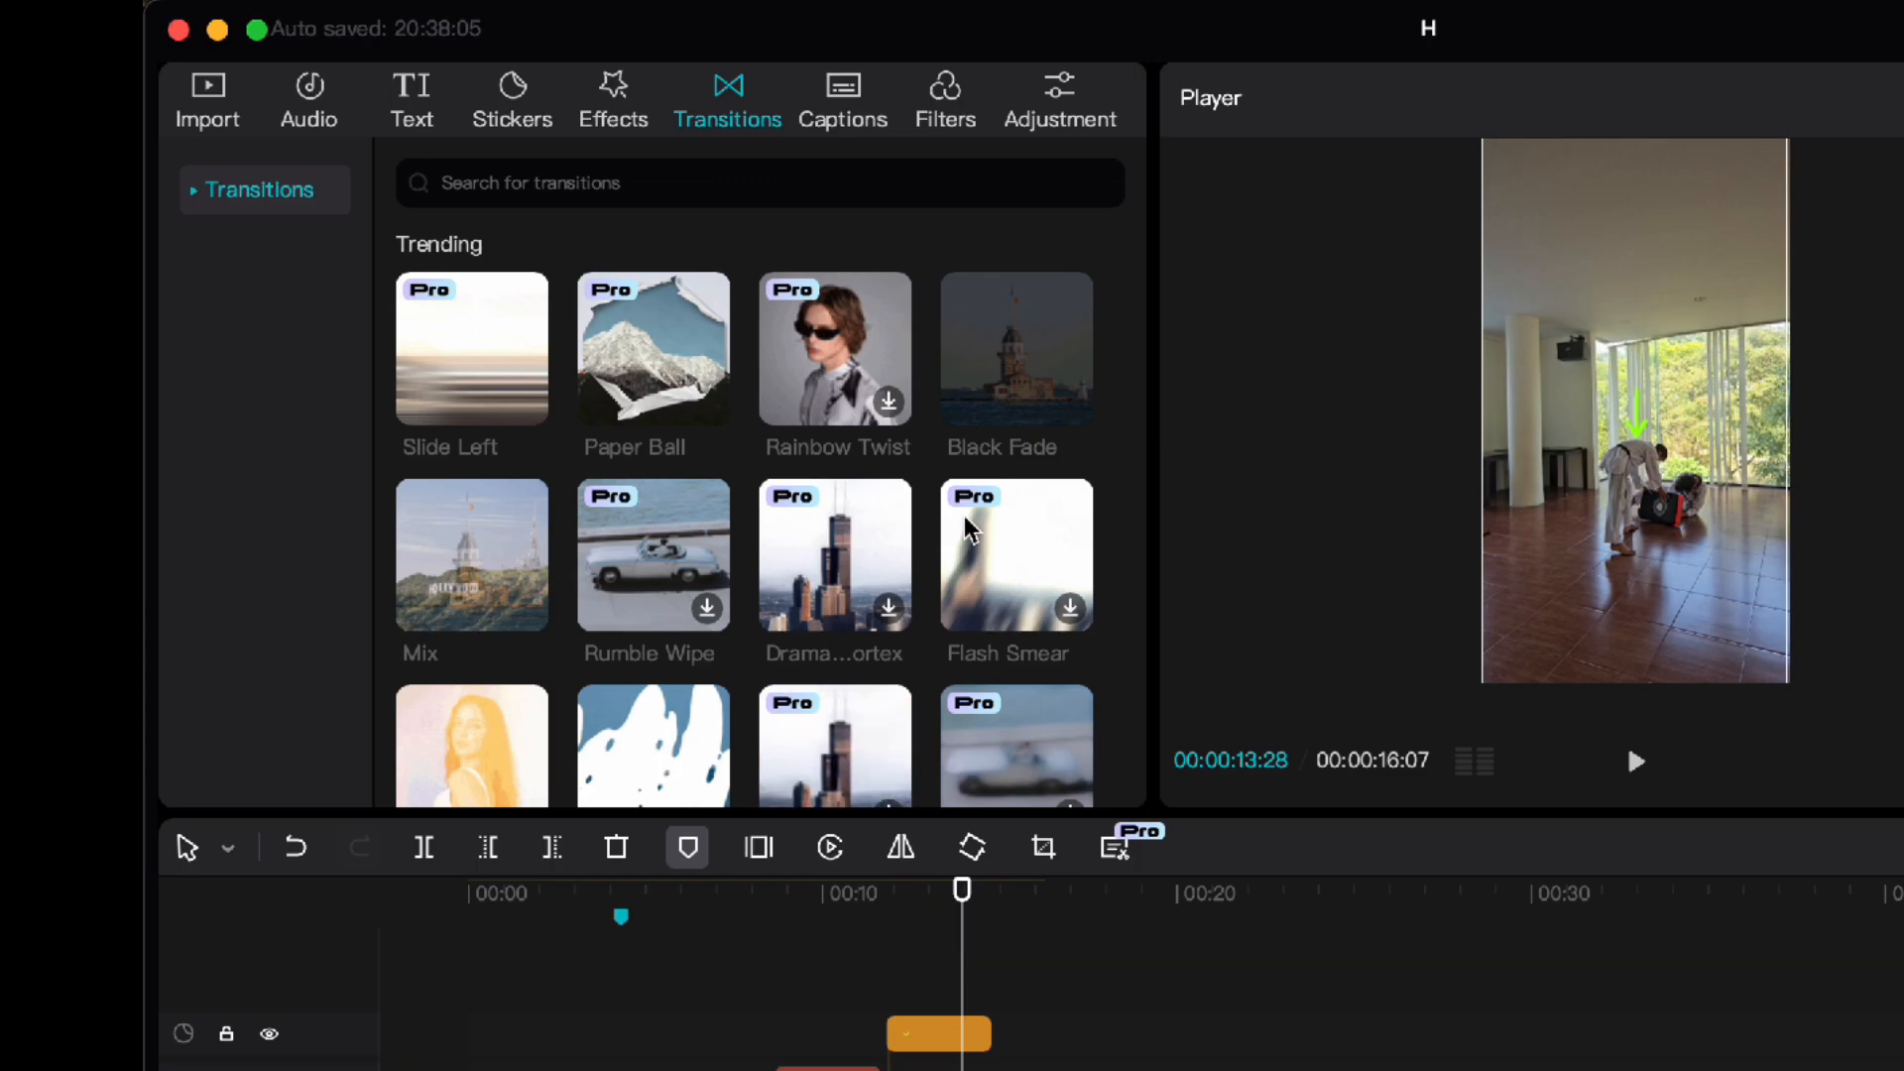
Step: Examine the caption options: auto captions, adding captions, the trending caption templates and auto lyrics
click(848, 94)
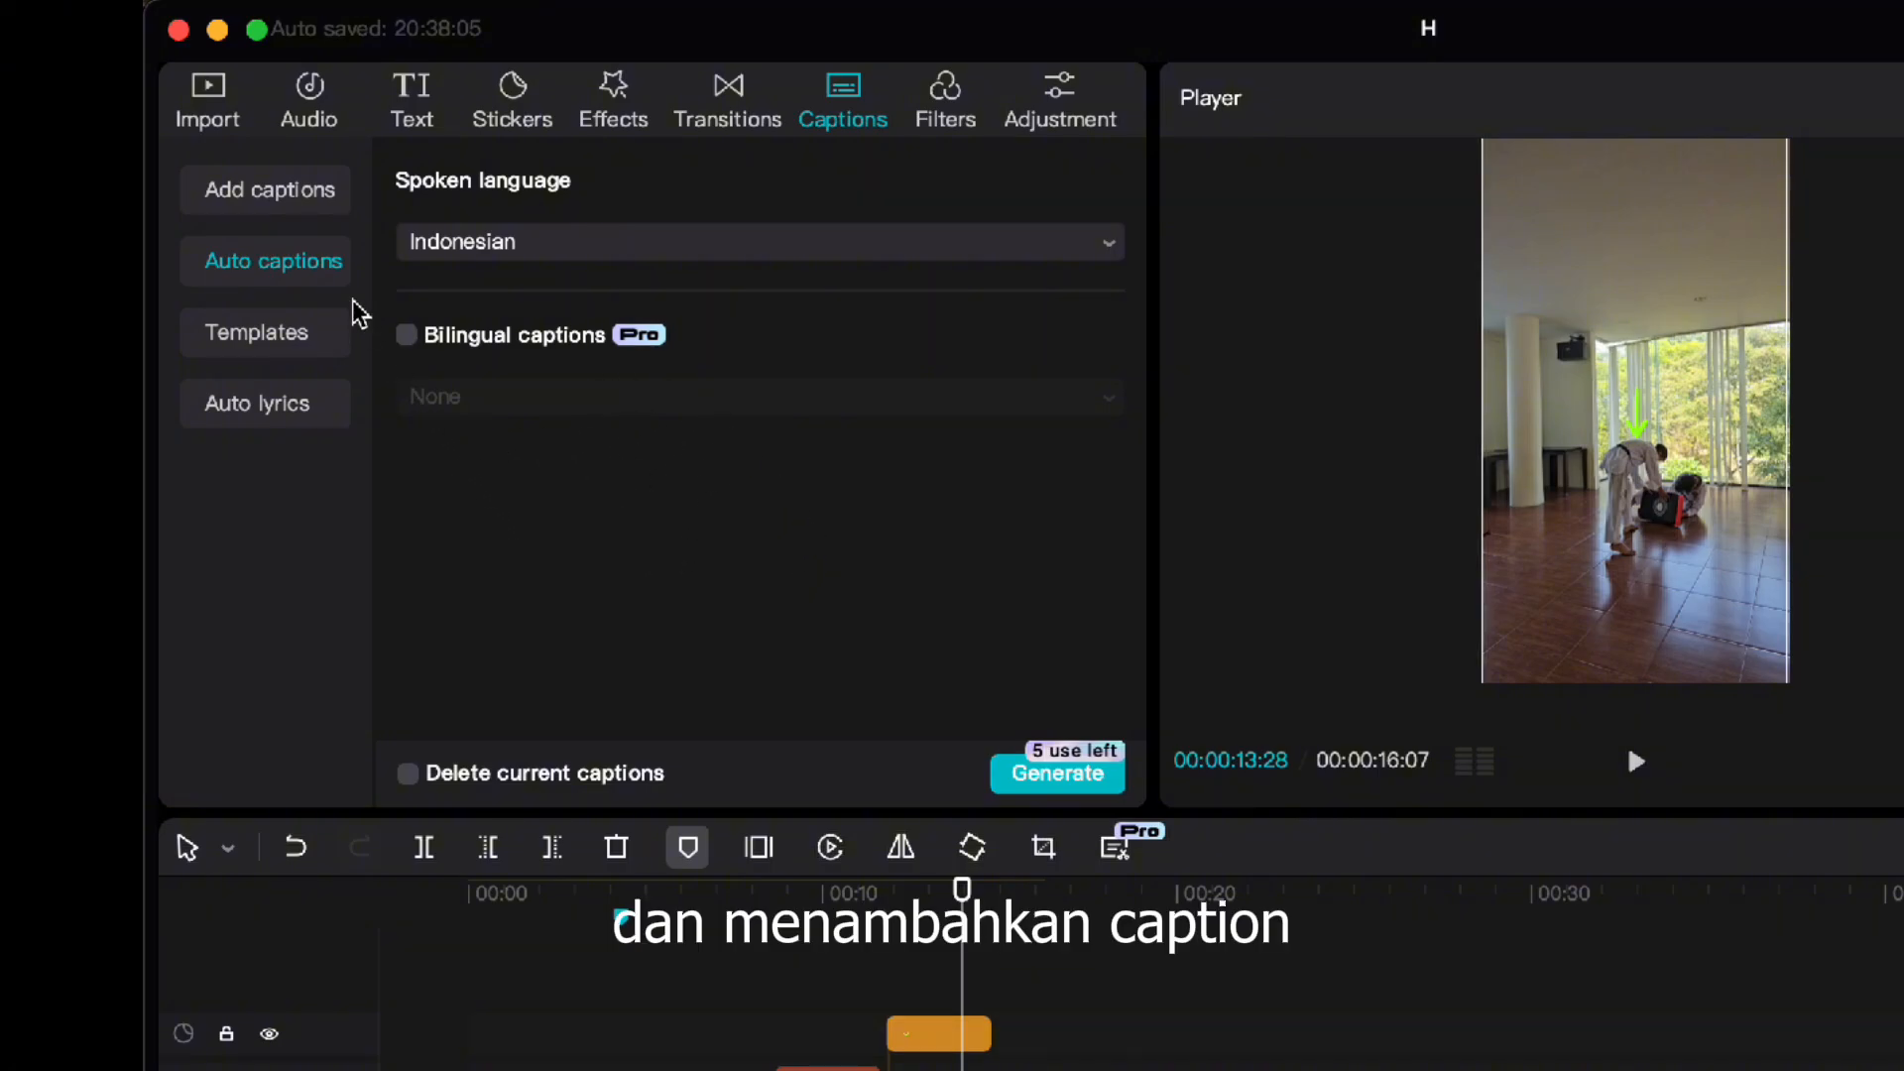
click(306, 199)
click(306, 332)
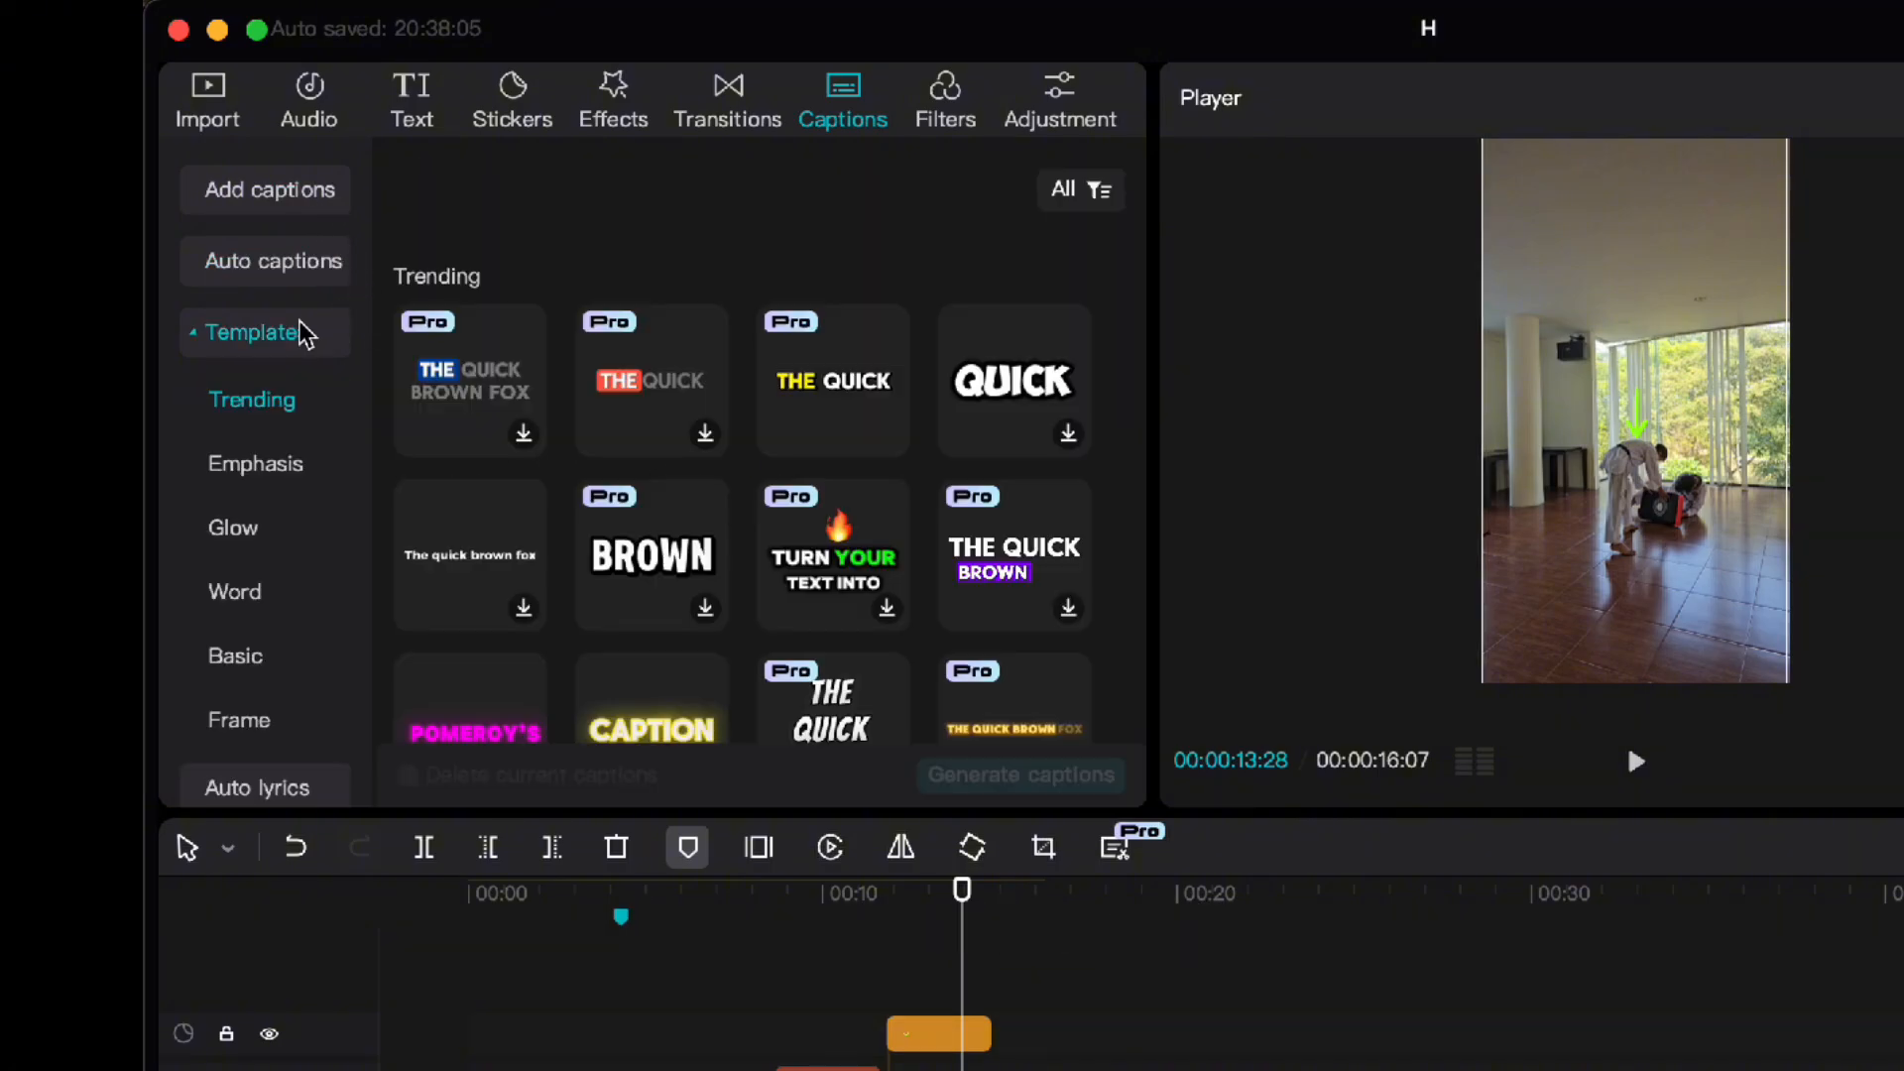
scroll(826, 633, down, 5)
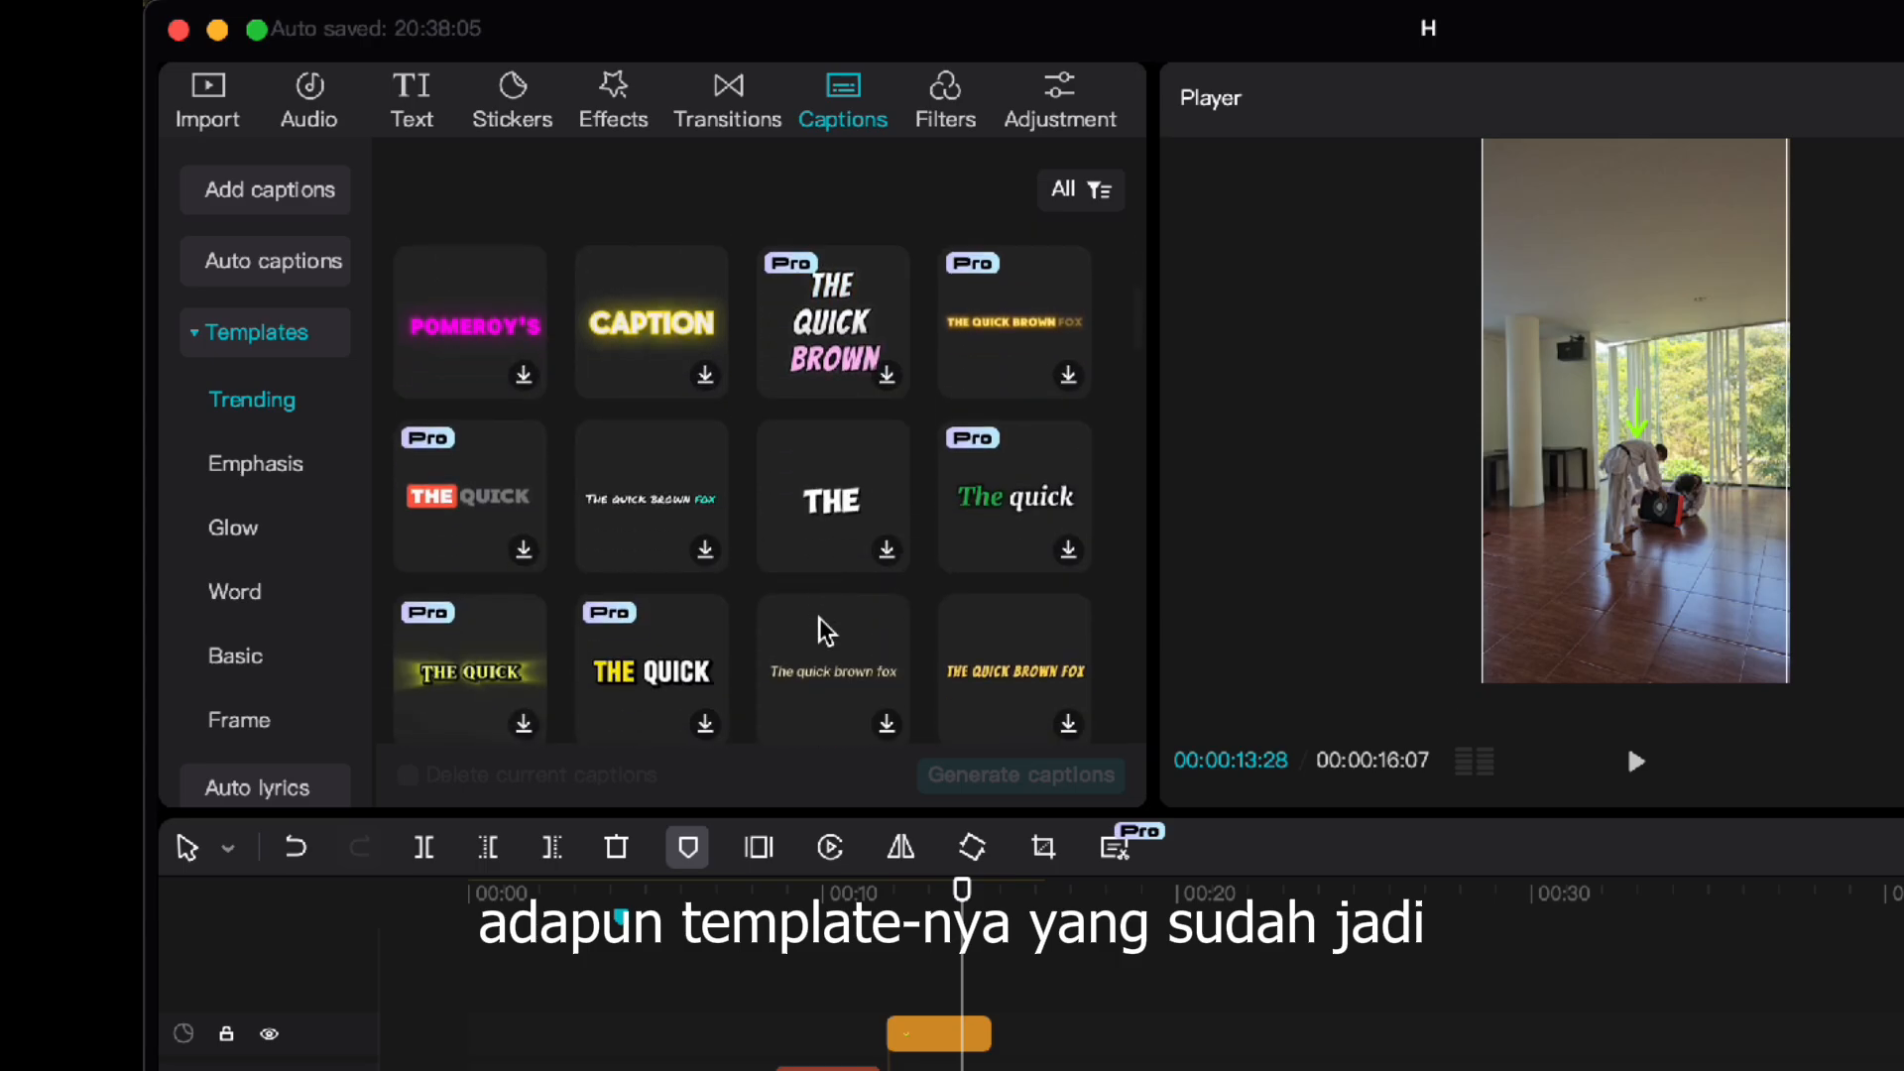
click(268, 338)
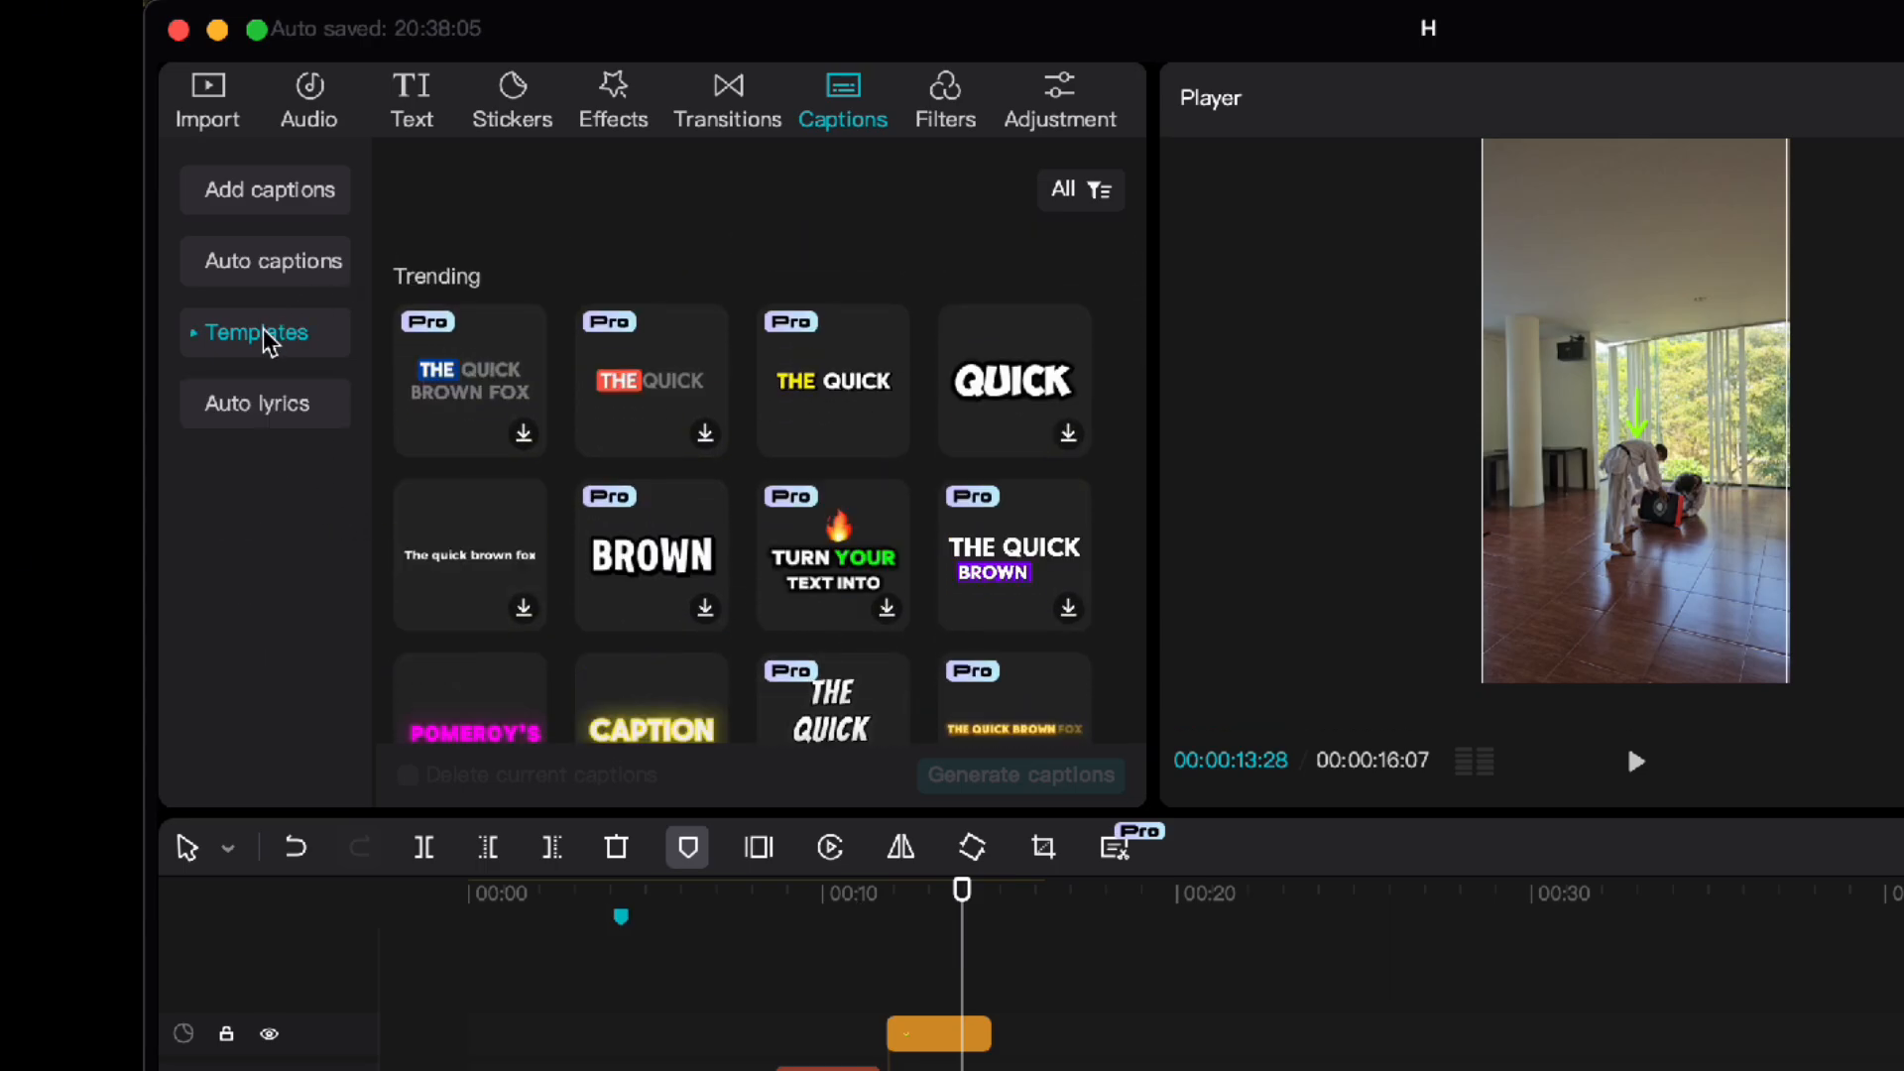
click(271, 407)
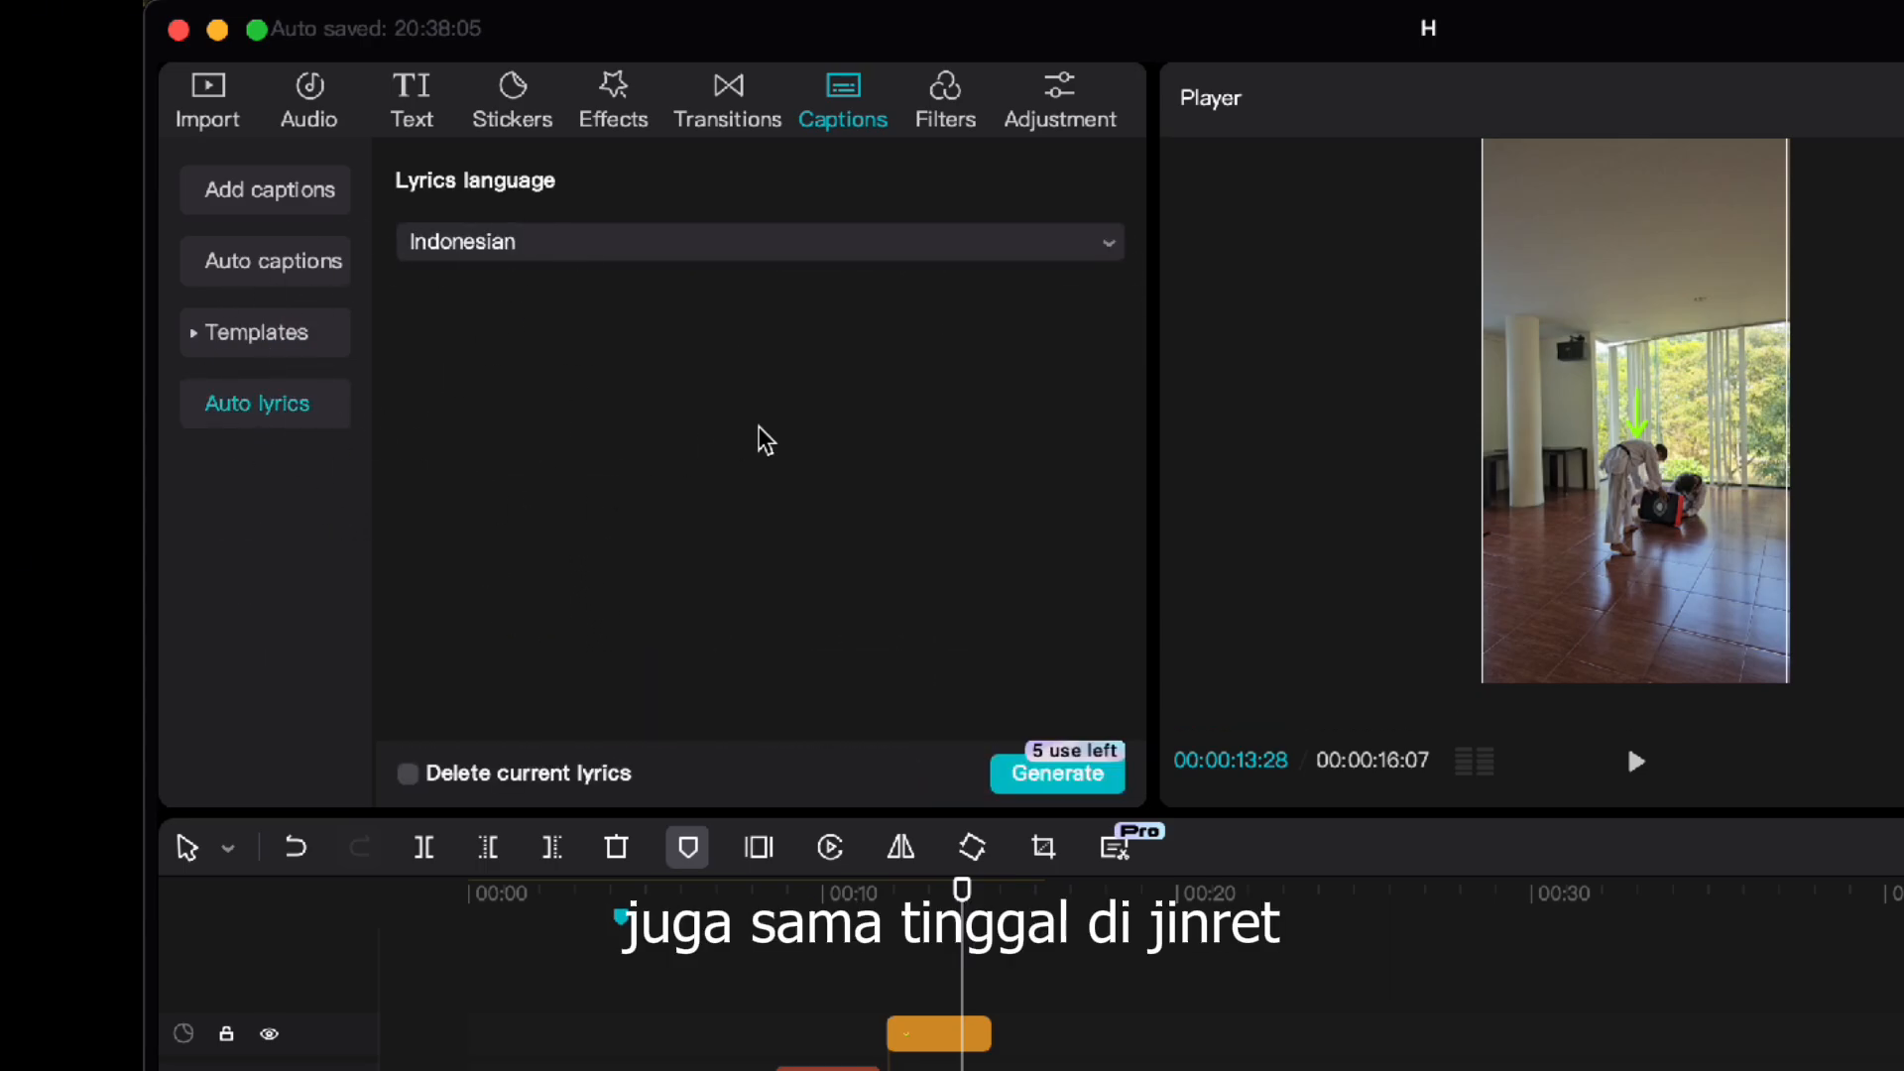
Step: Expand the filter categories and preview the Calm filter on the video
click(945, 100)
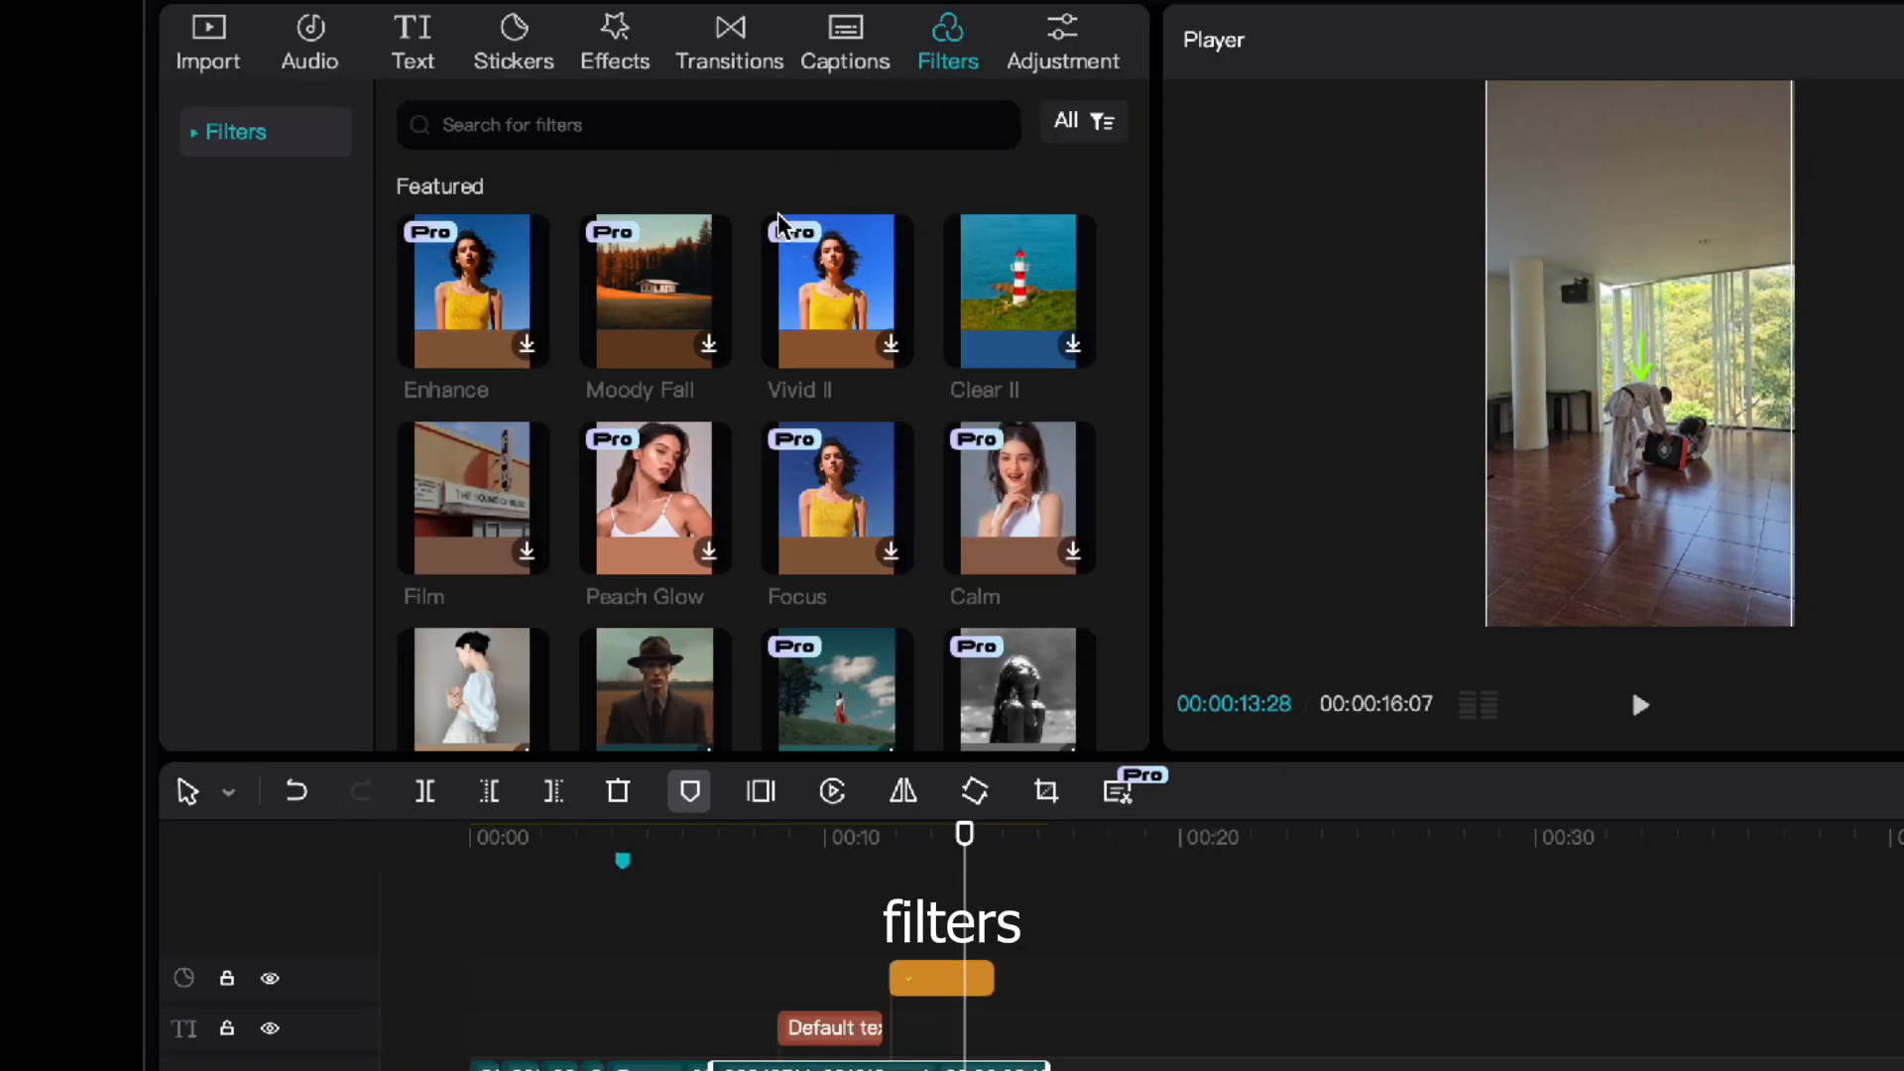
click(197, 137)
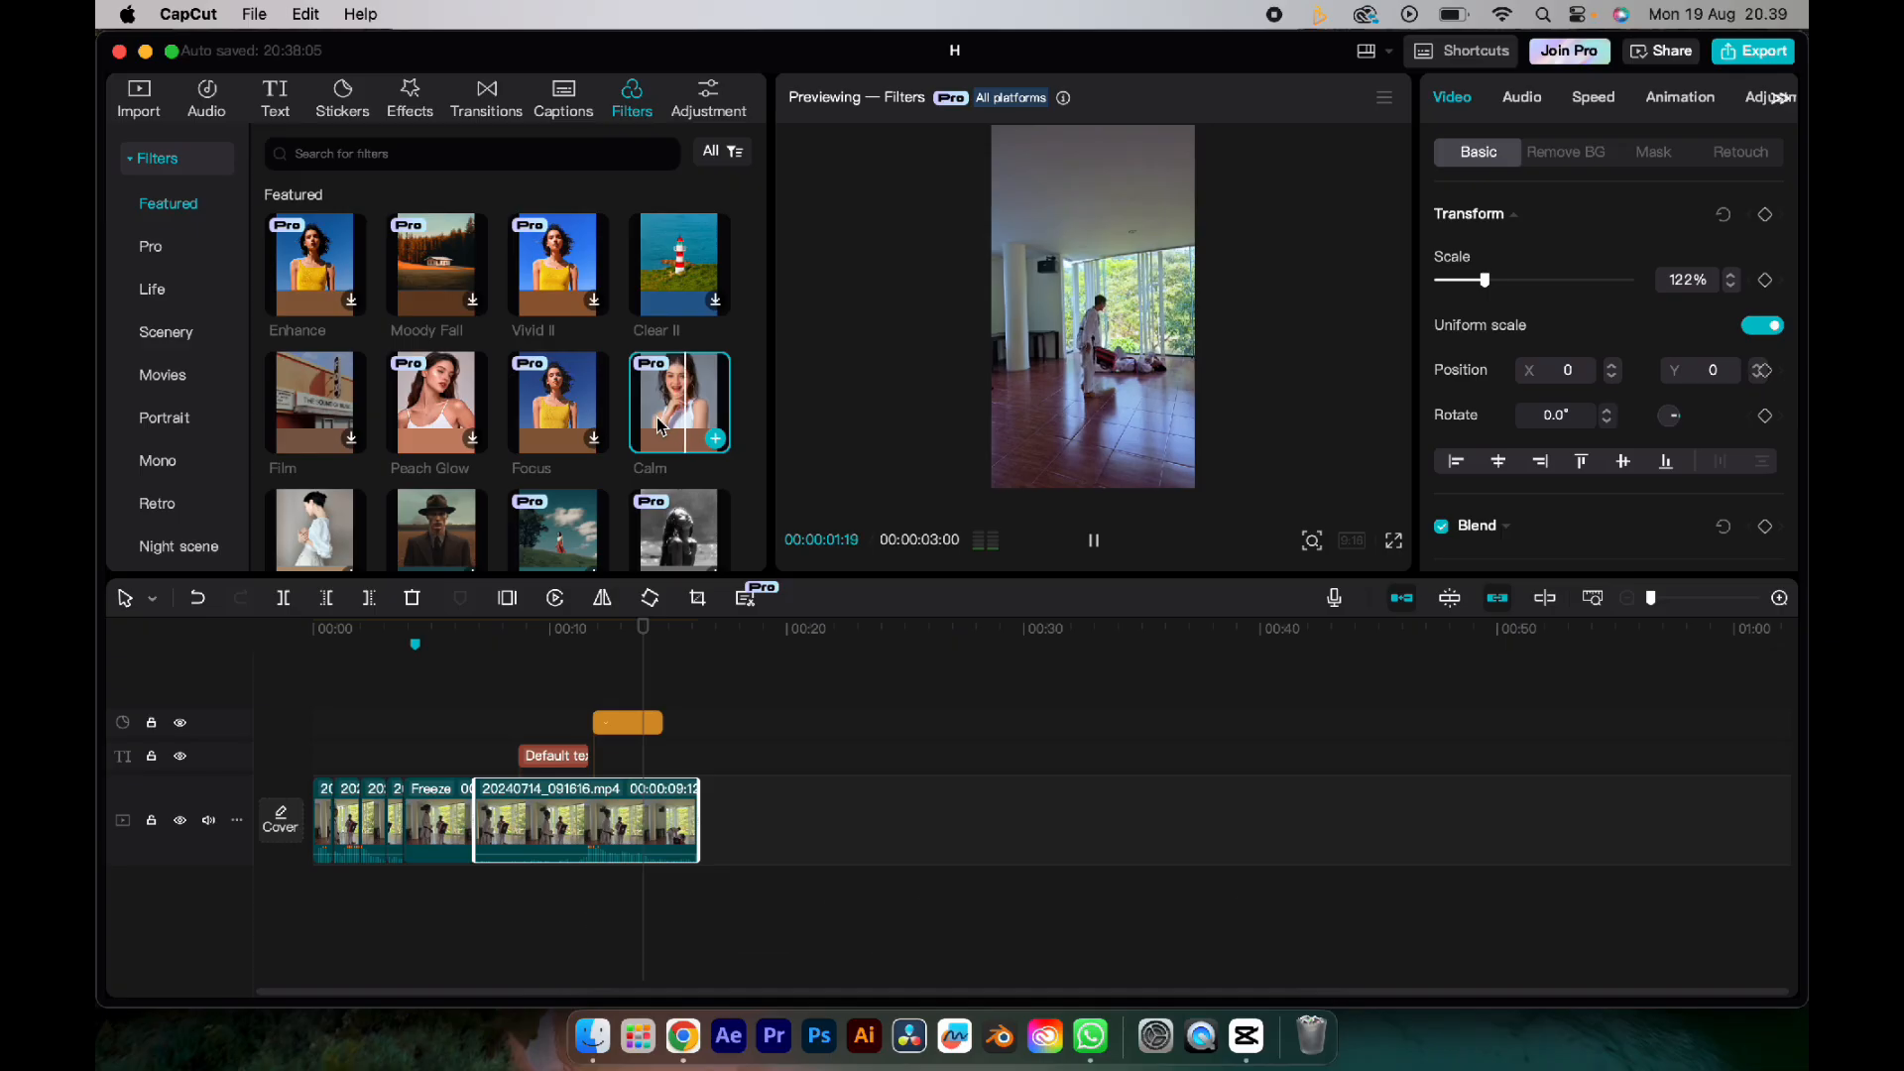
click(987, 534)
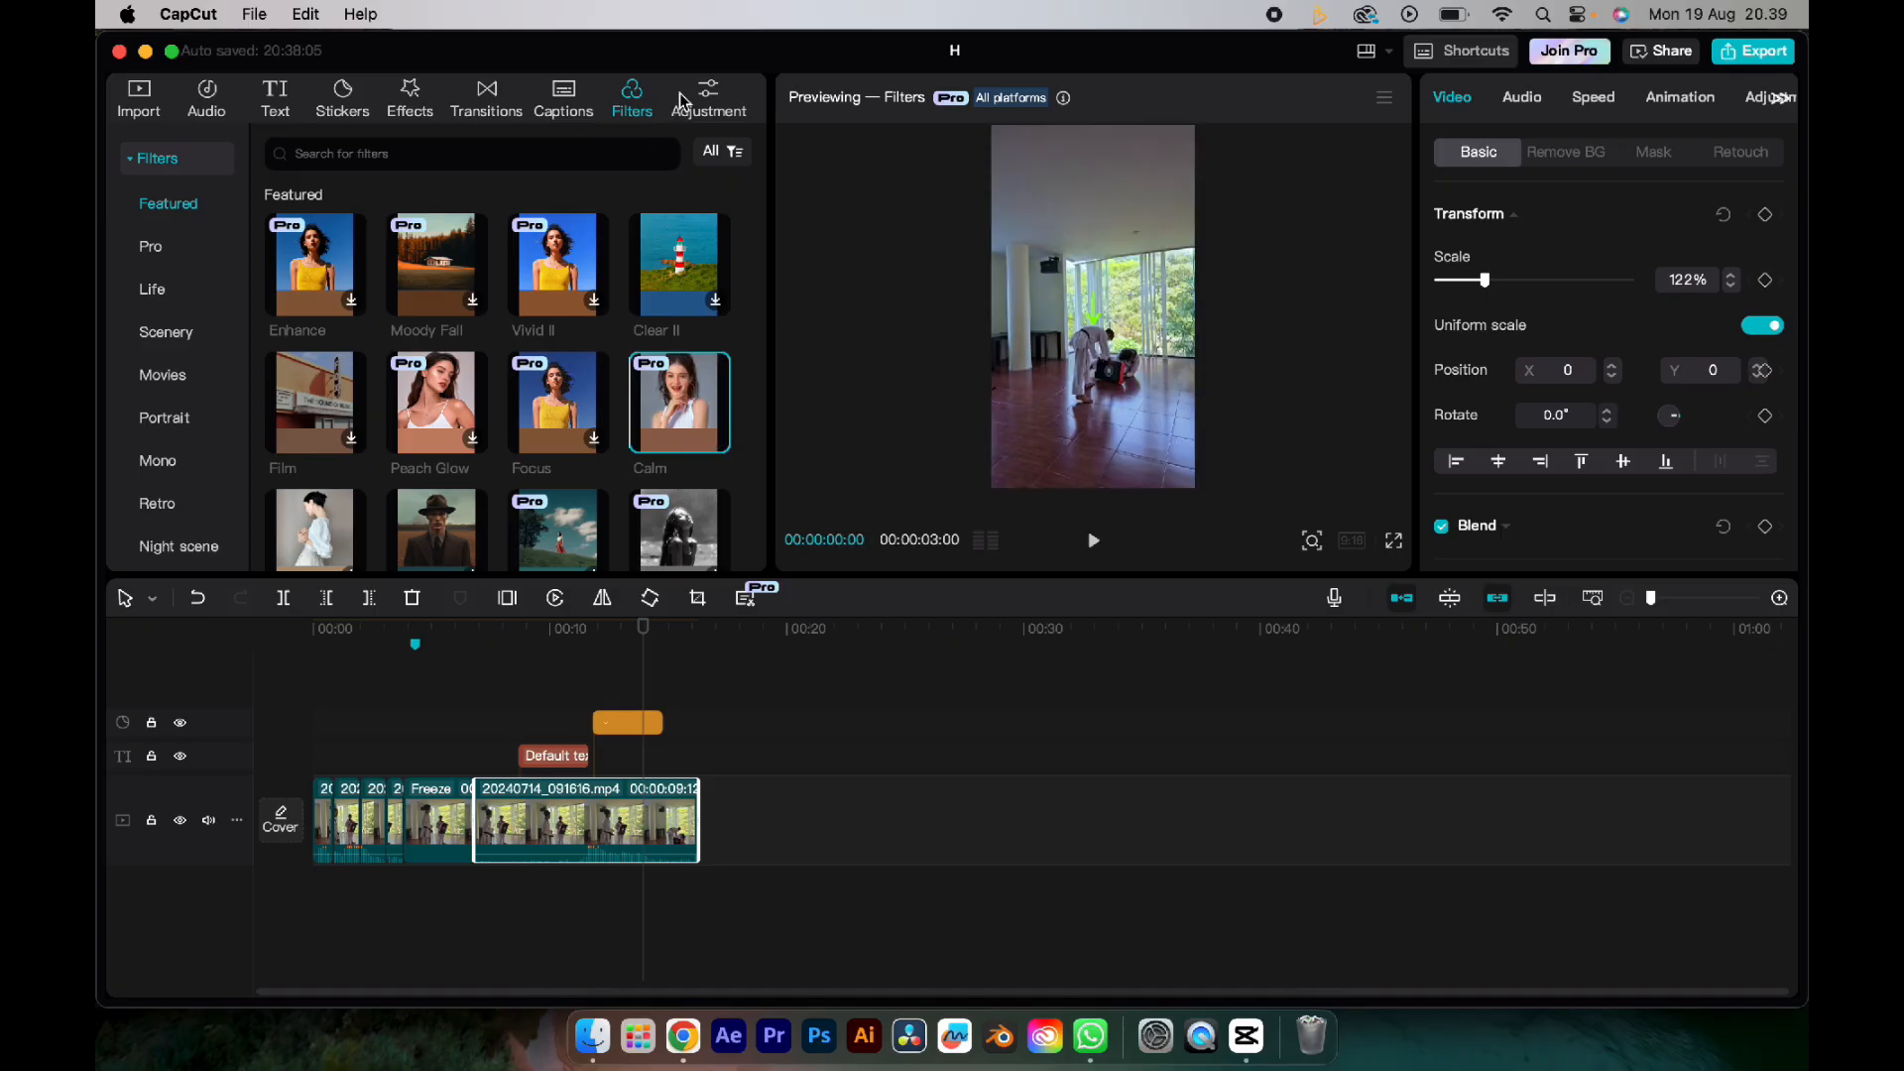
Step: Add a Custom adjustment layer and extend it over the full length of the video on the timeline
click(706, 96)
mouse_move(290, 254)
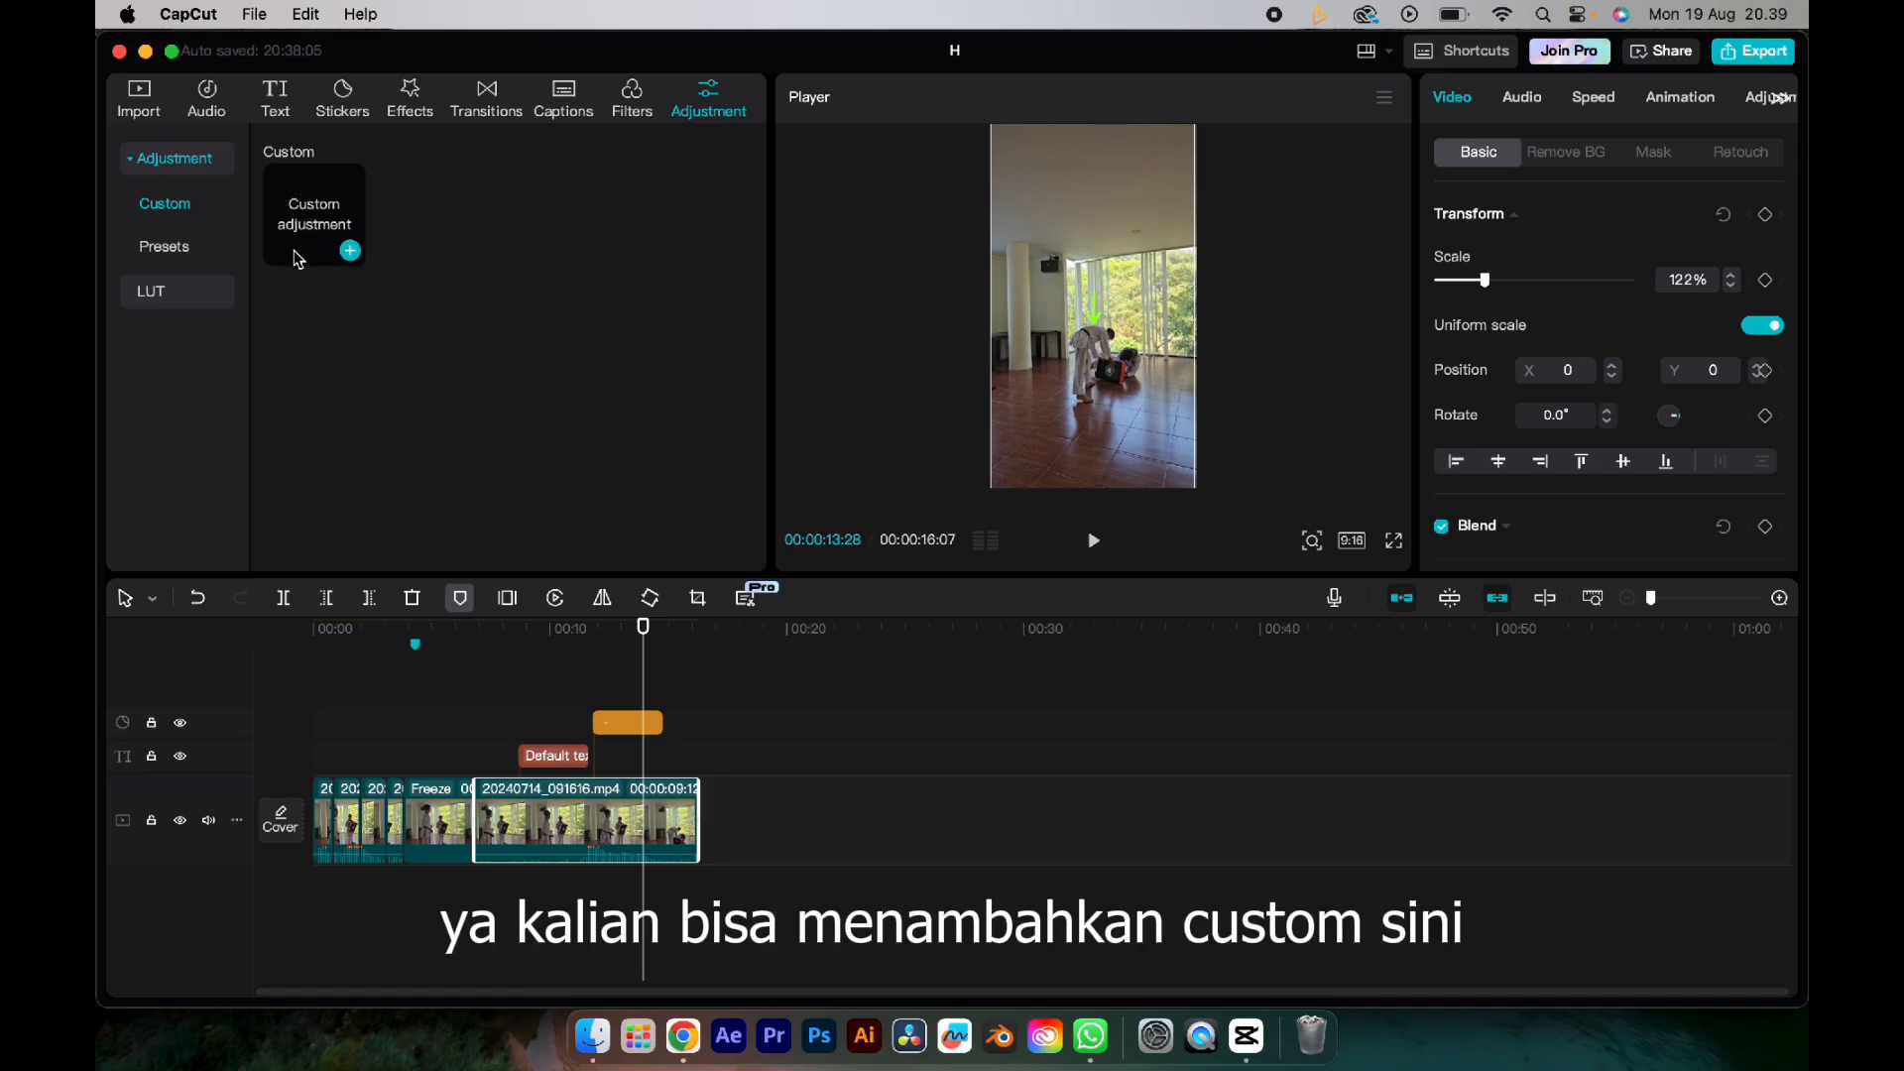
click(351, 254)
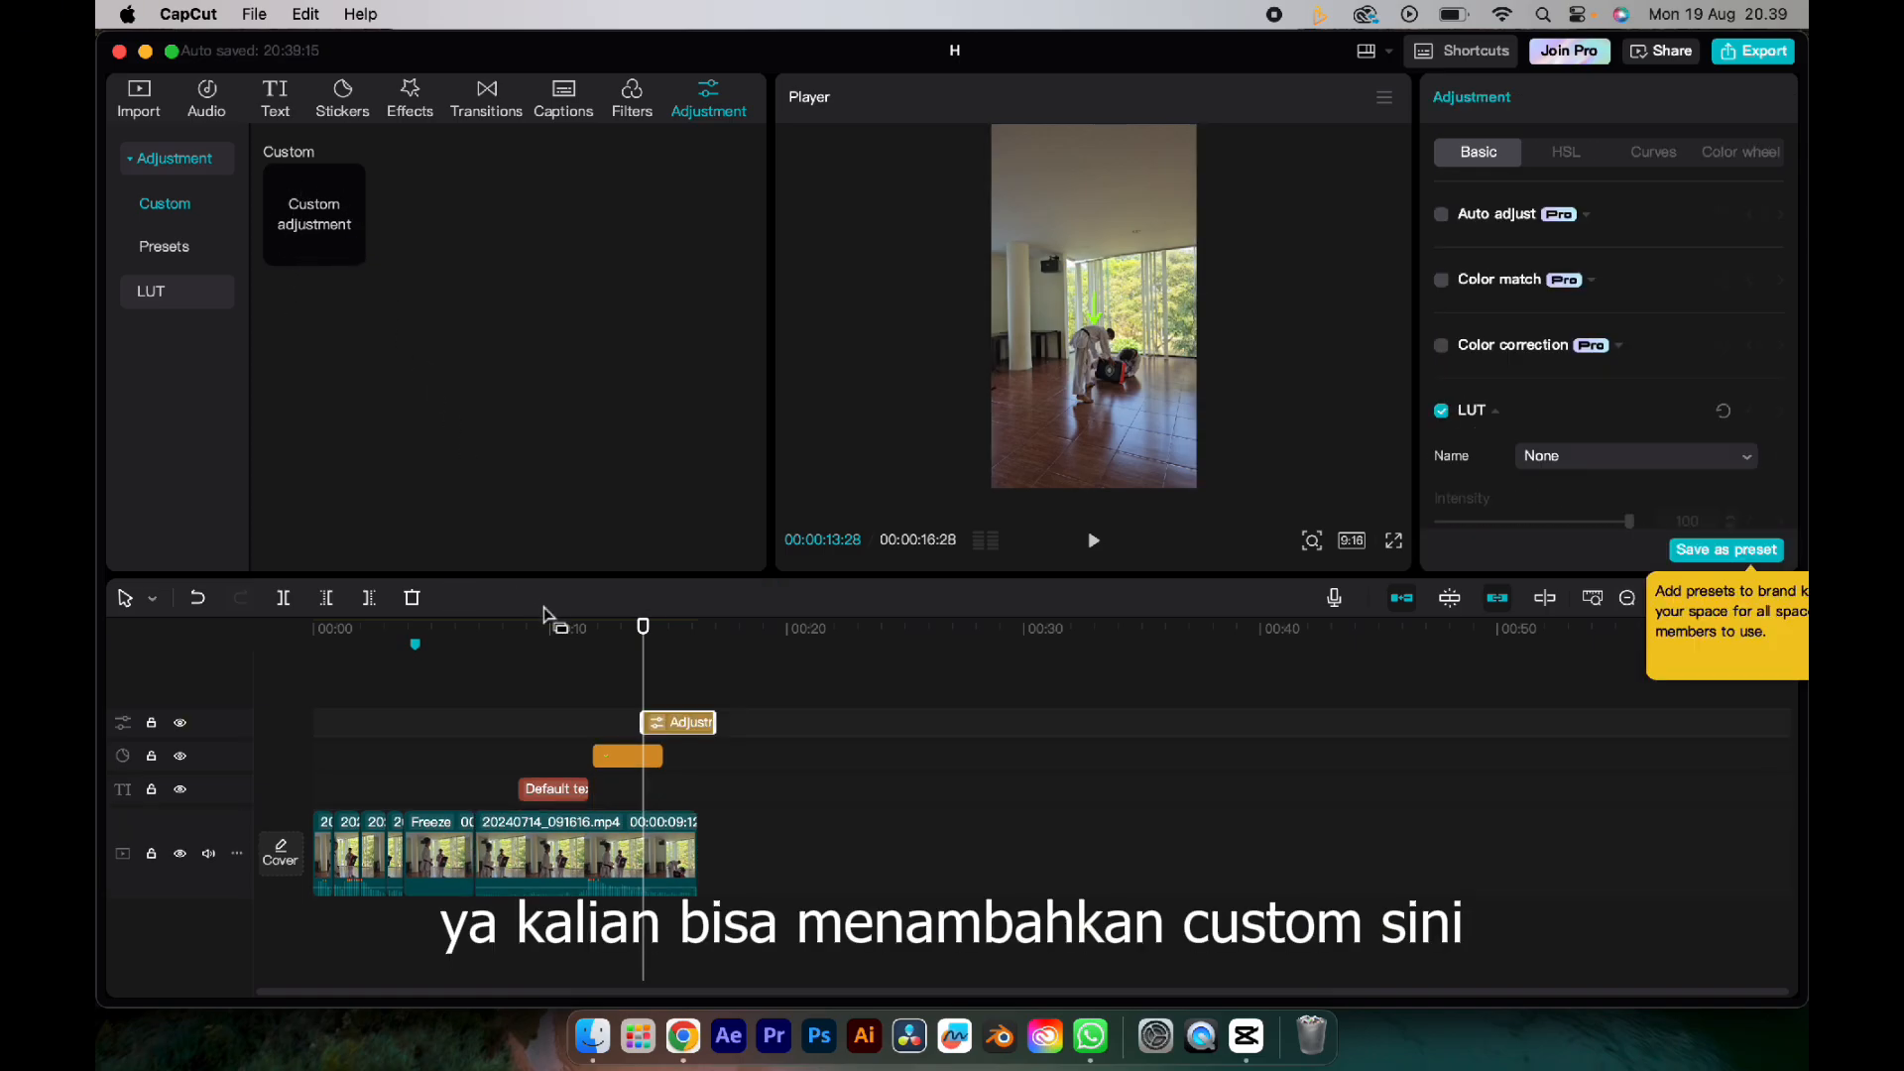
drag(671, 714, 696, 755)
Step: Examine the LUT import options and the adjustment layer's LUT and Adjust properties
click(196, 300)
scroll(1496, 277, down, 5)
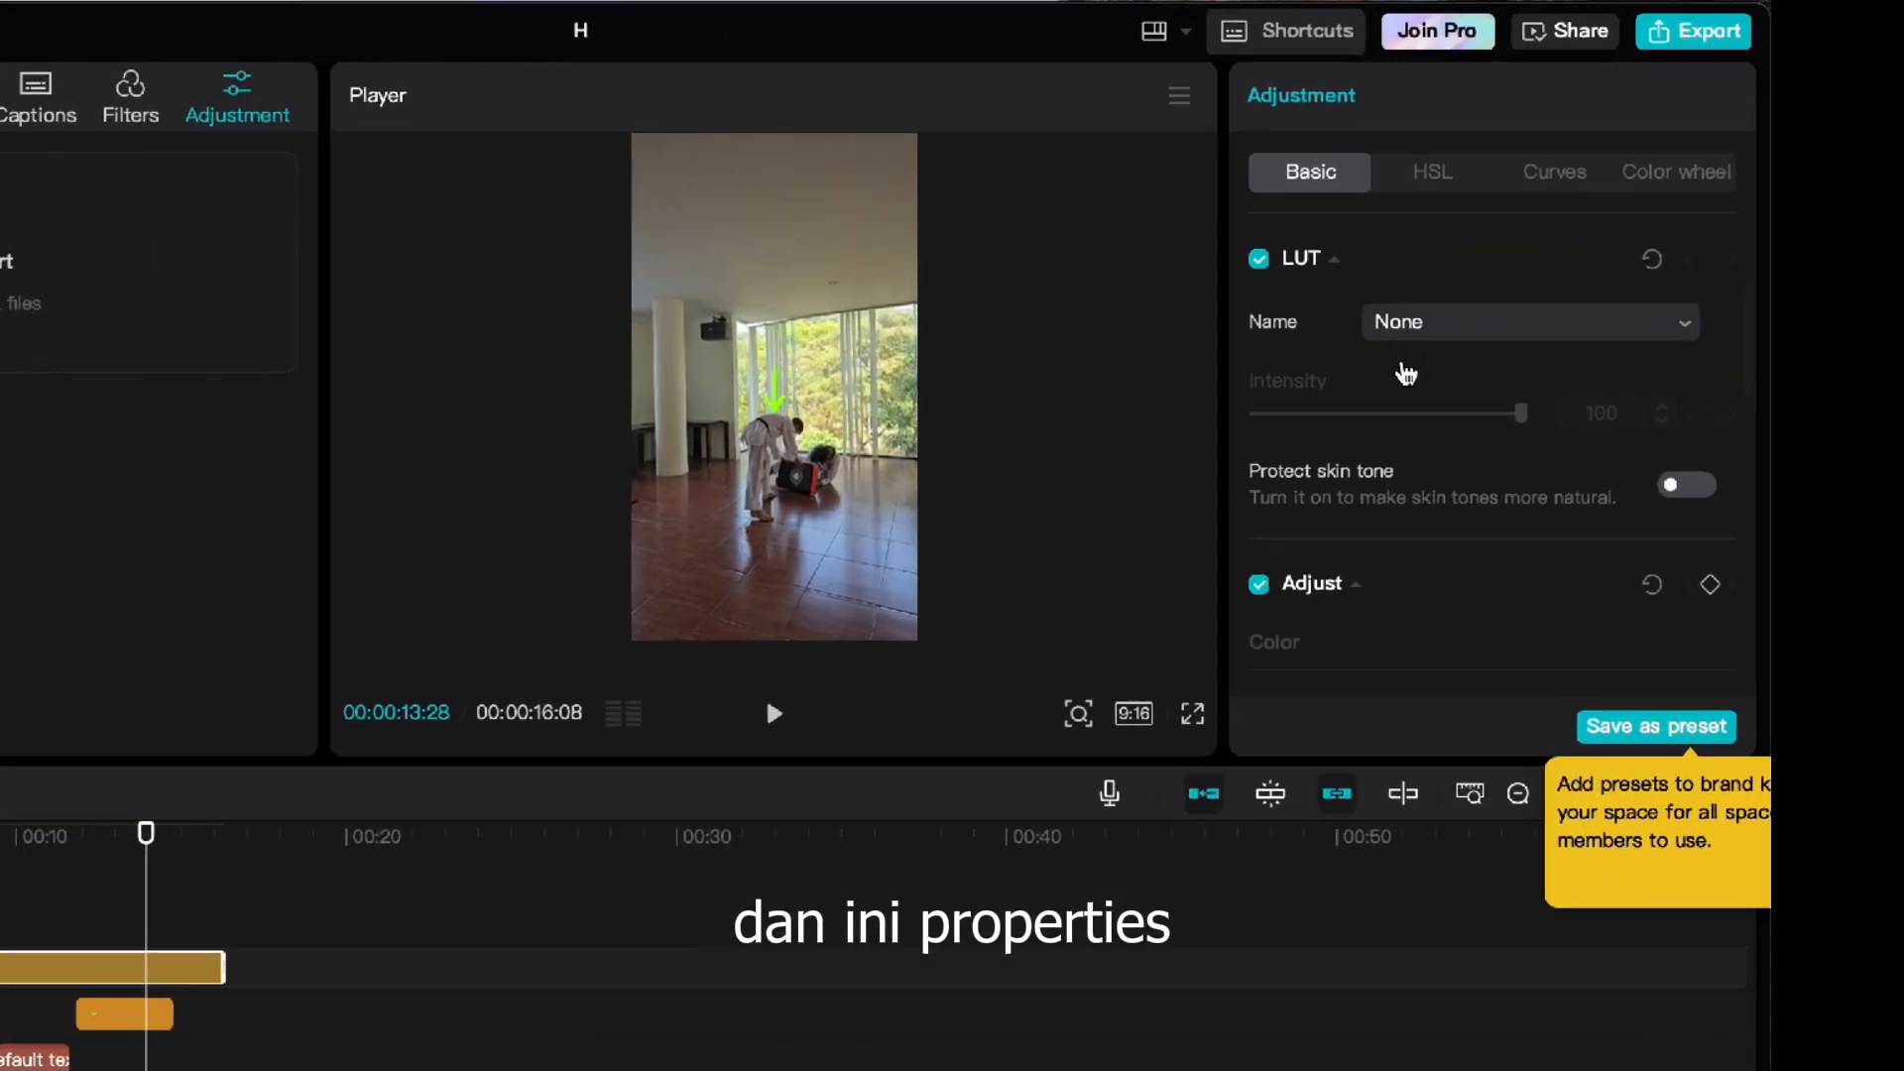
scroll(1544, 296, up, 2)
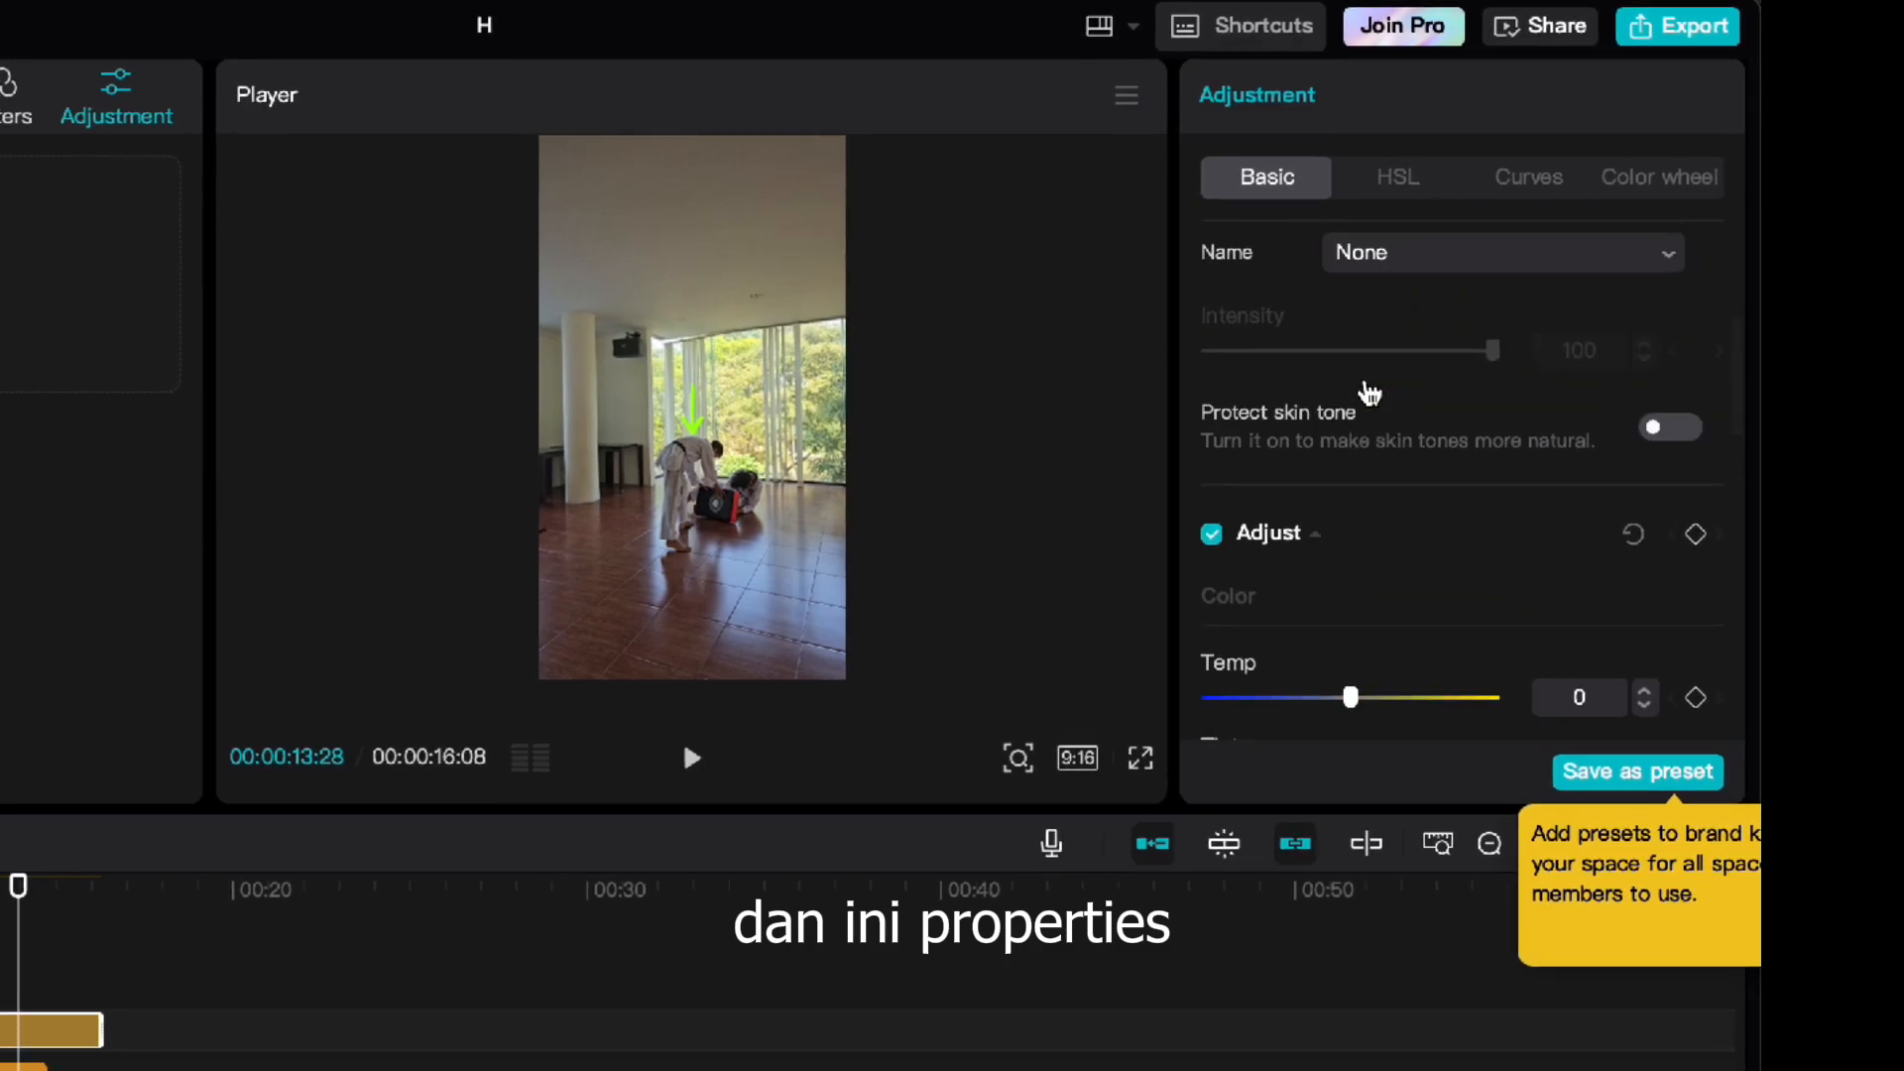
scroll(1364, 389, down, 3)
scroll(1360, 387, up, 3)
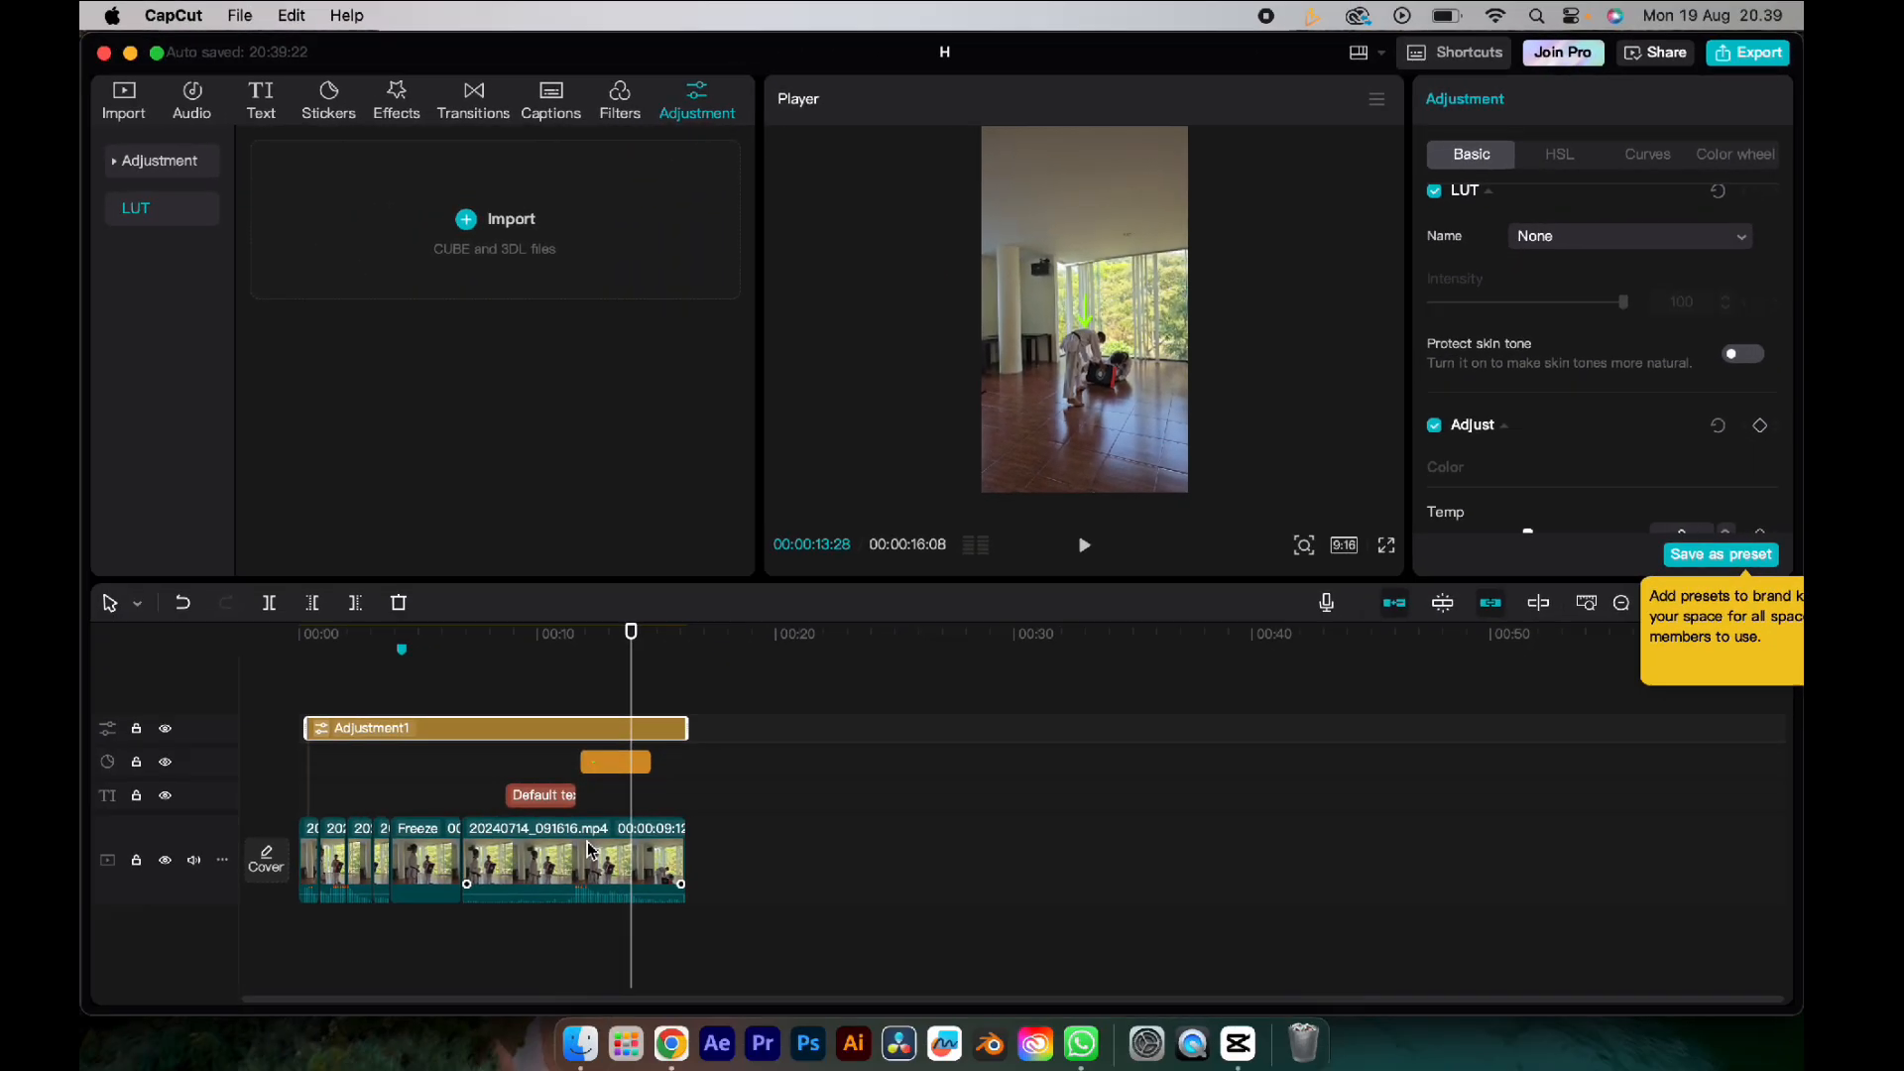
Step: Set the last video segment's scale to 147% and its rotation to 2.5°
click(589, 850)
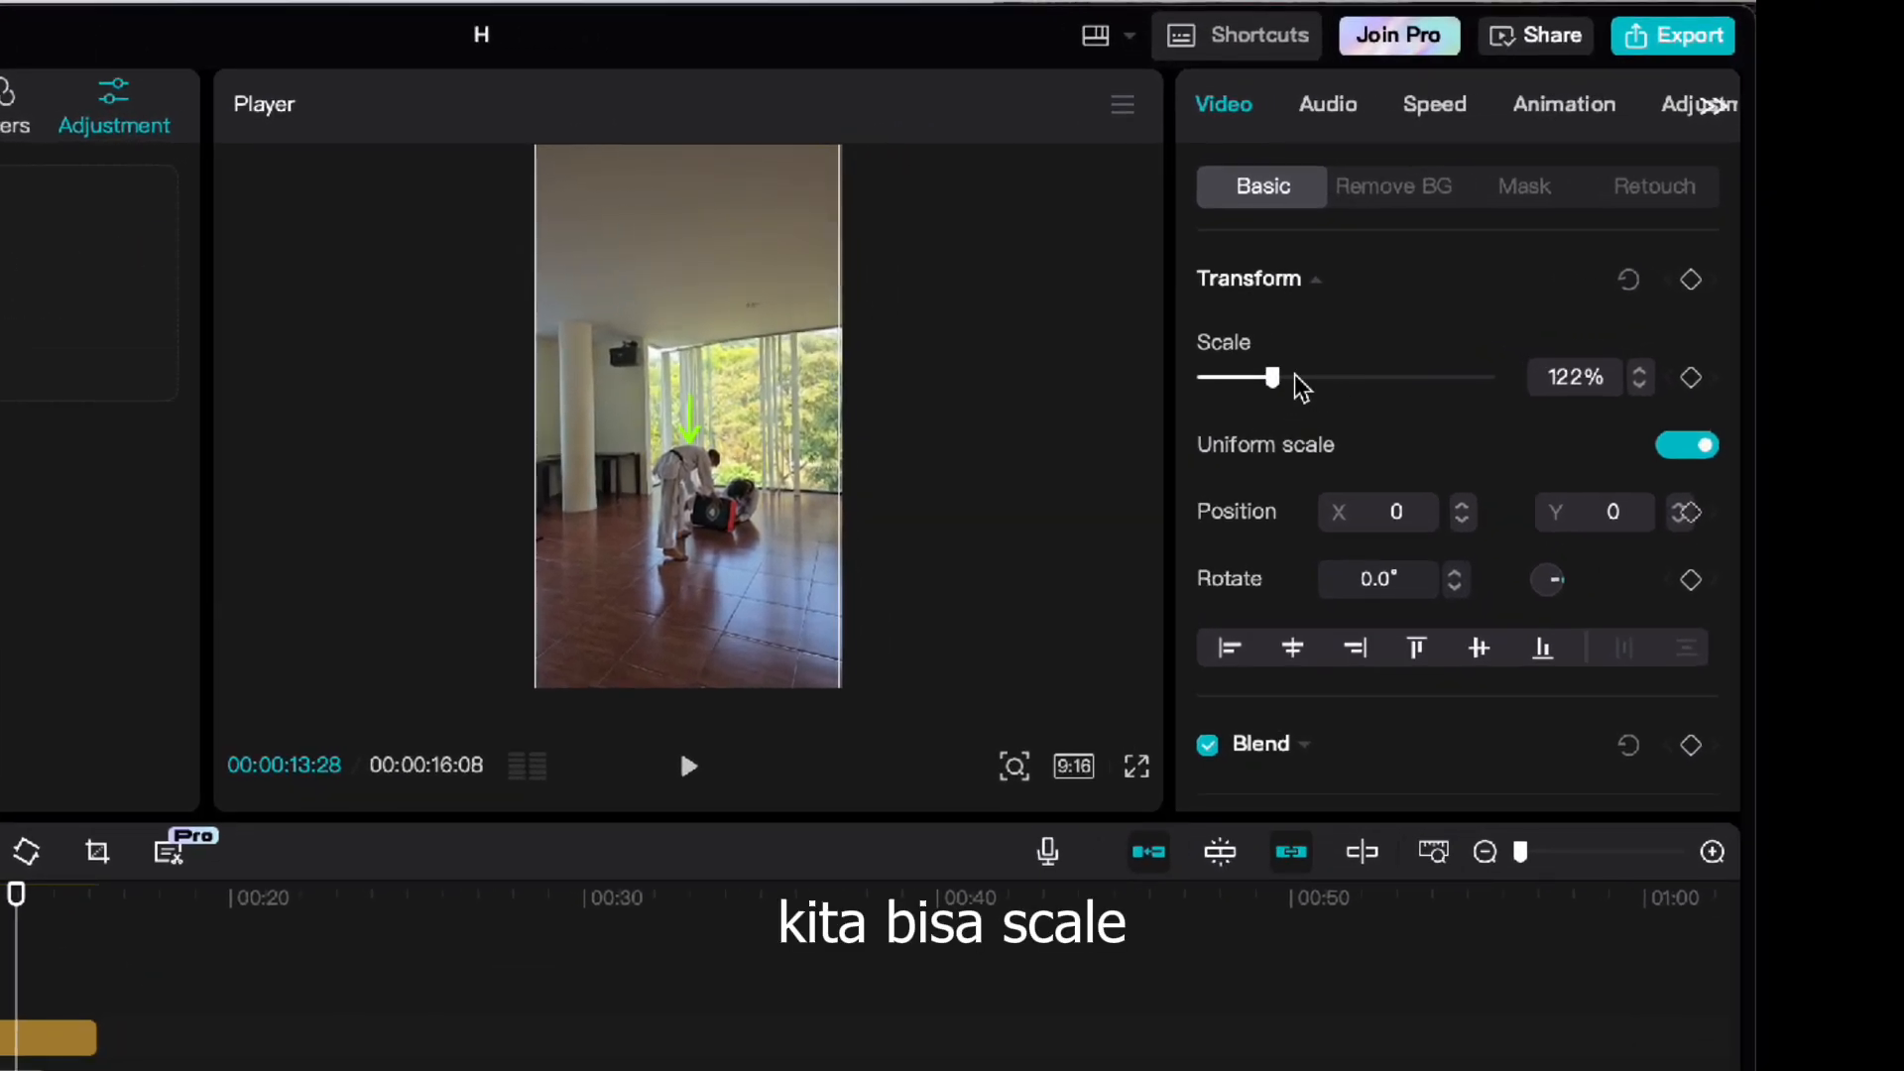
mouse_move(1296, 377)
mouse_down()
mouse_move(1360, 392)
mouse_move(1291, 384)
mouse_up()
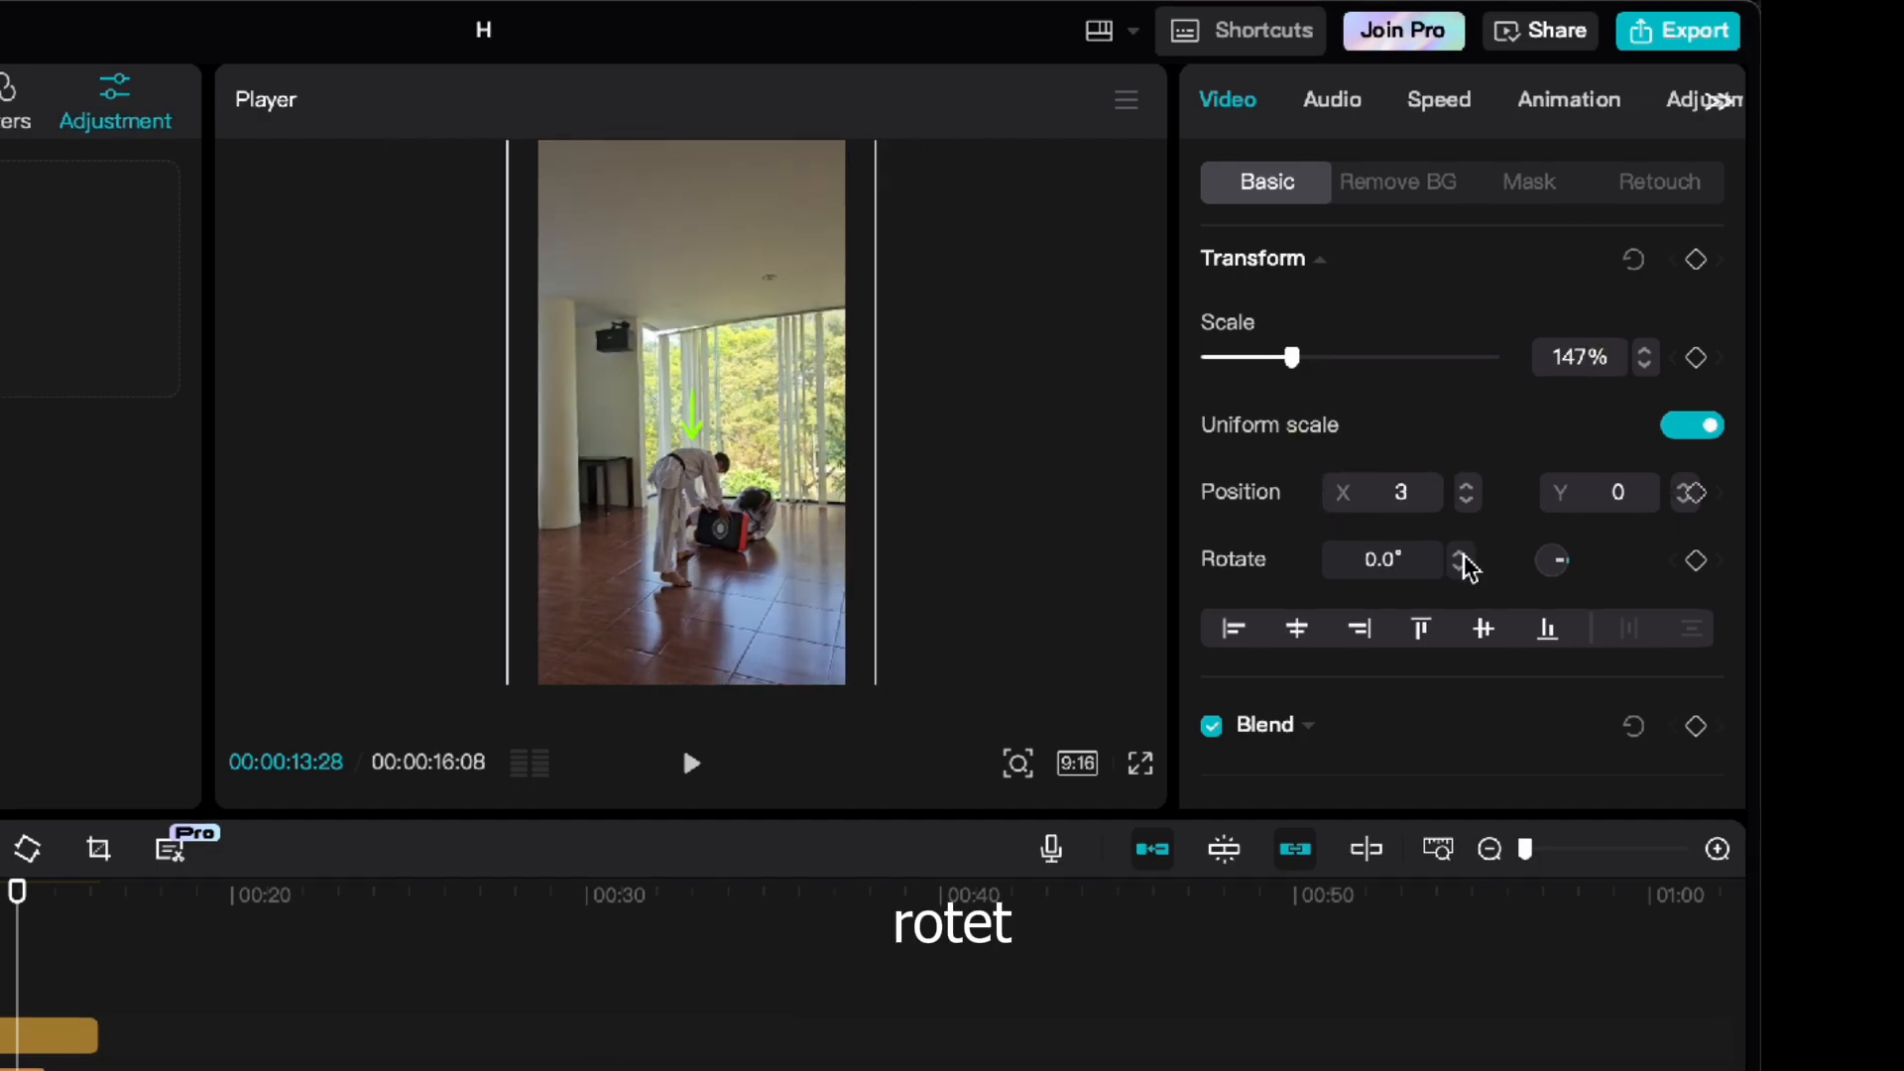
click(1462, 564)
click(1465, 561)
scroll(1385, 629, down, 6)
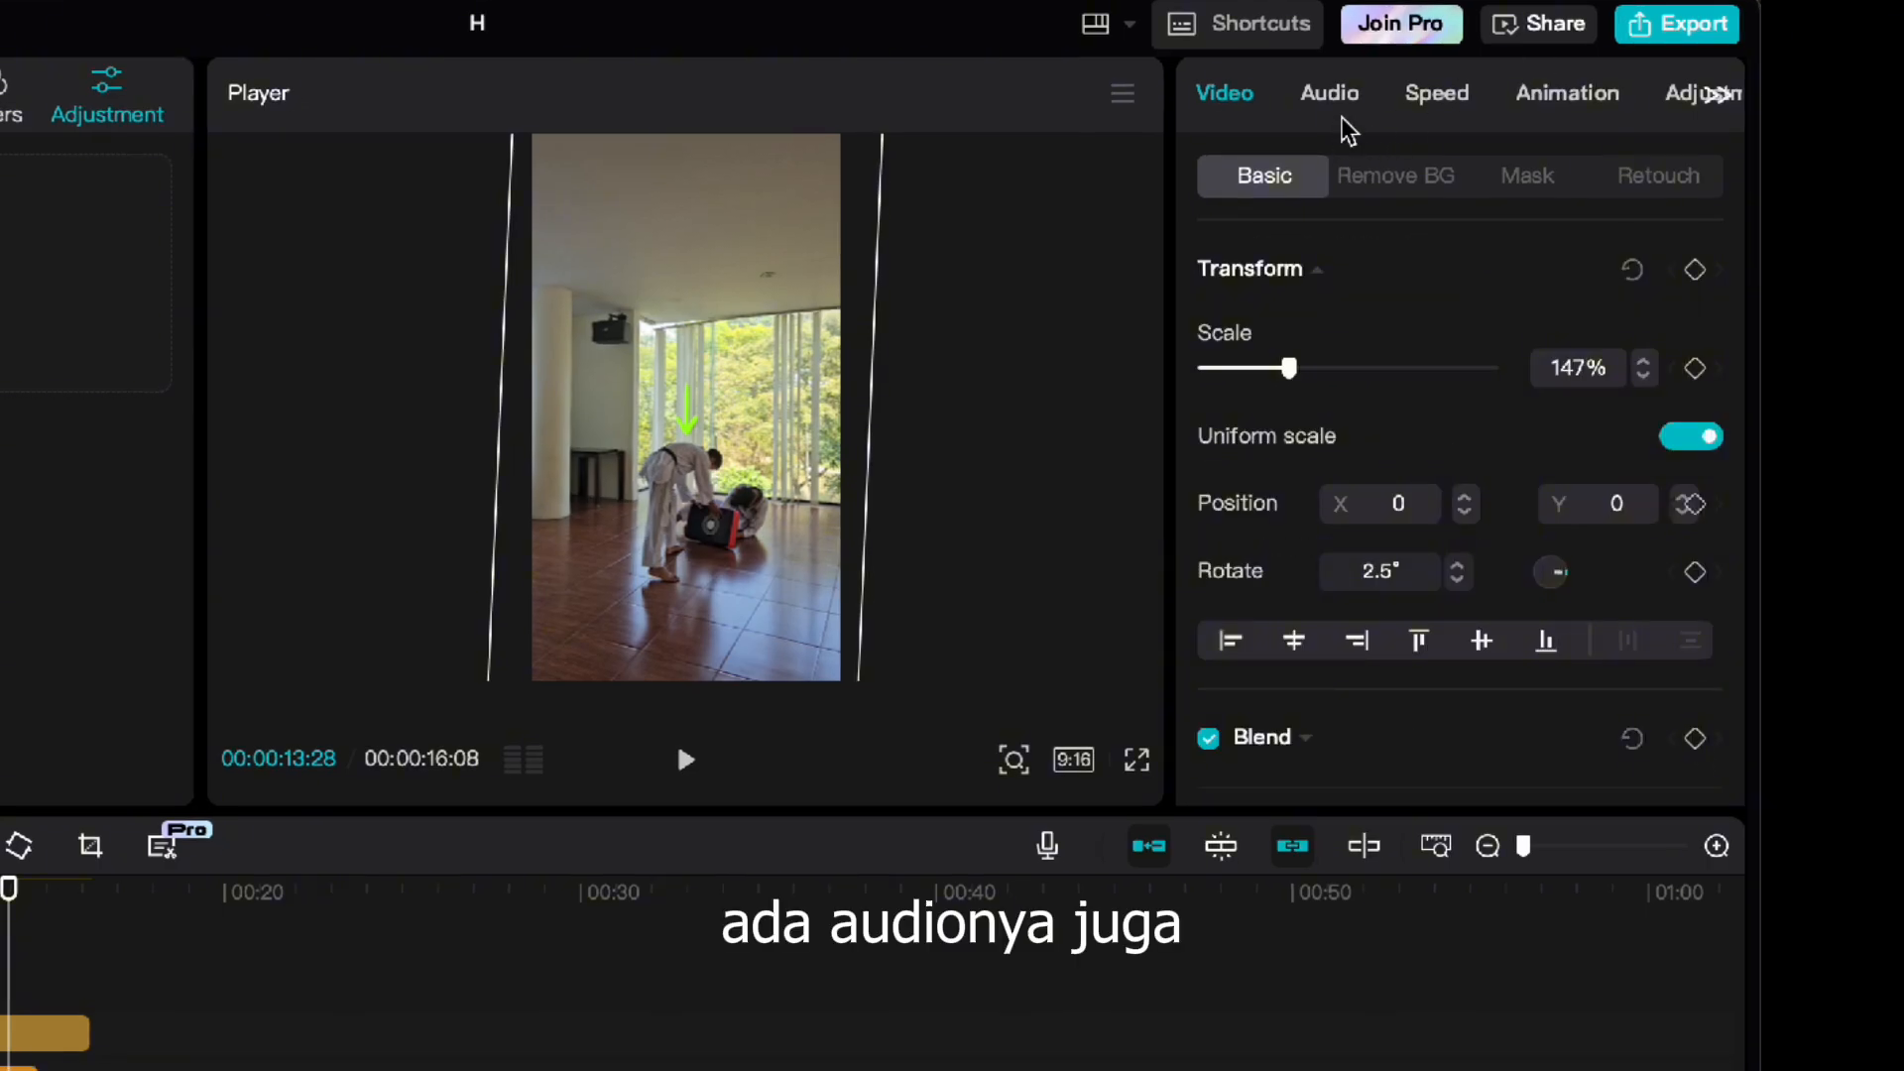
Step: Examine the last video segment's audio, speed, animation and adjustment properties, down to the Sharpen, Clarity and Vignette effects
click(1340, 103)
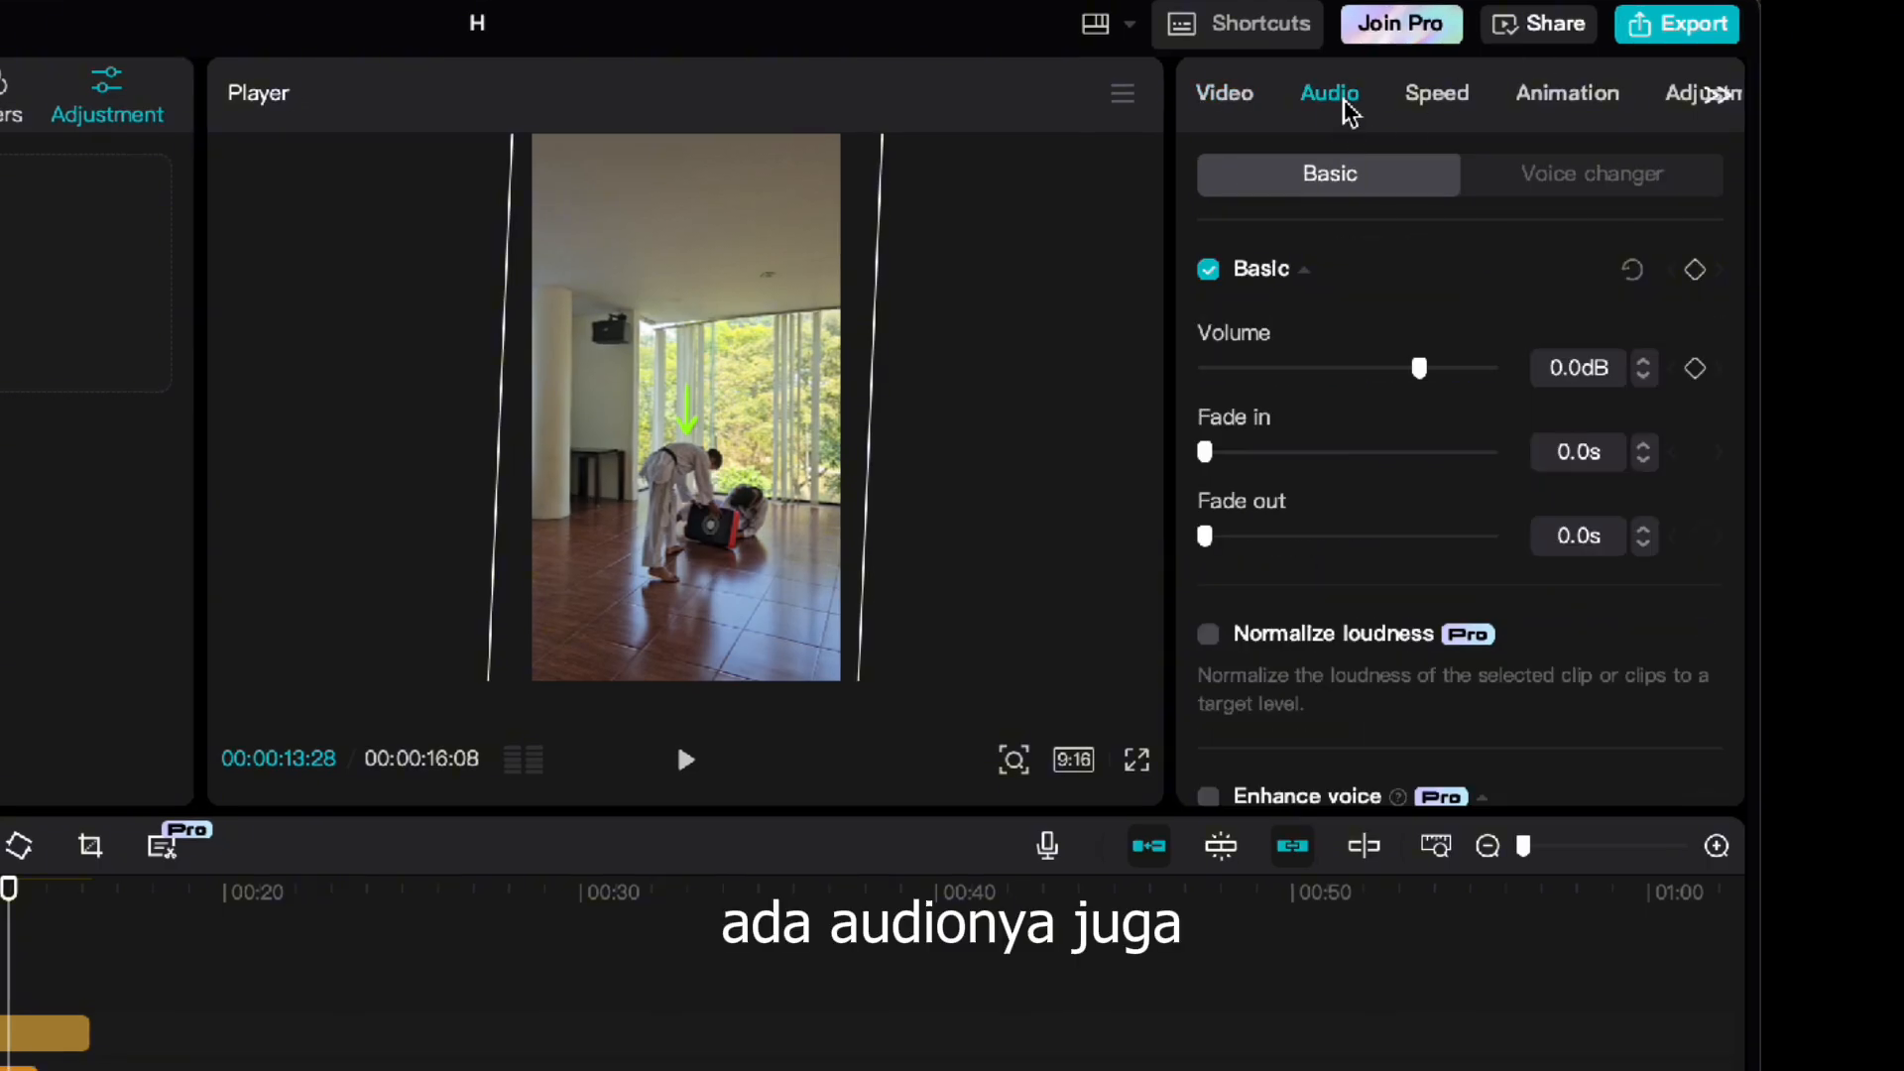
click(1443, 99)
click(1564, 99)
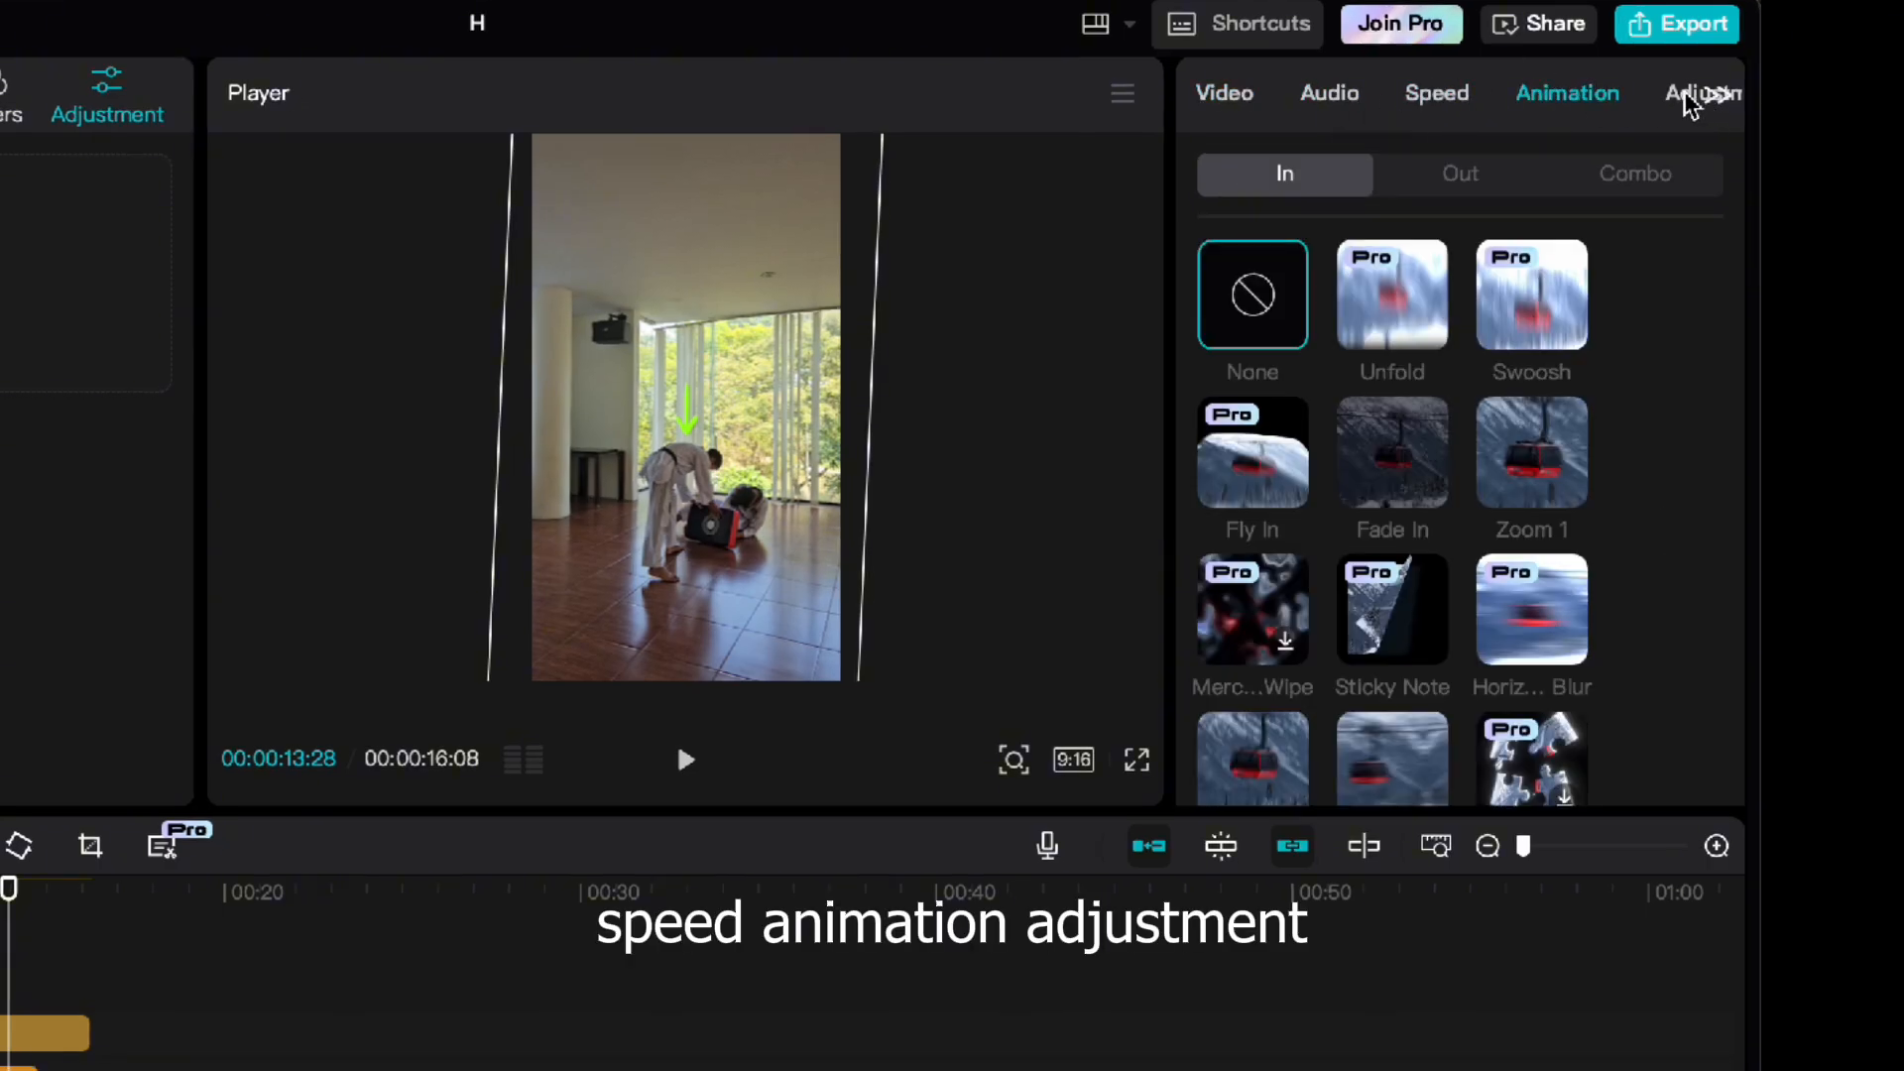
click(1691, 94)
click(1730, 96)
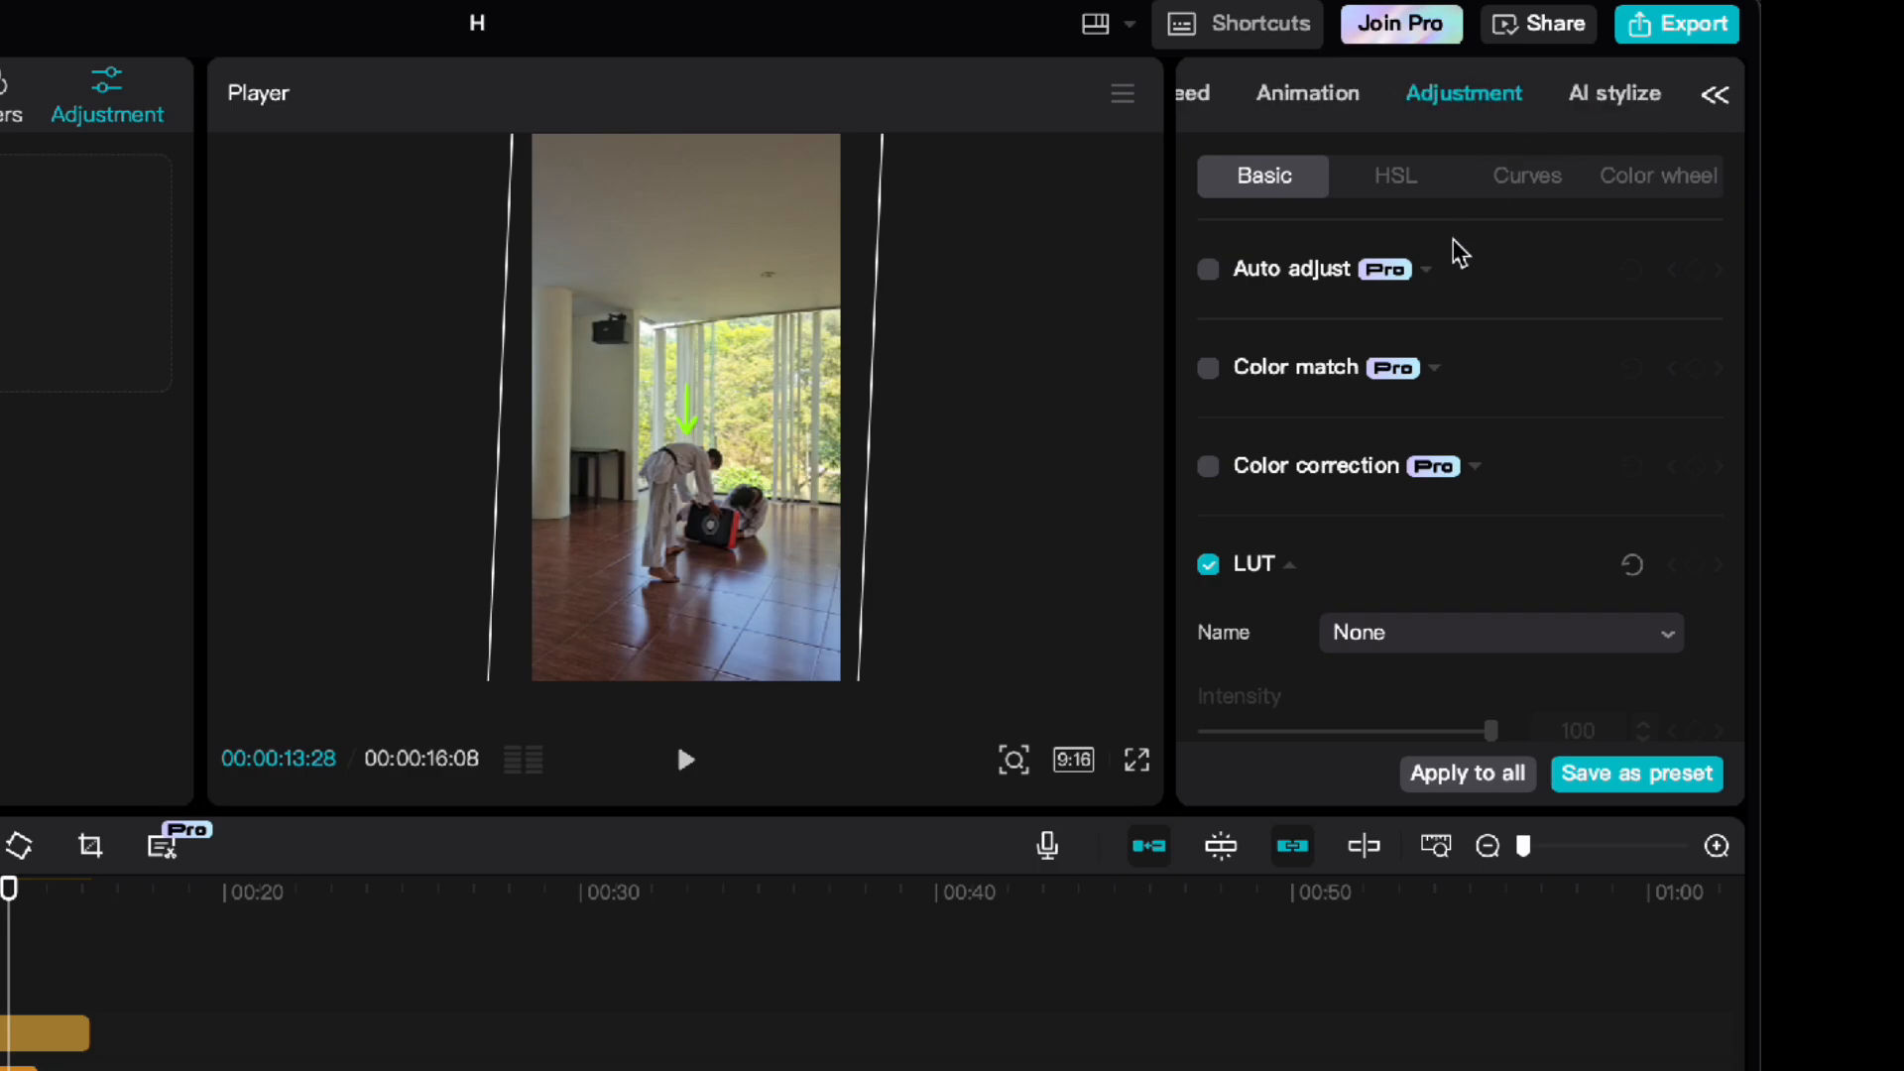
scroll(1416, 402, down, 10)
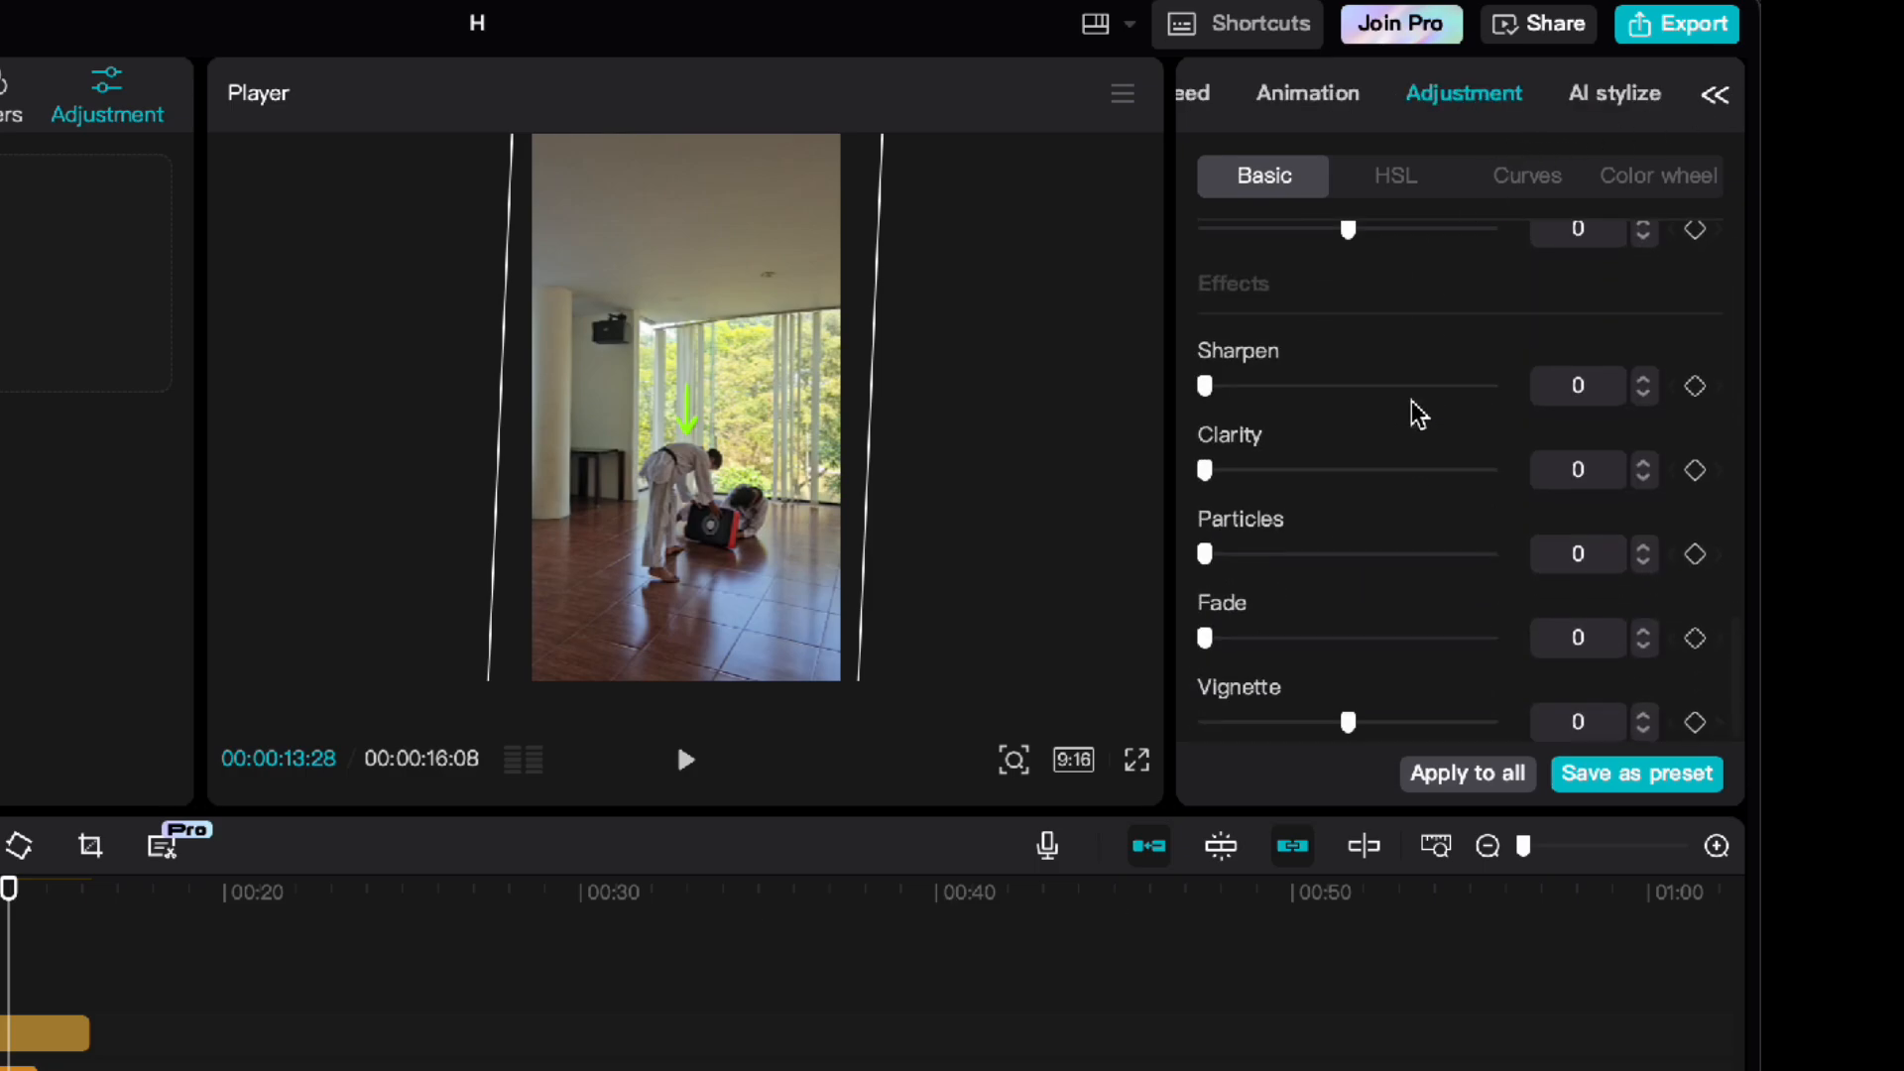